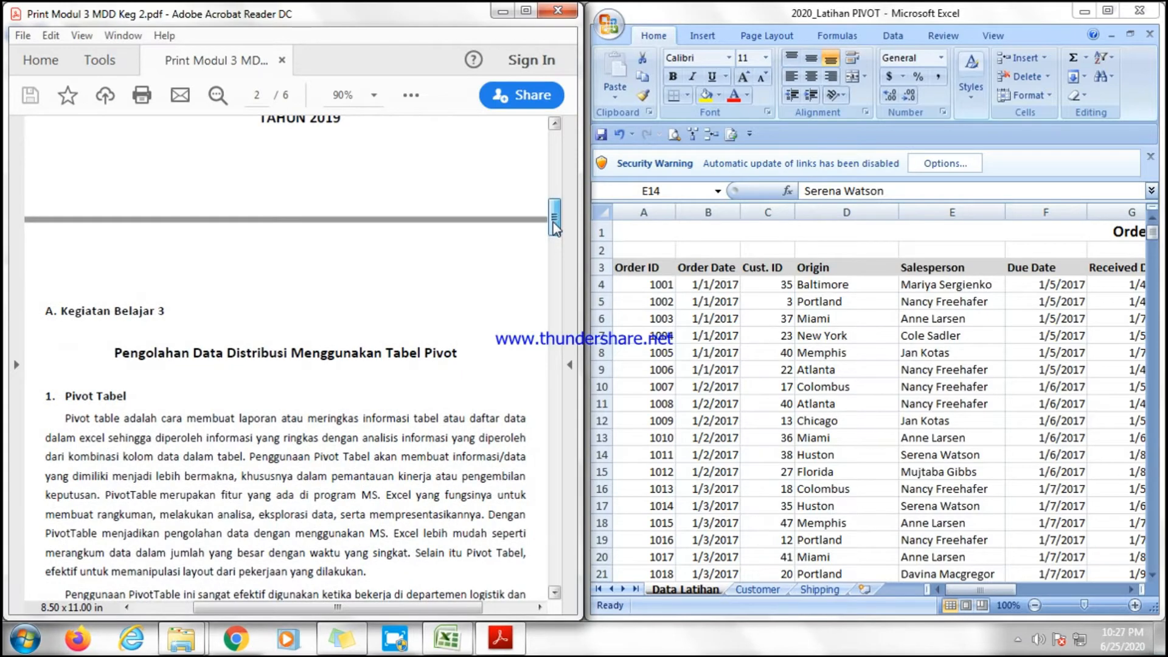
Read through the exercise instructions in the PDF module.
{"action": "left_click_drag", "start_coordinate": [555, 227], "coordinate": [555, 240]}
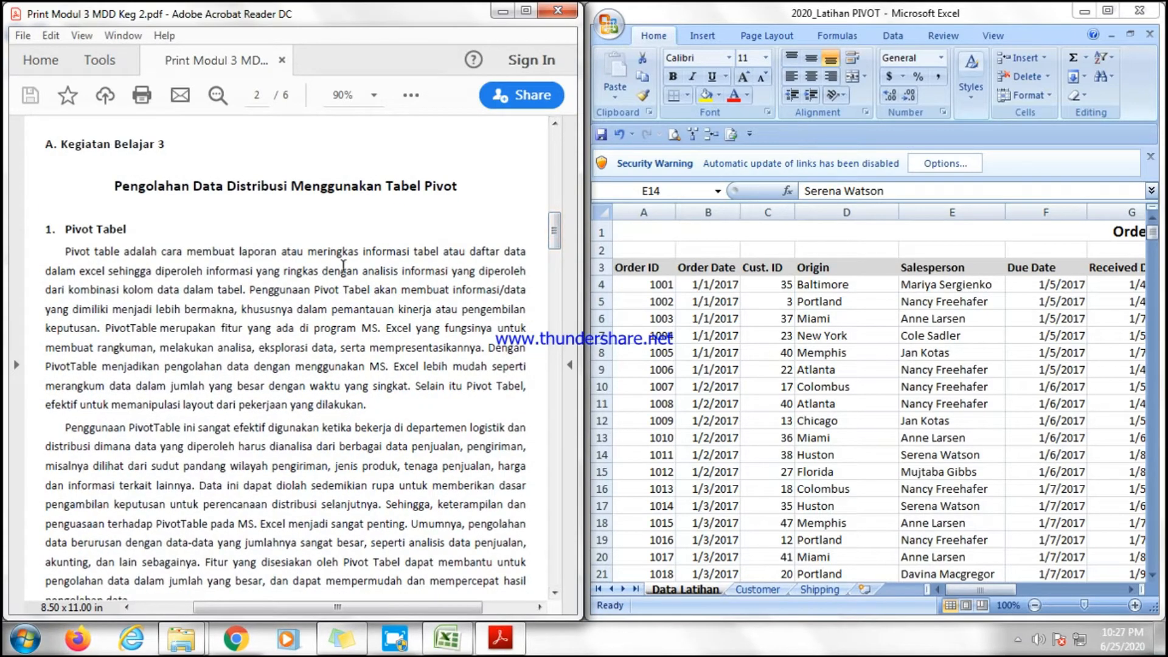
{"action": "left_click_drag", "start_coordinate": [555, 233], "coordinate": [556, 236]}
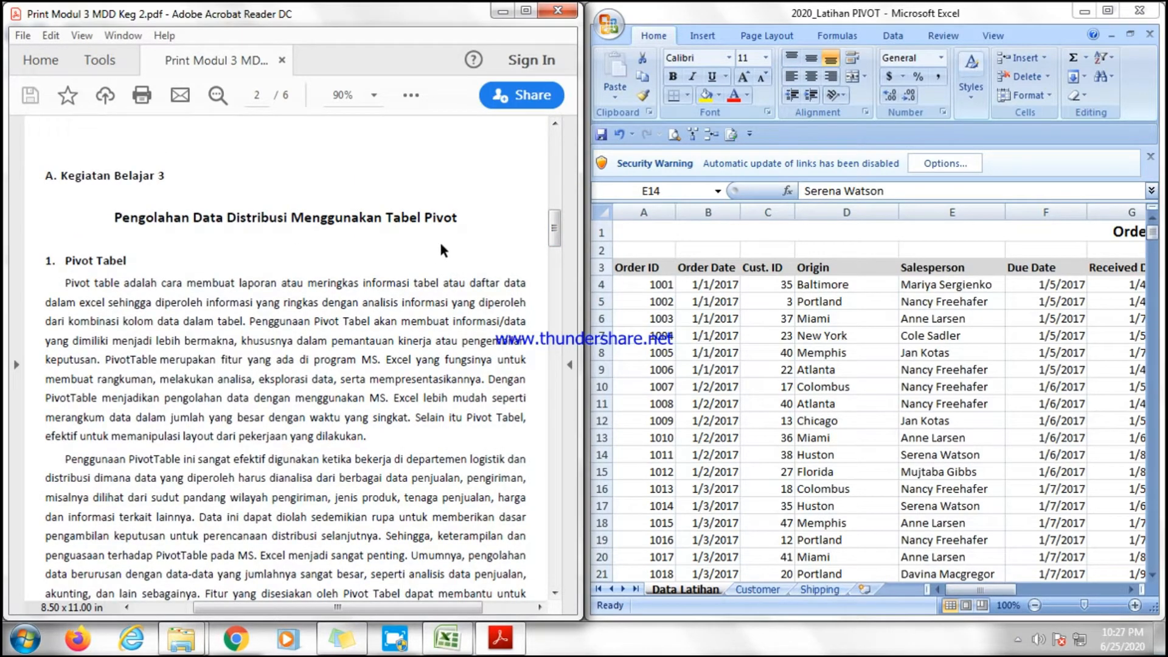
{"action": "left_click_drag", "start_coordinate": [554, 231], "coordinate": [555, 306]}
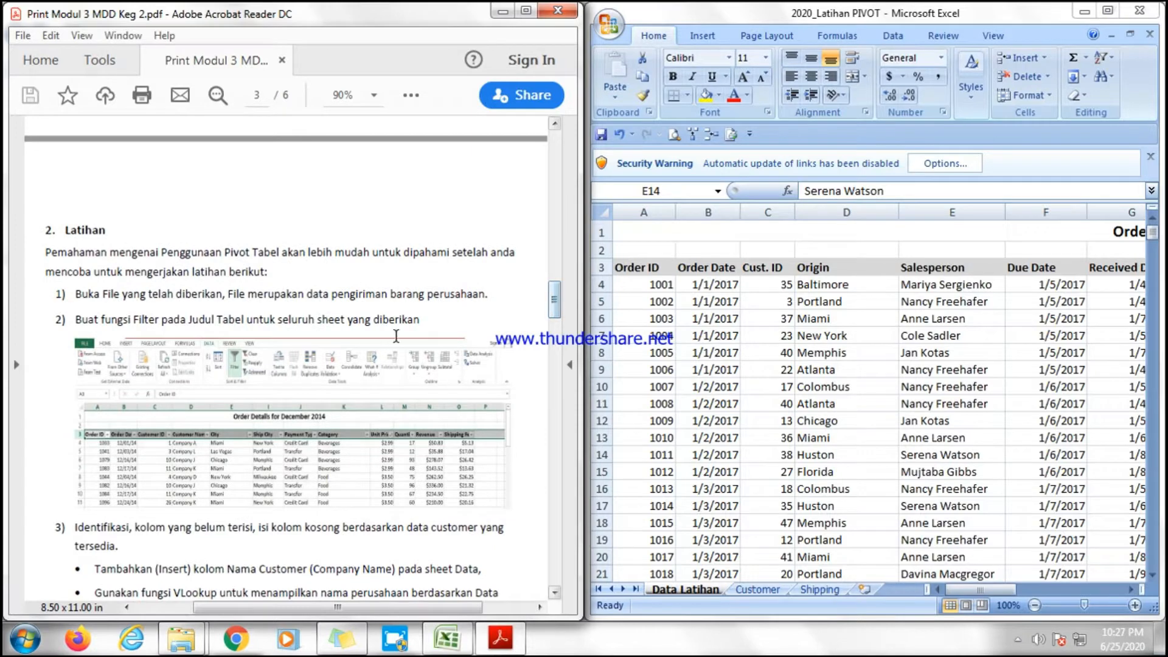
{"action": "scroll", "coordinate": [222, 354], "scroll_direction": "down", "scroll_amount": 1}
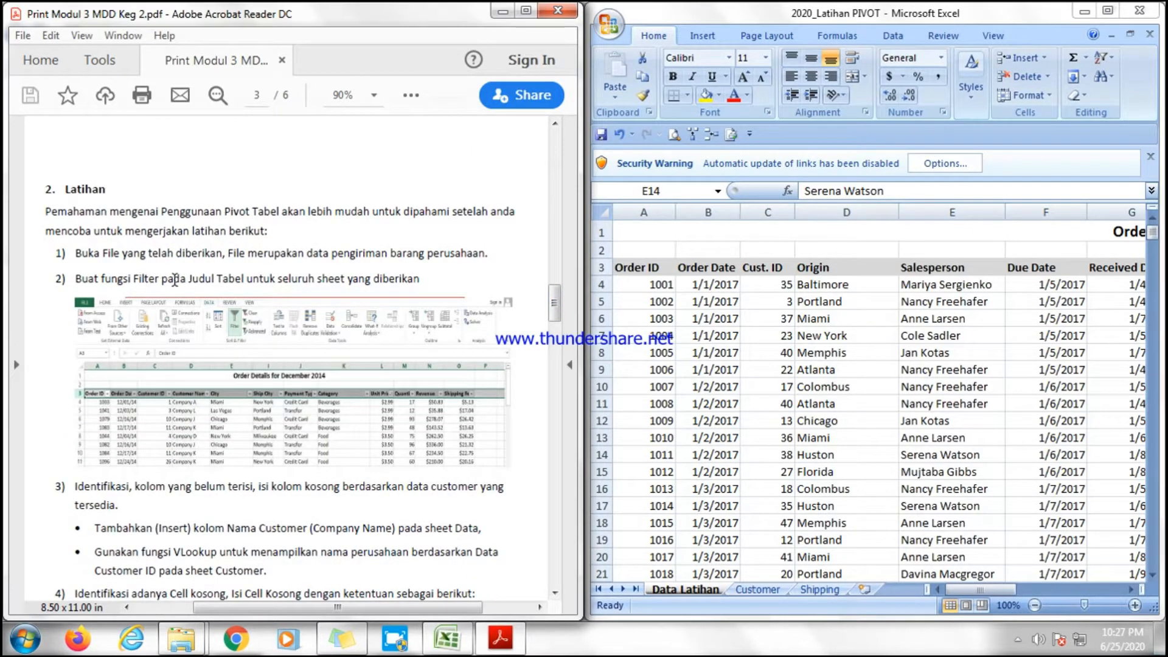
{"action": "scroll", "coordinate": [180, 282], "scroll_direction": "down", "scroll_amount": 1}
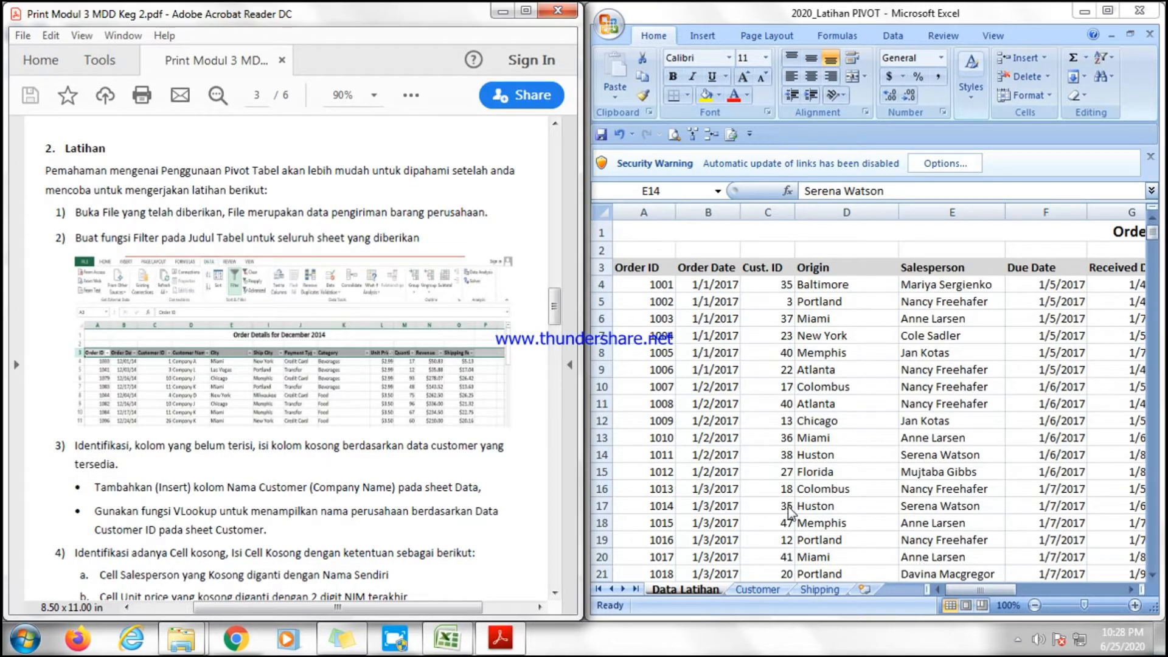
{"action": "left_click_drag", "start_coordinate": [553, 306], "coordinate": [555, 310]}
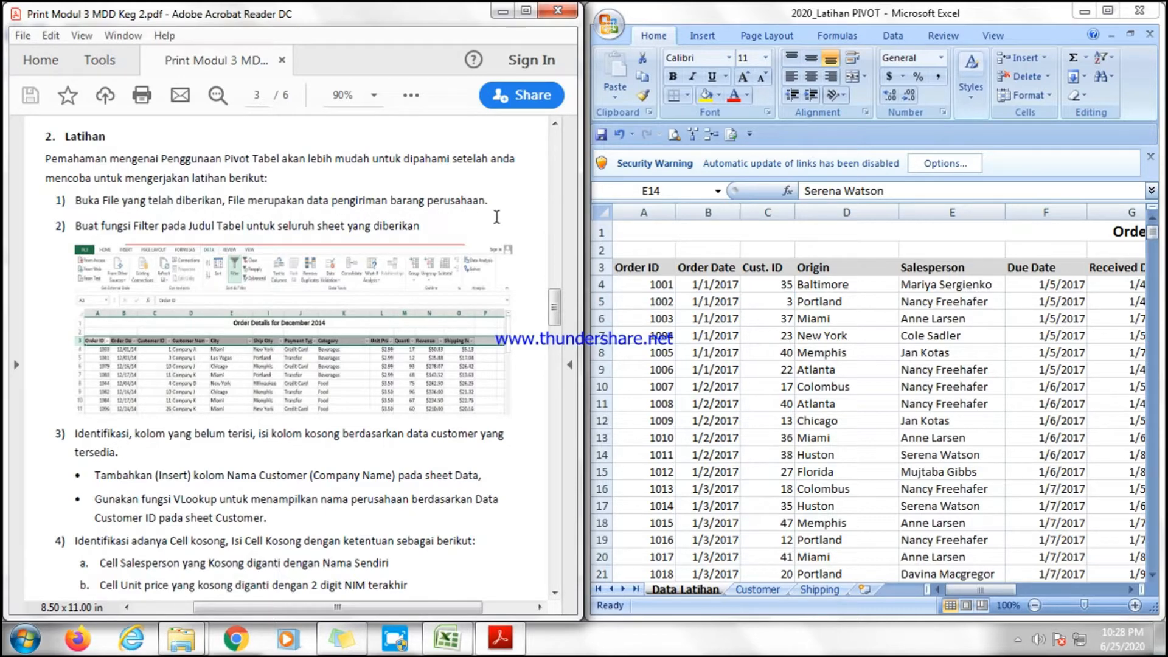
Dismiss the security warning about disabled link updates, keeping the protection option.
{"action": "left_click", "coordinate": [797, 309]}
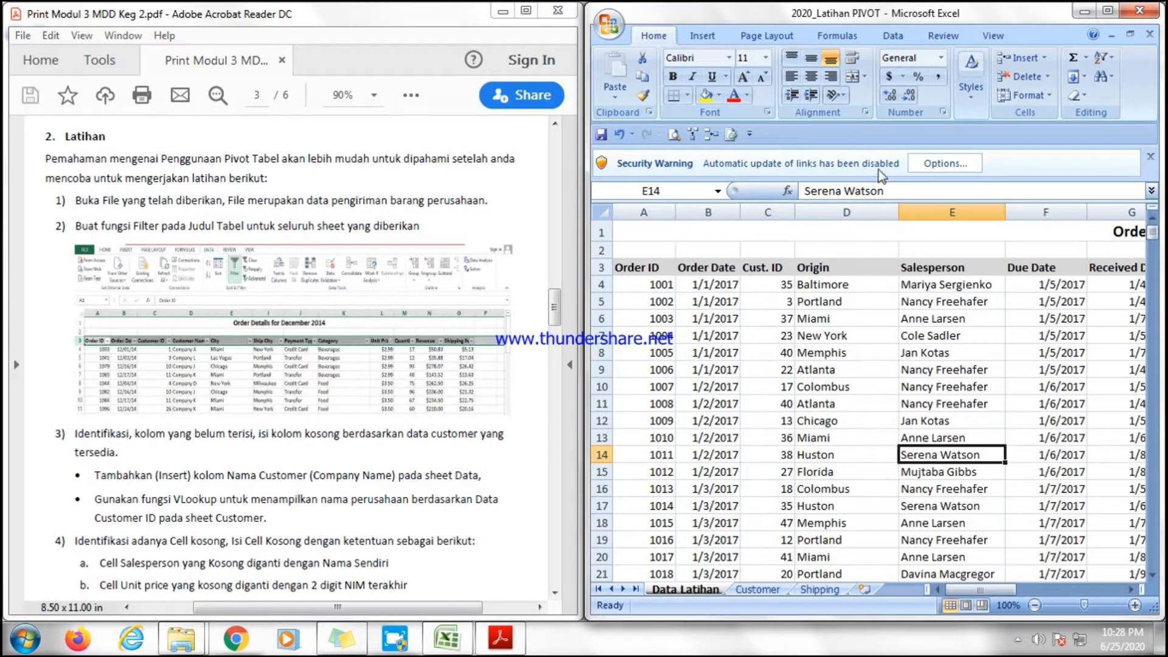
{"action": "left_click", "coordinate": [944, 163]}
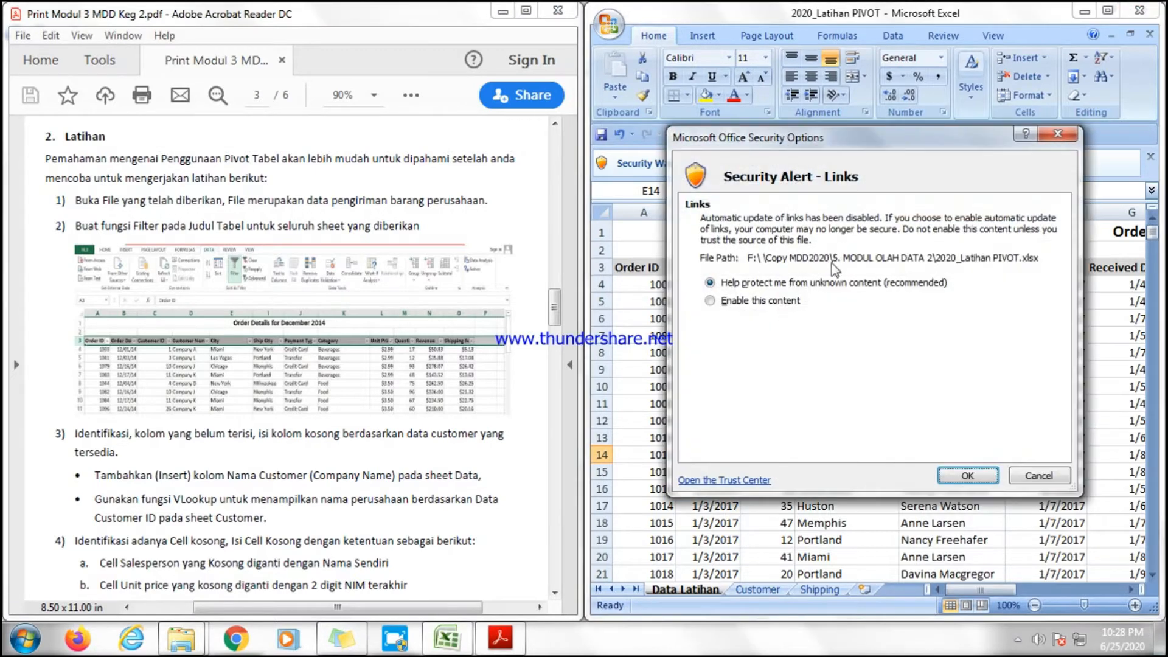
{"action": "left_click", "coordinate": [966, 477]}
{"action": "left_click", "coordinate": [820, 329]}
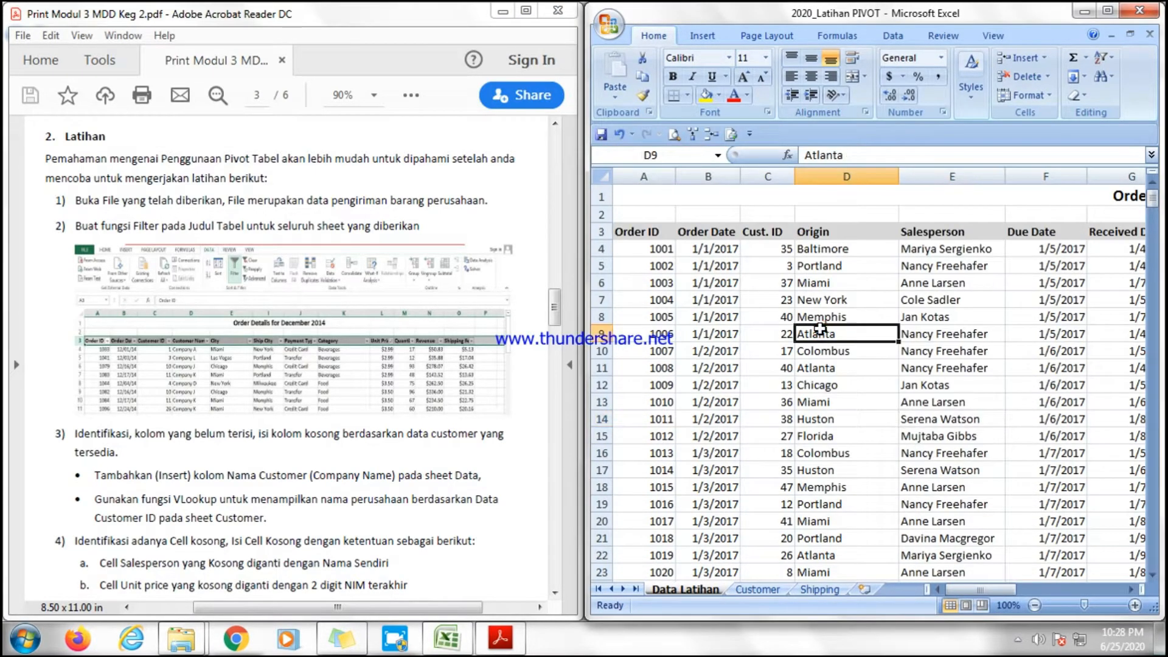
{"action": "left_click_drag", "start_coordinate": [961, 589], "coordinate": [950, 589]}
{"action": "left_click", "coordinate": [720, 365]}
{"action": "left_click_drag", "start_coordinate": [626, 231], "coordinate": [971, 541]}
{"action": "left_click", "coordinate": [768, 452]}
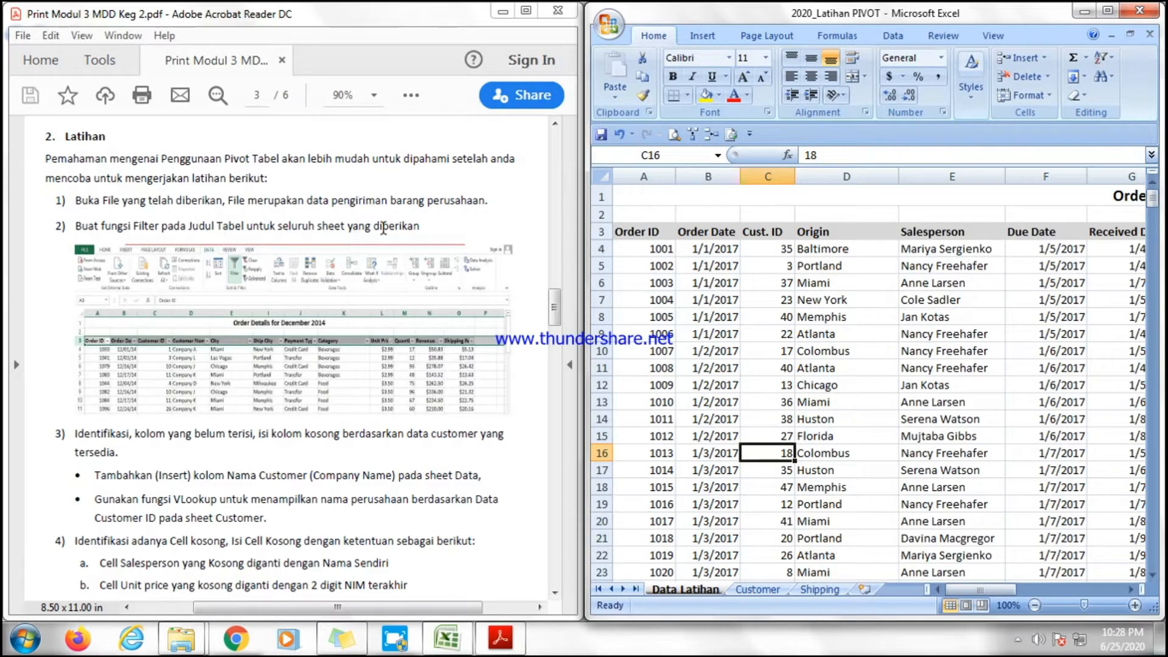
Turn on filters for the whole header row of the Data Latihan table.
{"action": "left_click", "coordinate": [631, 228]}
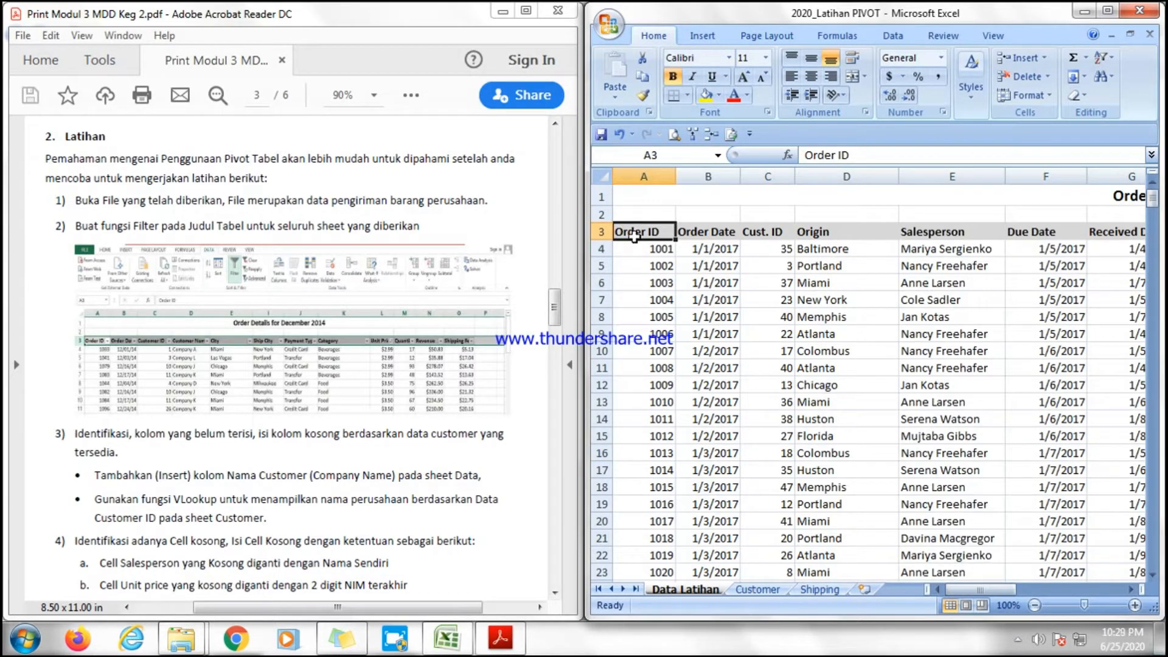
{"action": "key", "text": "ctrl+shift+Right"}
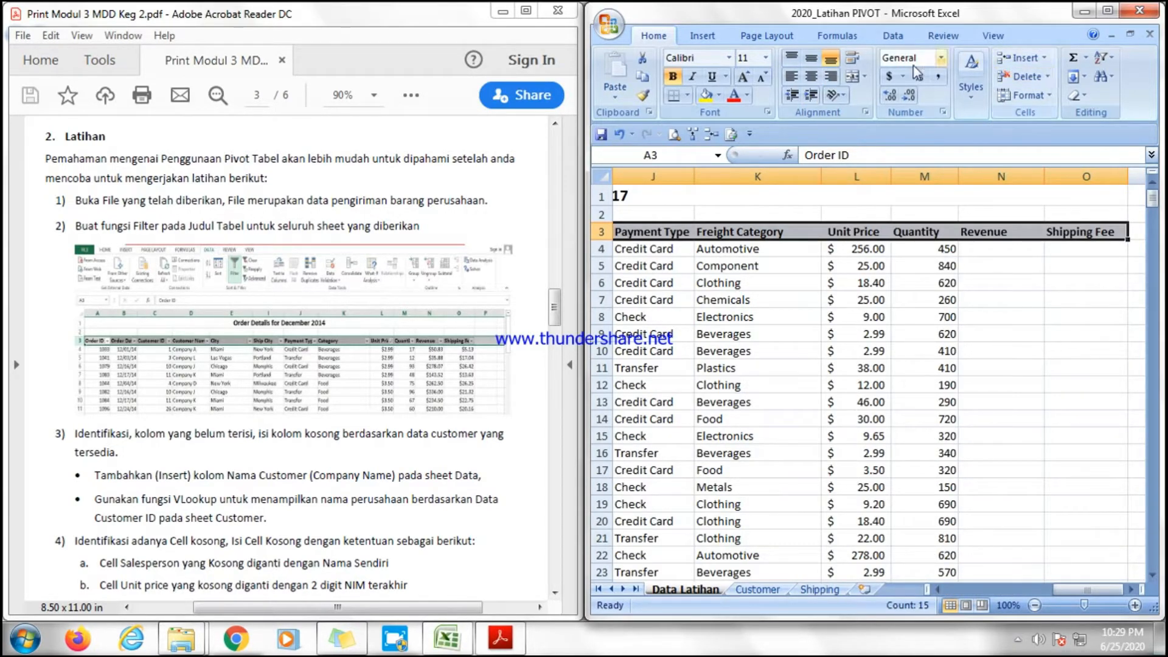
{"action": "left_click", "coordinate": [1101, 57]}
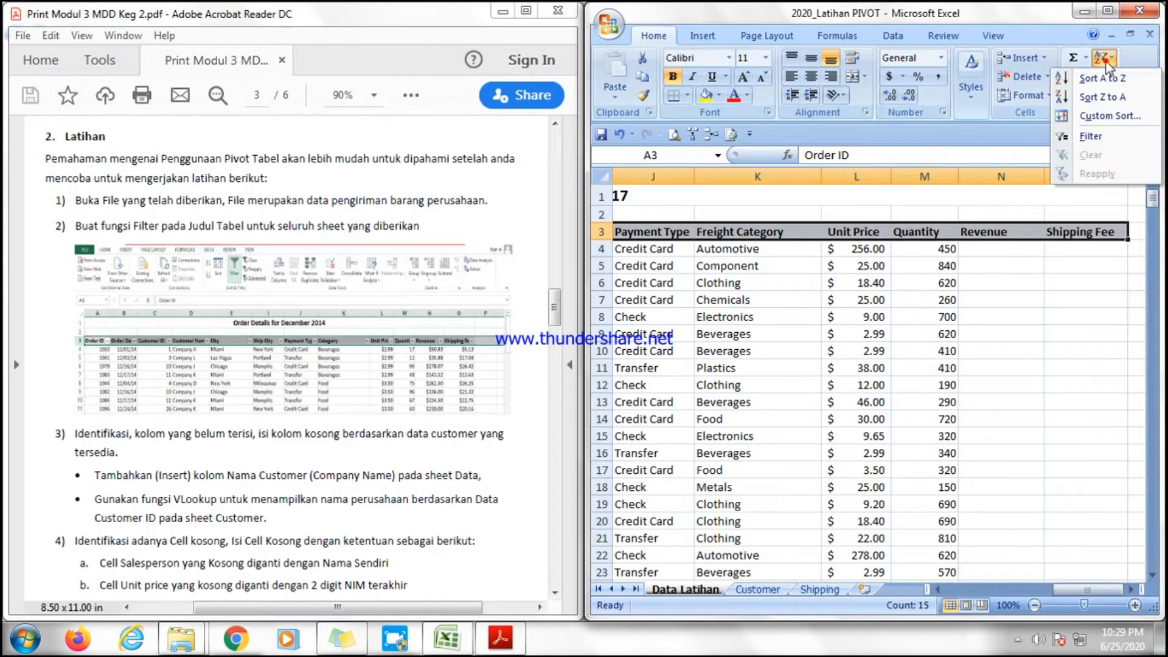
{"action": "left_click", "coordinate": [1097, 137]}
{"action": "left_click", "coordinate": [664, 248]}
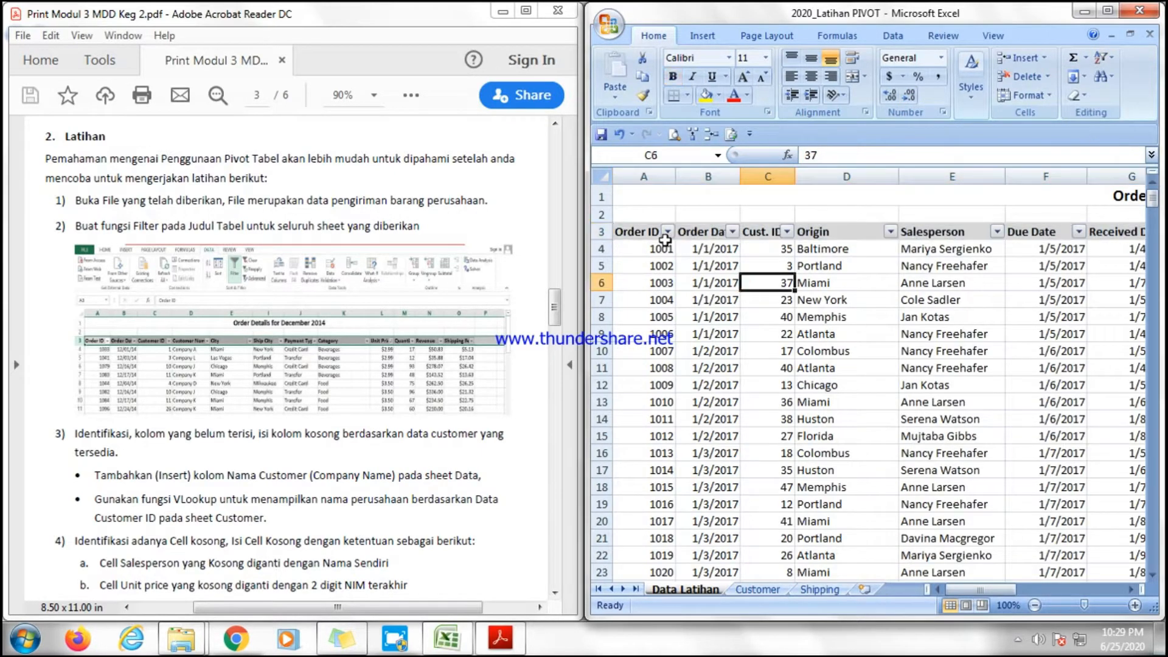
Insert a new blank column before the Origin column.
{"action": "scroll", "coordinate": [281, 448], "scroll_direction": "down", "scroll_amount": 1}
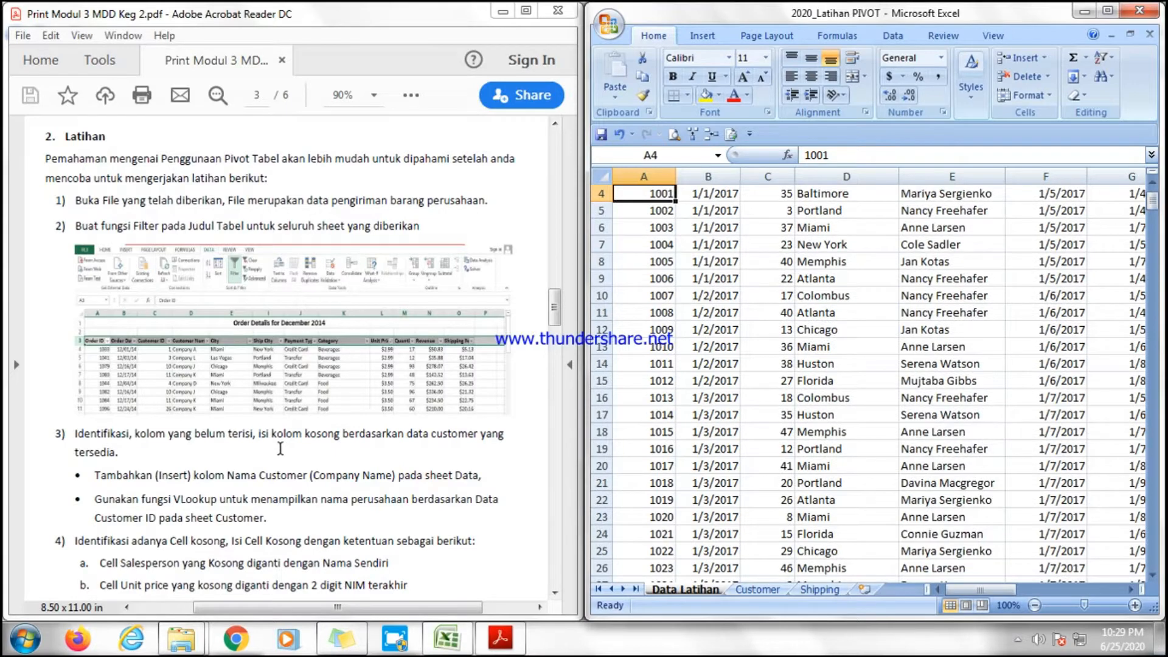
{"action": "scroll", "coordinate": [280, 448], "scroll_direction": "up", "scroll_amount": 1}
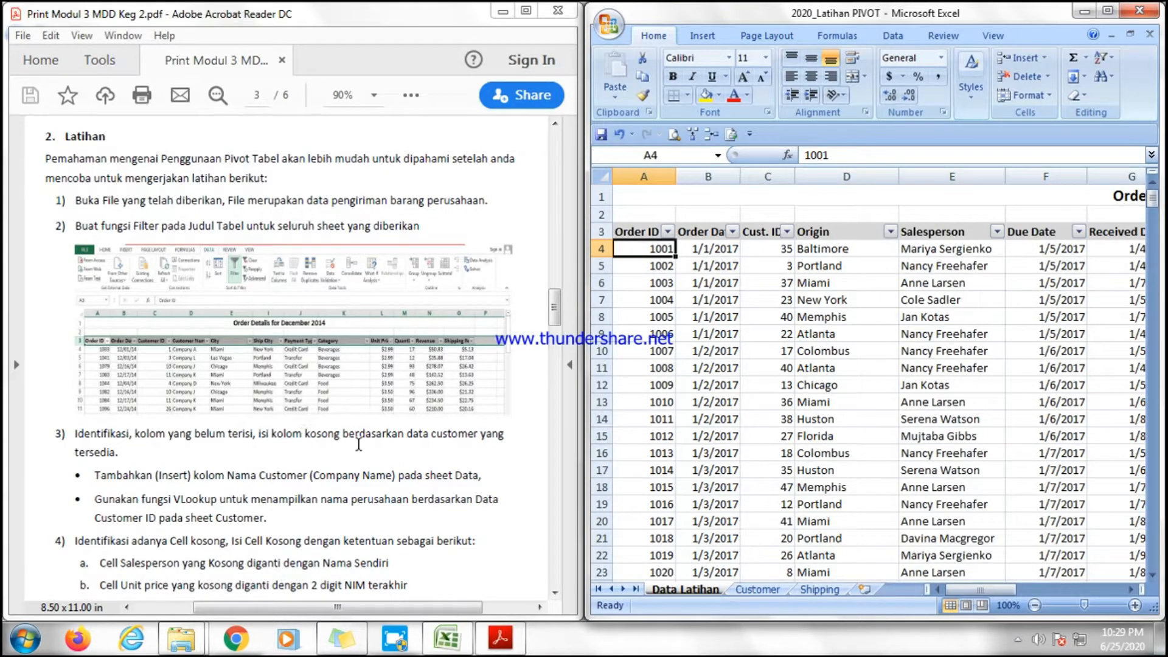
{"action": "left_click_drag", "start_coordinate": [411, 437], "coordinate": [486, 433]}
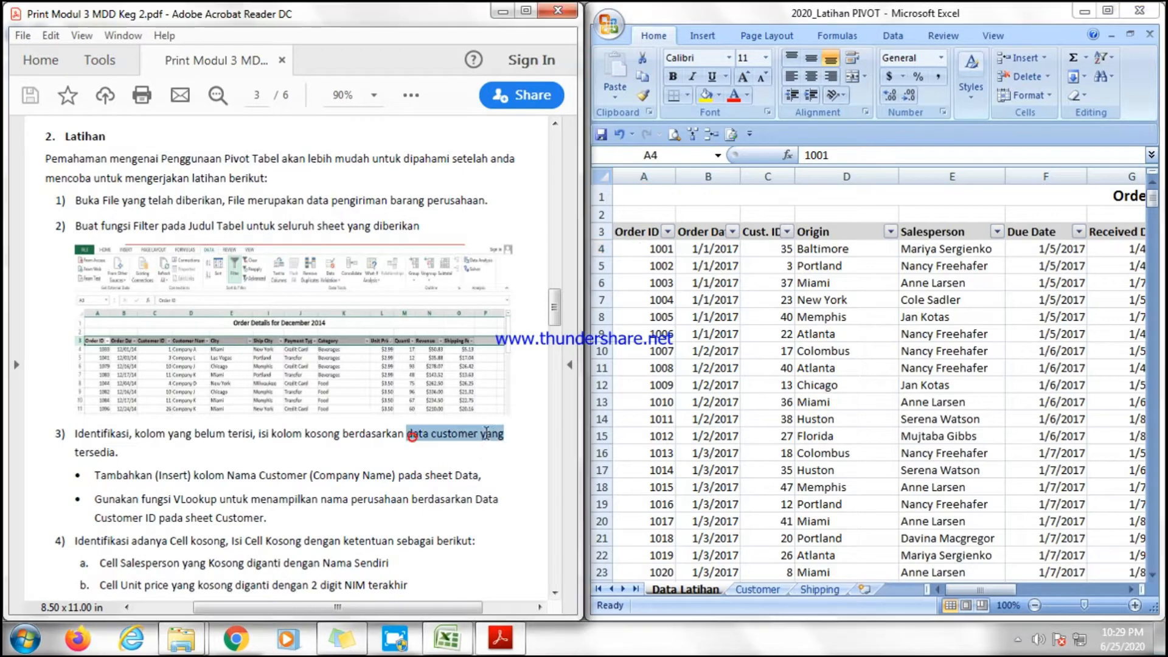
{"action": "left_click", "coordinate": [118, 452]}
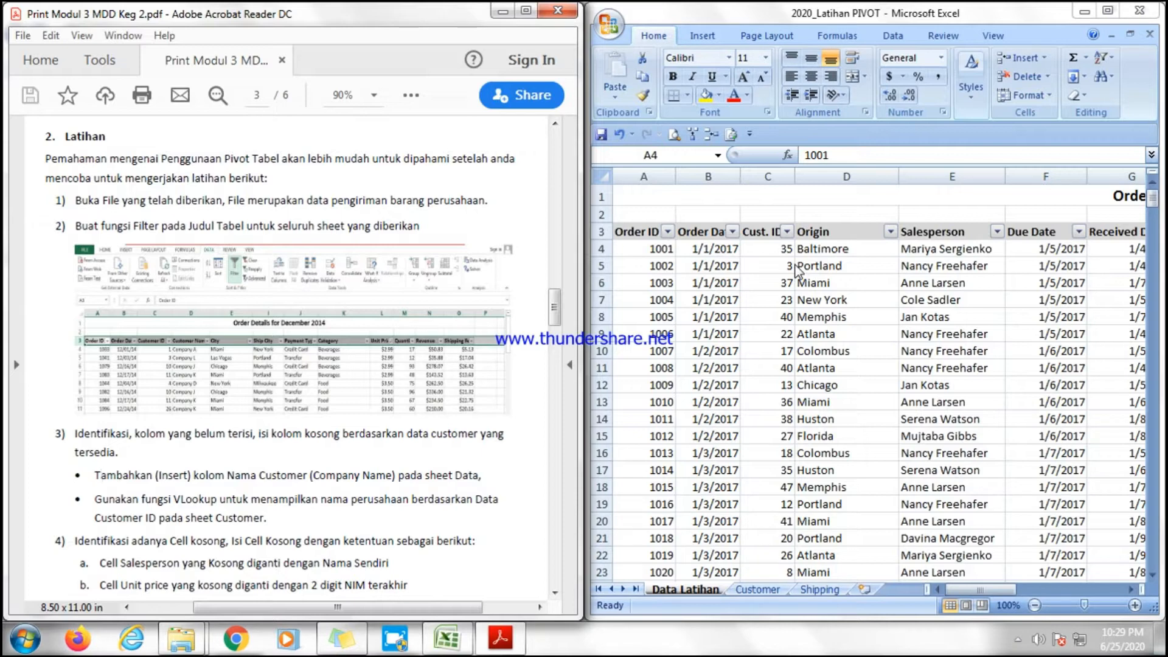
{"action": "left_click", "coordinate": [816, 232]}
{"action": "left_click", "coordinate": [817, 232]}
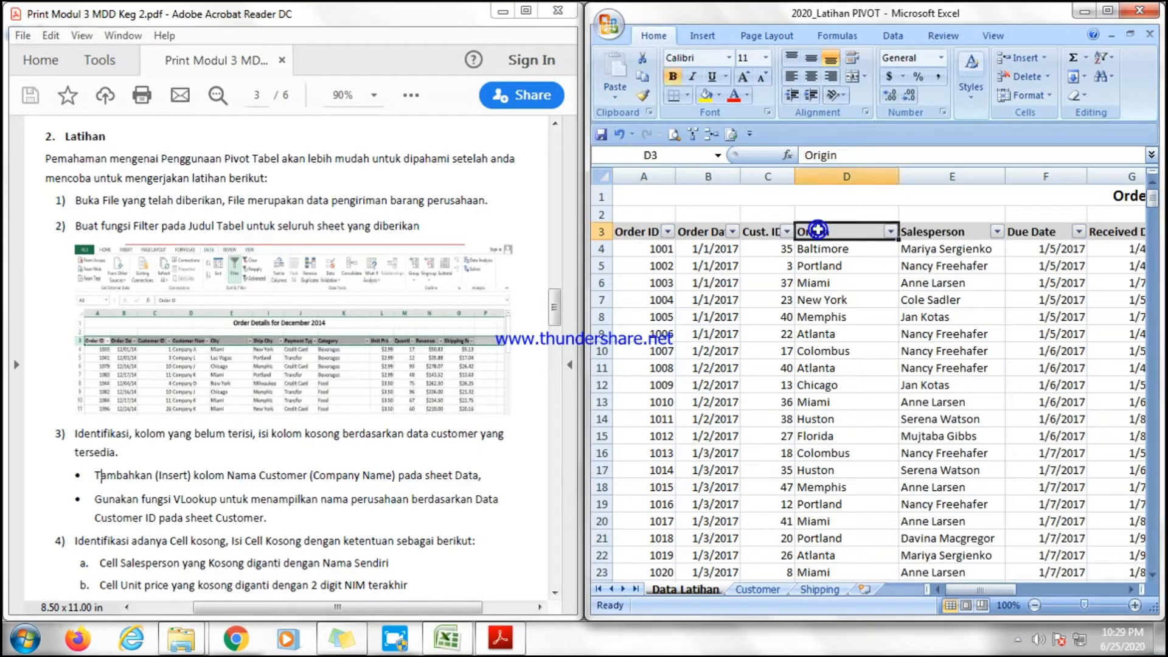
{"action": "right_click", "coordinate": [816, 230]}
{"action": "left_click", "coordinate": [810, 175]}
{"action": "right_click", "coordinate": [812, 177]}
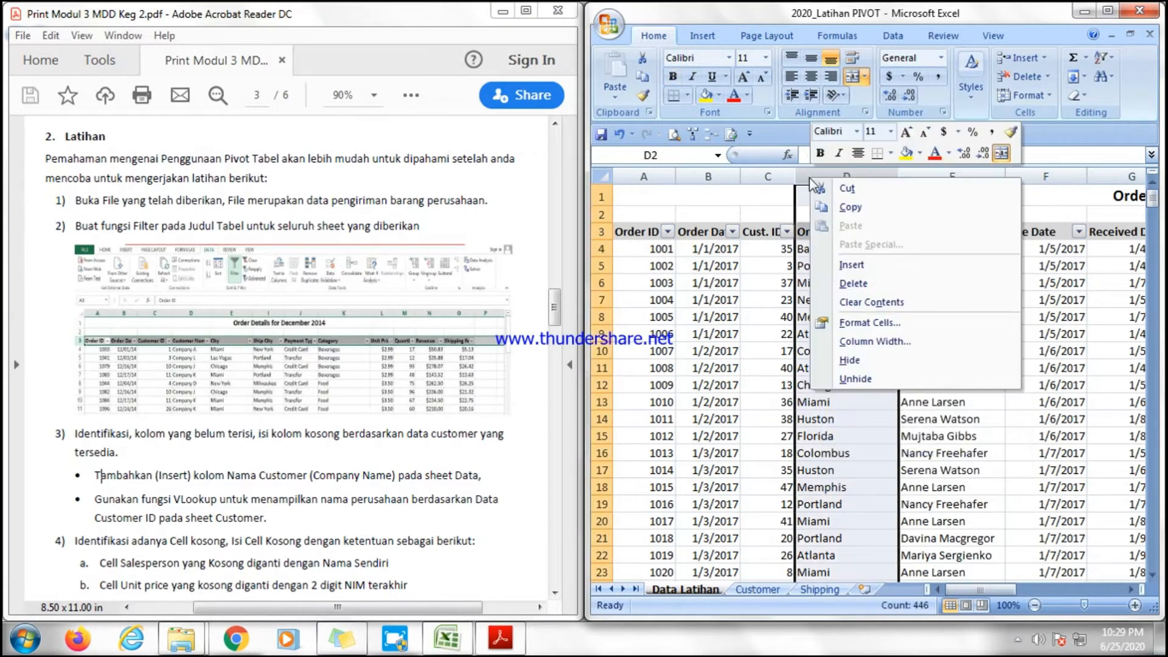
{"action": "left_click", "coordinate": [845, 266]}
{"action": "left_click", "coordinate": [813, 233]}
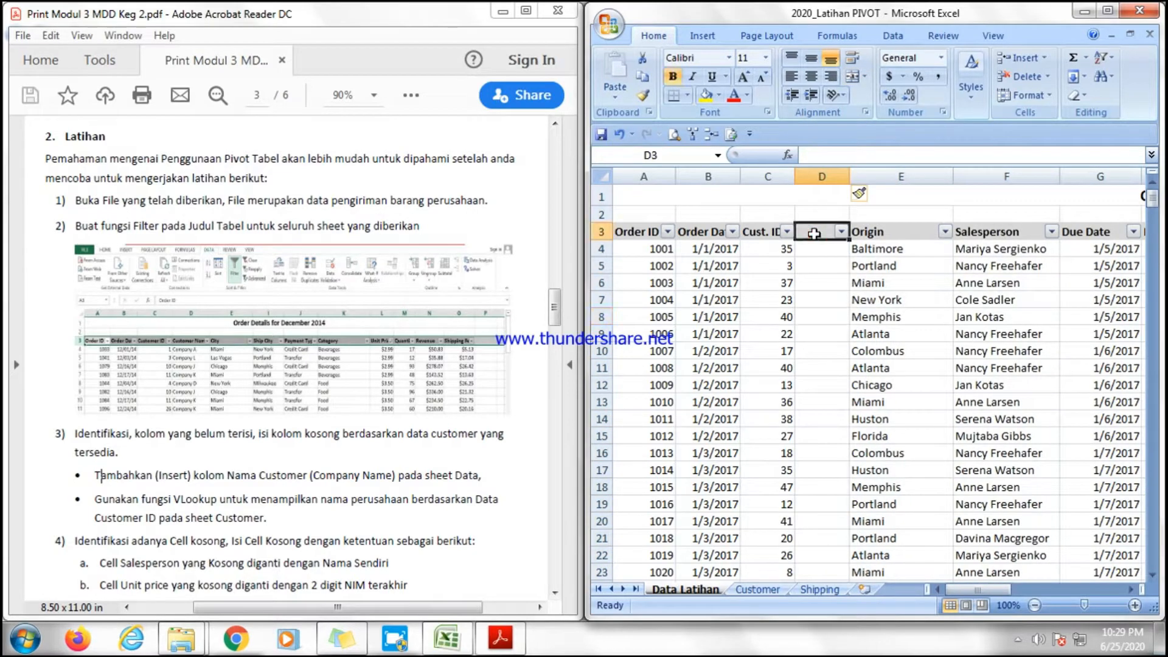
Name the new column's header Company Name and widen the column.
{"action": "type", "text": "C"}
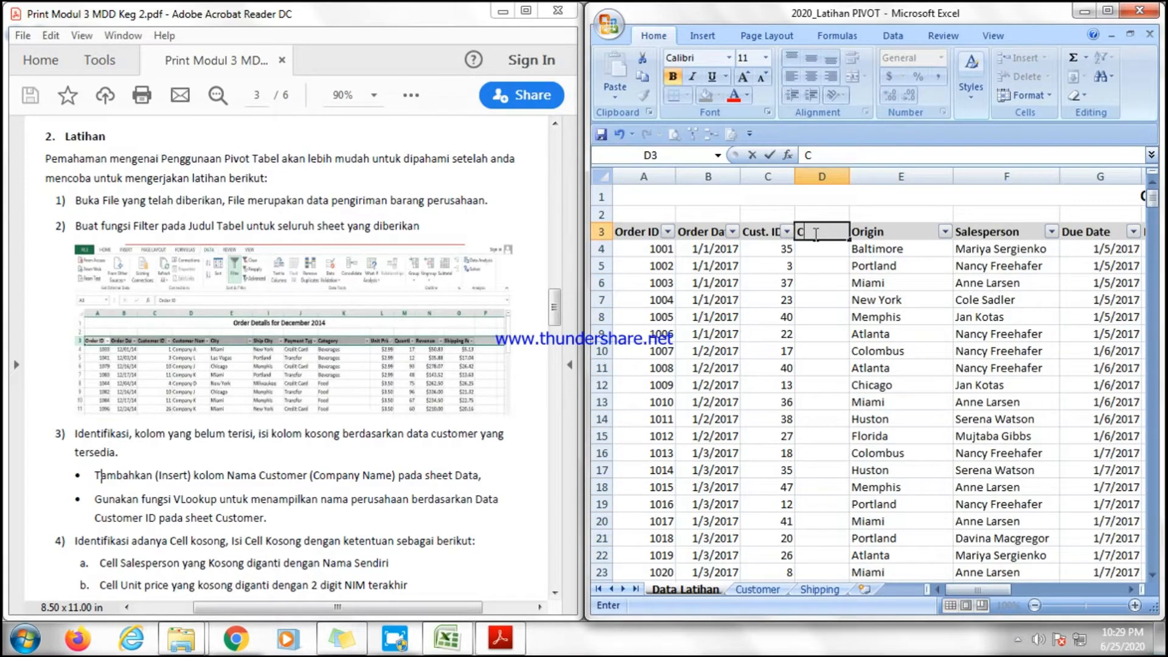
{"action": "type", "text": "ompany Name"}
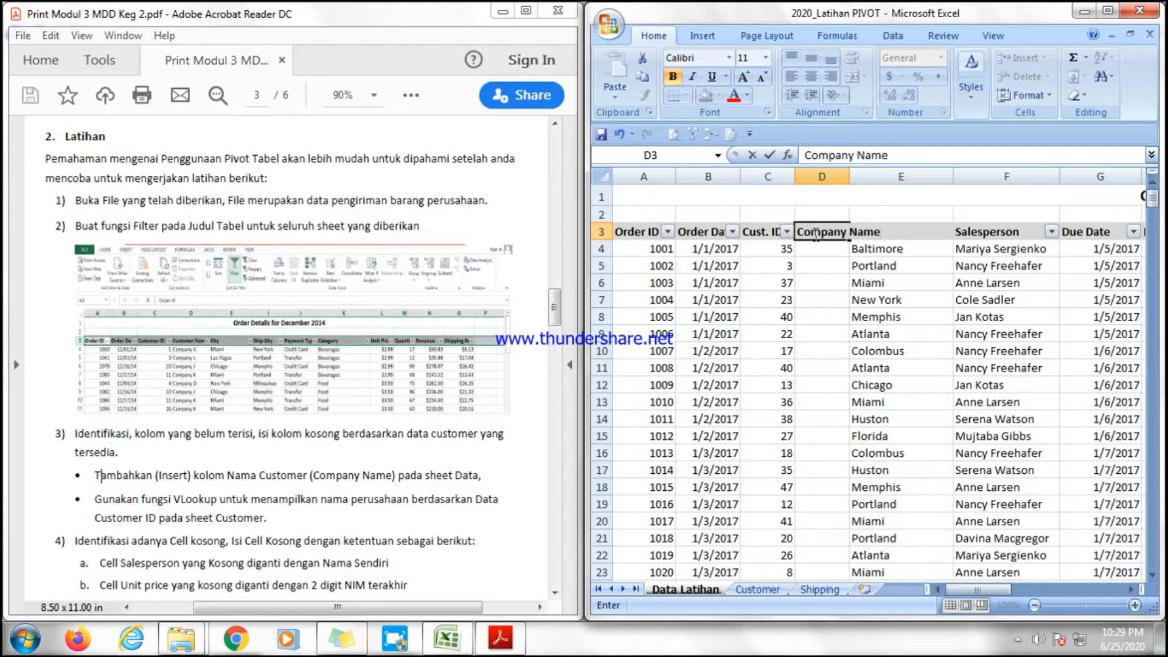
{"action": "left_click", "coordinate": [821, 299]}
{"action": "left_click_drag", "start_coordinate": [850, 177], "coordinate": [901, 178]}
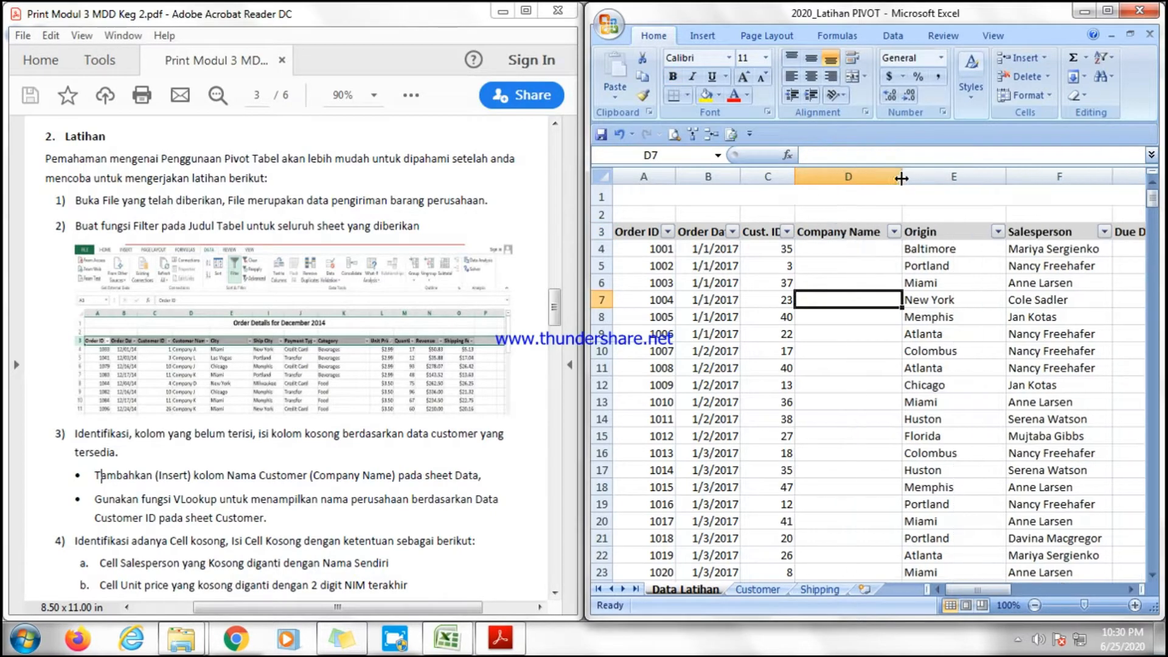
Start a VLOOKUP formula in D4 using the customer ID in C4 as the lookup value.
{"action": "left_click", "coordinate": [882, 248]}
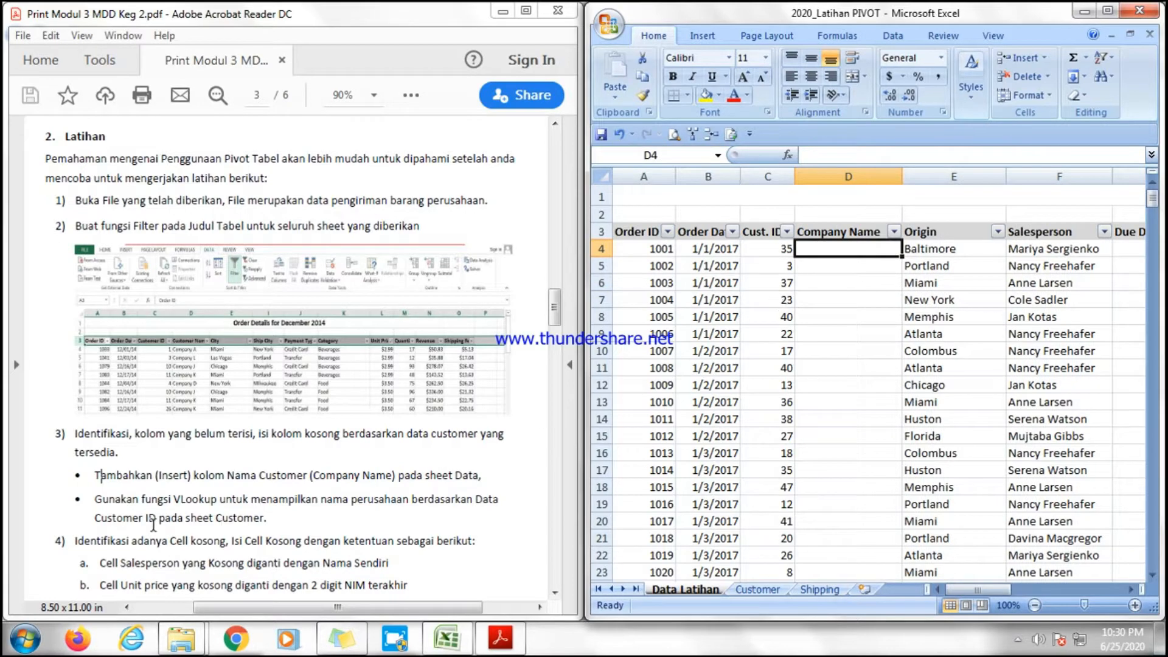
{"action": "left_click_drag", "start_coordinate": [98, 503], "coordinate": [320, 509]}
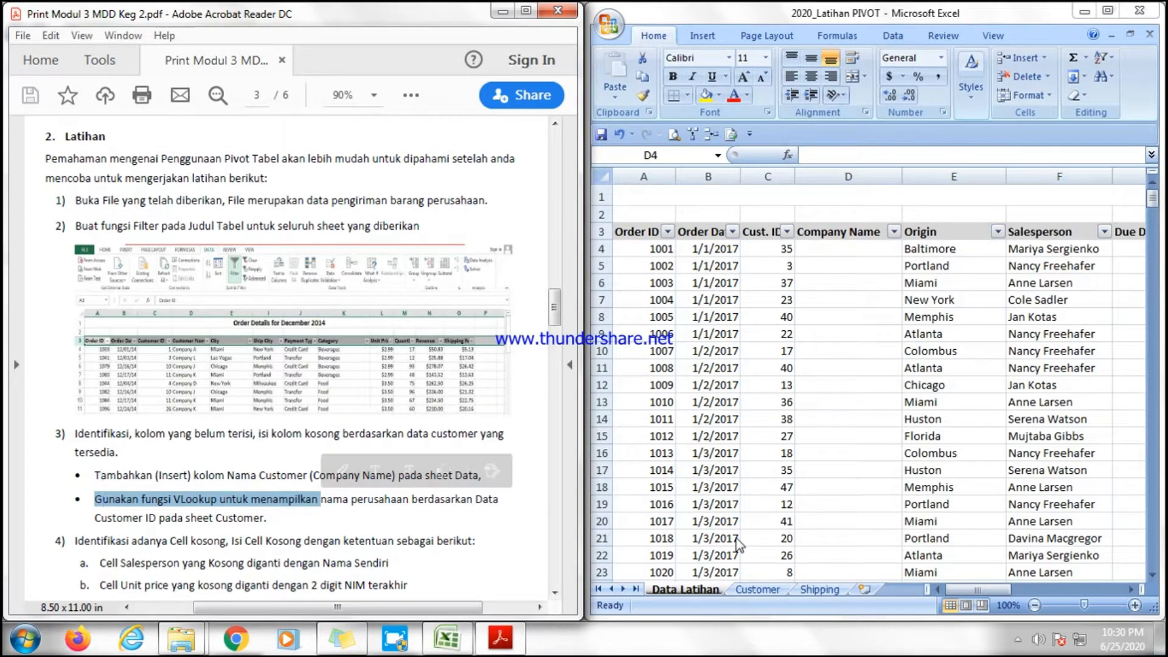
{"action": "key", "text": "alt+Tab"}
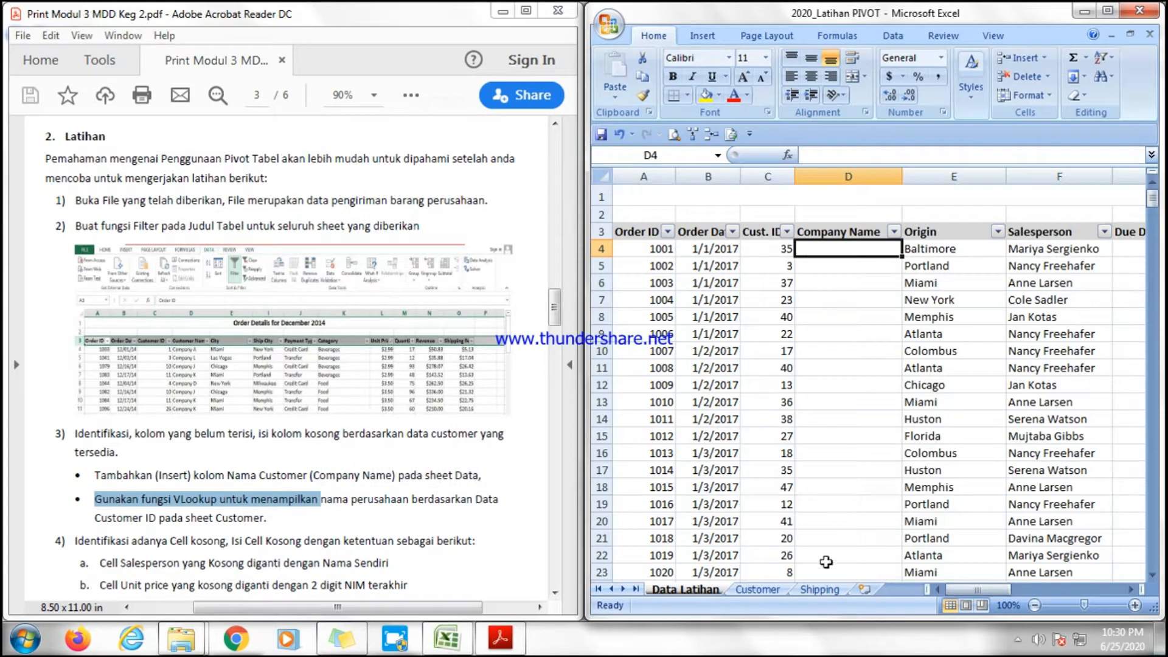
{"action": "left_click", "coordinate": [767, 593]}
{"action": "left_click", "coordinate": [707, 589]}
{"action": "left_click", "coordinate": [856, 247]}
{"action": "type", "text": "="}
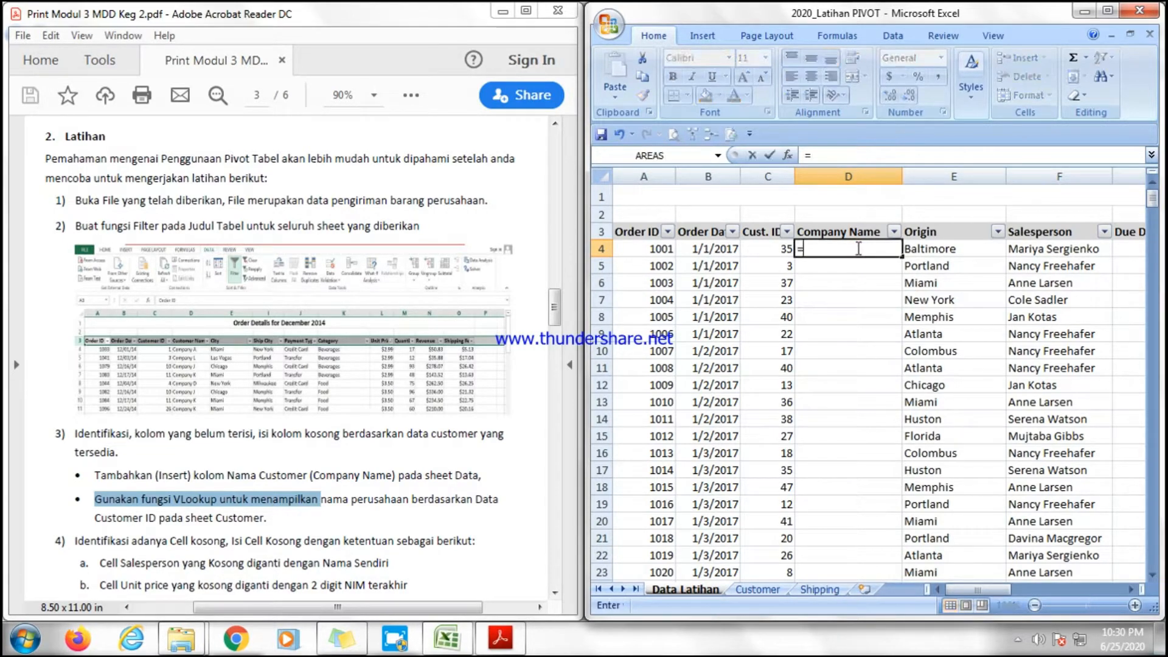
{"action": "type", "text": "vloo"}
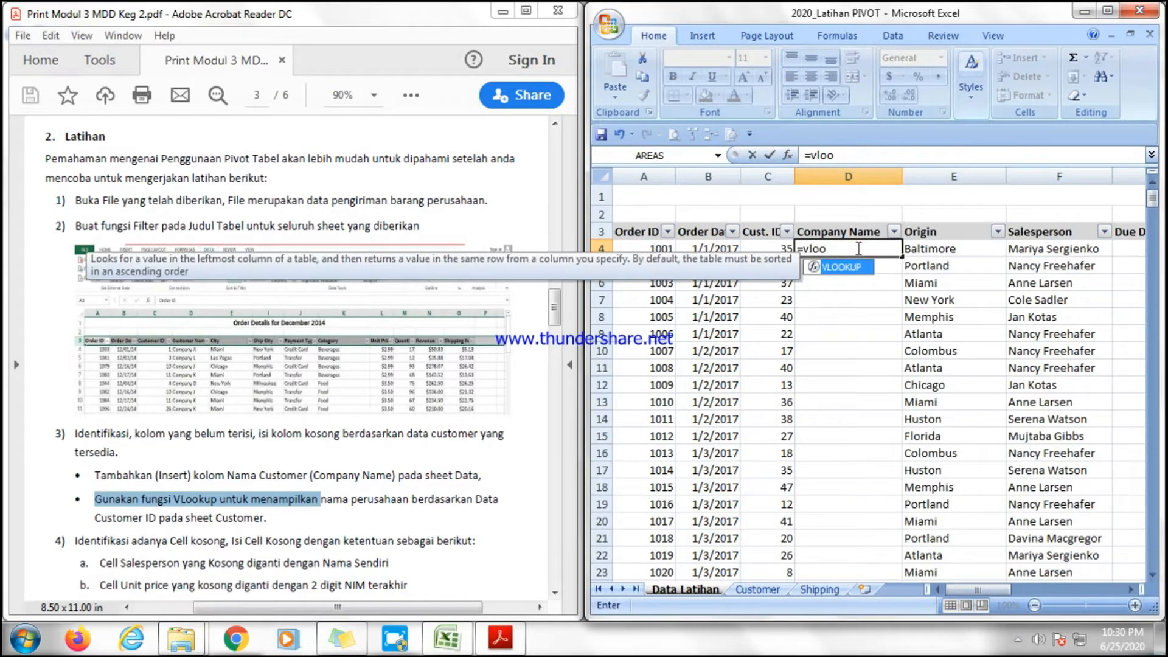
{"action": "double_click", "coordinate": [857, 265]}
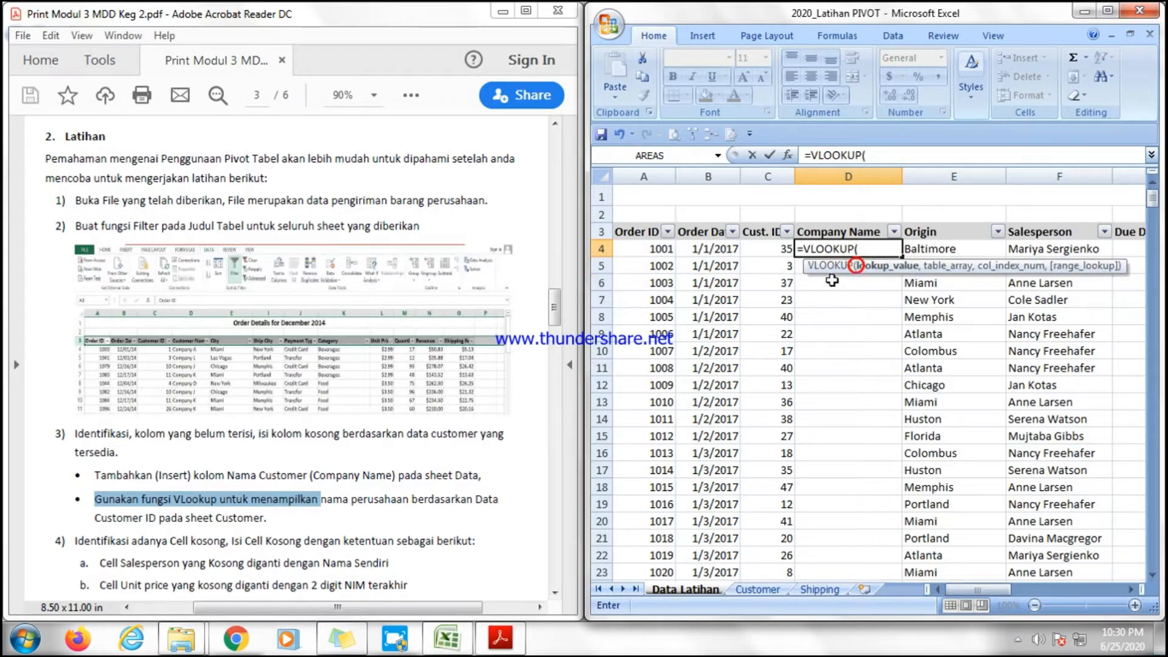
{"action": "left_click", "coordinate": [781, 248]}
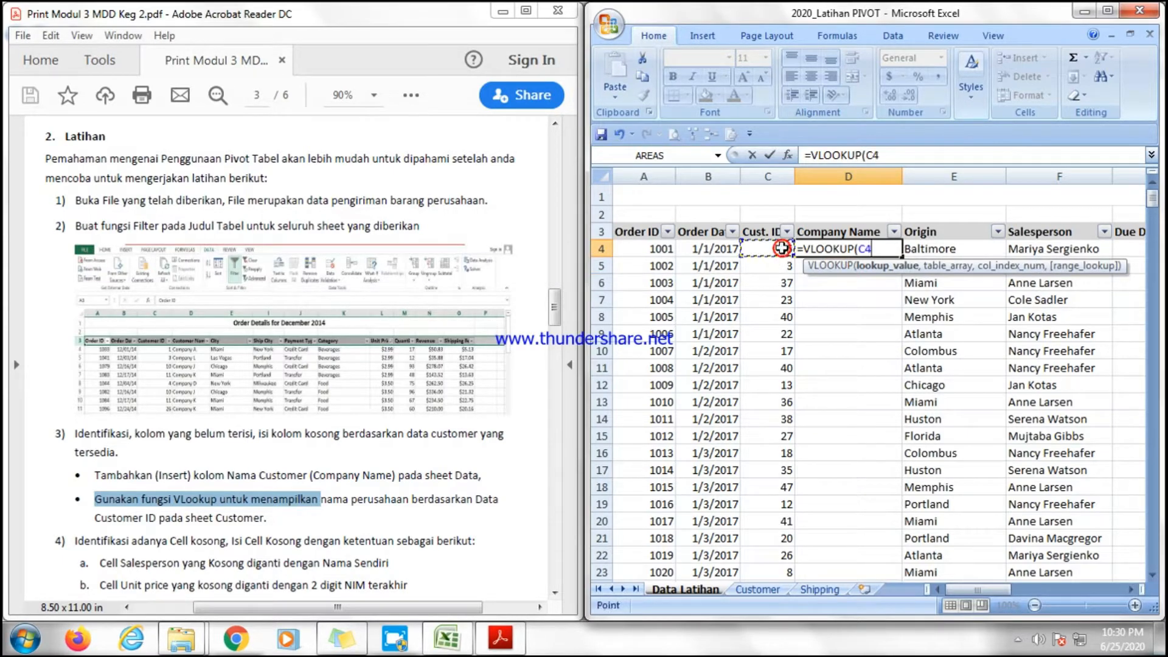
{"action": "type", "text": ","}
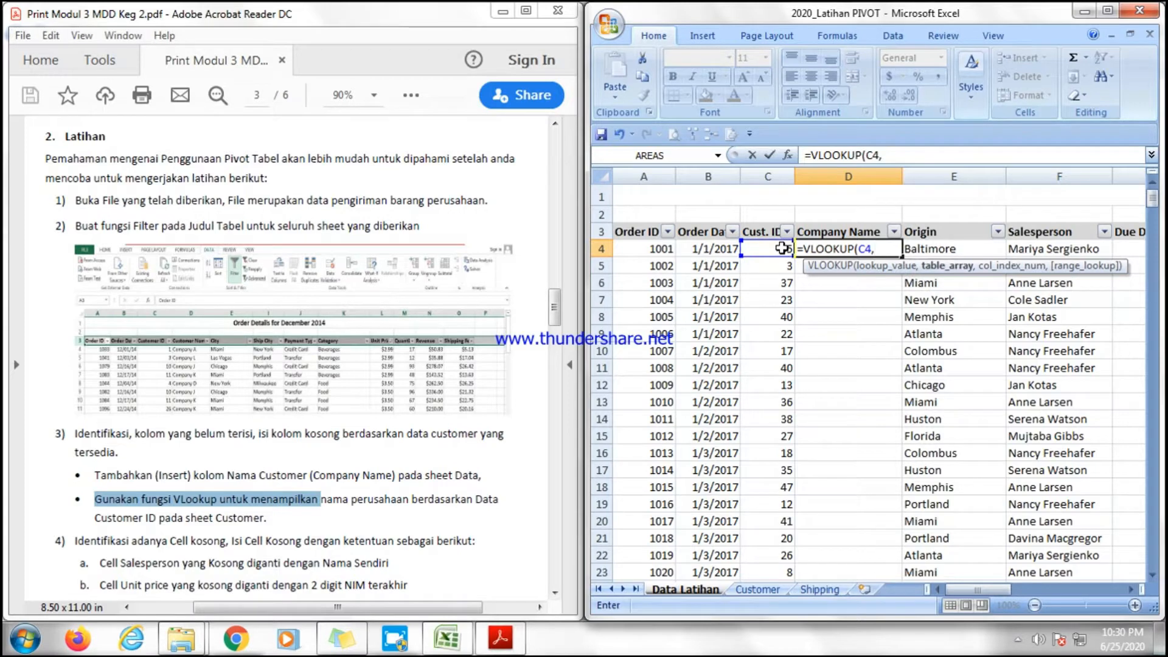
Complete the VLOOKUP in D4 using the Customer sheet's table (Table2), column 2 and TRUE as the match type.
{"action": "left_click", "coordinate": [757, 589]}
{"action": "left_click", "coordinate": [670, 209]}
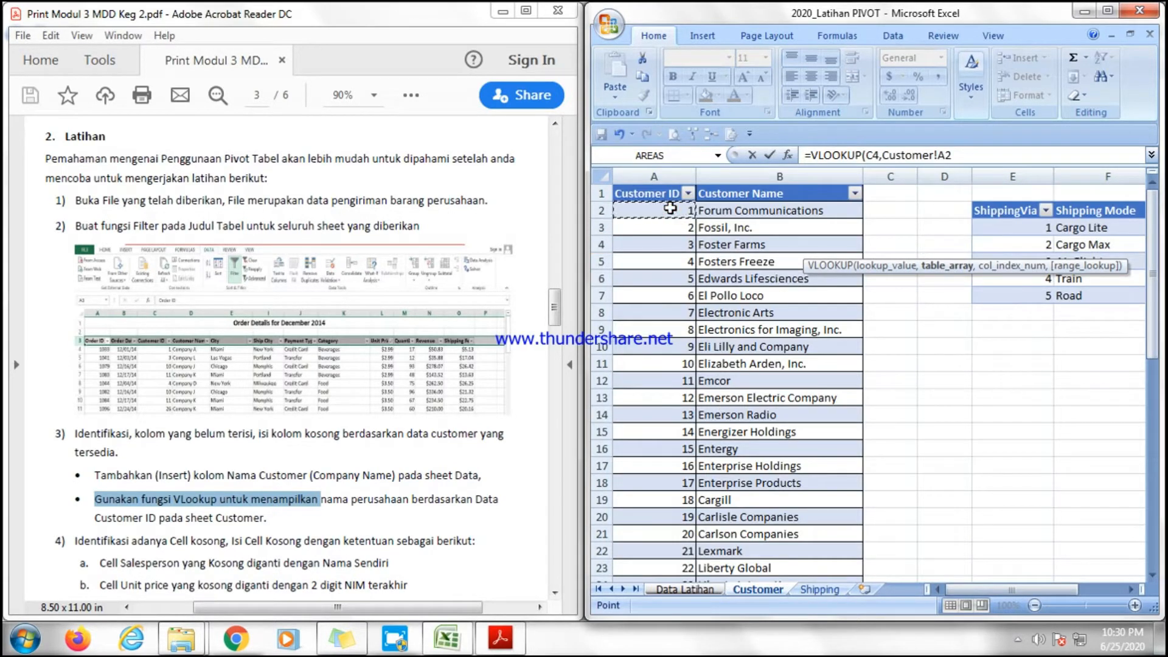
{"action": "key", "text": "ctrl+shift+Down"}
{"action": "key", "text": "ctrl+shift+Right"}
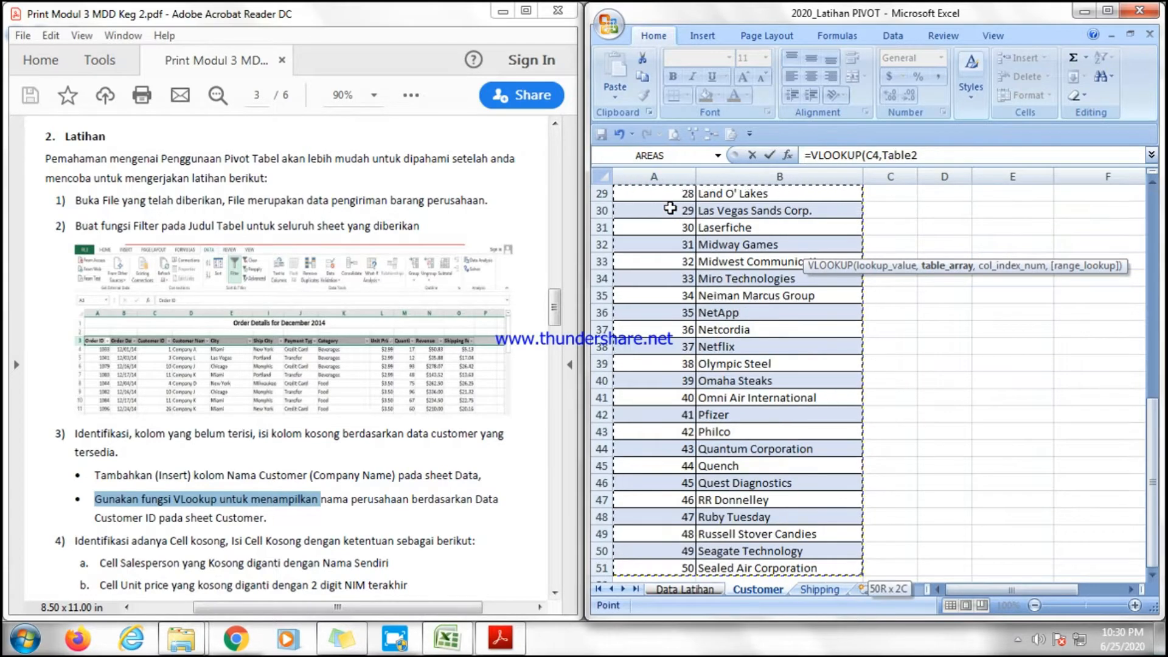
{"action": "type", "text": ","}
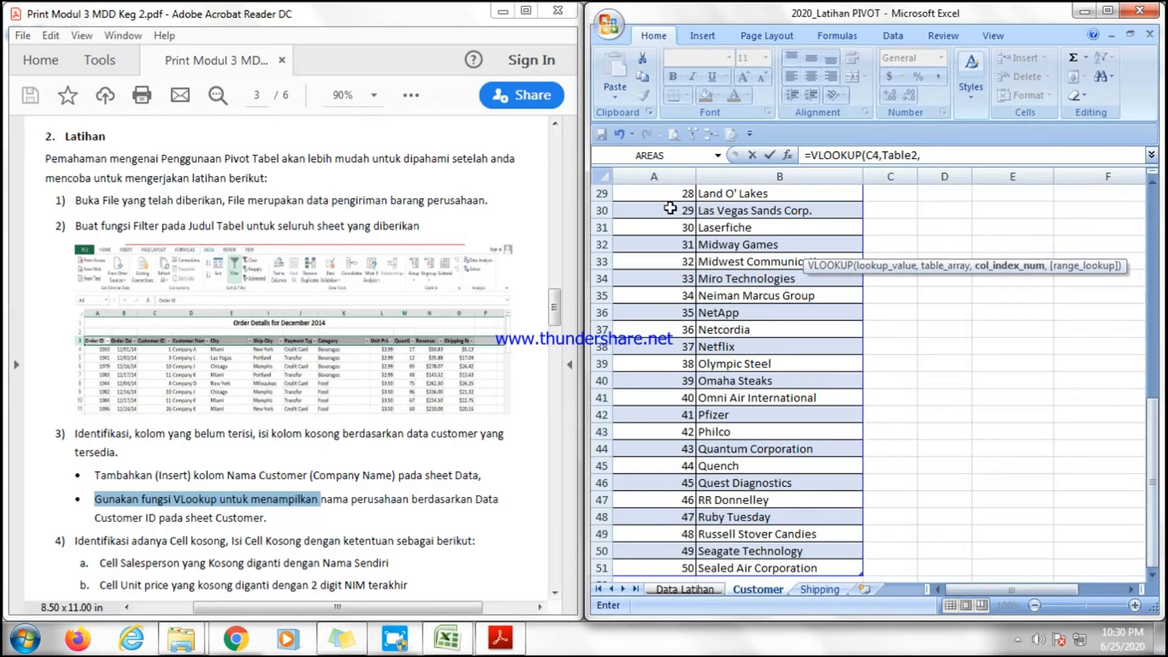
{"action": "type", "text": "2,"}
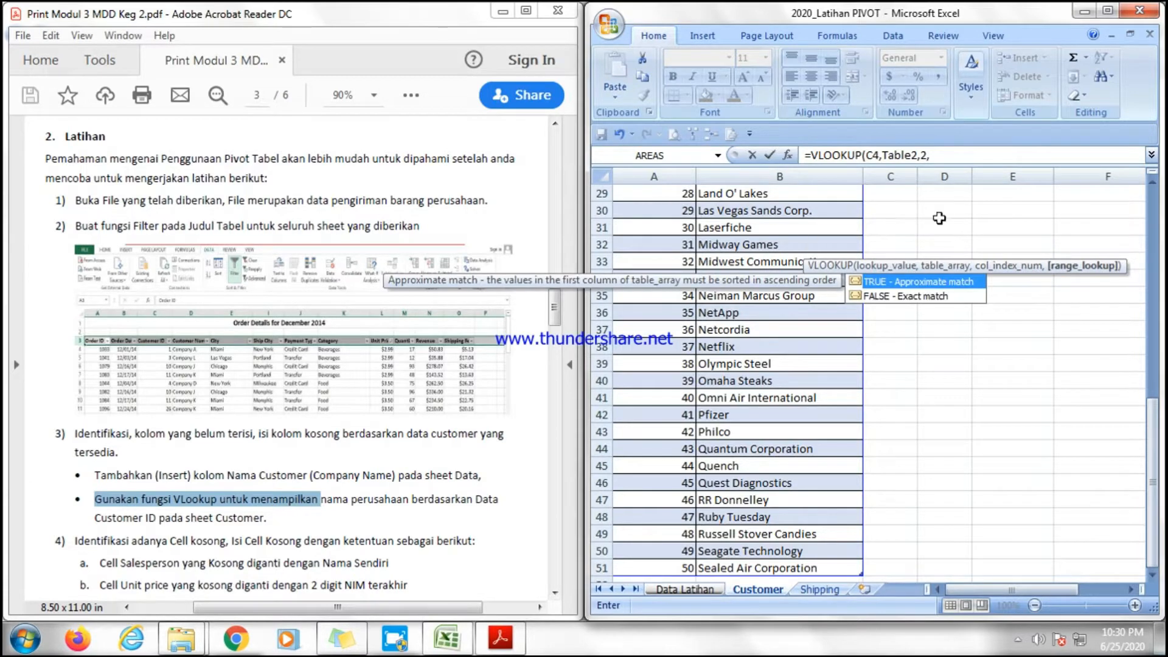
{"action": "double_click", "coordinate": [891, 279]}
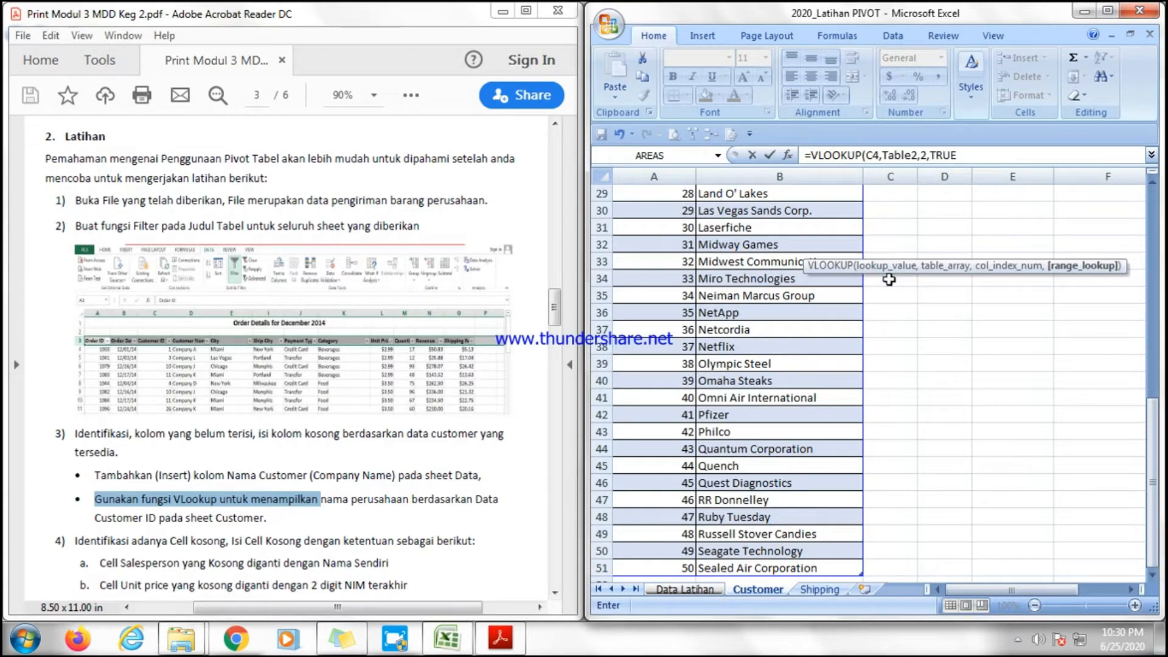
{"action": "type", "text": ")"}
{"action": "key", "text": "Return"}
Fill the VLOOKUP formula down the whole Company Name column.
{"action": "left_click", "coordinate": [875, 248]}
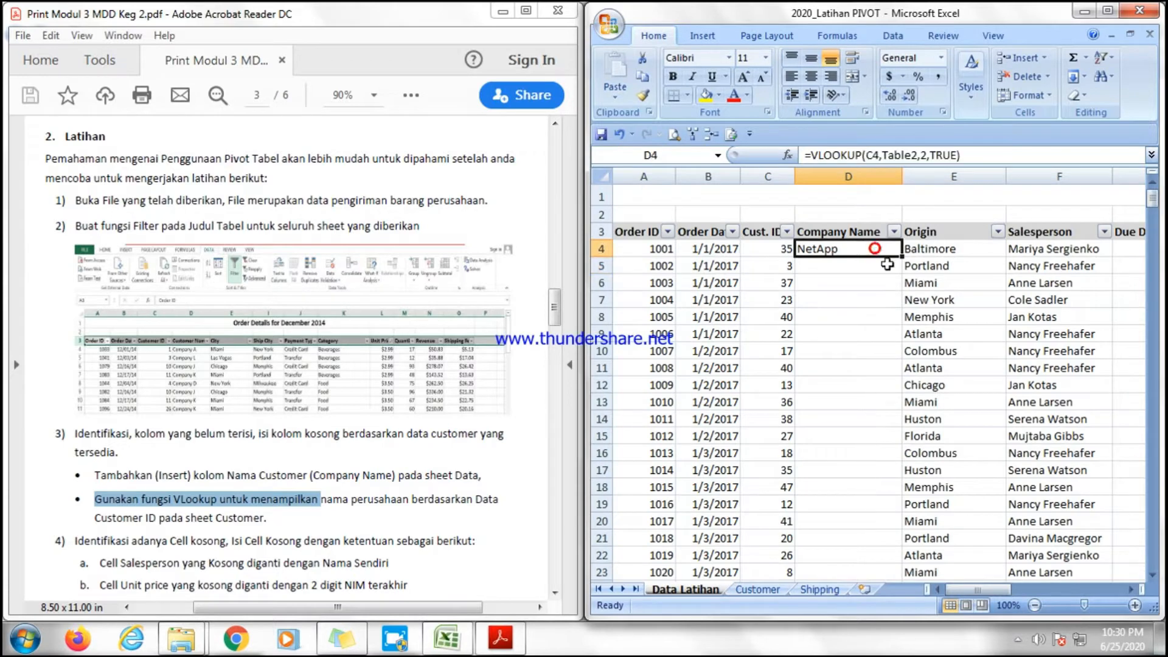
{"action": "double_click", "coordinate": [903, 256]}
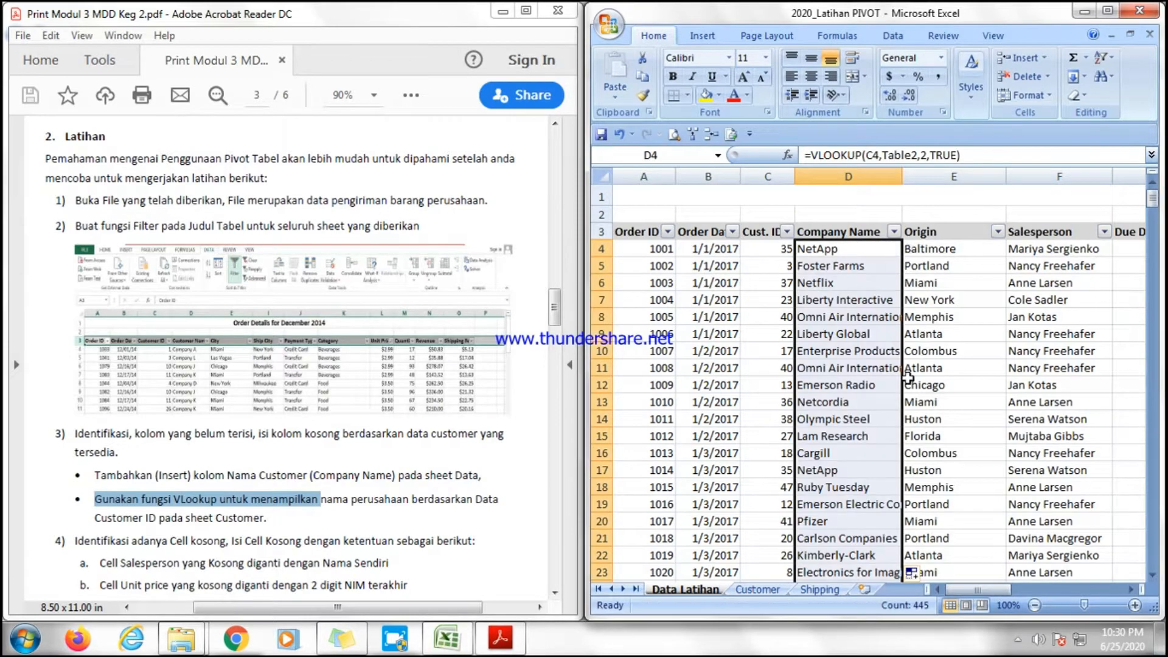
{"action": "left_click", "coordinate": [852, 368]}
Read the exercise PDF's instruction about filling empty Salesperson and Unit Price cells.
{"action": "left_click", "coordinate": [351, 506]}
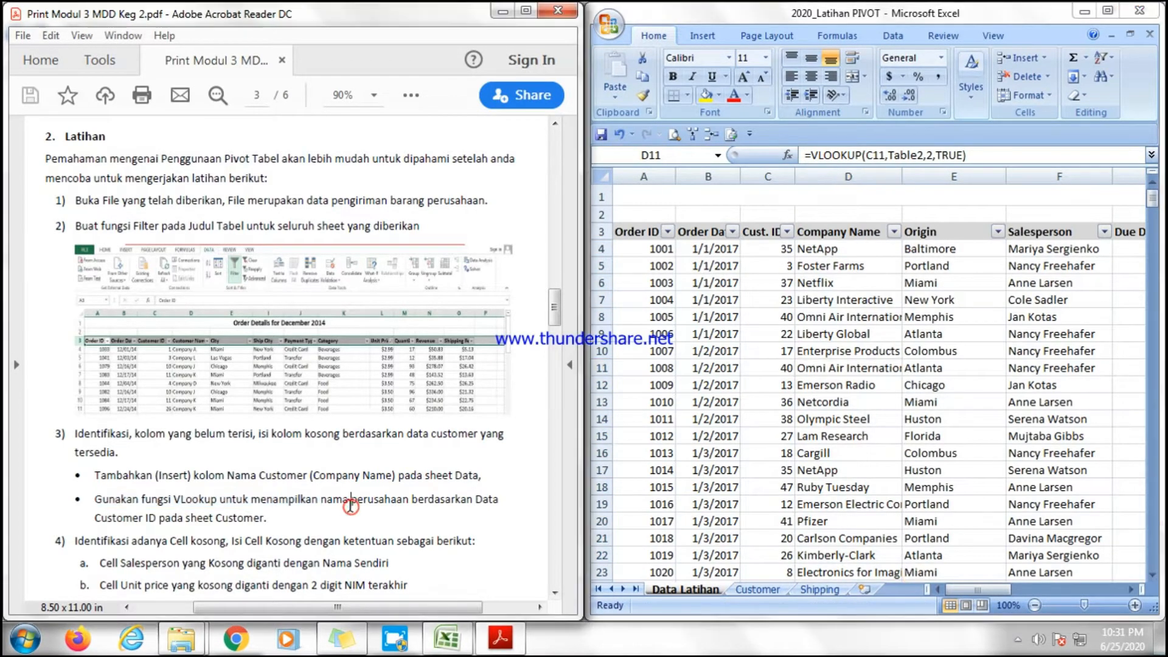
{"action": "scroll", "coordinate": [353, 508], "scroll_direction": "down", "scroll_amount": 5}
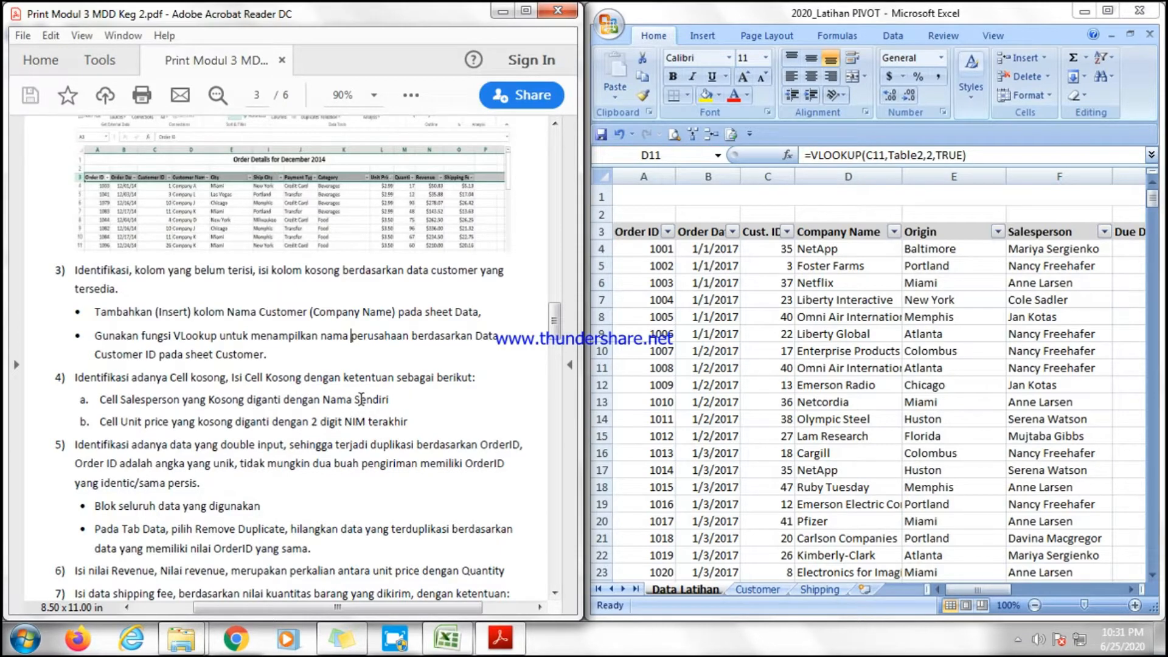
{"action": "left_click_drag", "start_coordinate": [419, 417], "coordinate": [208, 404]}
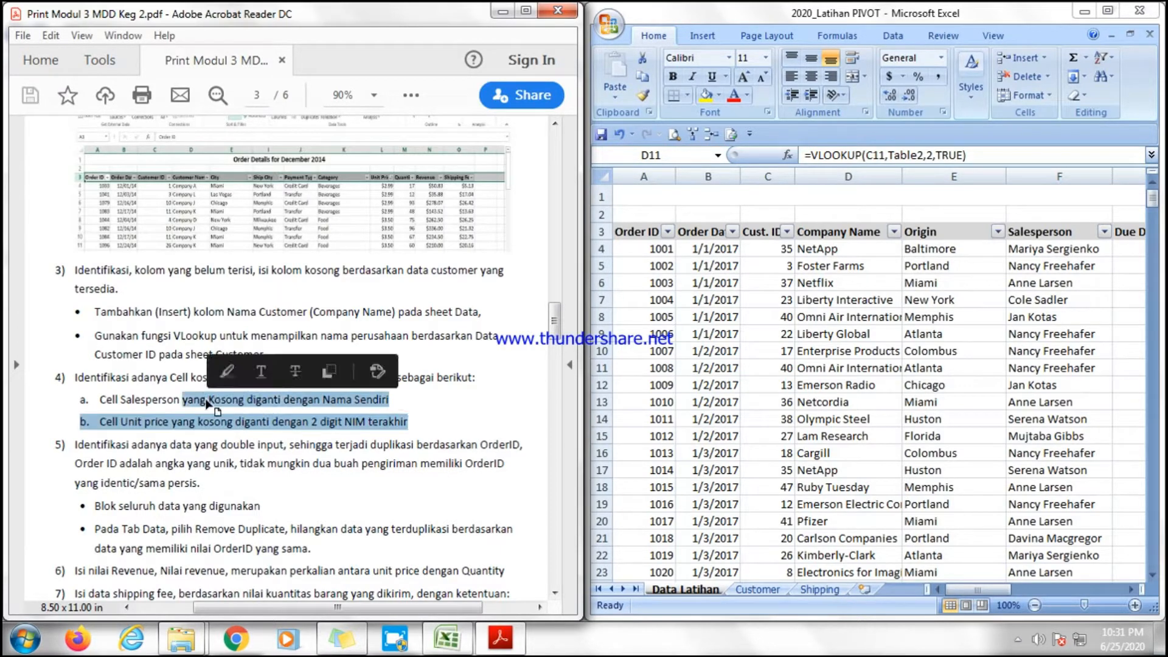
{"action": "left_click", "coordinate": [129, 406]}
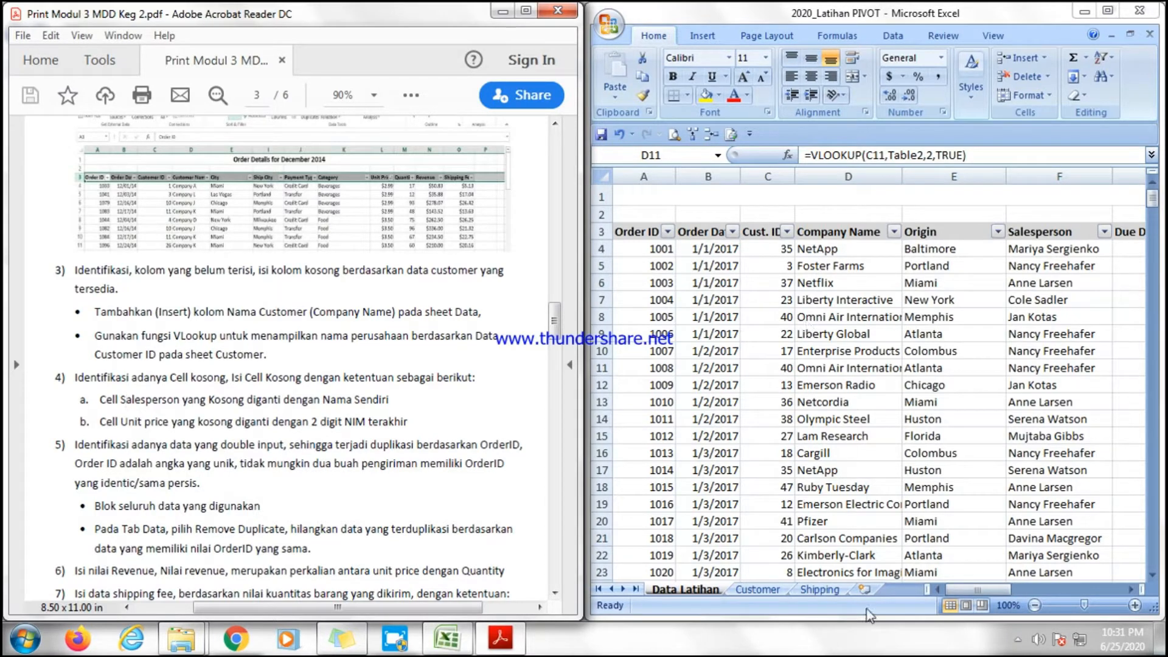
Filter the Salesperson column to show only blank cells.
{"action": "left_click", "coordinate": [969, 588]}
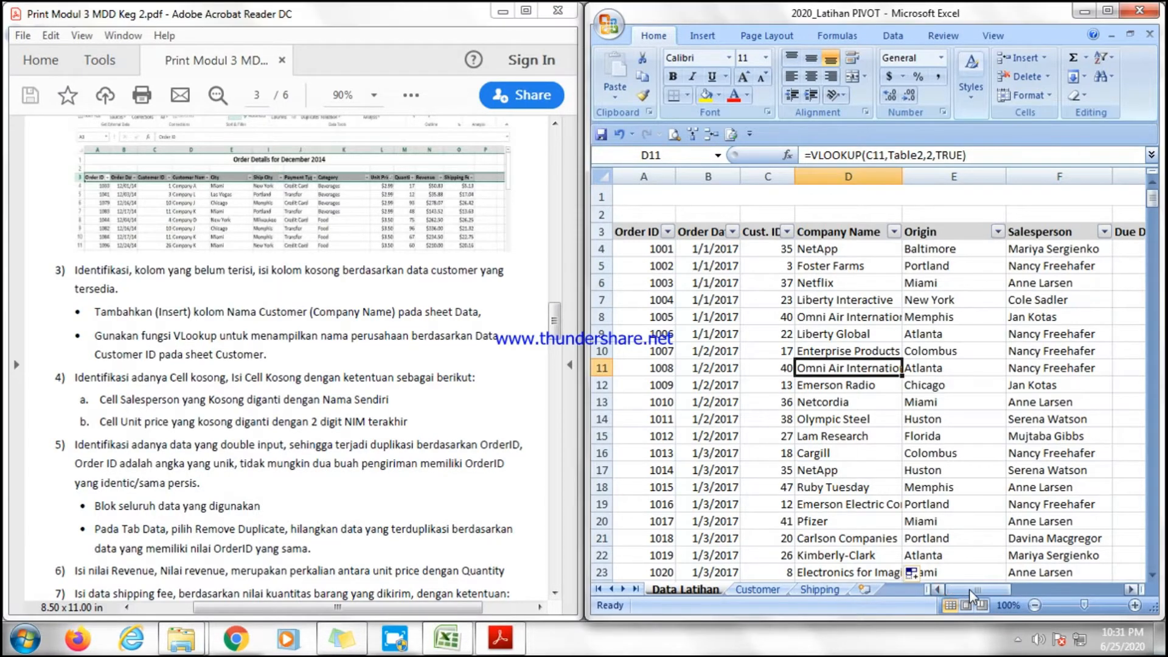
{"action": "mouse_move", "coordinate": [969, 588]}
{"action": "left_mouse_down"}
{"action": "mouse_move", "coordinate": [1042, 590]}
{"action": "mouse_move", "coordinate": [979, 586]}
{"action": "left_mouse_up"}
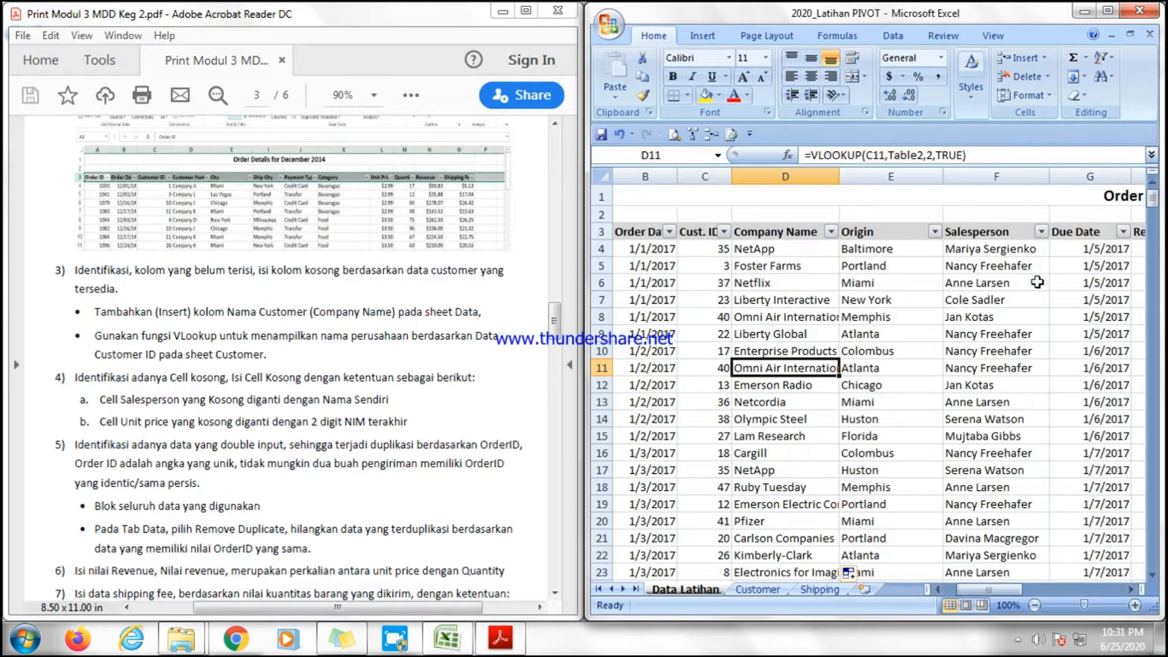
{"action": "left_click", "coordinate": [1042, 232]}
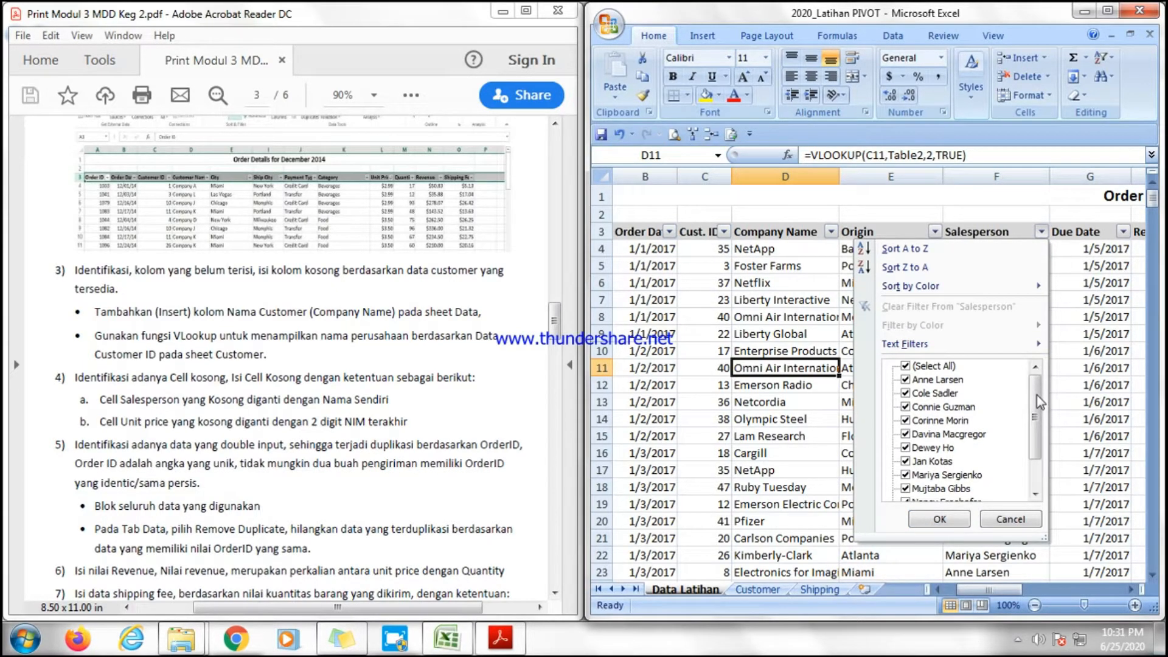
{"action": "mouse_move", "coordinate": [1036, 395]}
{"action": "left_mouse_down"}
{"action": "mouse_move", "coordinate": [1039, 444]}
{"action": "mouse_move", "coordinate": [1034, 388]}
{"action": "left_mouse_up"}
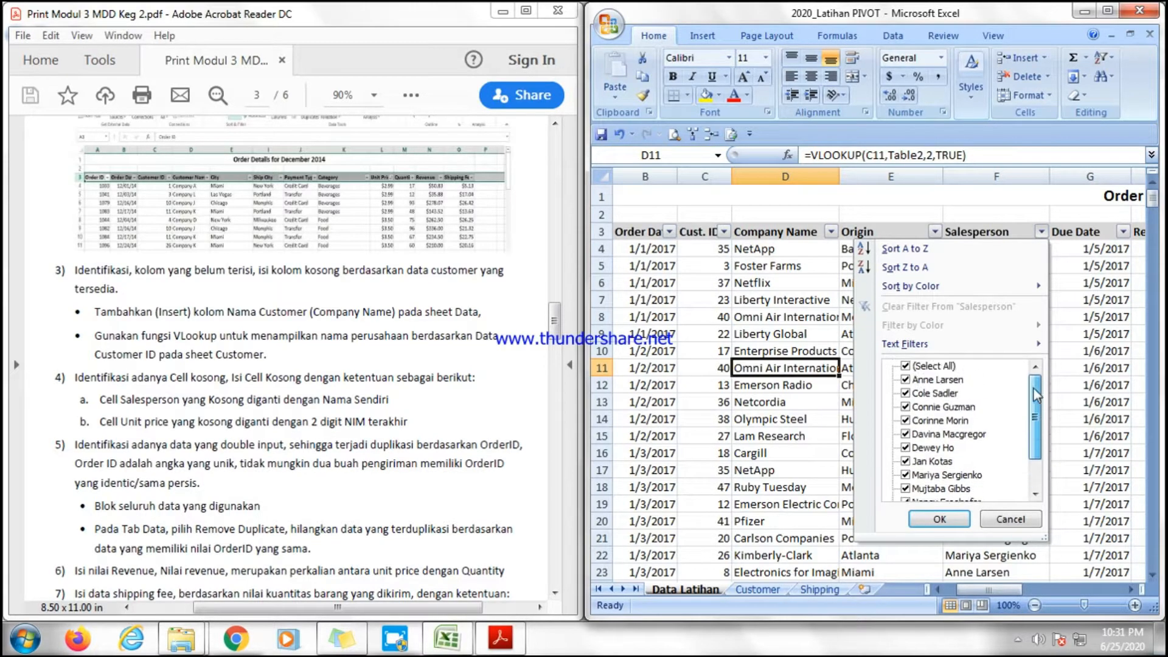
{"action": "left_click", "coordinate": [905, 366]}
{"action": "left_click_drag", "start_coordinate": [1036, 399], "coordinate": [1039, 453]}
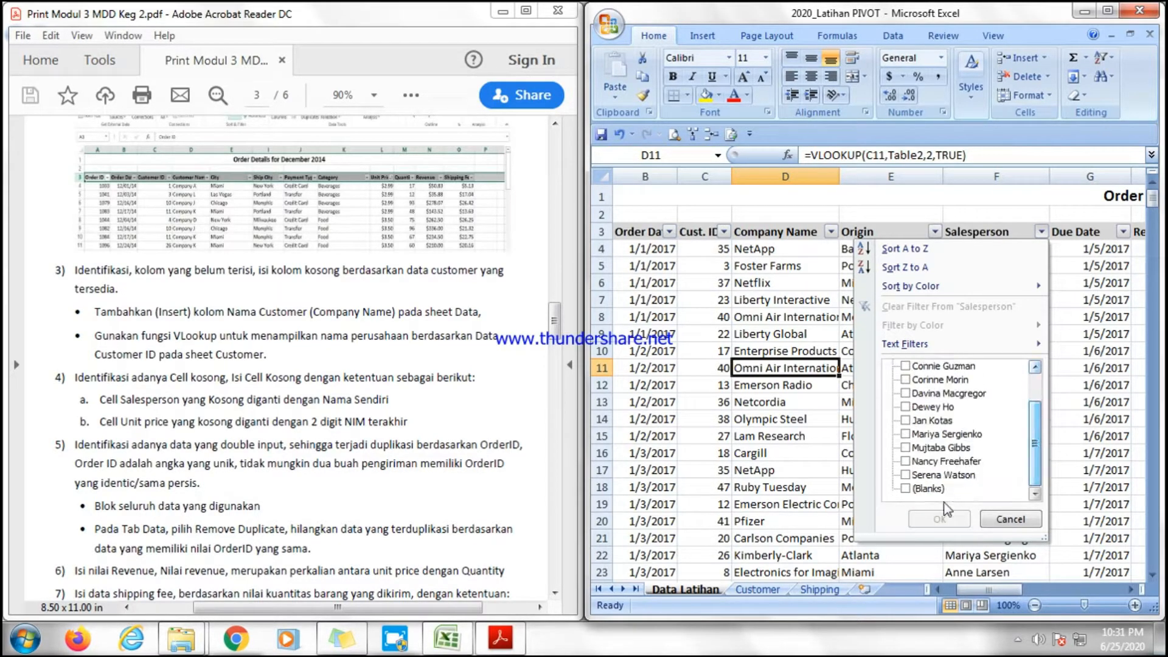
{"action": "left_click", "coordinate": [905, 488]}
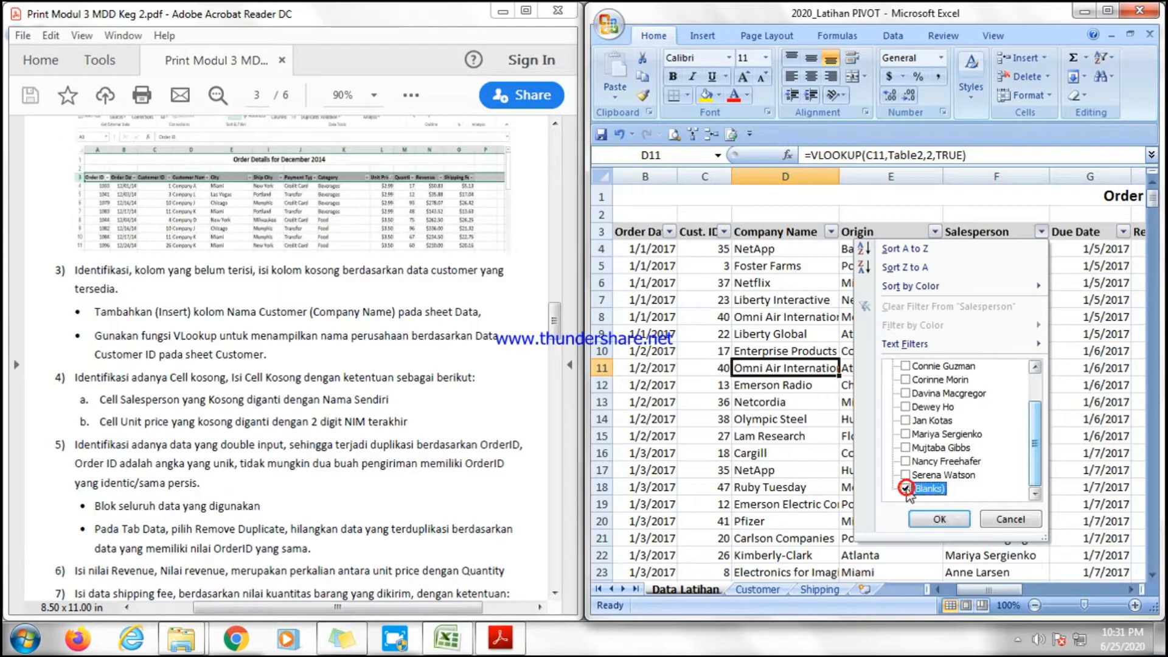
{"action": "left_click", "coordinate": [959, 519]}
Enter your own name in the first blank Salesperson cell, F45.
{"action": "left_click", "coordinate": [973, 252]}
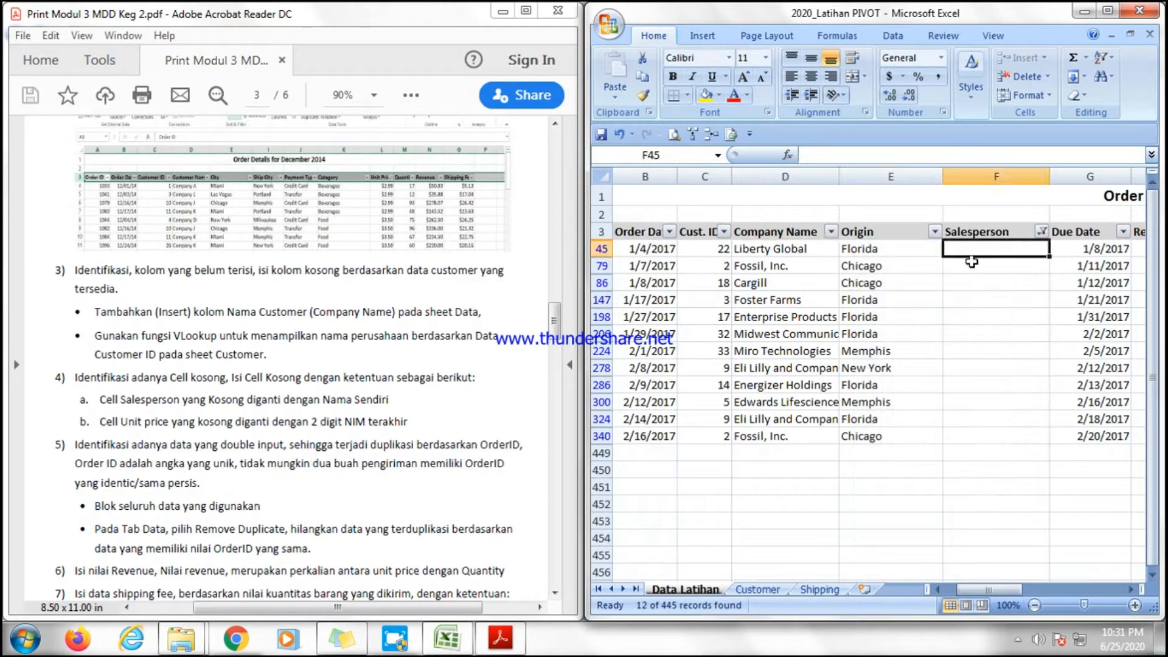
{"action": "left_click", "coordinate": [974, 268]}
{"action": "left_click", "coordinate": [972, 246]}
{"action": "type", "text": "Y"}
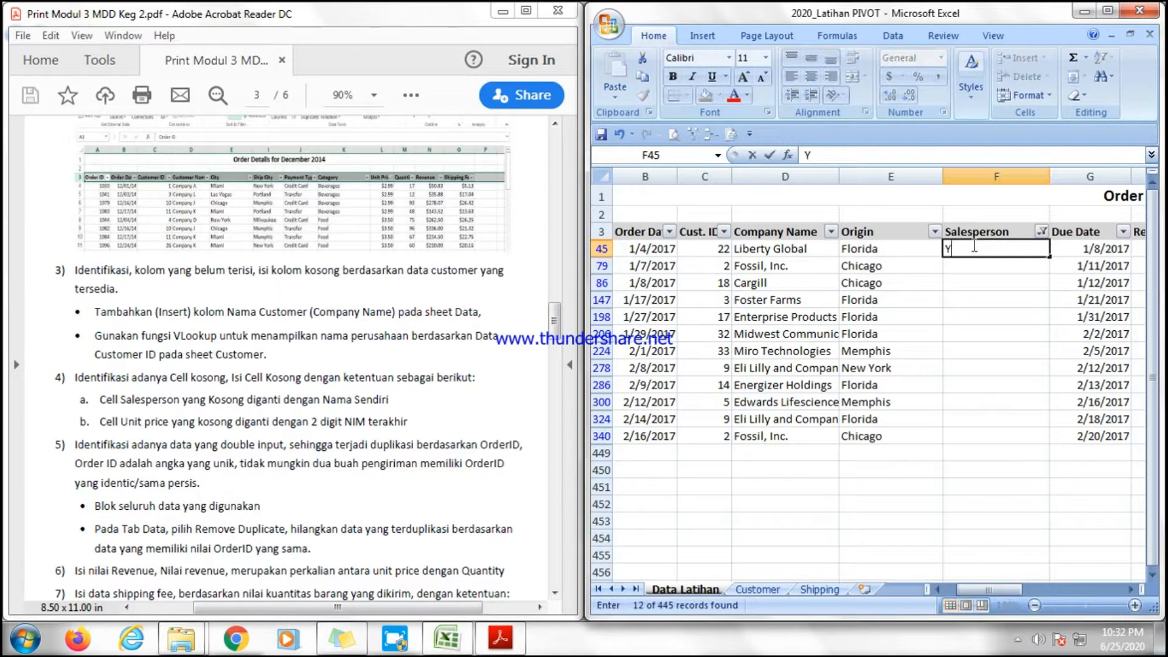
{"action": "type", "text": "usron asrofi"}
Copy that name down into the remaining filtered blank Salesperson cells.
{"action": "left_click", "coordinate": [996, 321]}
{"action": "left_click", "coordinate": [1018, 235]}
{"action": "left_click", "coordinate": [1018, 251]}
{"action": "left_click_drag", "start_coordinate": [1048, 257], "coordinate": [1000, 455]}
{"action": "left_click", "coordinate": [1000, 398]}
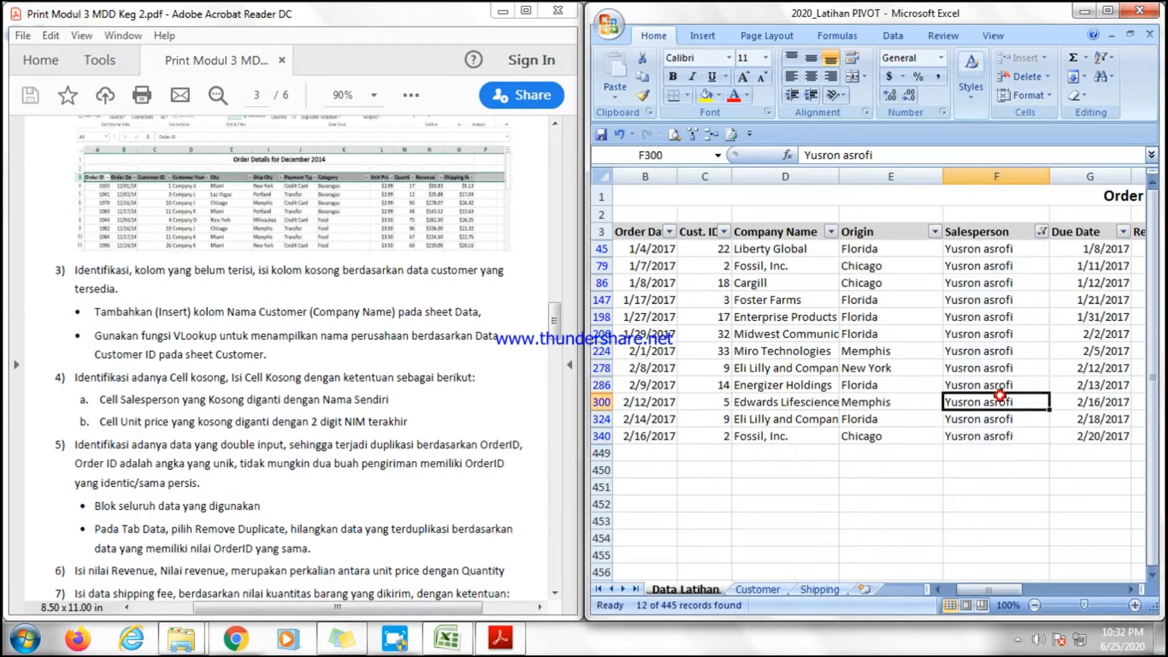
Clear the Salesperson filter so all rows are shown again.
{"action": "left_click", "coordinate": [1007, 304]}
{"action": "left_click", "coordinate": [1018, 251]}
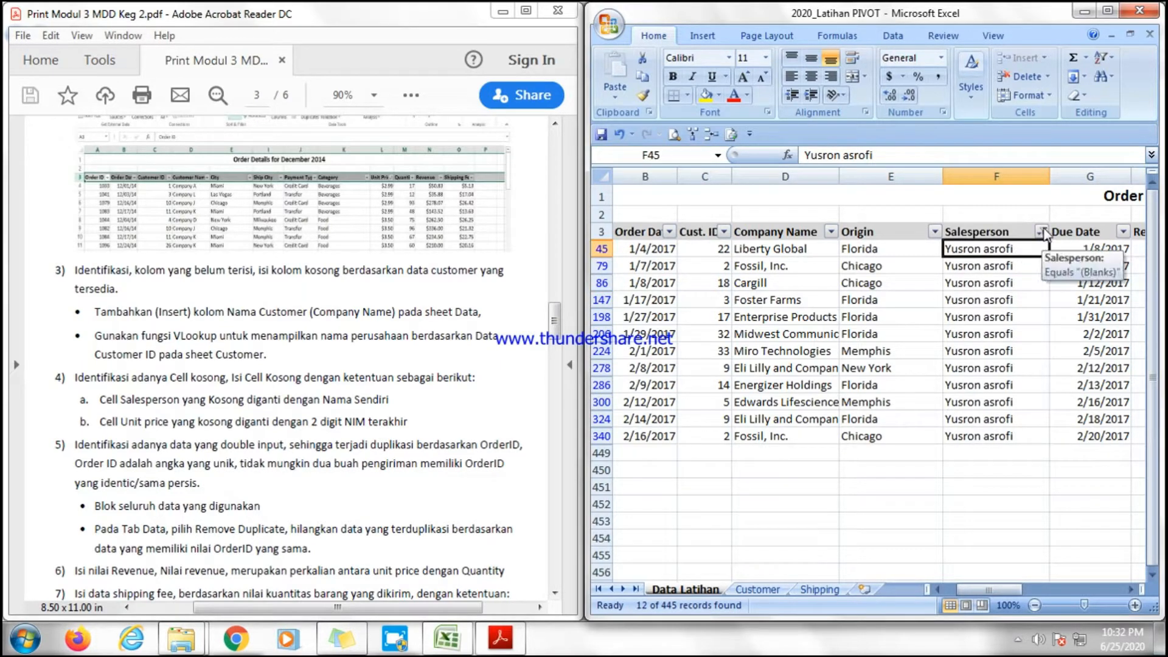
{"action": "left_click", "coordinate": [1042, 232]}
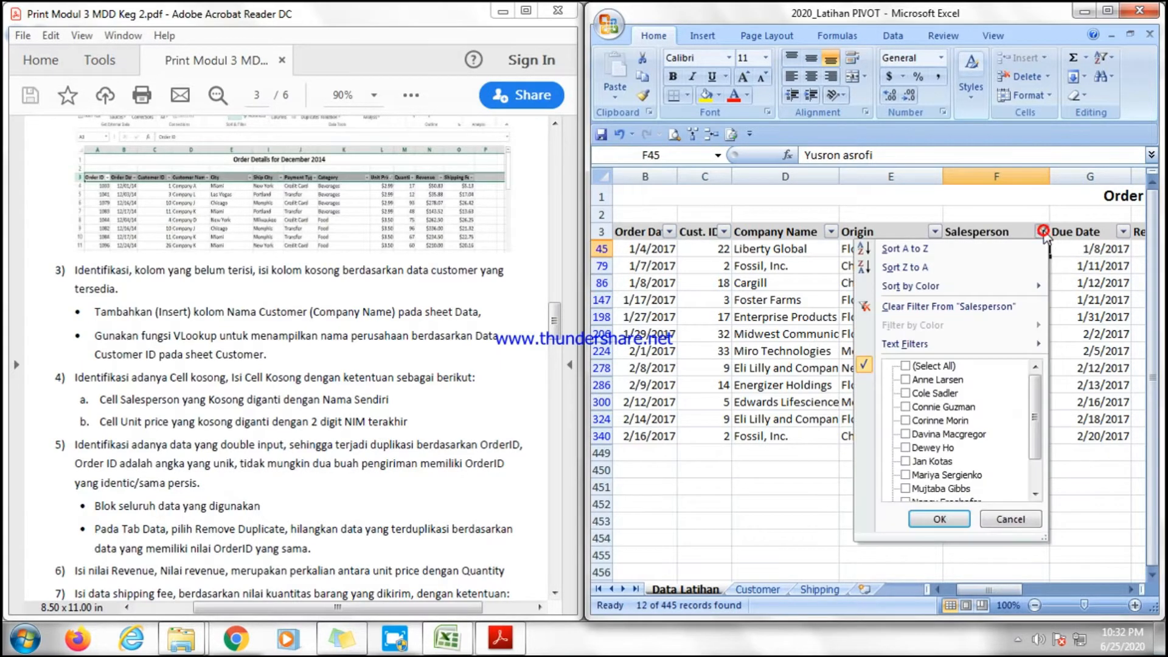
{"action": "left_click", "coordinate": [908, 366]}
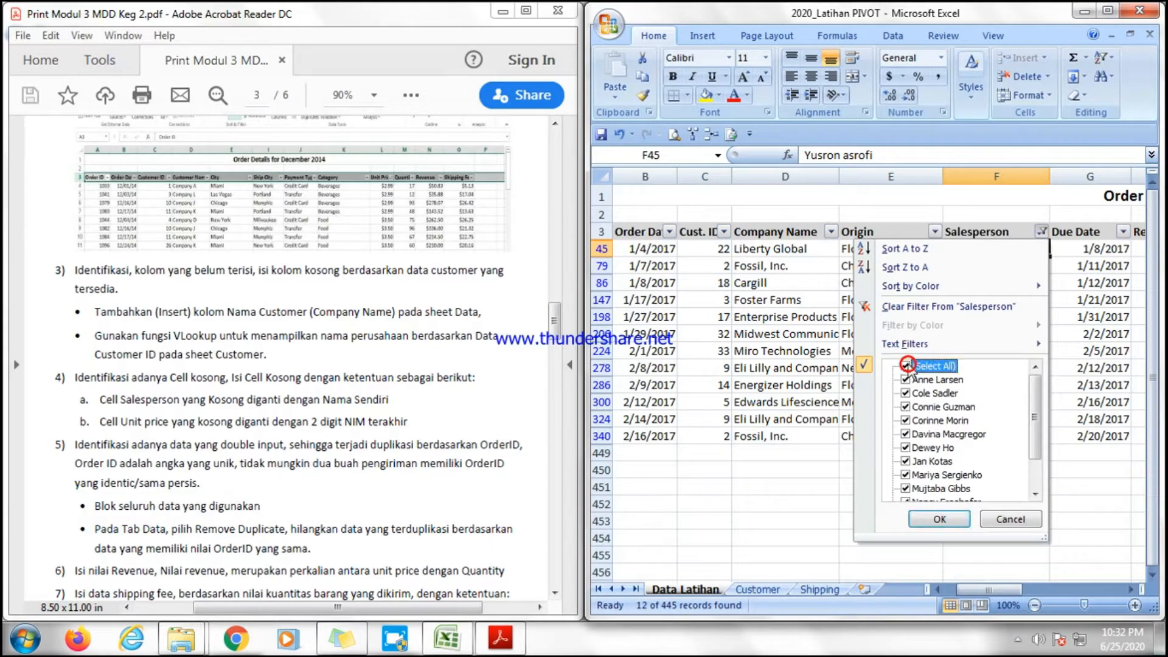
{"action": "left_click", "coordinate": [940, 520]}
{"action": "left_click", "coordinate": [978, 357]}
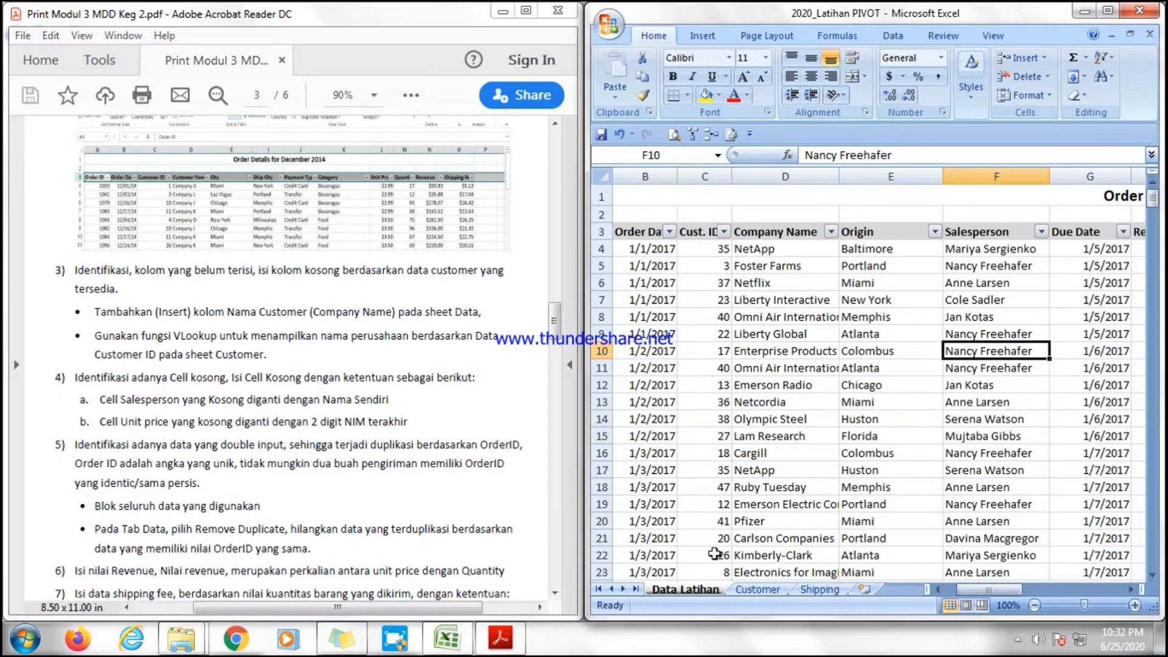
Filter the Unit Price column to show only blank cells.
{"action": "left_click_drag", "start_coordinate": [993, 589], "coordinate": [1096, 587]}
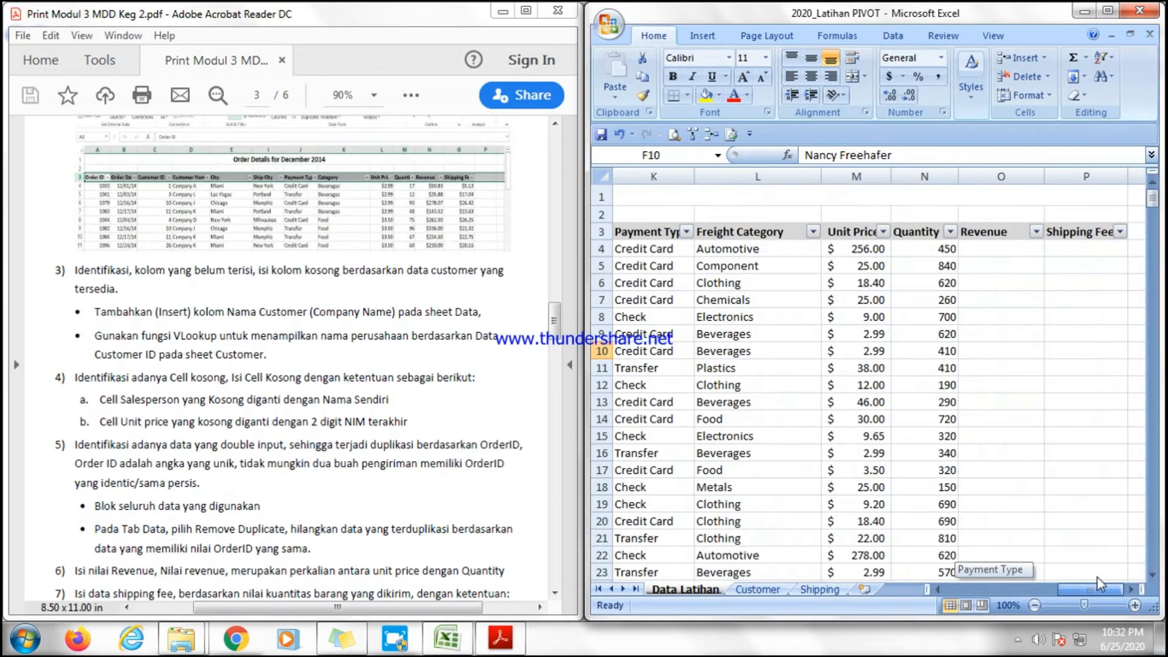
{"action": "left_click", "coordinate": [881, 230]}
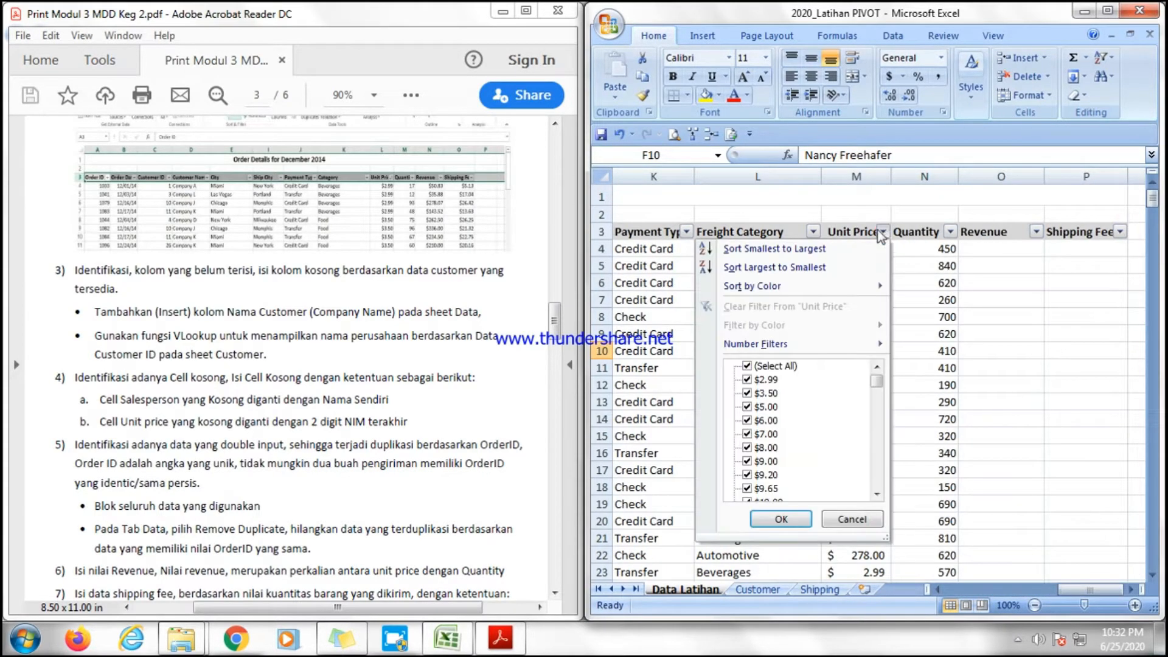
{"action": "left_click", "coordinate": [747, 366]}
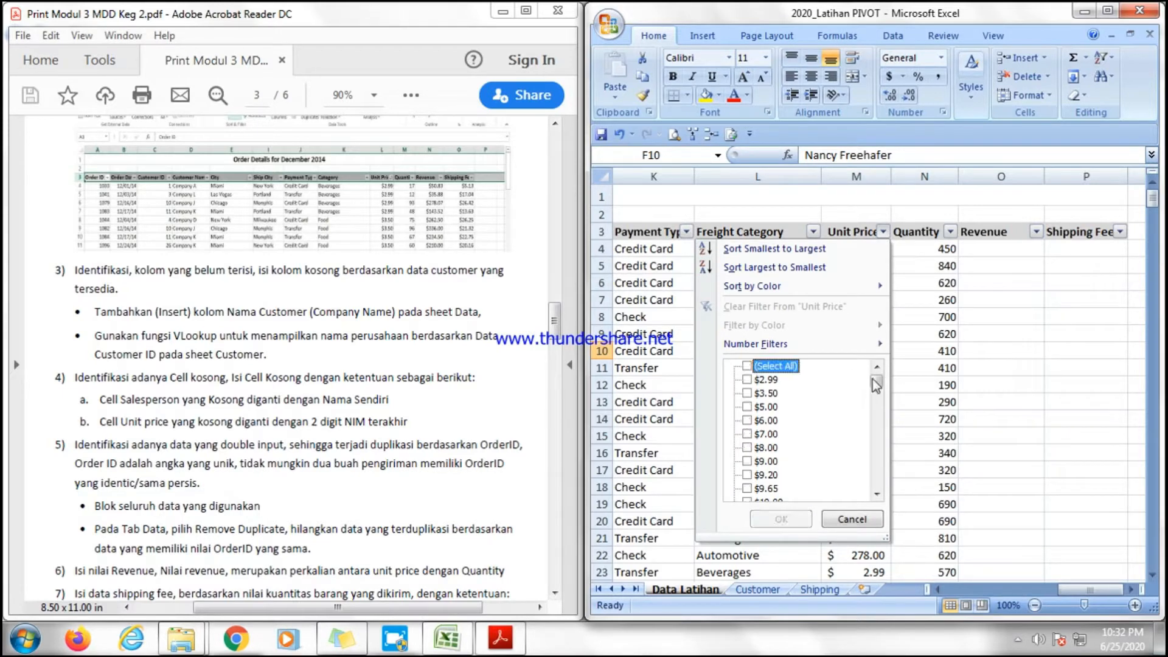
{"action": "left_click_drag", "start_coordinate": [875, 385], "coordinate": [876, 479]}
{"action": "left_click", "coordinate": [747, 488]}
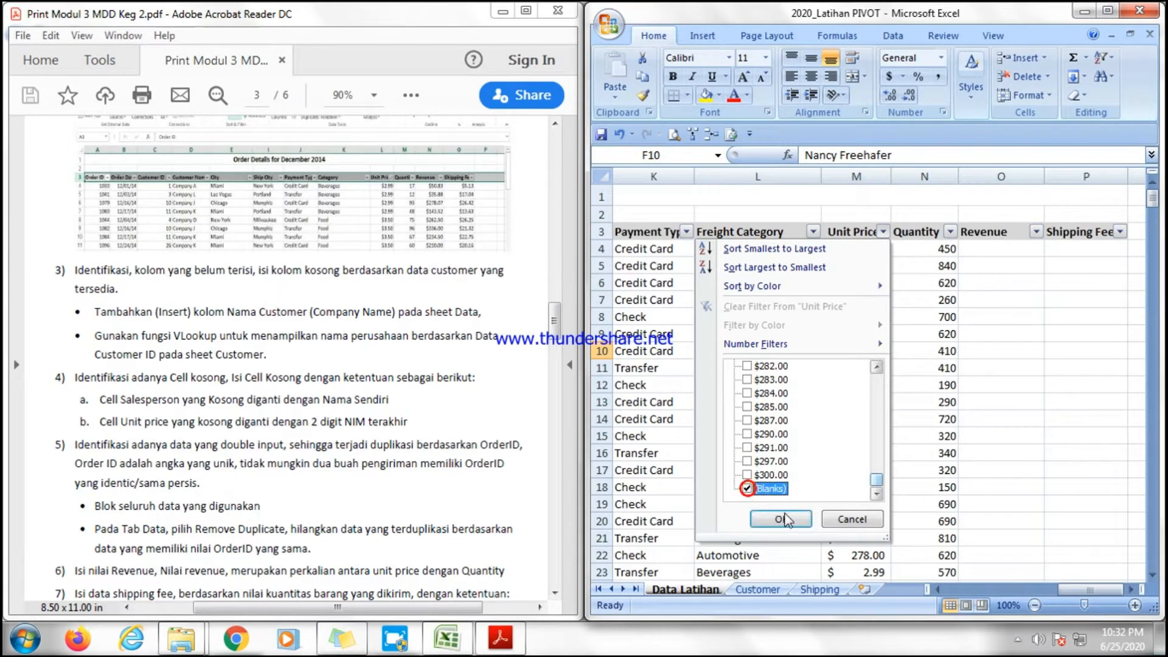
{"action": "left_click", "coordinate": [781, 519]}
Set the first blank Unit Price cell to 21 and copy it down to the other filtered blanks.
{"action": "left_click", "coordinate": [856, 250]}
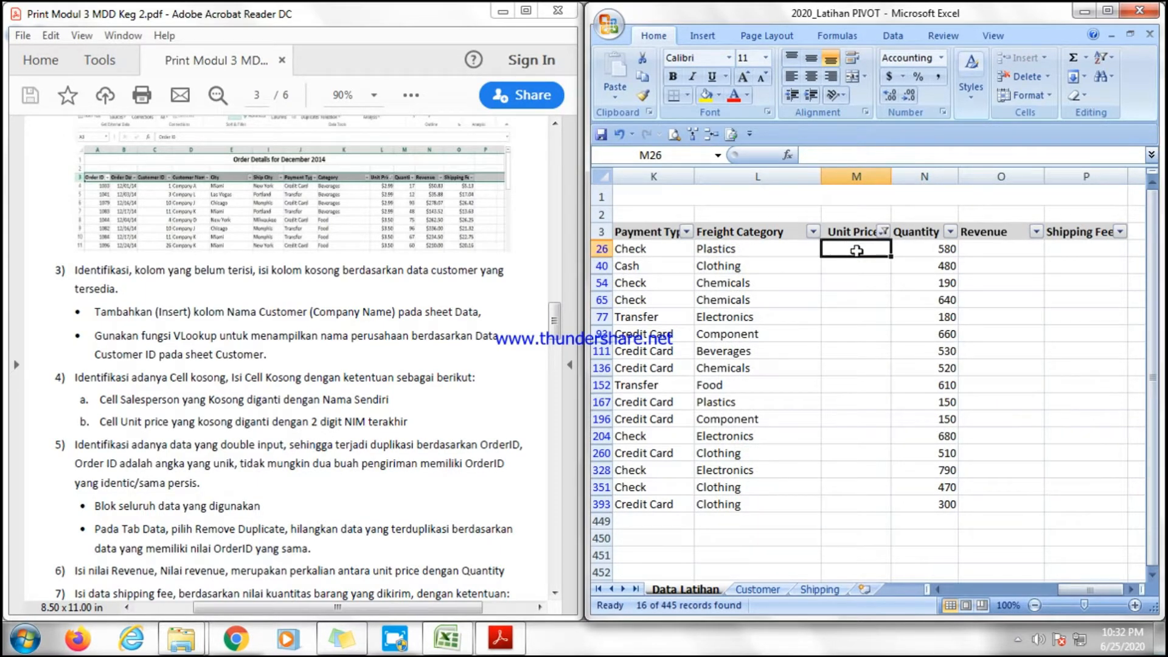
{"action": "type", "text": "21"}
{"action": "key", "text": "Return"}
{"action": "left_click", "coordinate": [852, 247]}
{"action": "left_click_drag", "start_coordinate": [890, 256], "coordinate": [891, 509]}
{"action": "left_click", "coordinate": [1085, 487]}
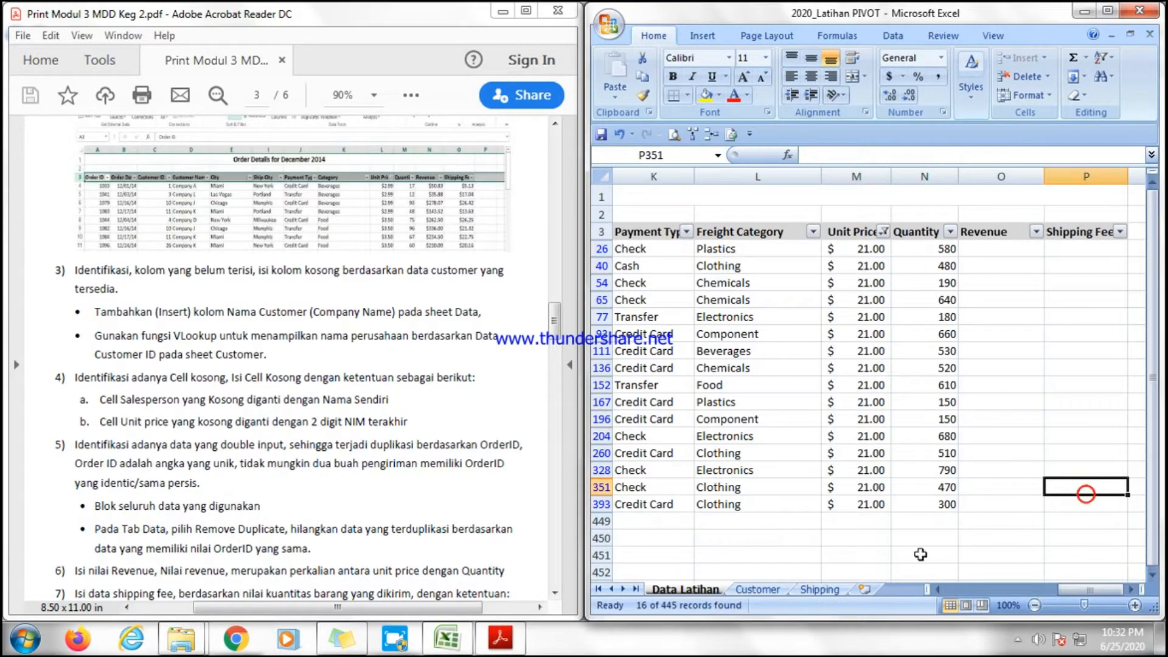
Remove the Unit Price filter to show all rows.
{"action": "left_click", "coordinate": [884, 232]}
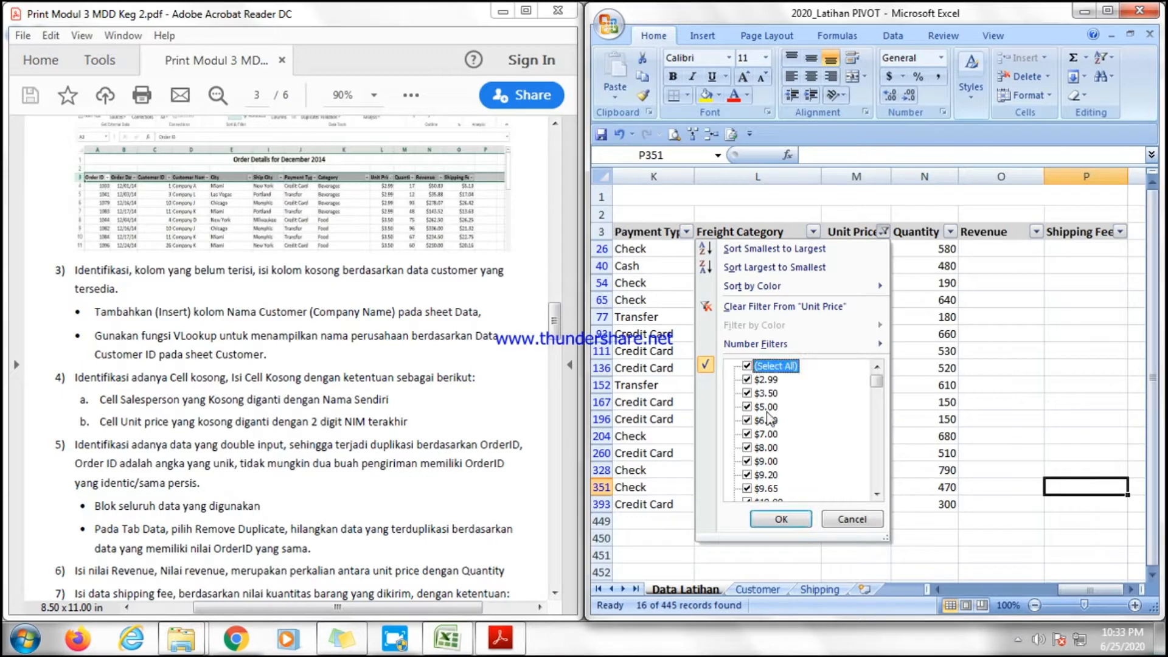
{"action": "left_click", "coordinate": [782, 520]}
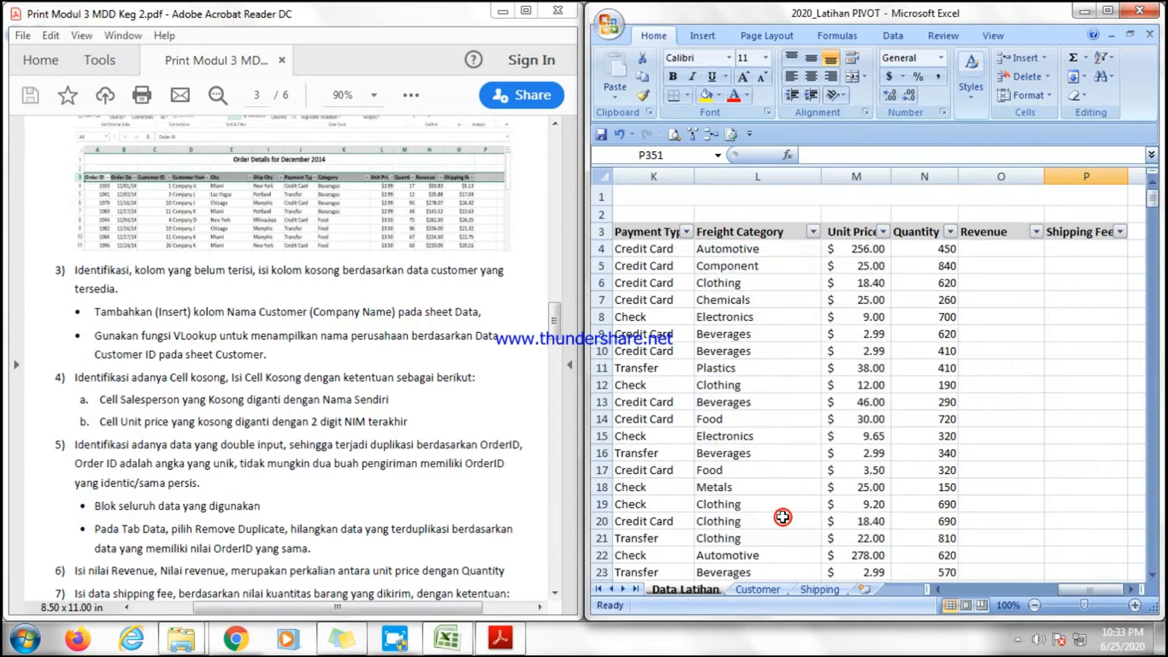
{"action": "left_click", "coordinate": [1015, 399]}
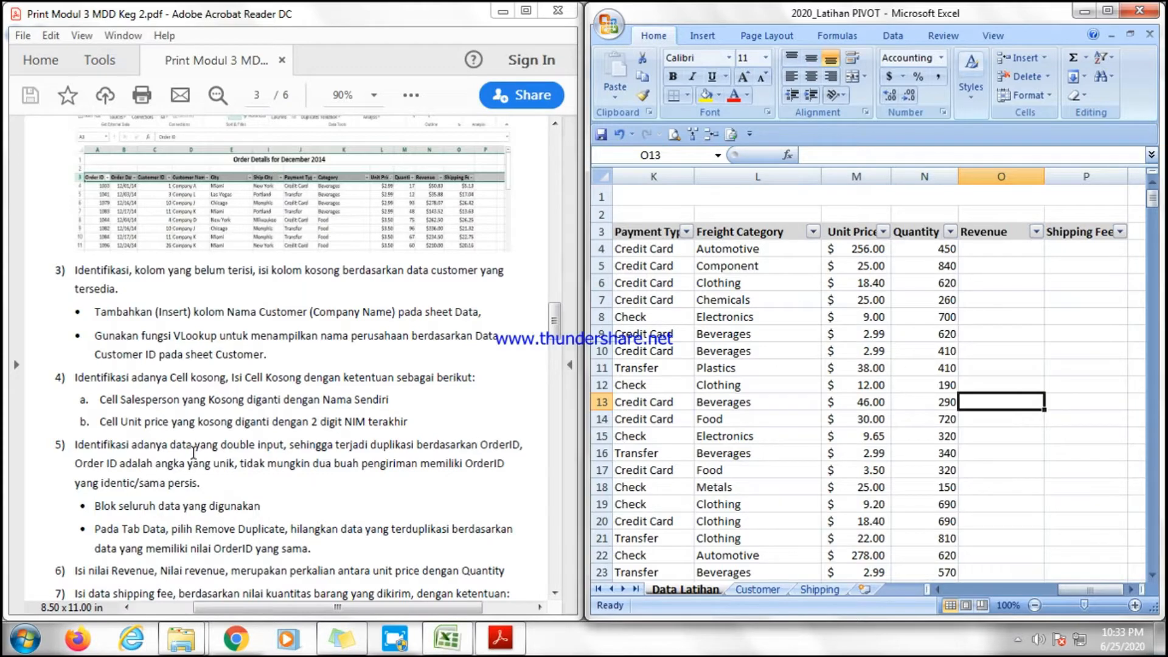
Read the exercise PDF's next instruction about selecting the data and removing duplicate Order IDs.
{"action": "left_click", "coordinate": [74, 451]}
{"action": "scroll", "coordinate": [74, 451], "scroll_direction": "down", "scroll_amount": 3}
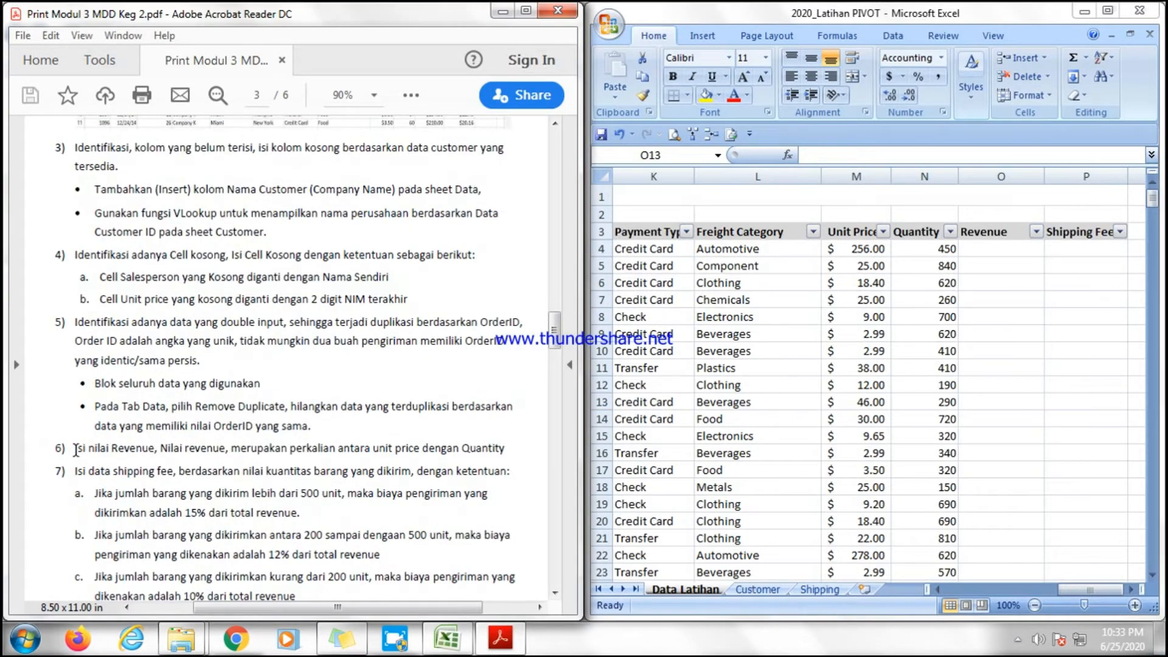
{"action": "mouse_move", "coordinate": [73, 328]}
{"action": "left_mouse_down"}
{"action": "mouse_move", "coordinate": [134, 323]}
{"action": "mouse_move", "coordinate": [79, 323]}
{"action": "mouse_move", "coordinate": [70, 333]}
{"action": "mouse_move", "coordinate": [83, 328]}
{"action": "left_mouse_up"}
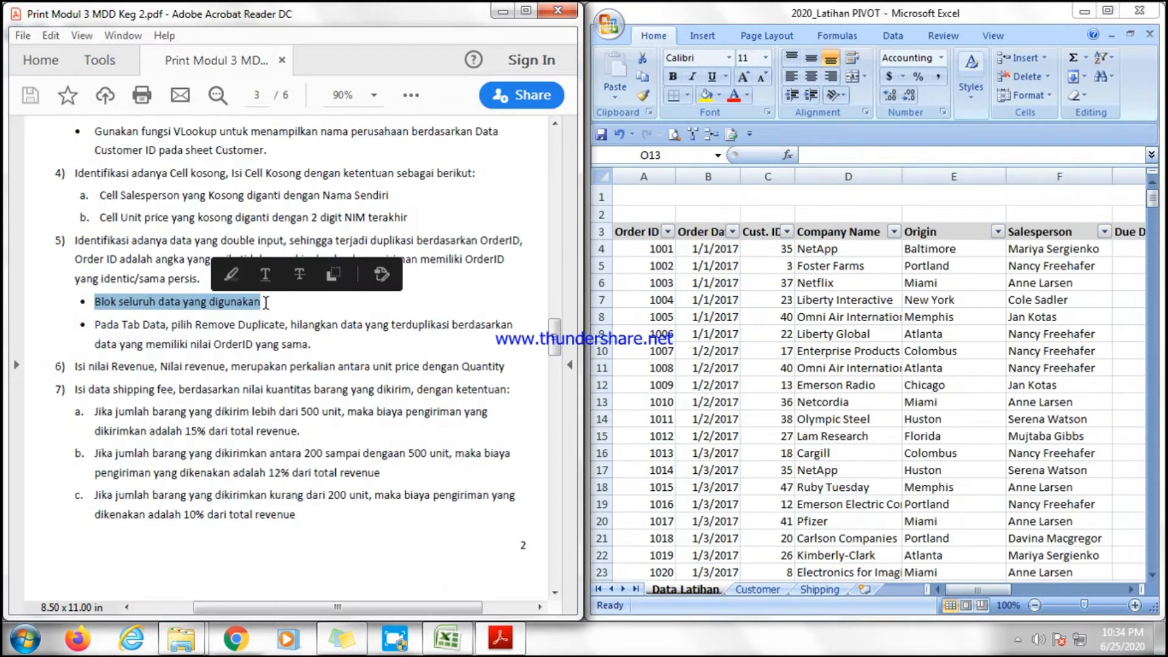
Select the whole data table and remove duplicate rows, checking only the Order ID column.
{"action": "left_click", "coordinate": [264, 301]}
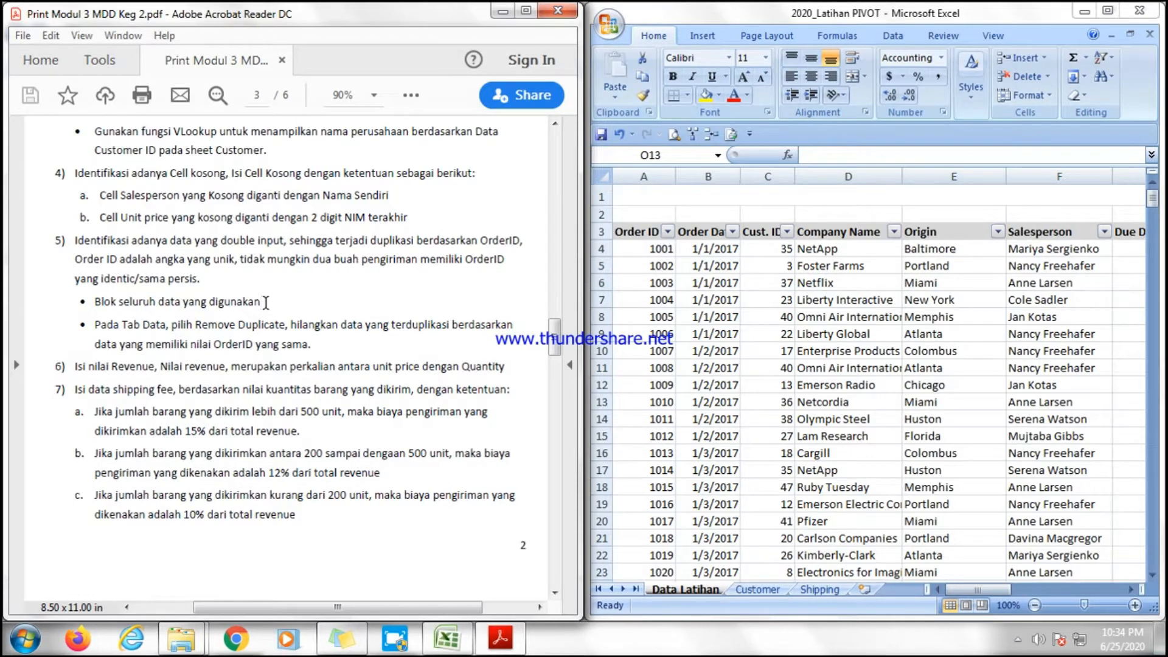
{"action": "left_click", "coordinate": [962, 589]}
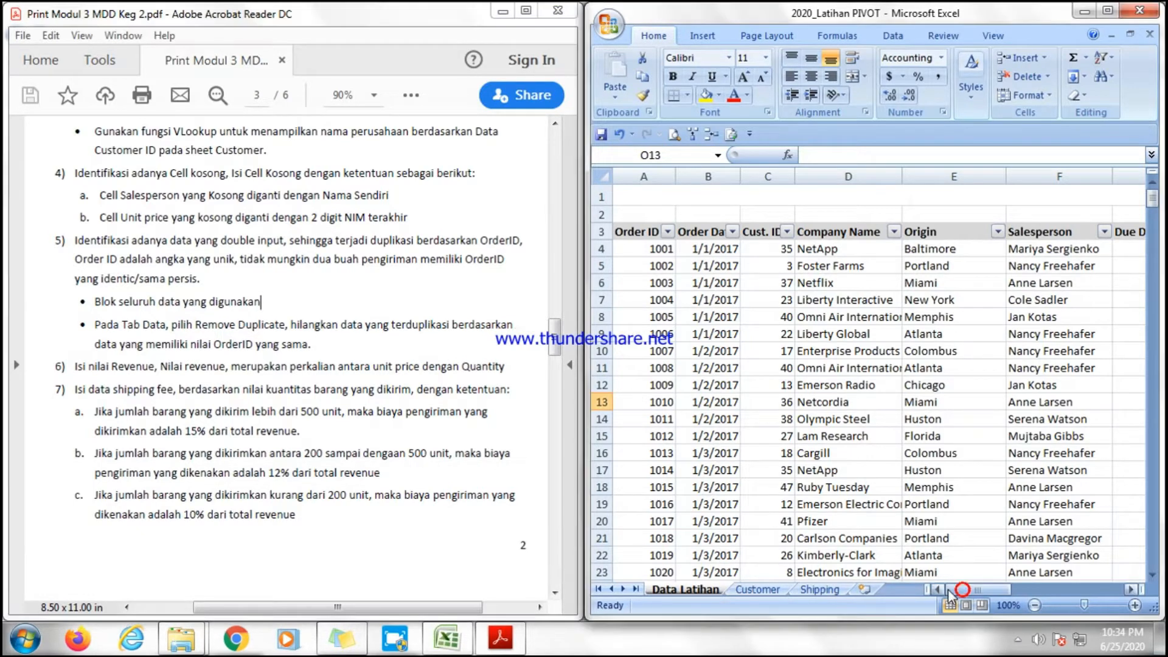
{"action": "left_click", "coordinate": [633, 250]}
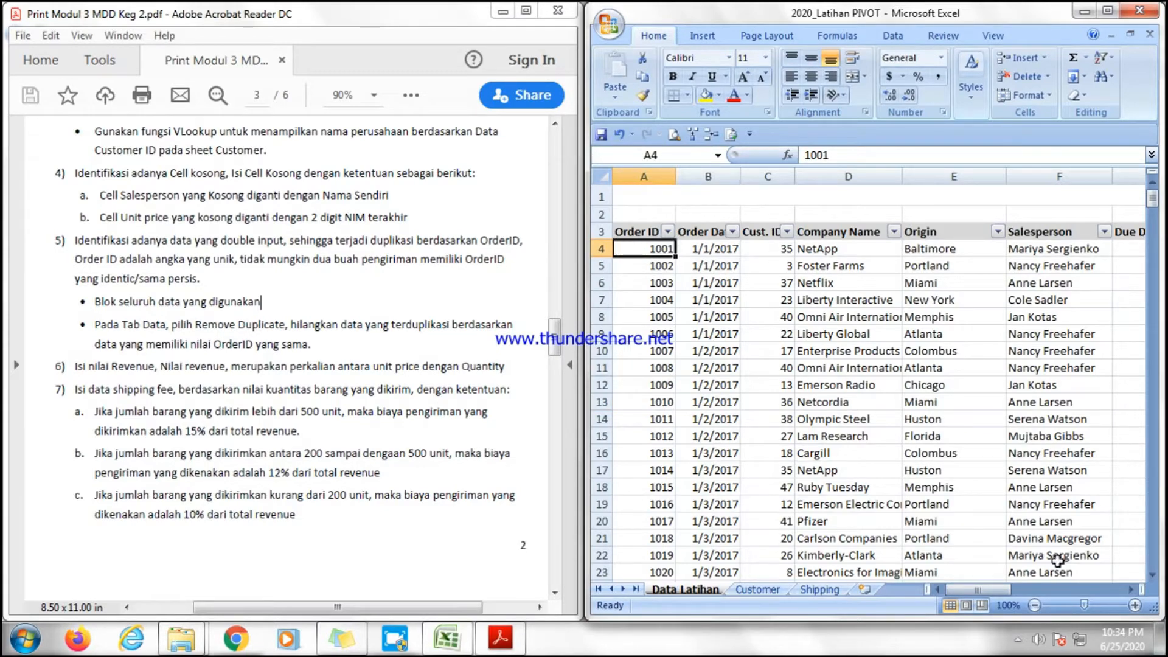
{"action": "left_click_drag", "start_coordinate": [995, 590], "coordinate": [948, 588]}
{"action": "key", "text": "ctrl+shift+Right"}
{"action": "key", "text": "ctrl+shift+Down"}
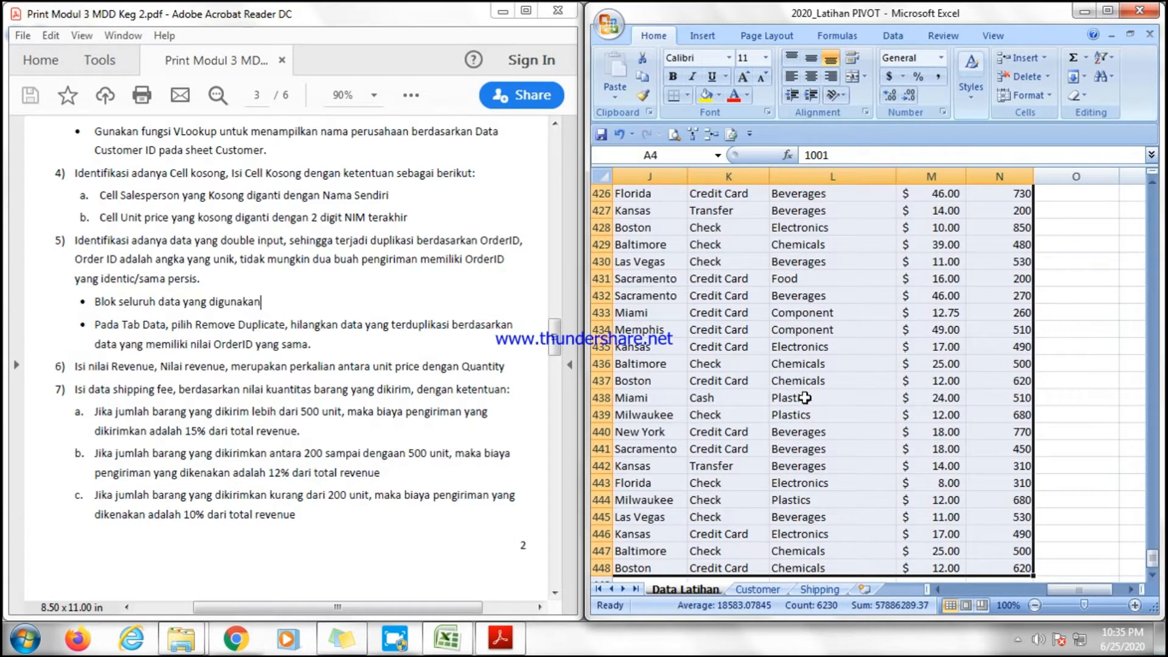
{"action": "left_click", "coordinate": [891, 35]}
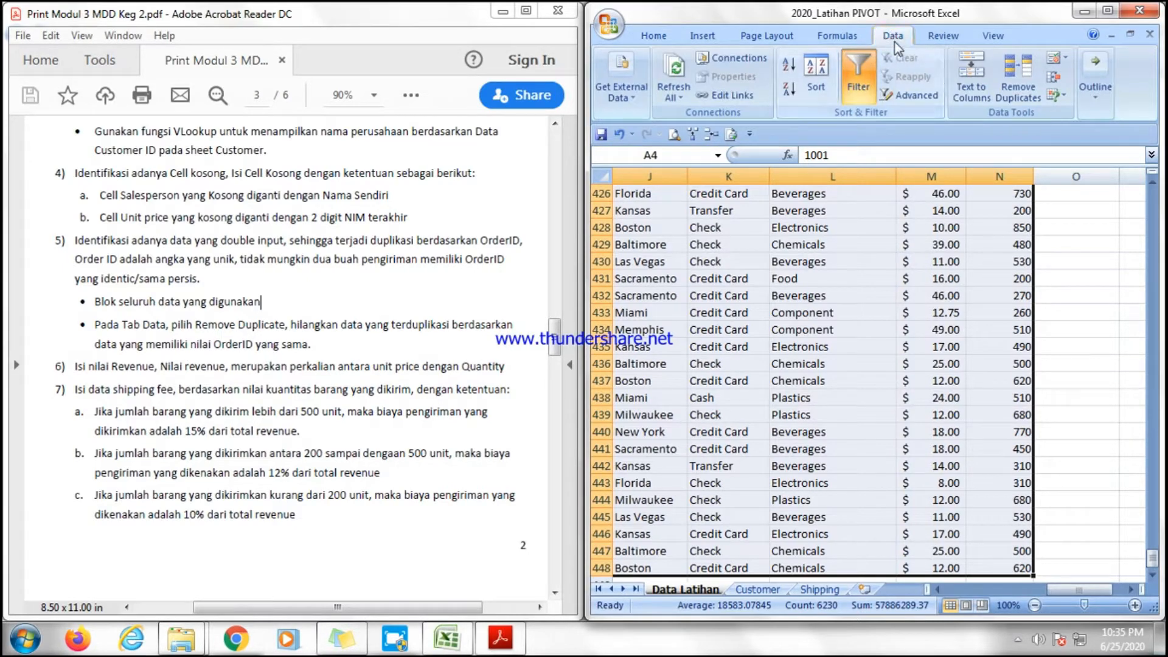
{"action": "left_click", "coordinate": [1020, 95]}
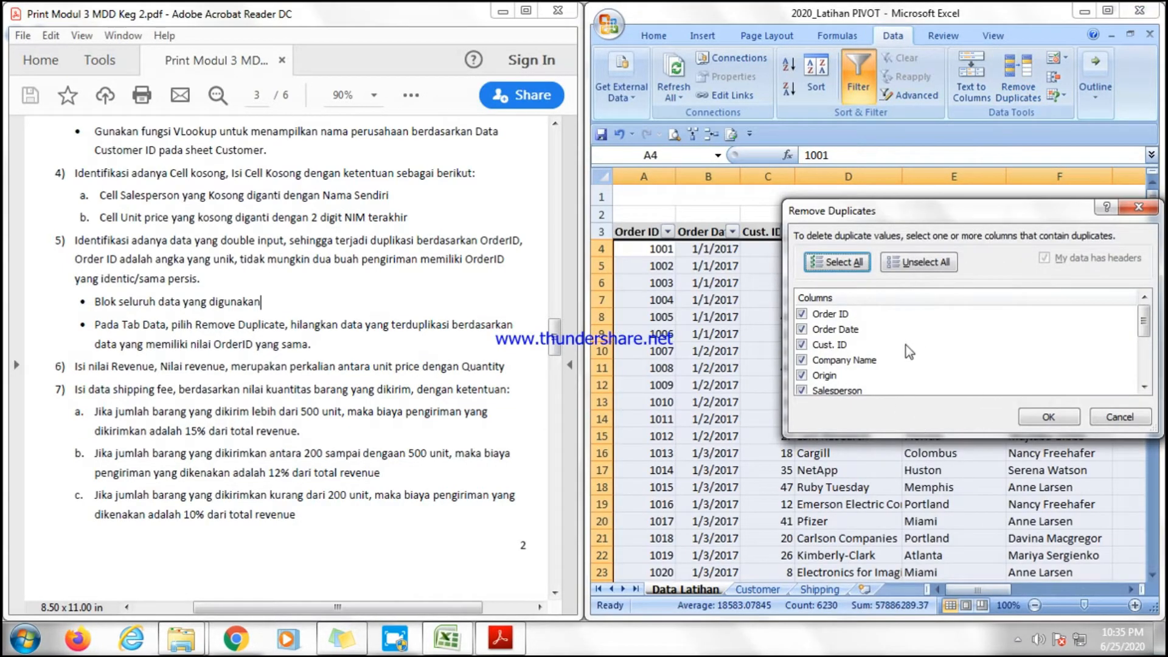
{"action": "mouse_move", "coordinate": [1144, 318]}
{"action": "left_mouse_down"}
{"action": "mouse_move", "coordinate": [1150, 355]}
{"action": "mouse_move", "coordinate": [1158, 311]}
{"action": "left_mouse_up"}
{"action": "left_click", "coordinate": [927, 264]}
{"action": "left_click", "coordinate": [801, 314]}
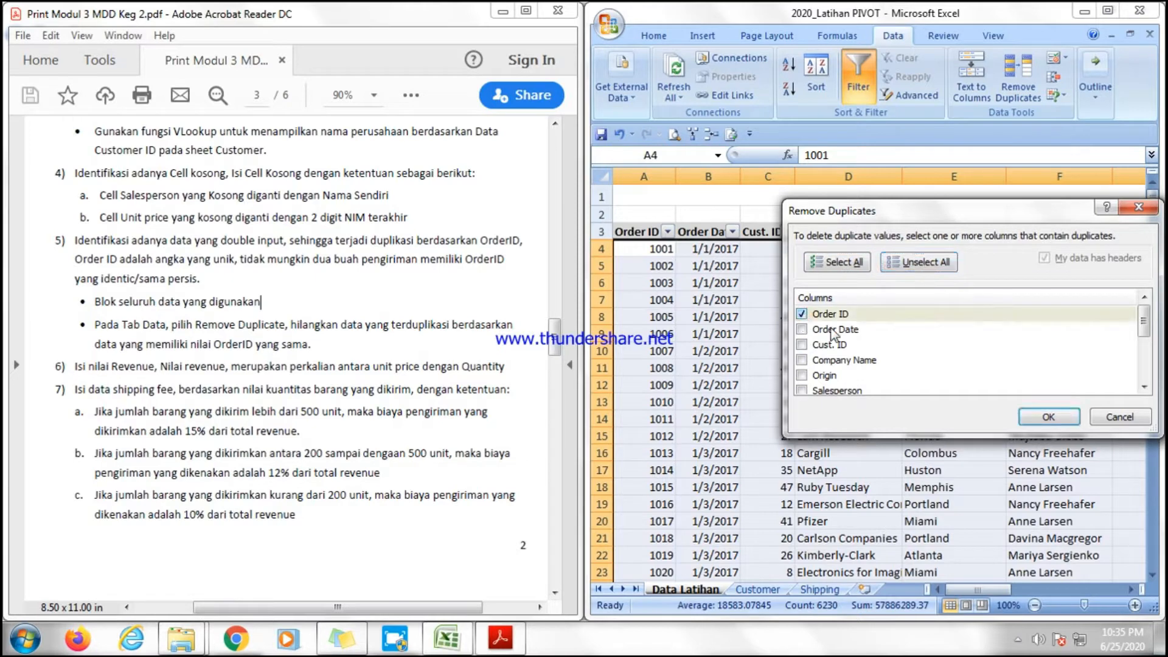
{"action": "left_click", "coordinate": [1046, 418]}
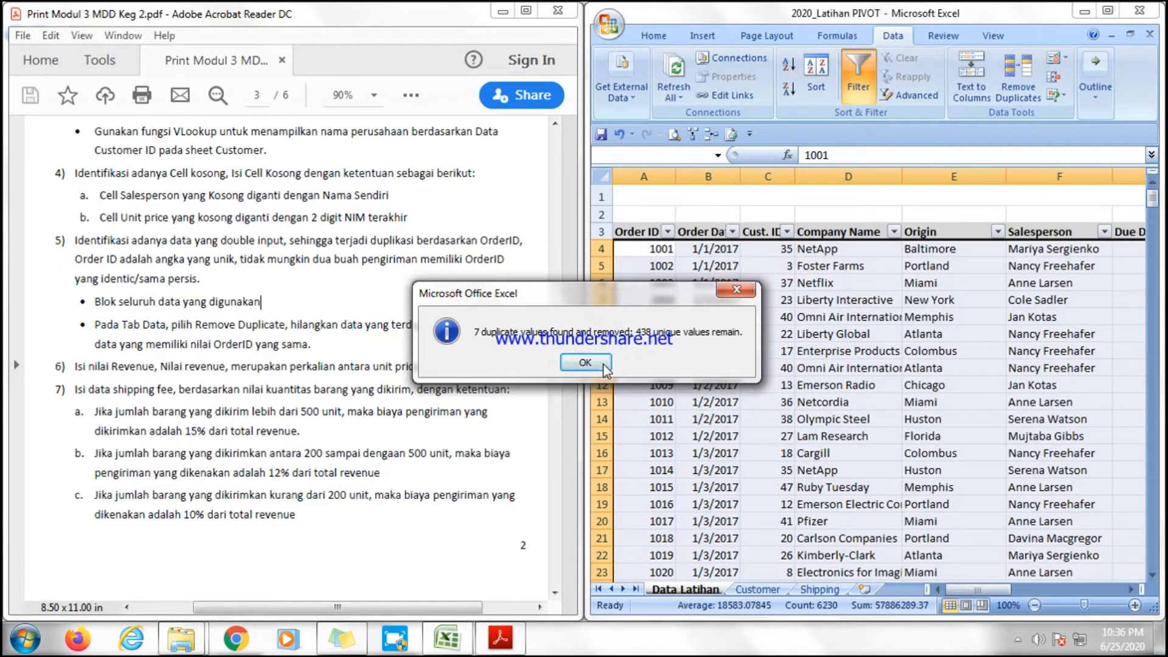
{"action": "left_click", "coordinate": [585, 362]}
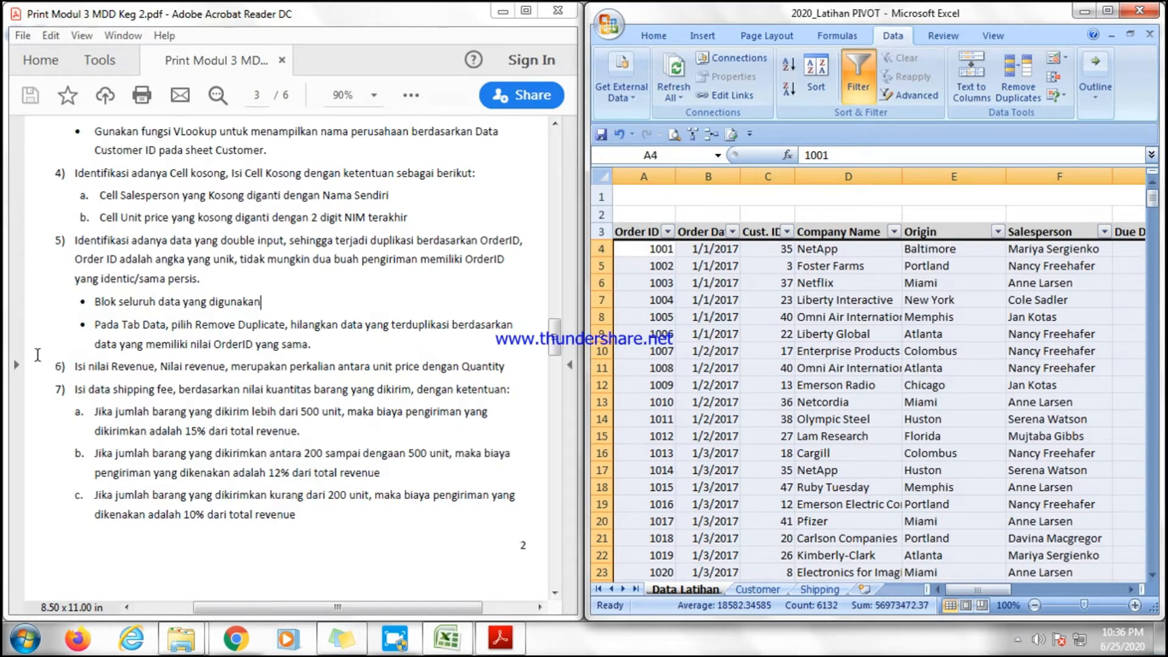
Enter the formula =M4*N4 in the first Revenue cell and fill it down the column.
{"action": "left_click", "coordinate": [52, 369]}
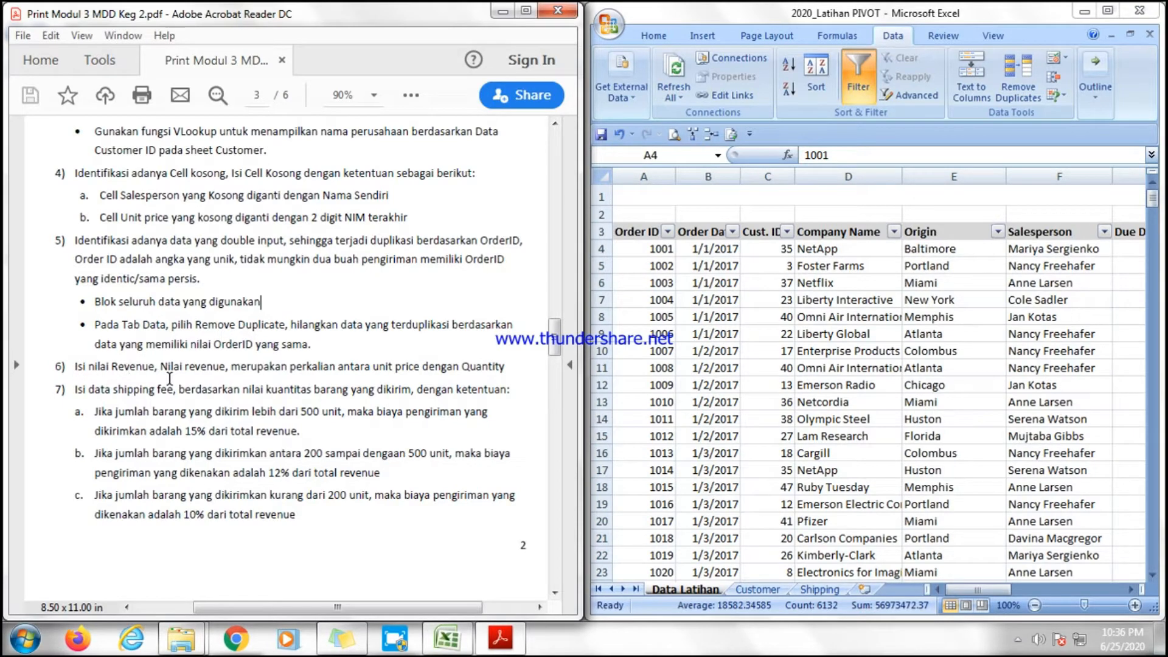
{"action": "left_click", "coordinate": [979, 589]}
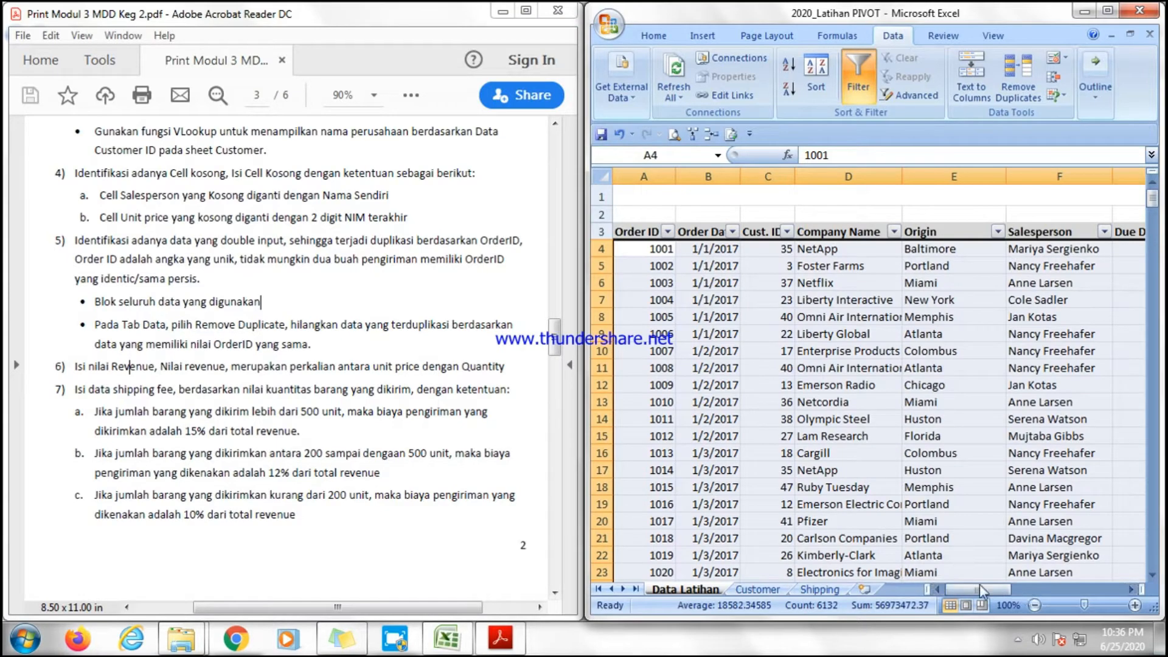
{"action": "left_click_drag", "start_coordinate": [983, 590], "coordinate": [1111, 577]}
{"action": "left_click", "coordinate": [1012, 249]}
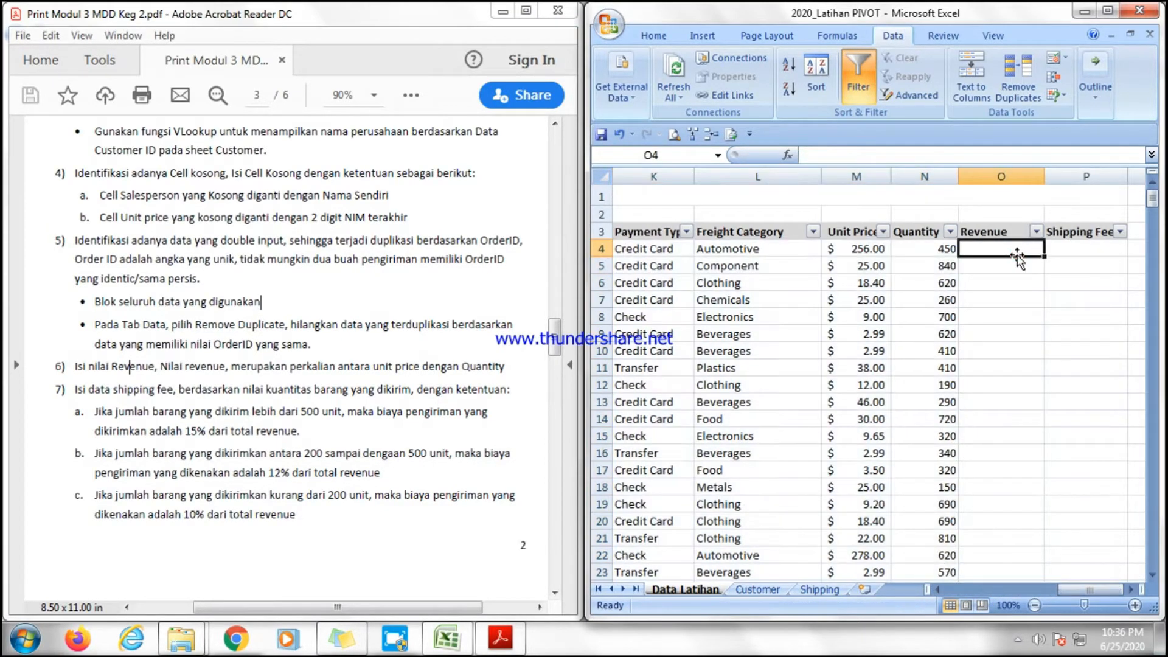
{"action": "type", "text": "="}
{"action": "left_click", "coordinate": [874, 249]}
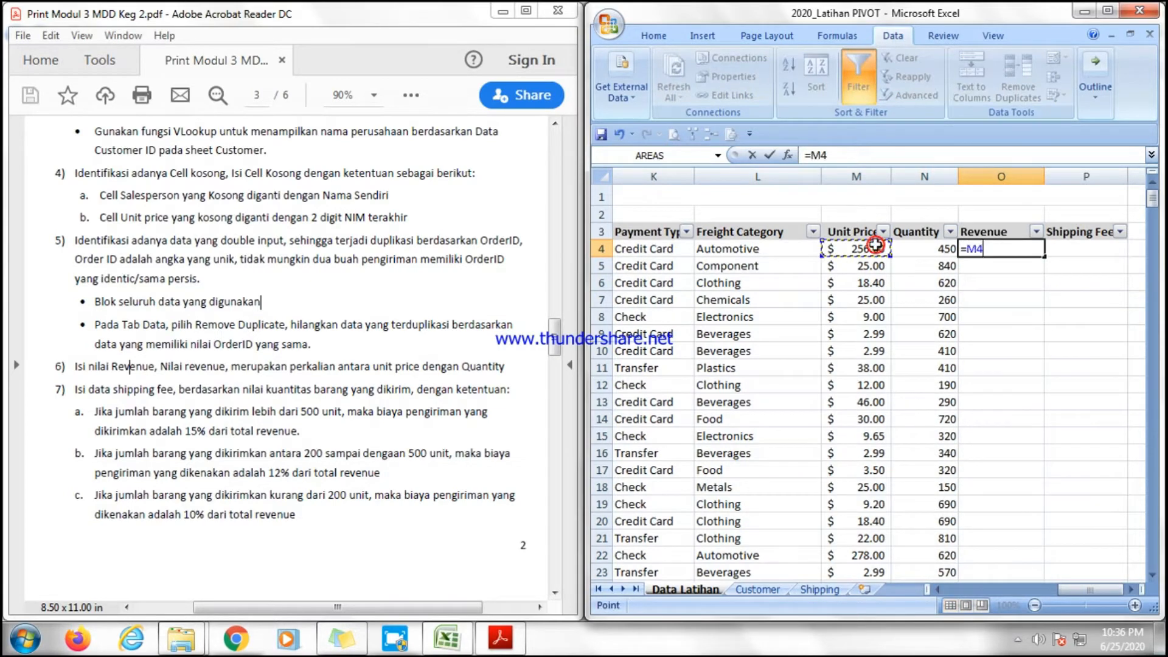
{"action": "type", "text": "*"}
{"action": "left_click", "coordinate": [916, 254]}
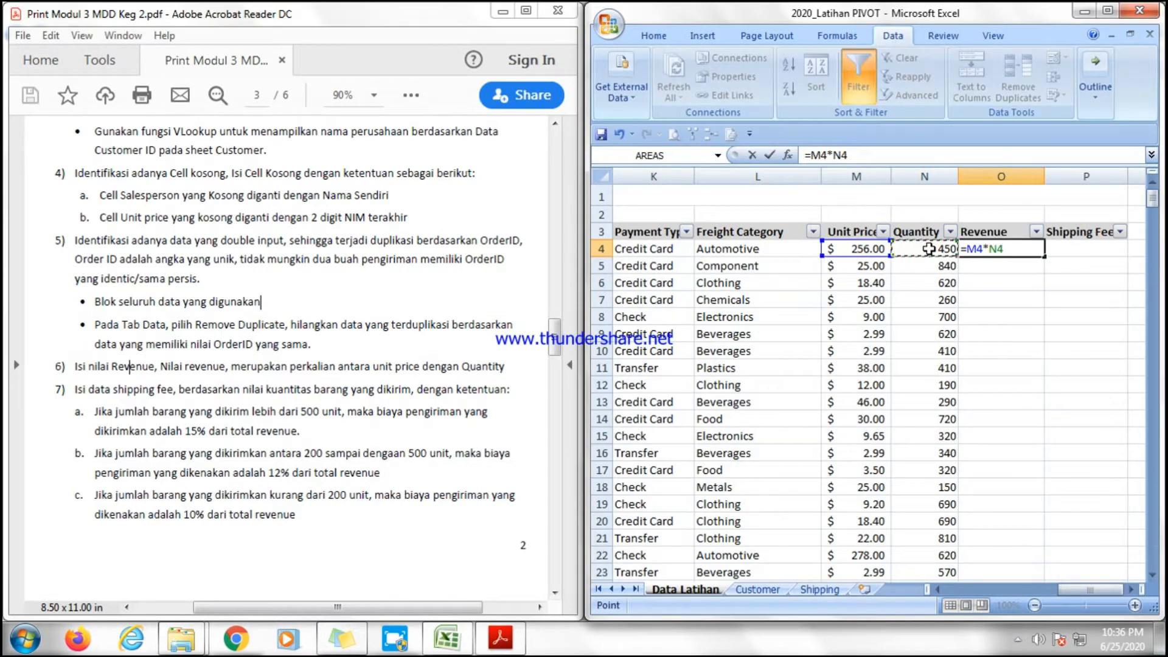
{"action": "key", "text": "Return"}
{"action": "left_click", "coordinate": [1028, 249]}
{"action": "double_click", "coordinate": [1038, 255]}
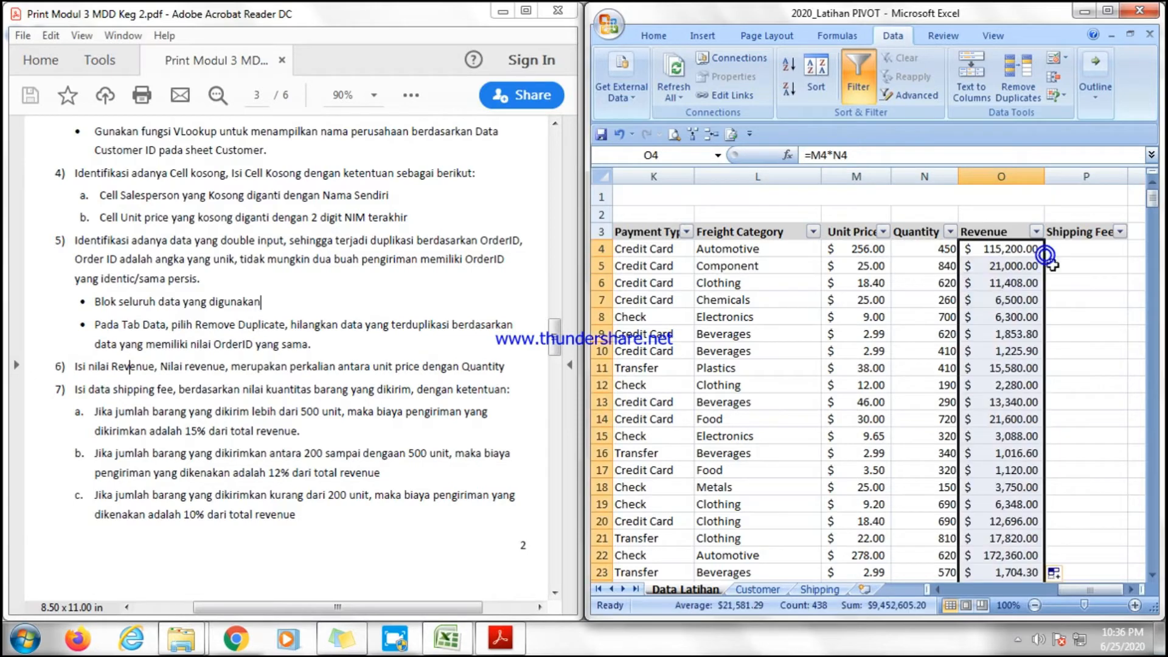
Read the exercise PDF's shipping fee rules for the quantity thresholds and revenue percentages.
{"action": "left_click", "coordinate": [1092, 314]}
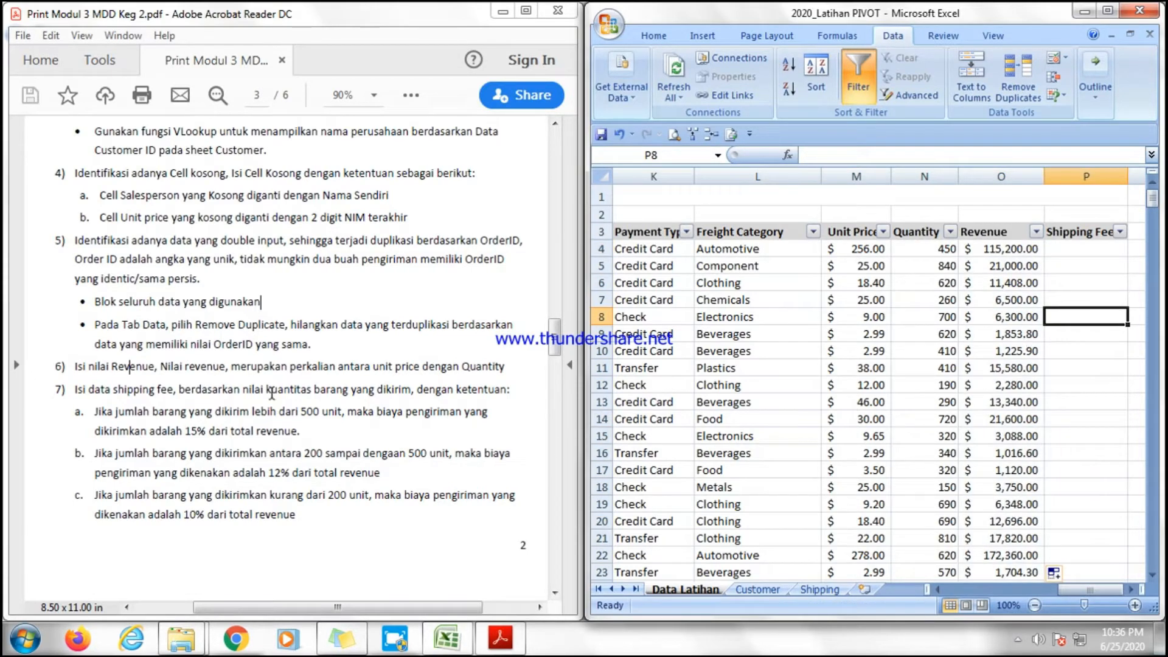
{"action": "left_click", "coordinate": [123, 392]}
{"action": "scroll", "coordinate": [89, 389], "scroll_direction": "down", "scroll_amount": 3}
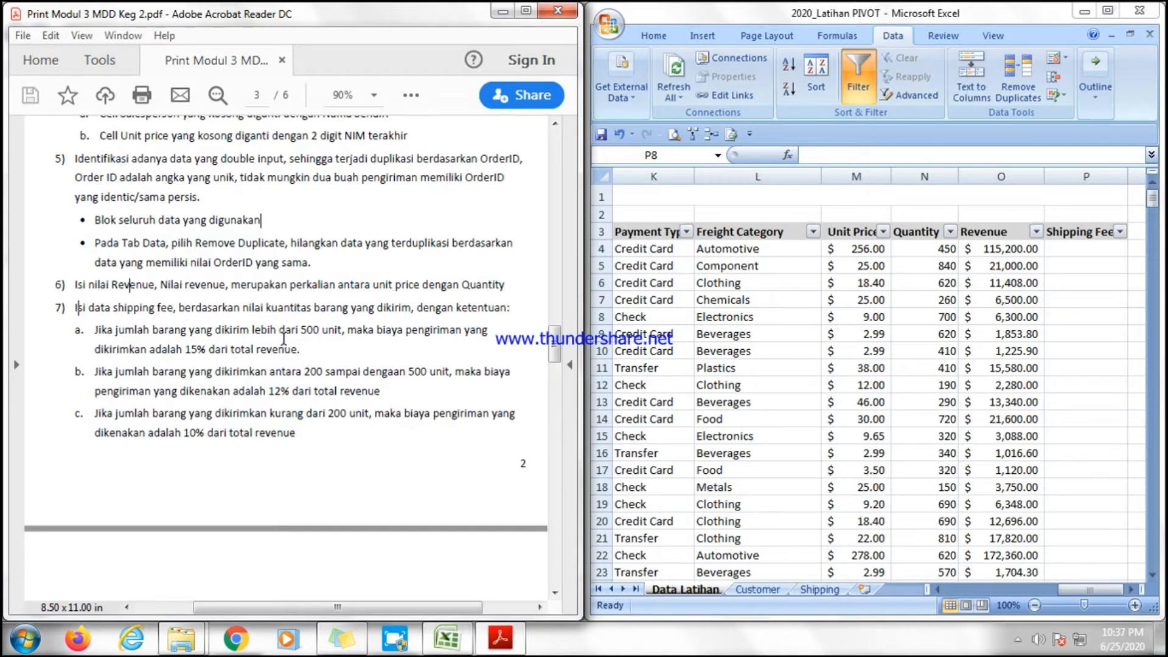
{"action": "left_click_drag", "start_coordinate": [238, 330], "coordinate": [326, 411]}
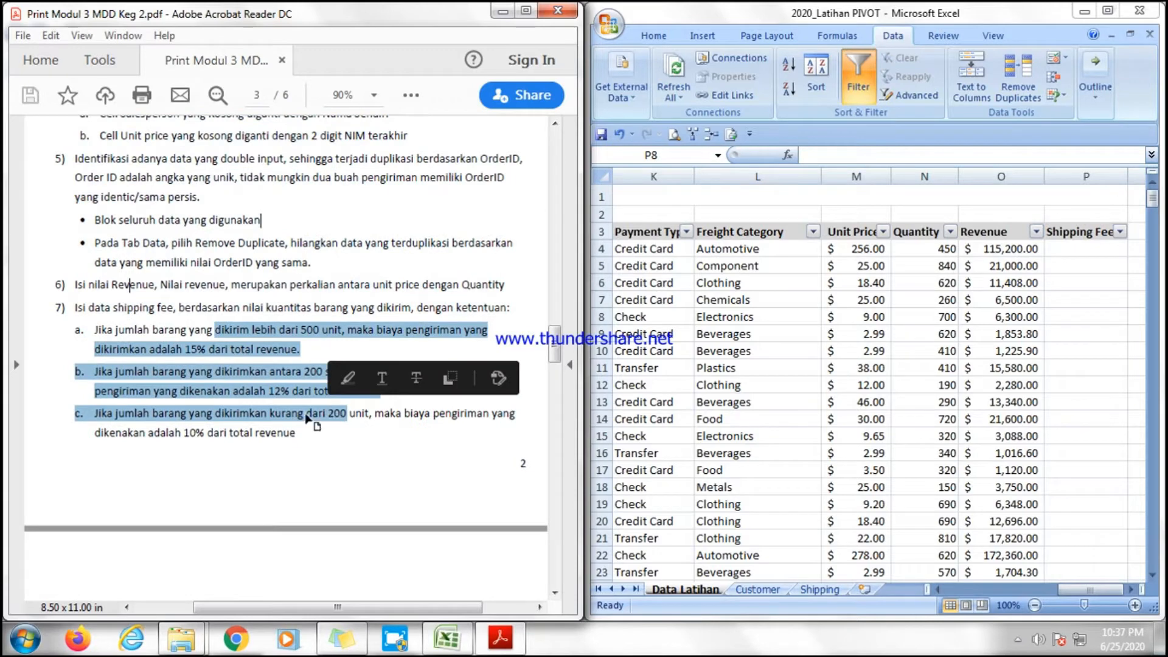
{"action": "left_click", "coordinate": [301, 437]}
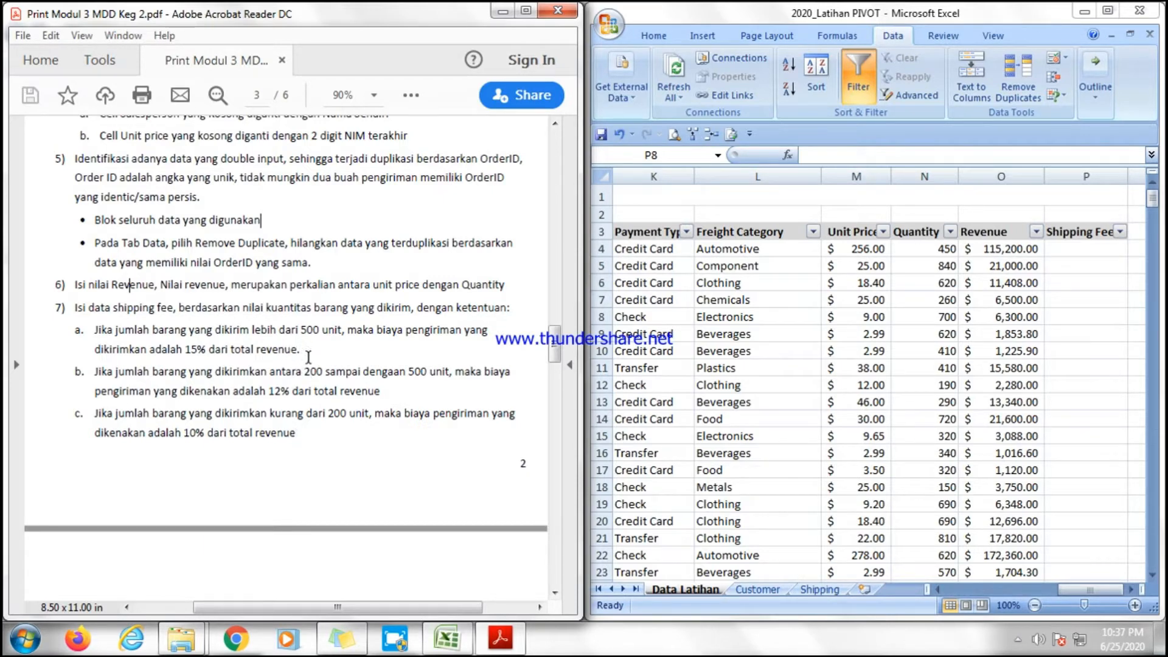
{"action": "left_click_drag", "start_coordinate": [186, 350], "coordinate": [227, 354]}
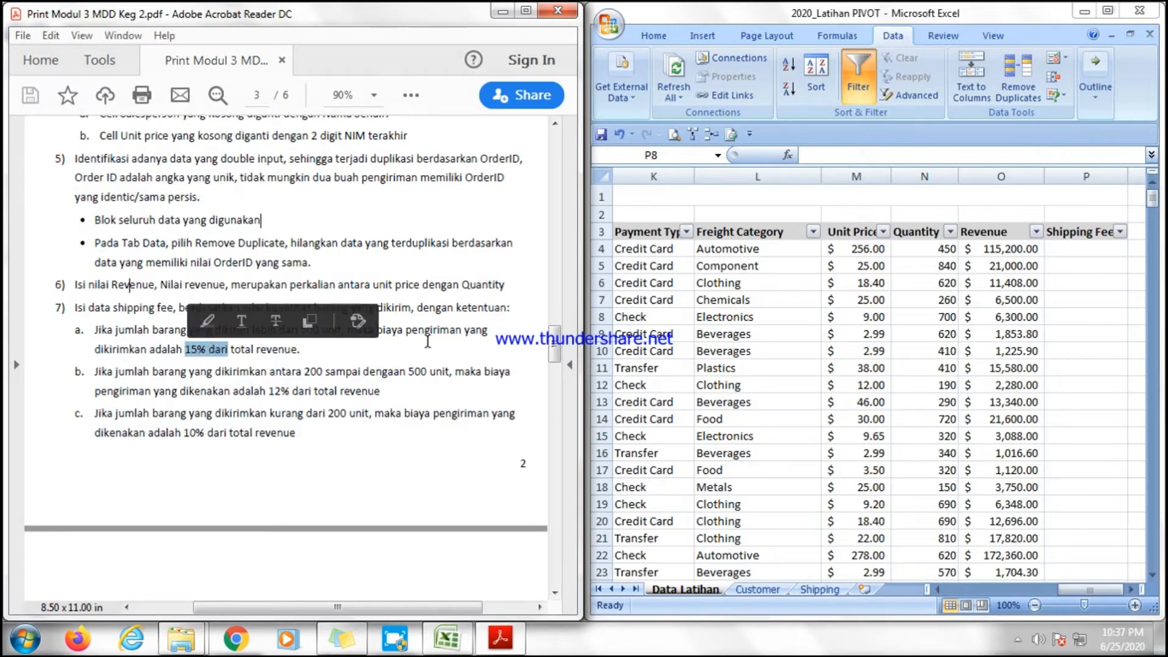
{"action": "left_click", "coordinate": [239, 374]}
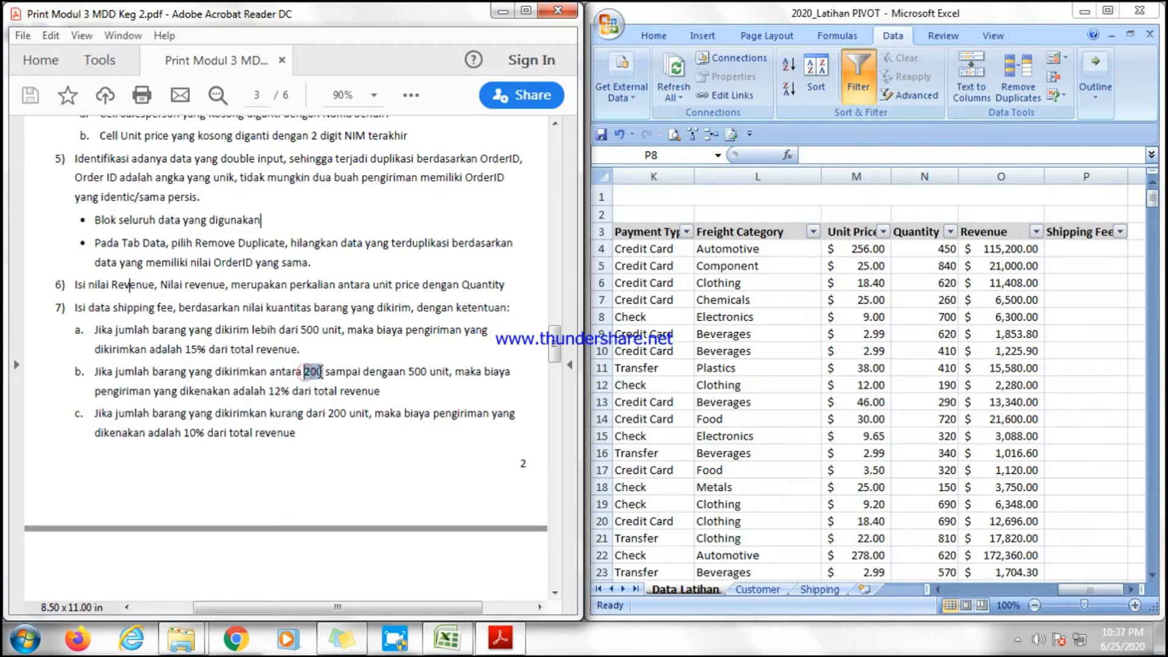
{"action": "double_click", "coordinate": [312, 371]}
{"action": "left_click", "coordinate": [414, 371]}
{"action": "left_click", "coordinate": [304, 433]}
Start an IF formula in the first Shipping Fee cell returning O4*15% when N4>500.
{"action": "left_click", "coordinate": [1066, 247]}
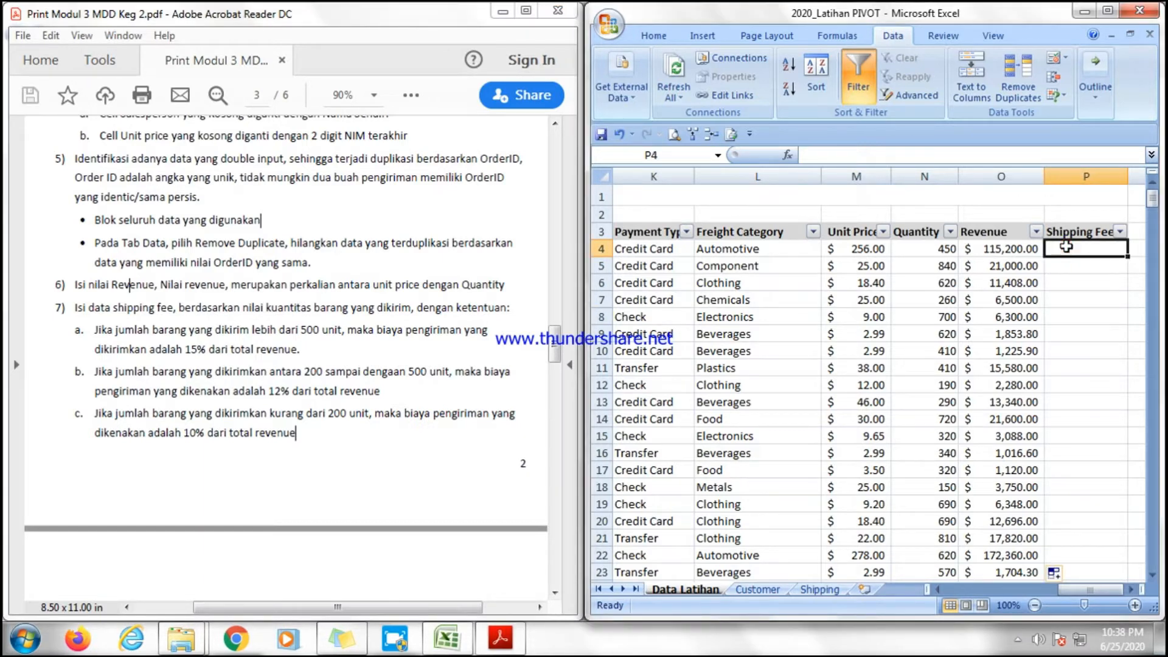
{"action": "type", "text": "=if"}
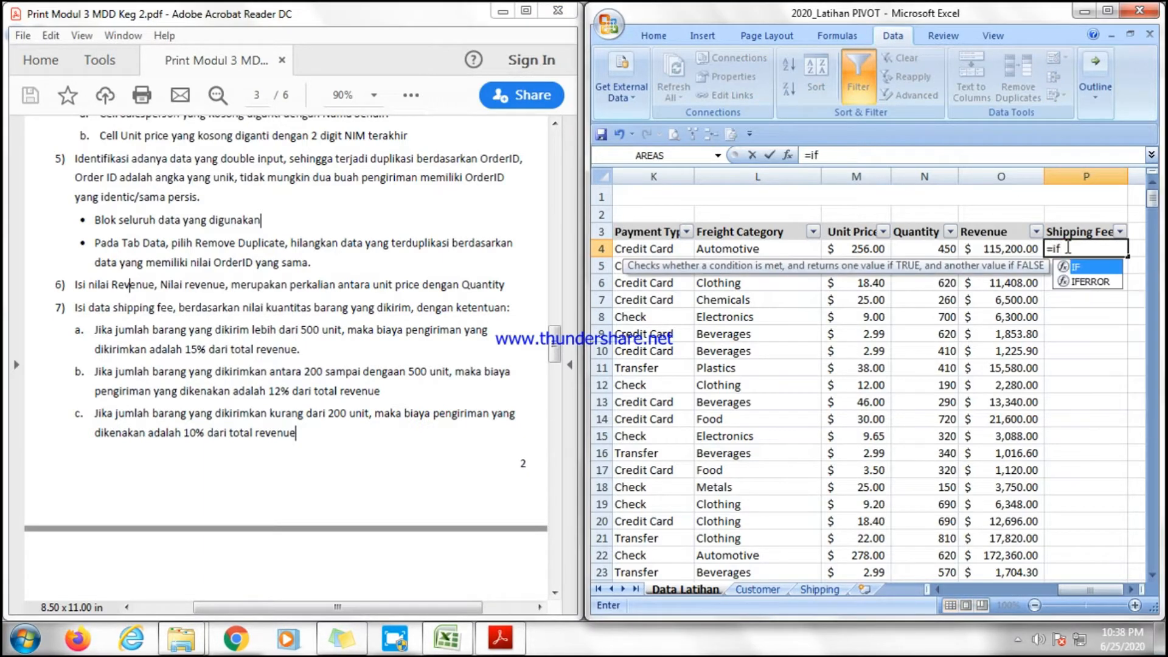
{"action": "key", "text": "Tab"}
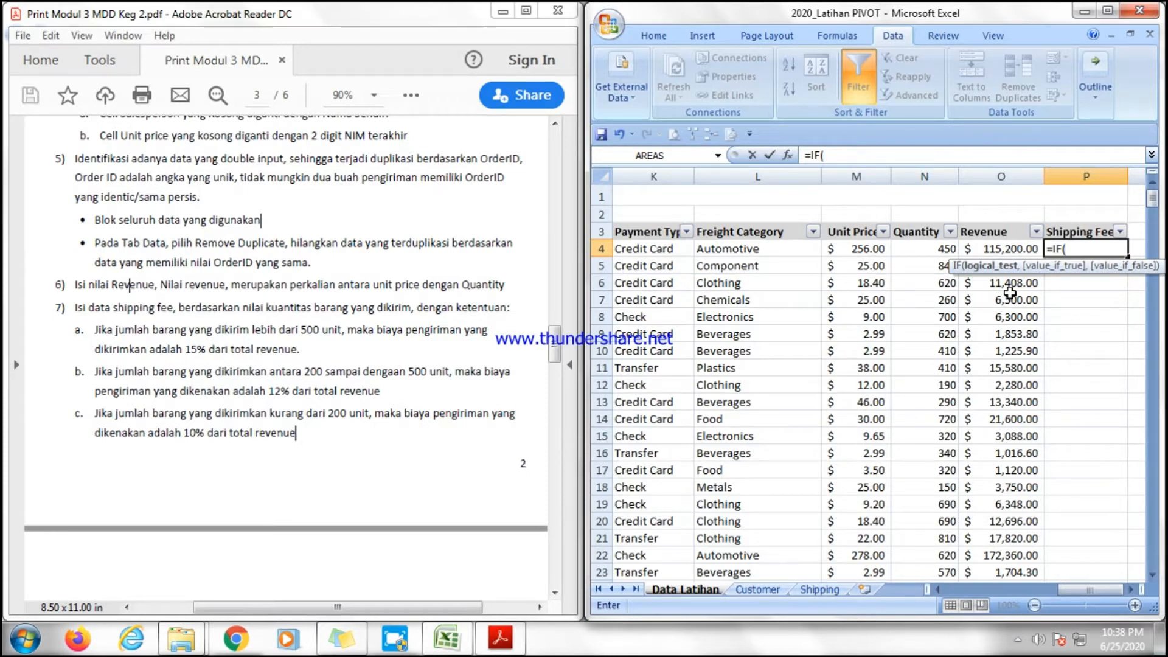
{"action": "left_click", "coordinate": [937, 249]}
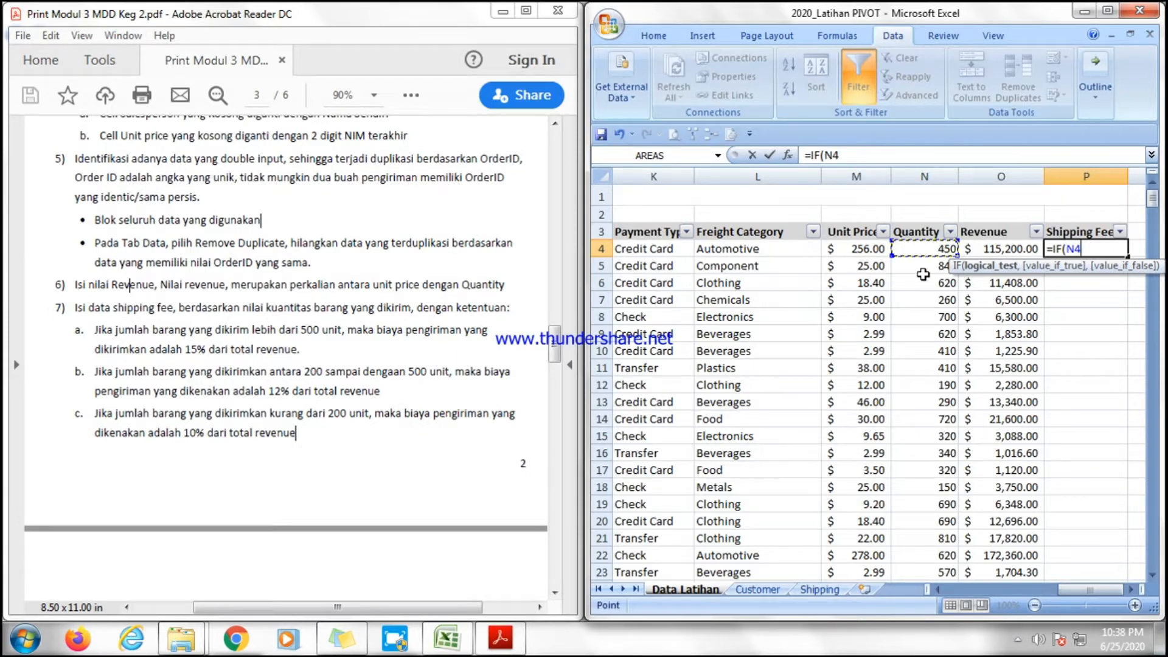
{"action": "type", "text": ">500,"}
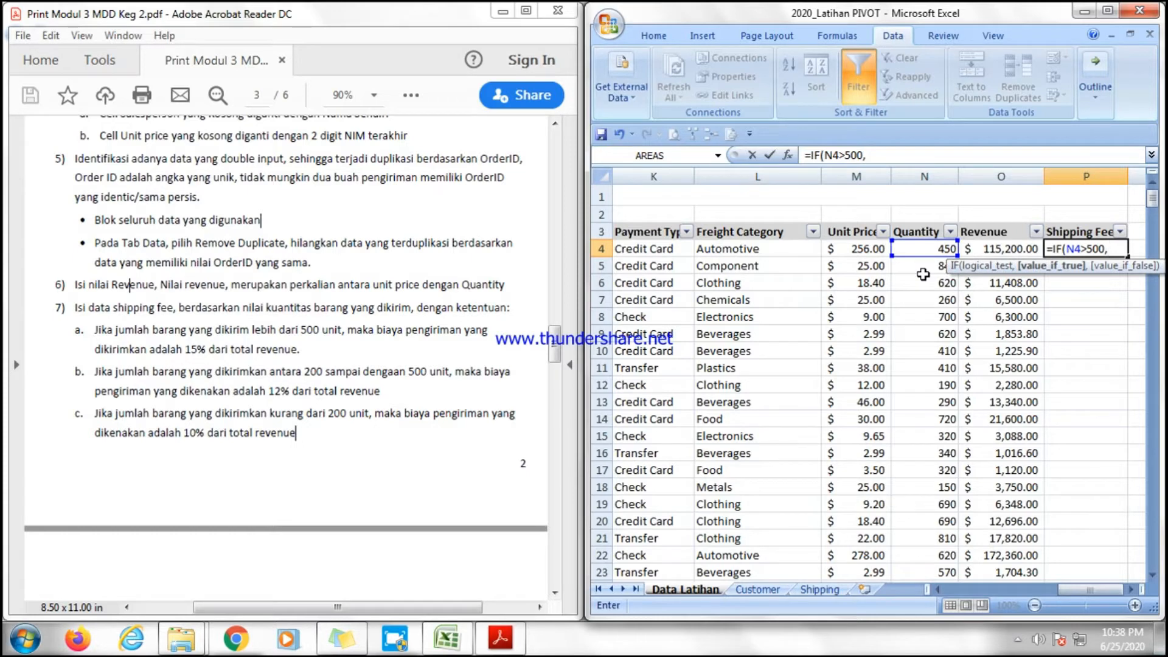
{"action": "left_click", "coordinate": [1011, 248]}
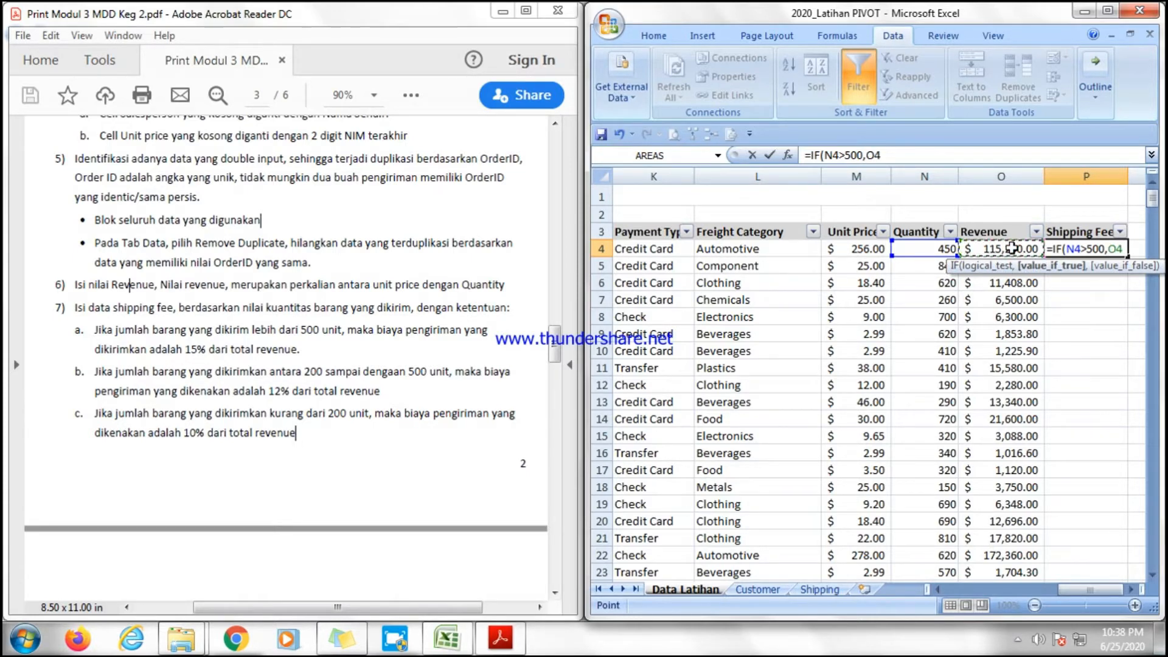
{"action": "type", "text": "*15%"}
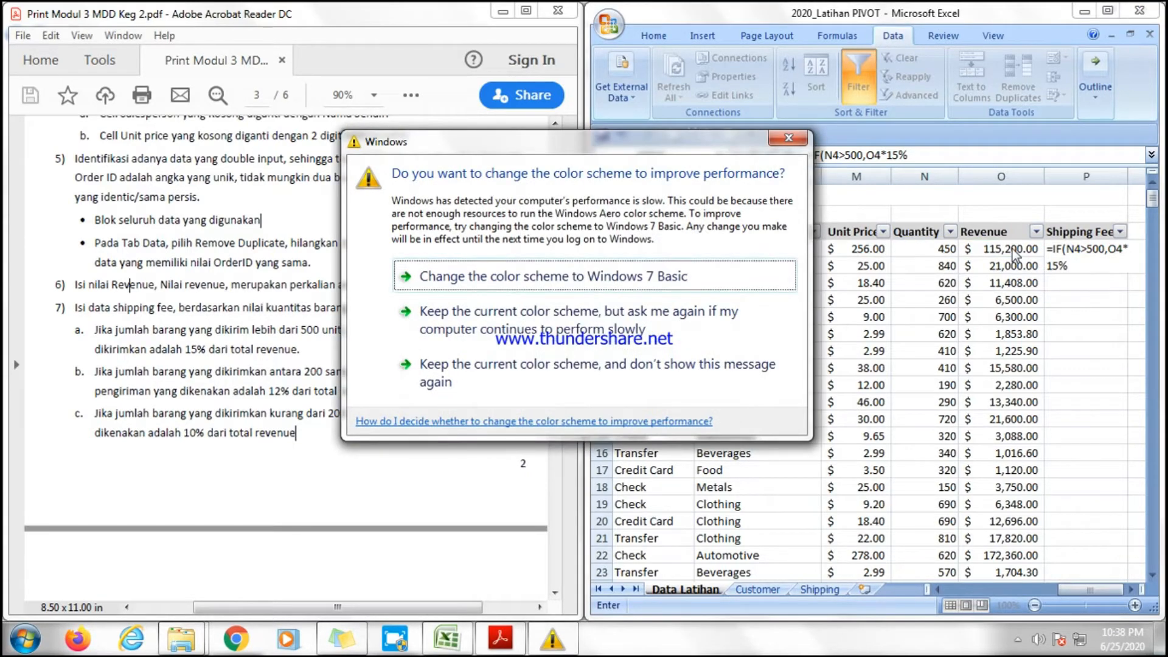
{"action": "left_click", "coordinate": [789, 138]}
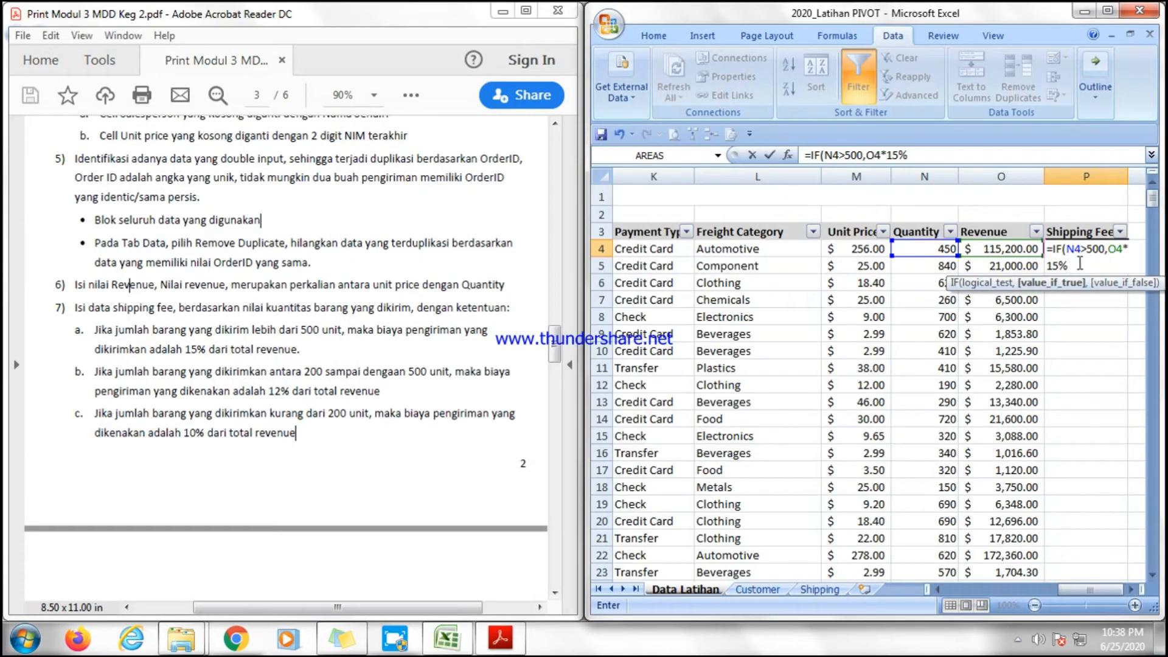
{"action": "left_click", "coordinate": [1080, 263]}
{"action": "type", "text": ","}
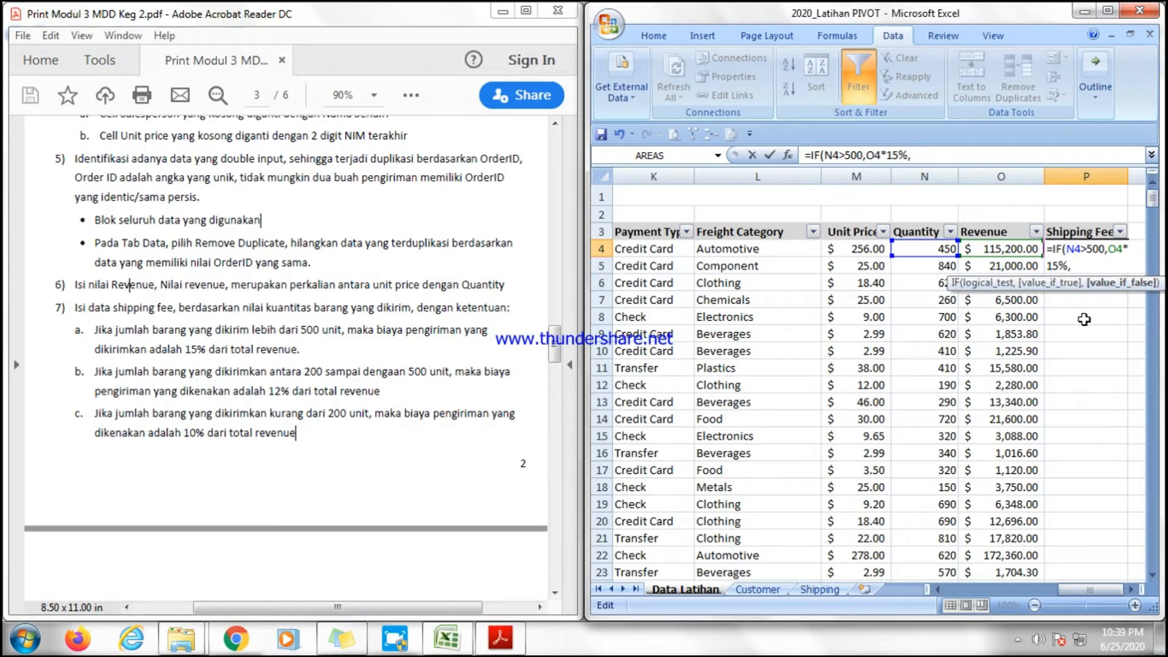
Extend the Shipping Fee formula with a nested IF testing N4>=200 that returns O4*12%.
{"action": "type", "text": "if"}
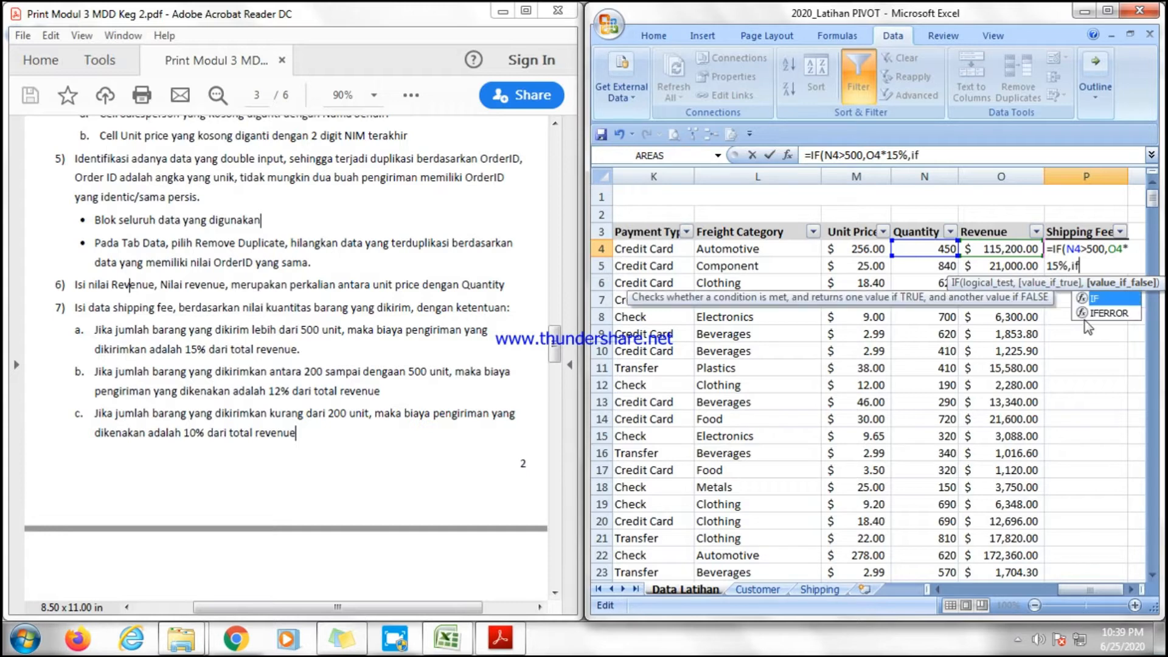
{"action": "double_click", "coordinate": [1100, 300]}
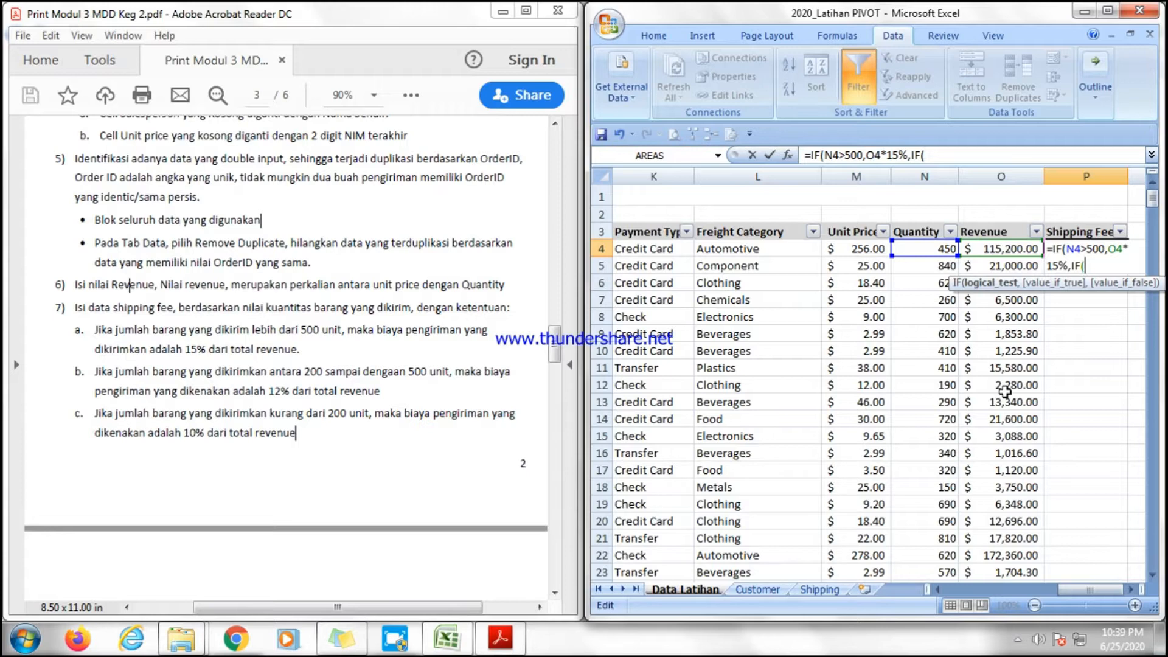
{"action": "type", "text": "=."}
{"action": "key", "text": "BackSpace"}
{"action": "type", "text": ">200,"}
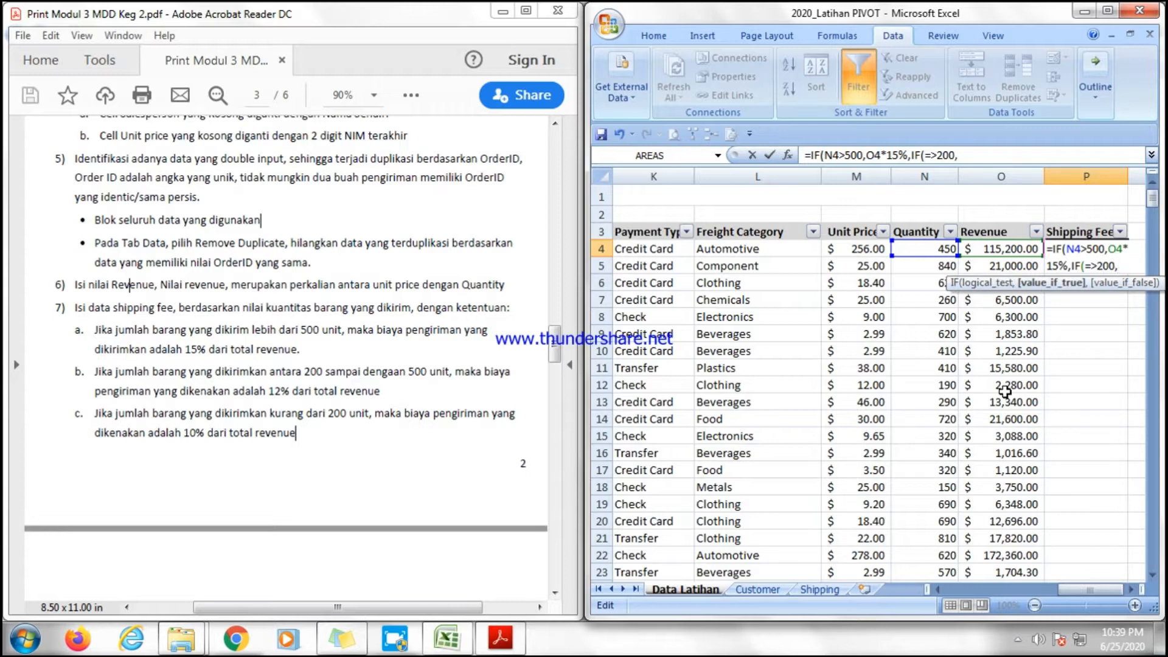
{"action": "key", "text": "Left"}
{"action": "key", "text": "Left"}
{"action": "key", "text": "Left"}
{"action": "key", "text": "Left"}
{"action": "key", "text": "Left"}
{"action": "key", "text": "Left"}
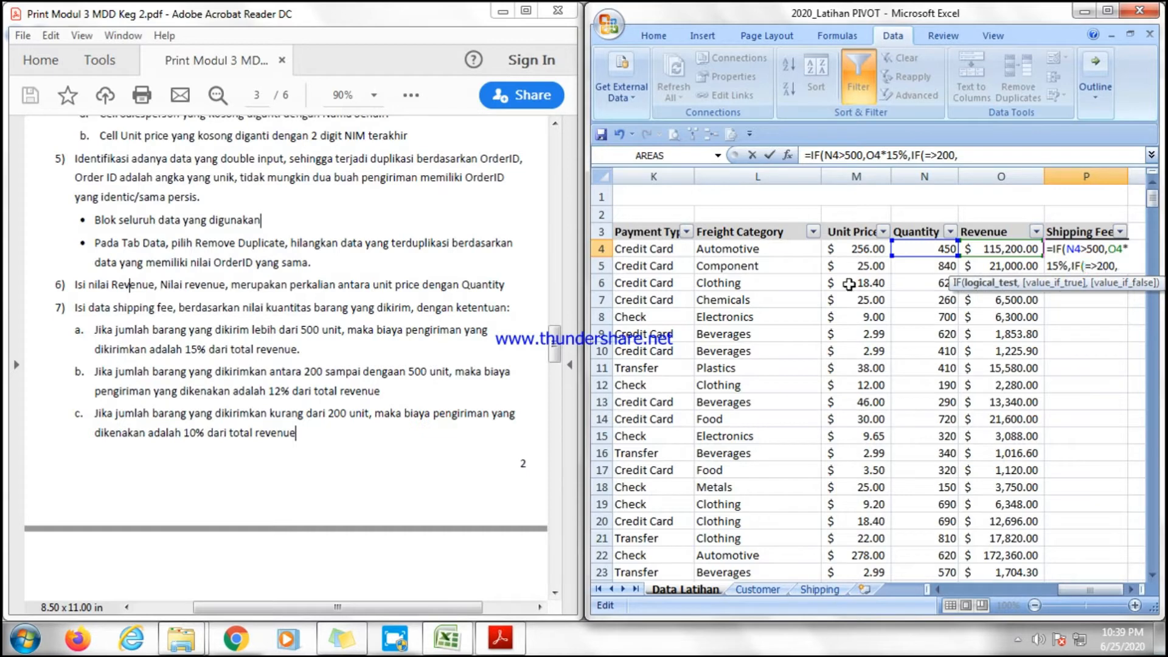
{"action": "left_click", "coordinate": [933, 248]}
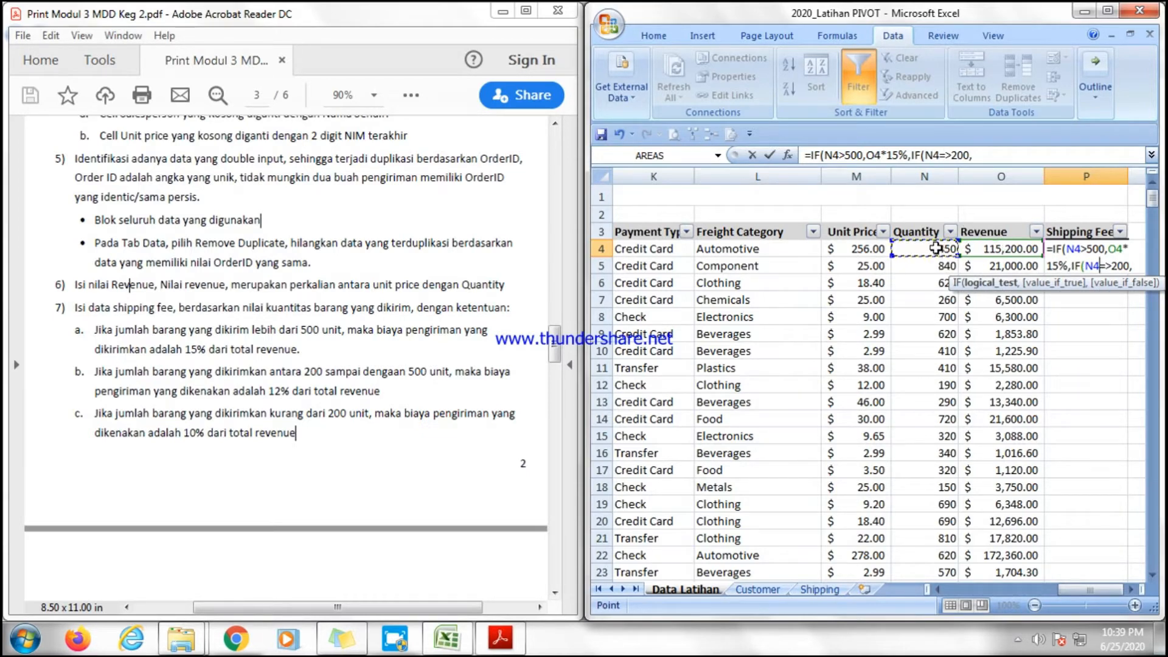
{"action": "left_click", "coordinate": [1135, 264]}
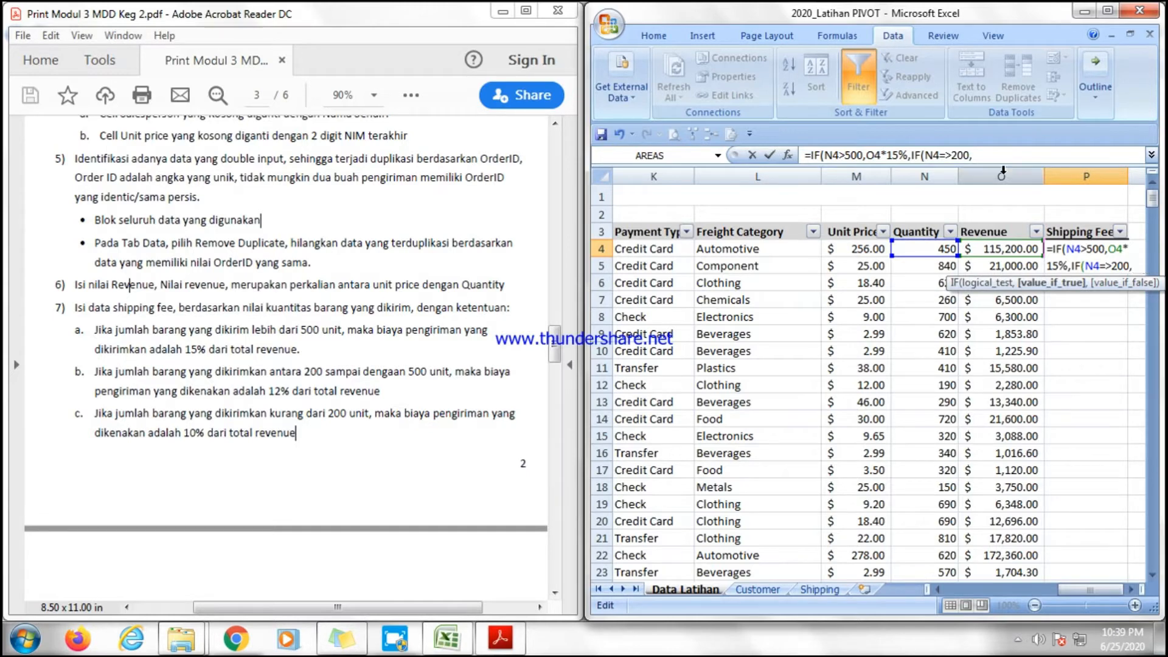
{"action": "left_click", "coordinate": [993, 251]}
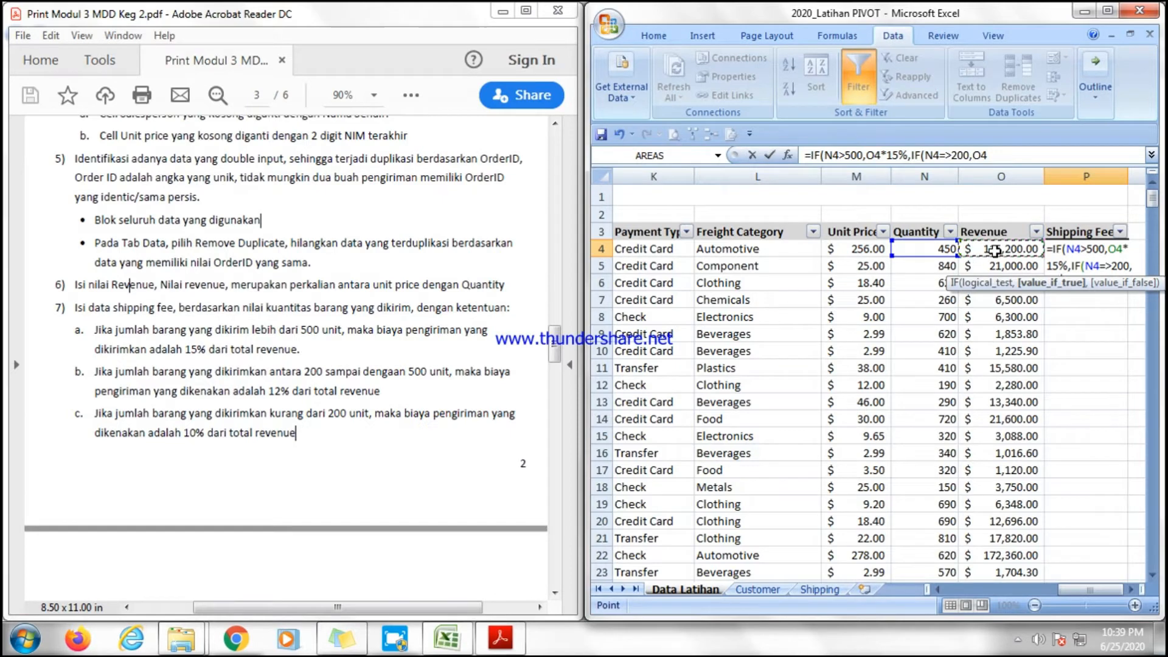
{"action": "type", "text": "*"}
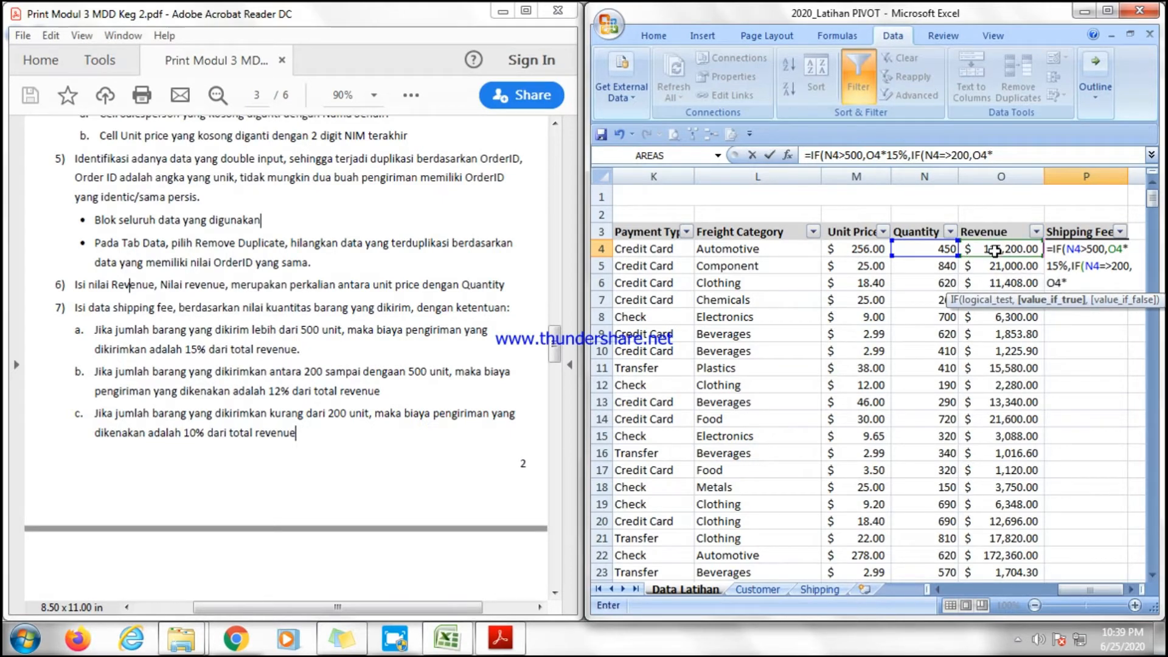
{"action": "type", "text": "12%,"}
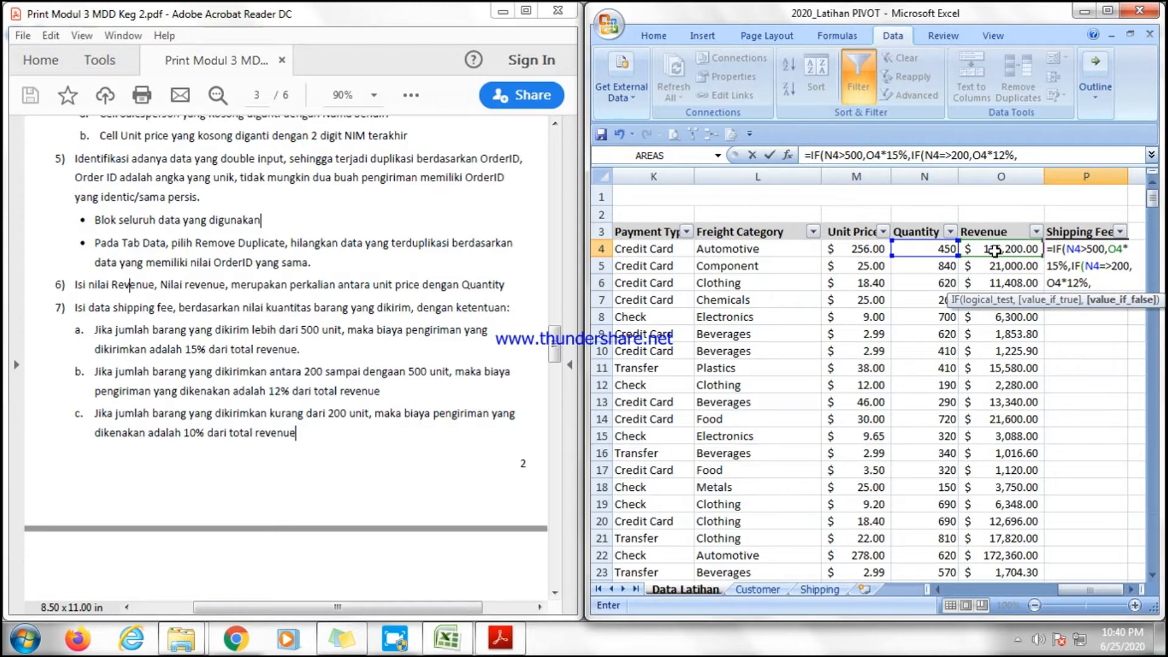
Finish the formula with O4*10% as the final fallback and accept Excel's corrected formula.
{"action": "left_click", "coordinate": [1004, 249]}
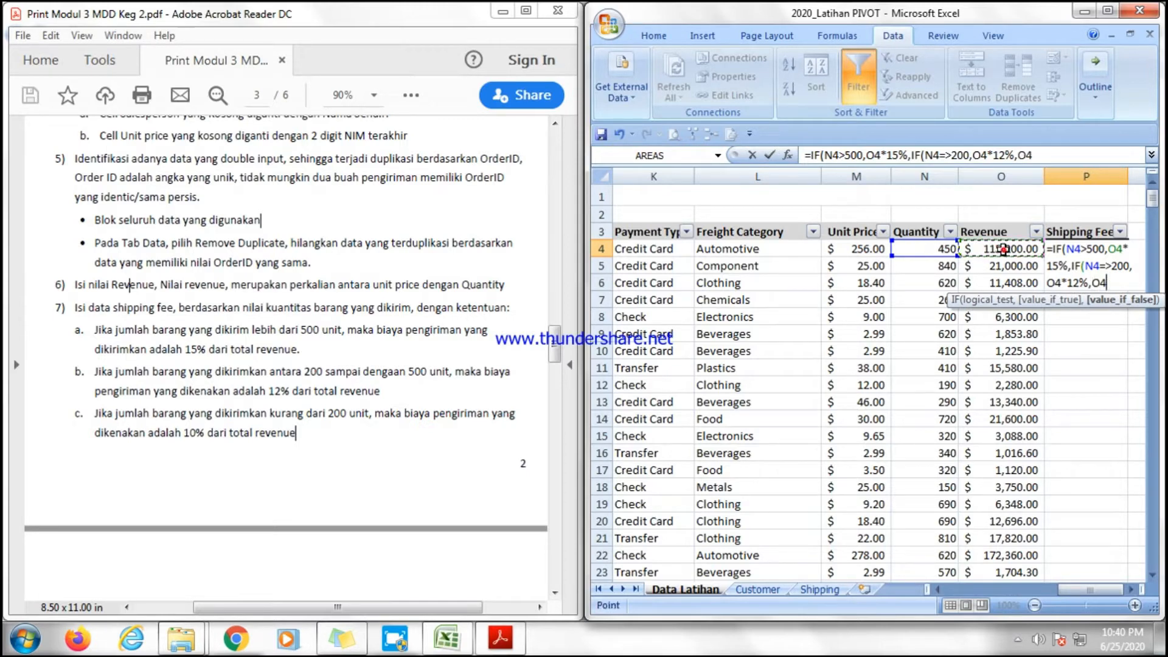
{"action": "type", "text": "*10%"}
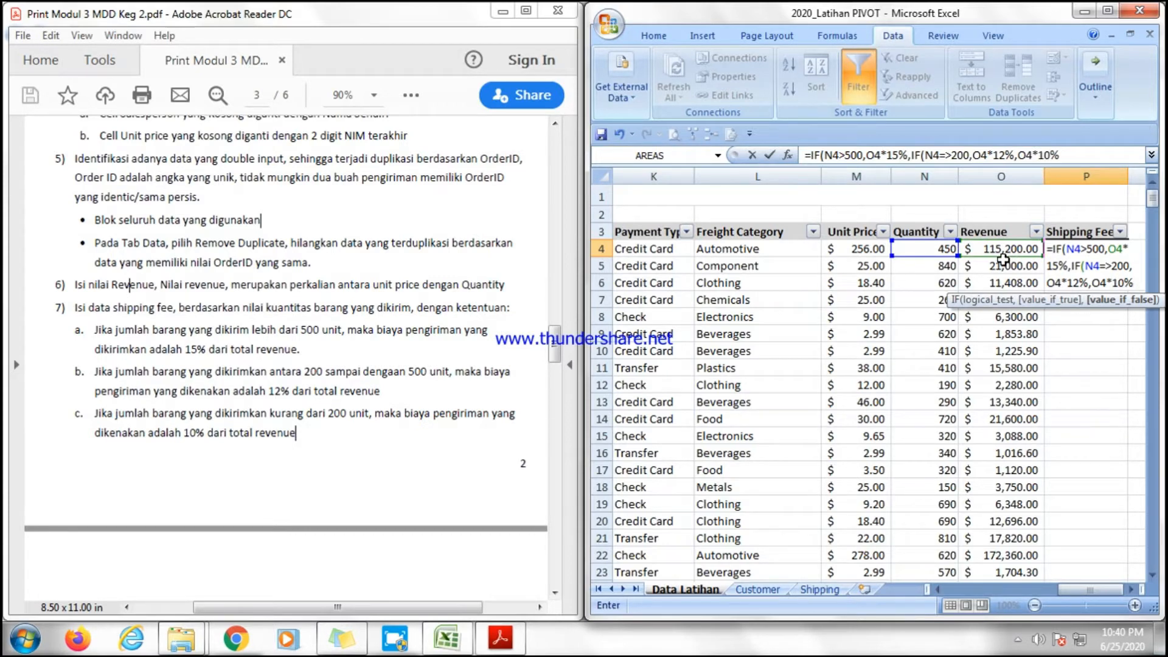
{"action": "type", "text": ")"}
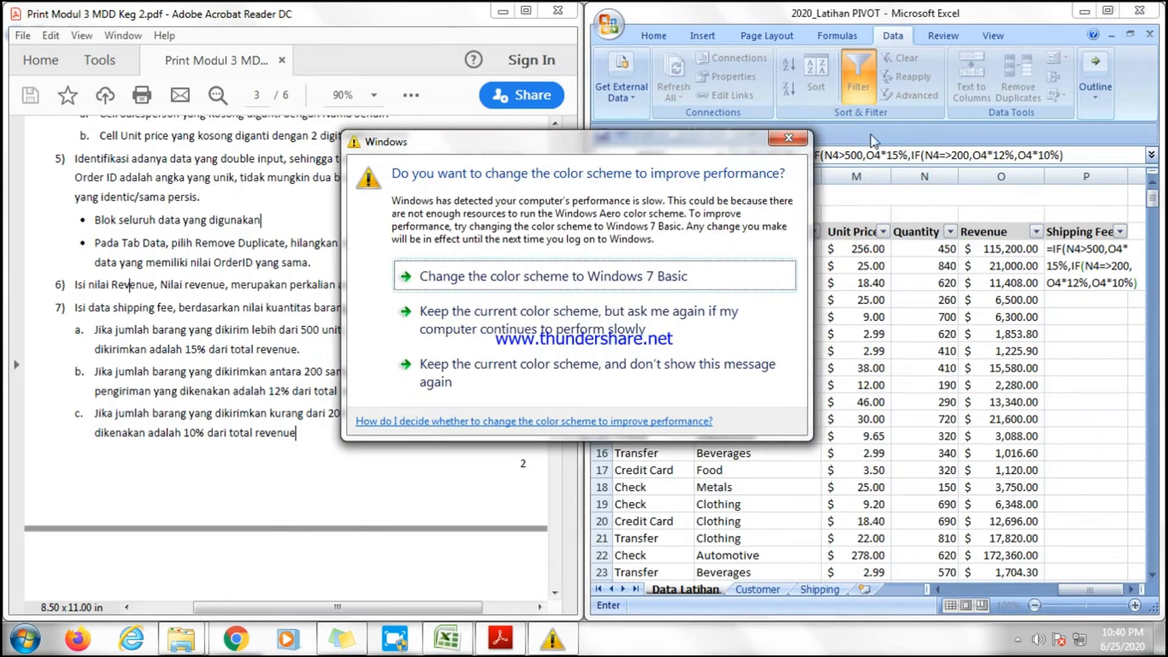
{"action": "left_click", "coordinate": [789, 140]}
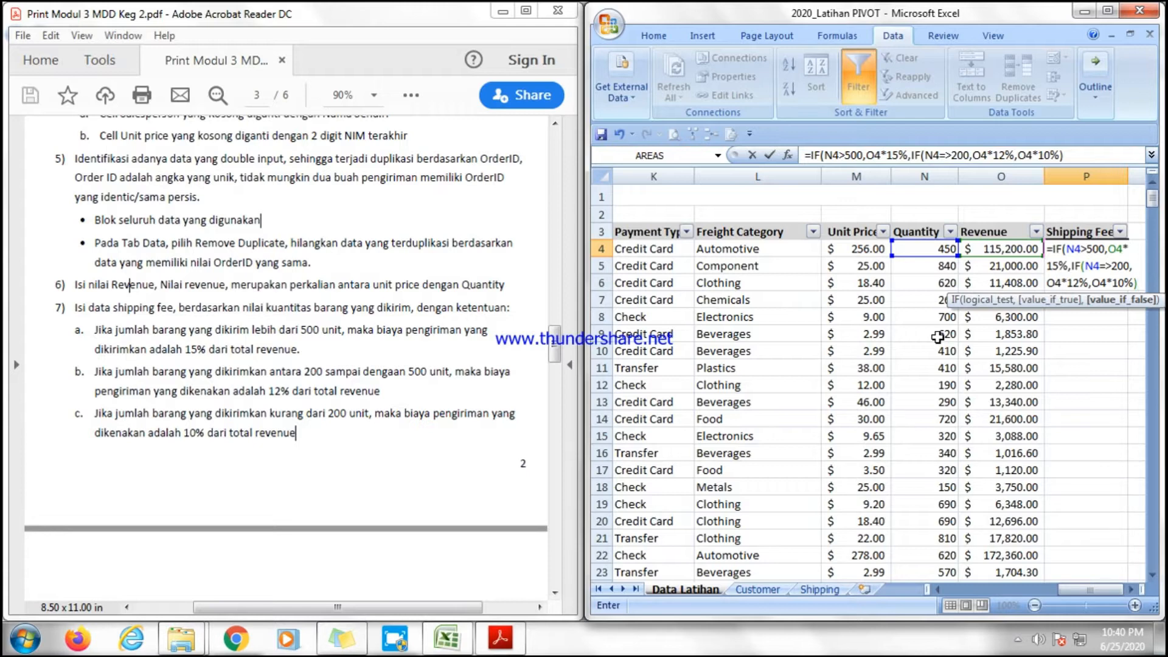
{"action": "key", "text": "Return"}
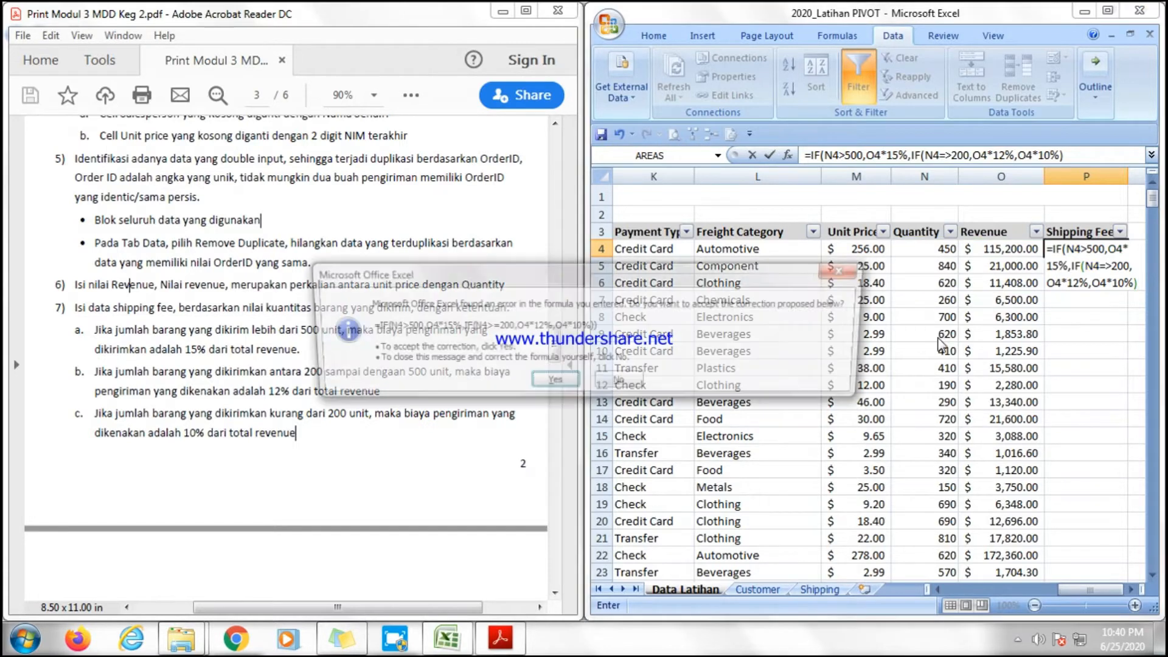
{"action": "key", "text": "Return"}
Fill the shipping fee formula down the whole Shipping Fee column.
{"action": "scroll", "coordinate": [900, 80], "scroll_direction": "up", "scroll_amount": 4}
{"action": "left_click", "coordinate": [903, 77]}
{"action": "left_click", "coordinate": [923, 98]}
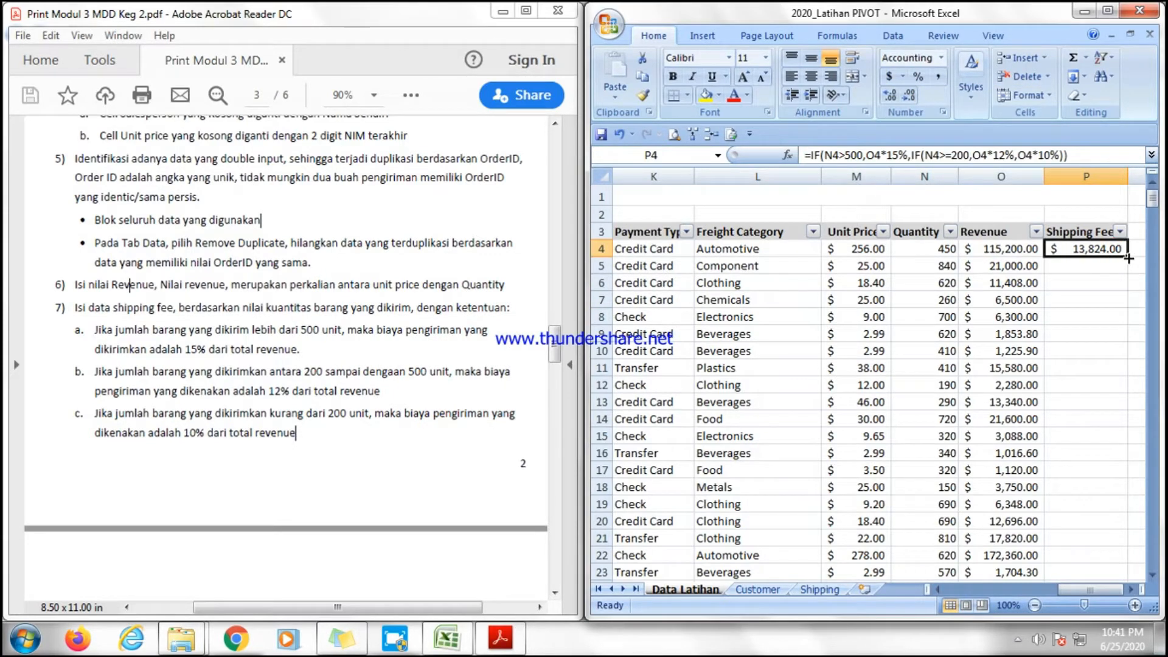
{"action": "double_click", "coordinate": [1128, 258]}
{"action": "left_click", "coordinate": [1085, 351]}
{"action": "scroll", "coordinate": [1094, 481], "scroll_direction": "down", "scroll_amount": 4}
{"action": "scroll", "coordinate": [1095, 481], "scroll_direction": "up", "scroll_amount": 4}
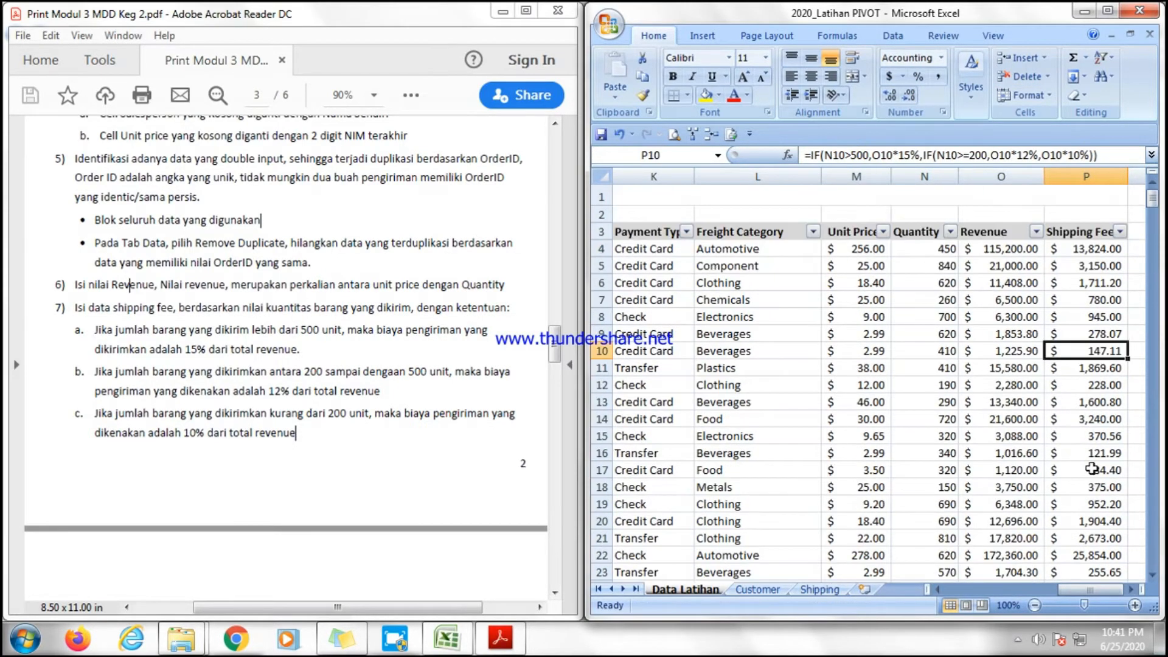
Read exercise question 8 in the PDF about filtering and sorting to find the highest-revenue order.
{"action": "left_click_drag", "start_coordinate": [1105, 586], "coordinate": [1082, 590]}
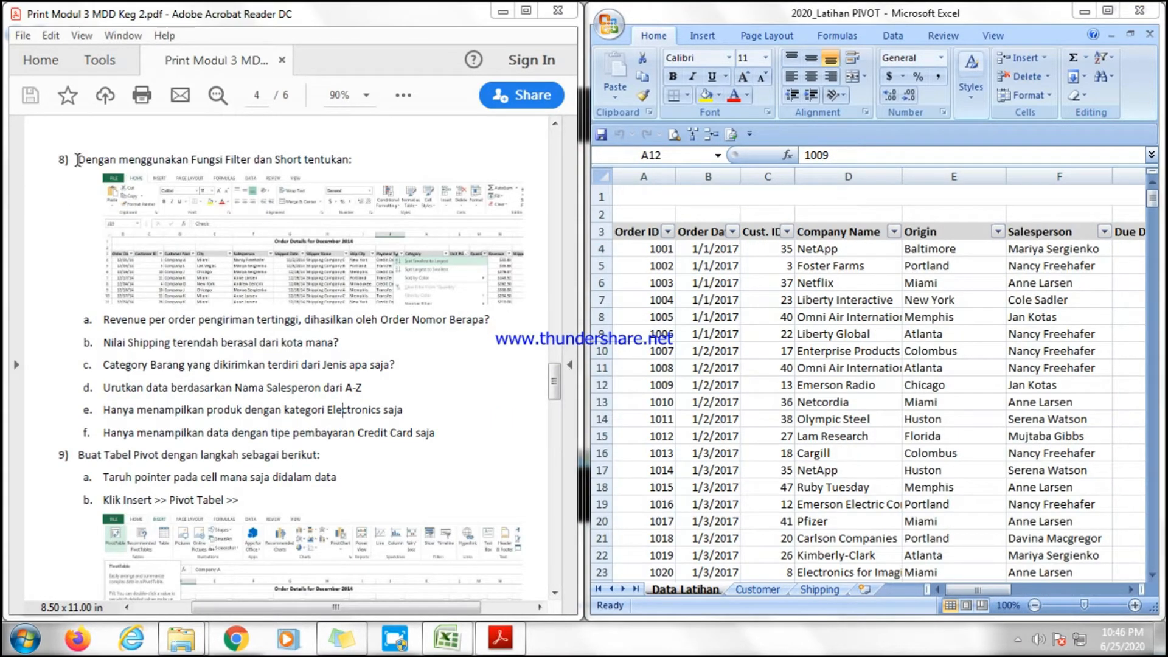
{"action": "mouse_move", "coordinate": [78, 159]}
{"action": "left_mouse_down"}
{"action": "mouse_move", "coordinate": [274, 159]}
{"action": "mouse_move", "coordinate": [80, 164]}
{"action": "left_mouse_up"}
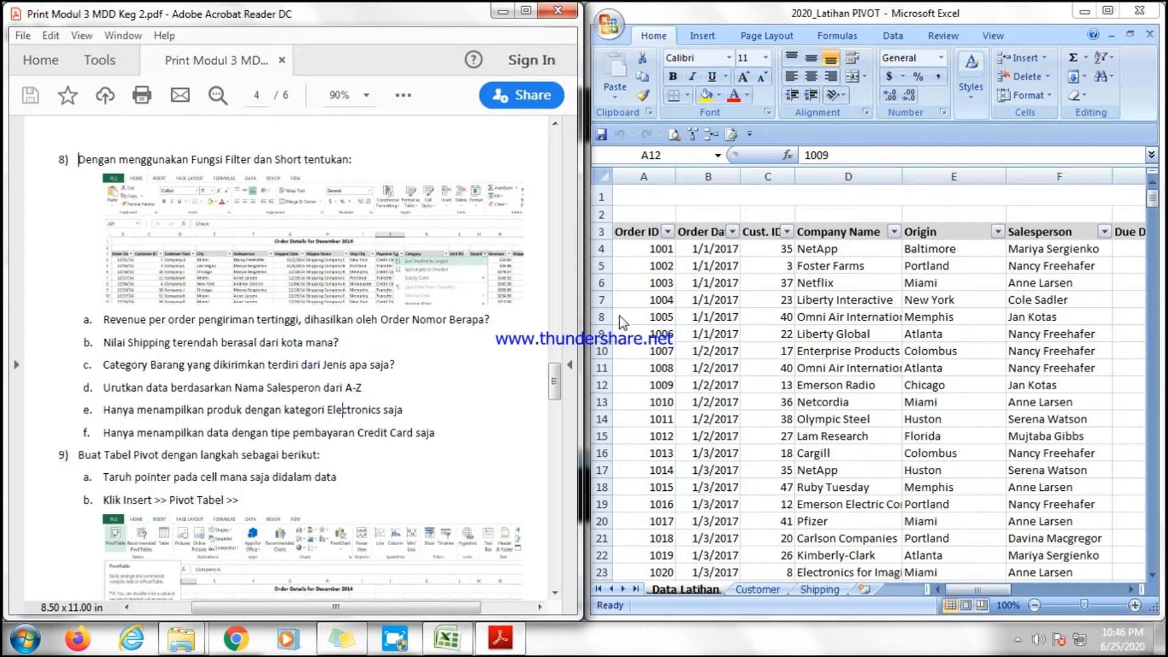
{"action": "left_click", "coordinate": [932, 589]}
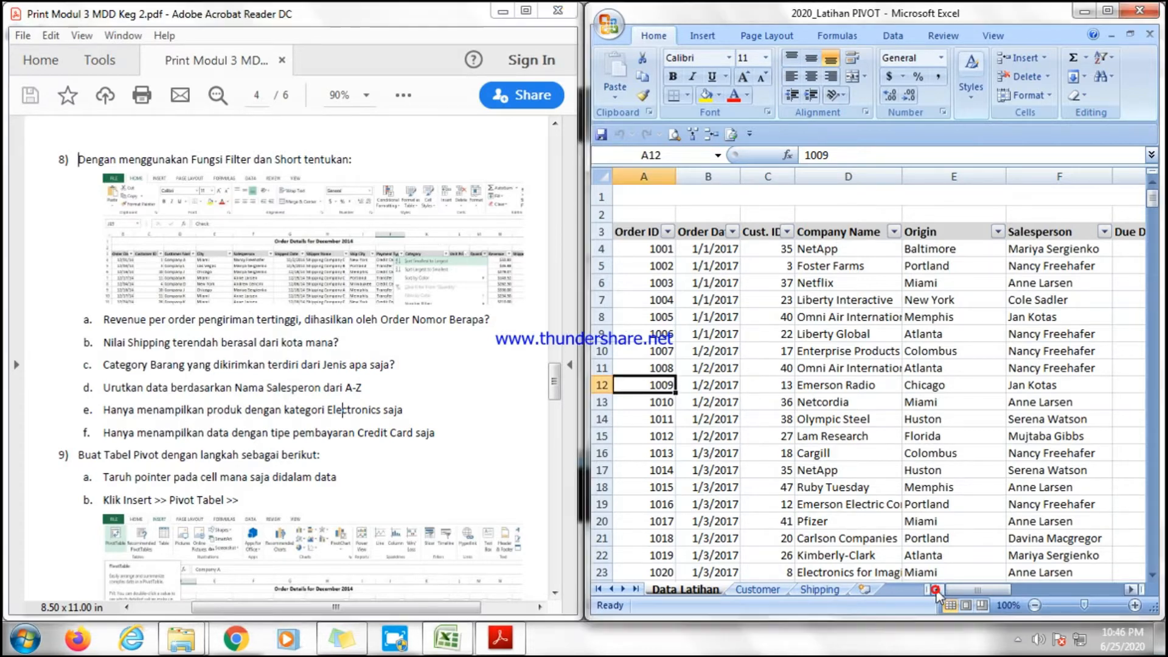
{"action": "left_click", "coordinate": [820, 341]}
{"action": "left_click", "coordinate": [774, 422]}
{"action": "left_click", "coordinate": [504, 321]}
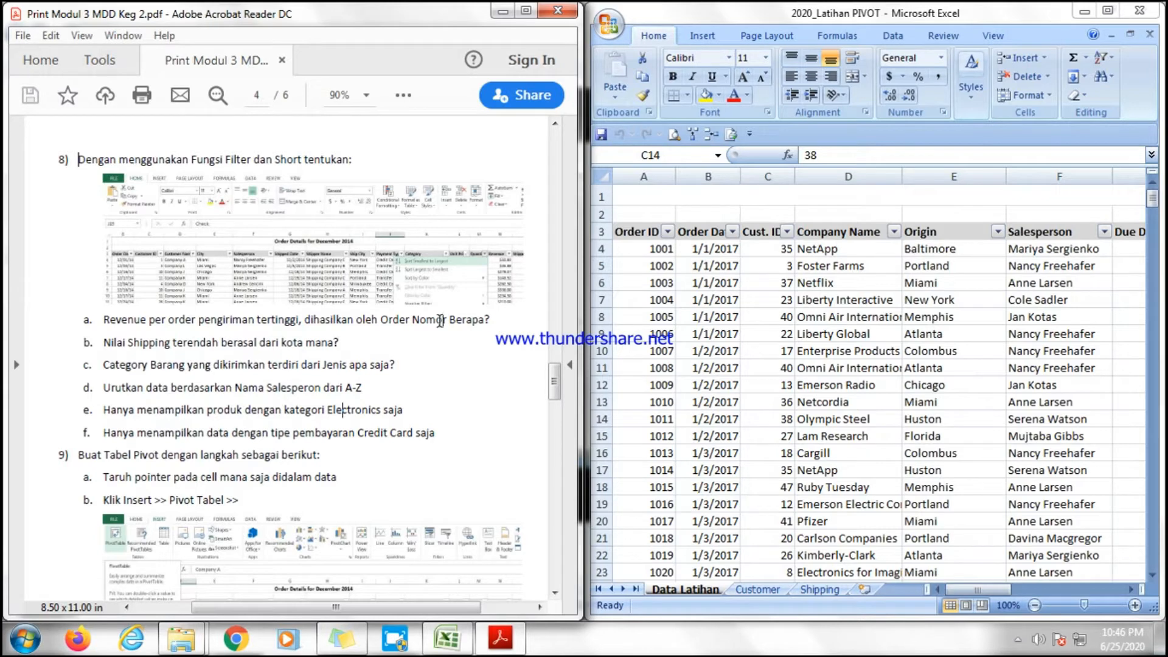
{"action": "left_click_drag", "start_coordinate": [147, 321], "coordinate": [294, 323]}
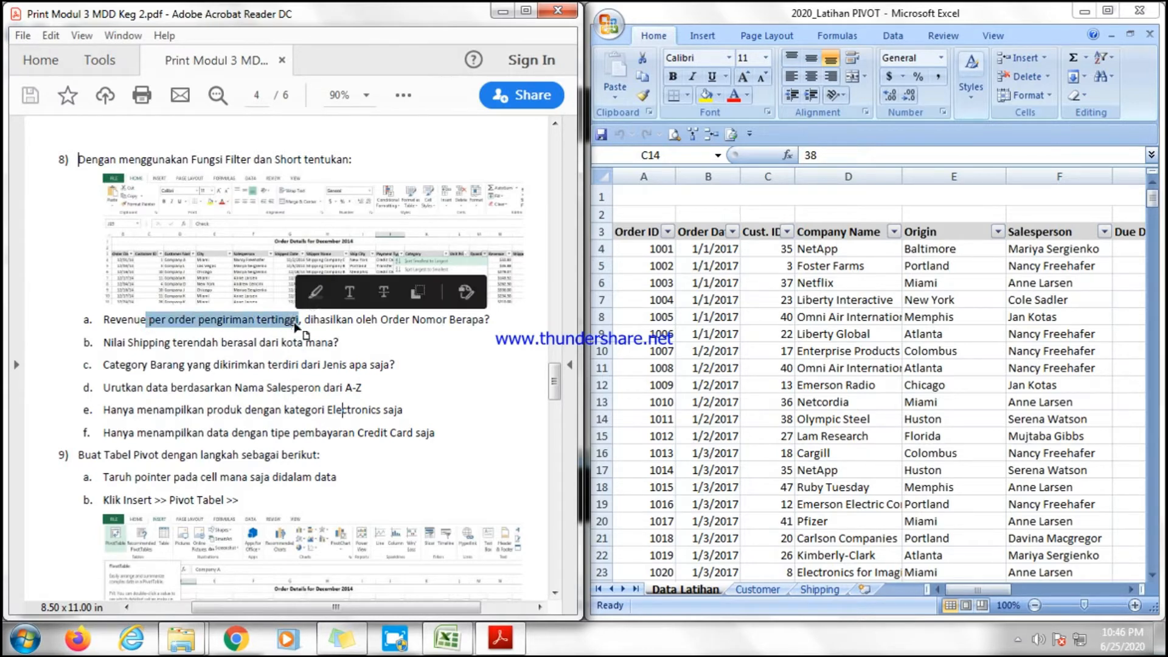
{"action": "left_click_drag", "start_coordinate": [506, 322], "coordinate": [322, 324]}
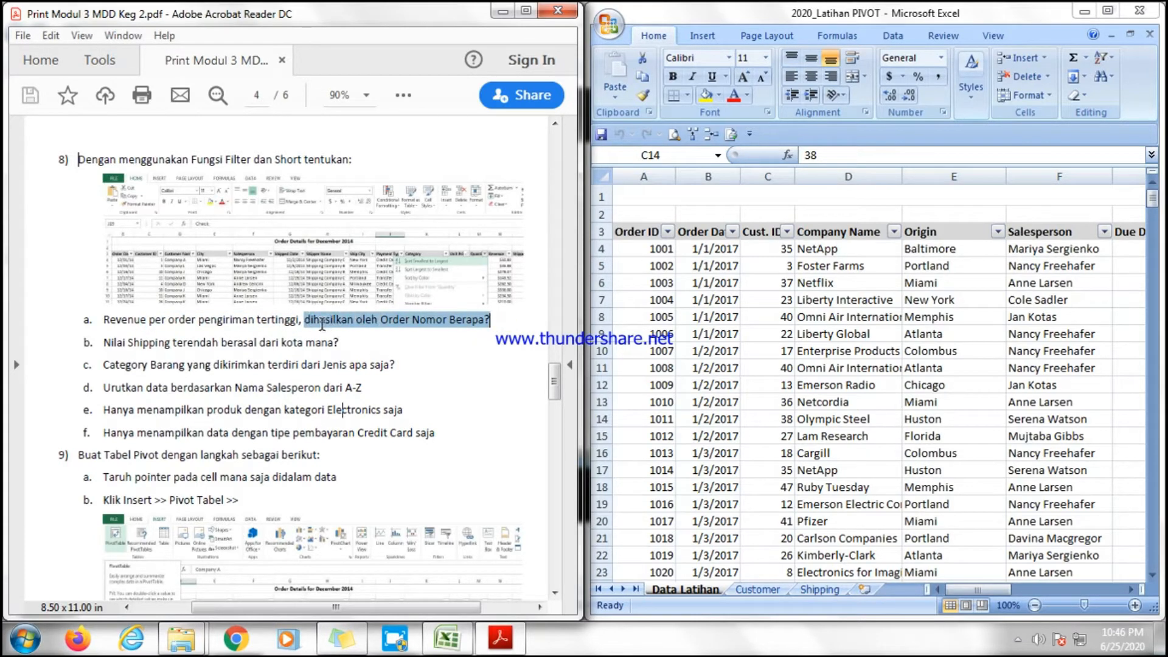
{"action": "left_click", "coordinate": [381, 320]}
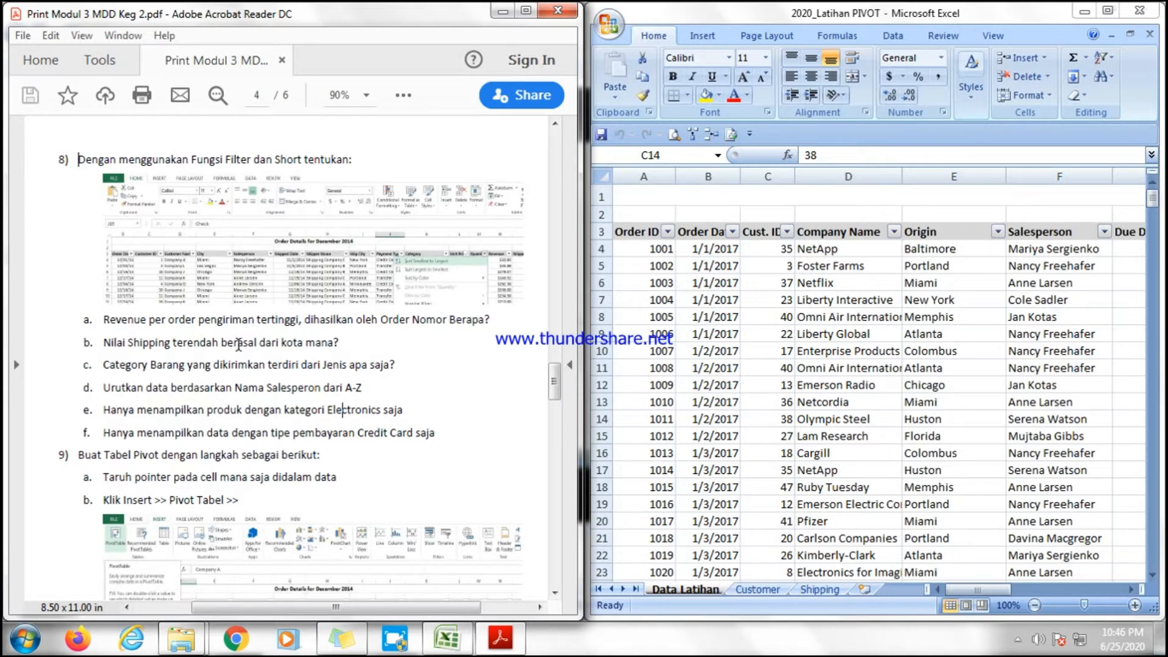
{"action": "left_click", "coordinate": [971, 588]}
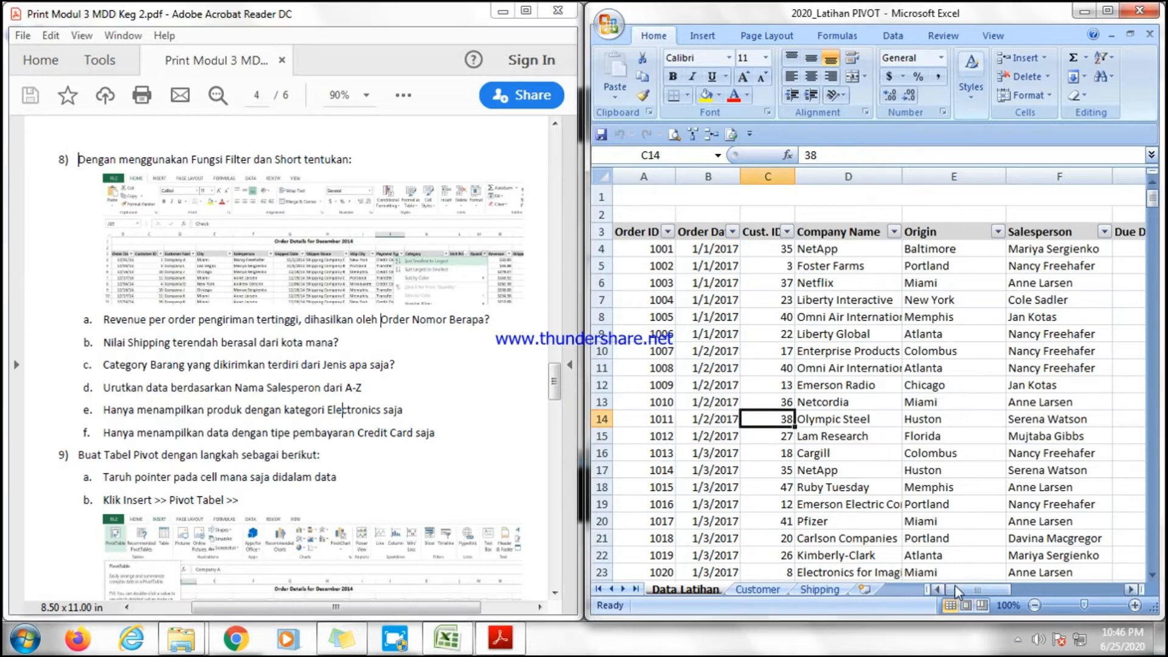
{"action": "left_click", "coordinate": [60, 156]}
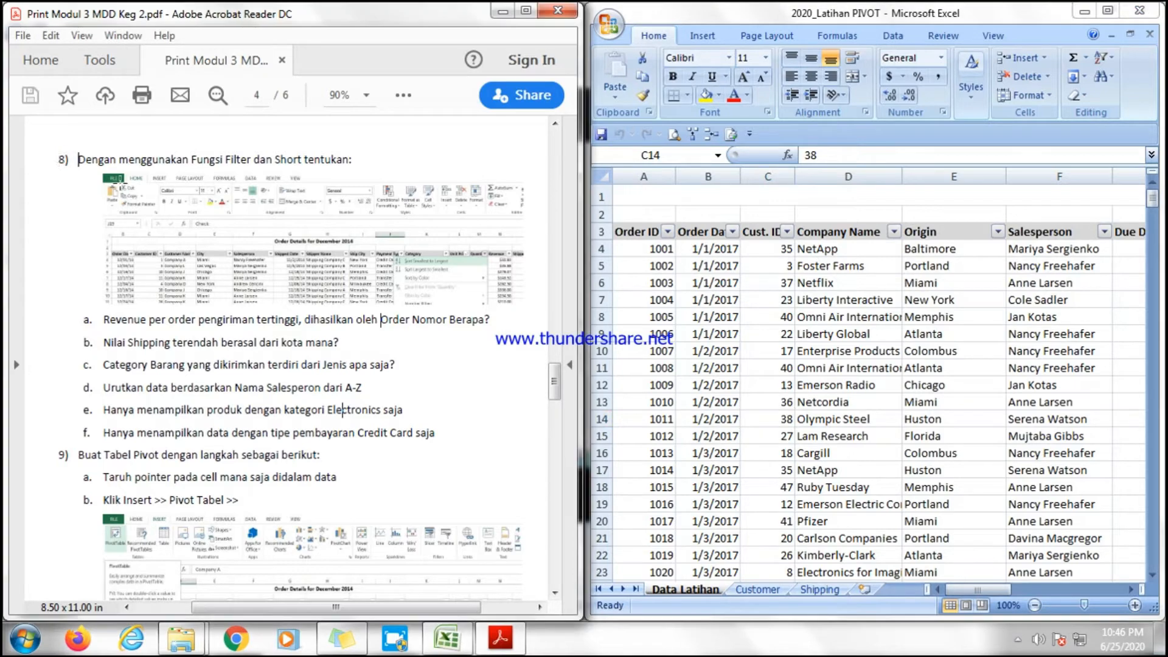
{"action": "left_click", "coordinate": [968, 589]}
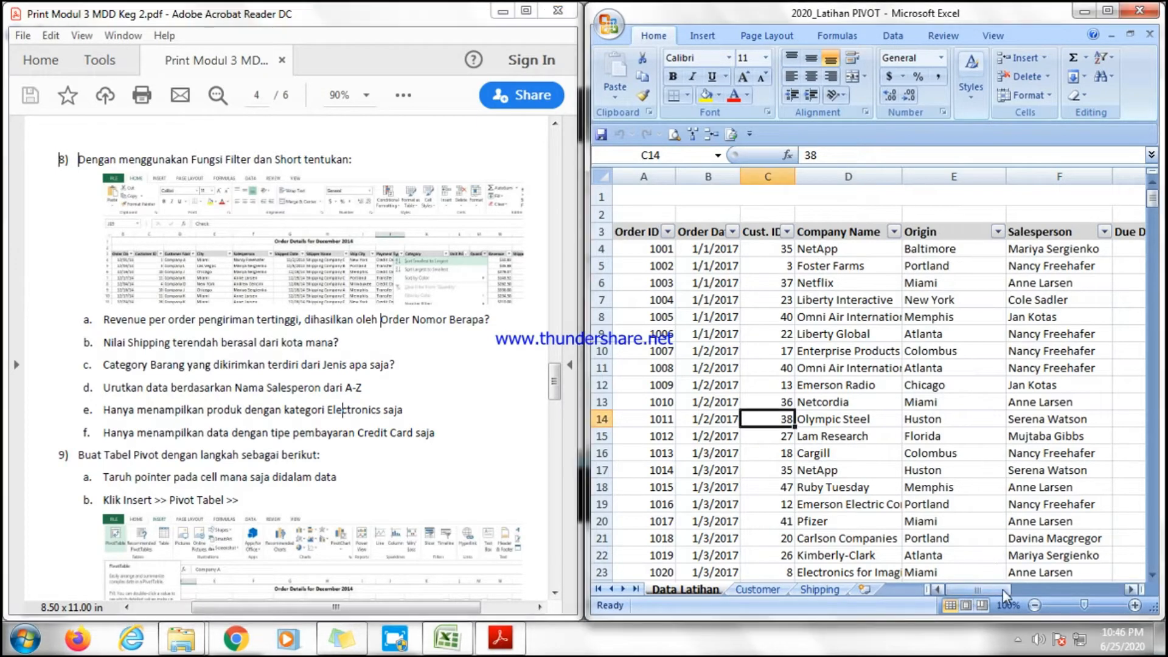
{"action": "left_click_drag", "start_coordinate": [992, 589], "coordinate": [1110, 589]}
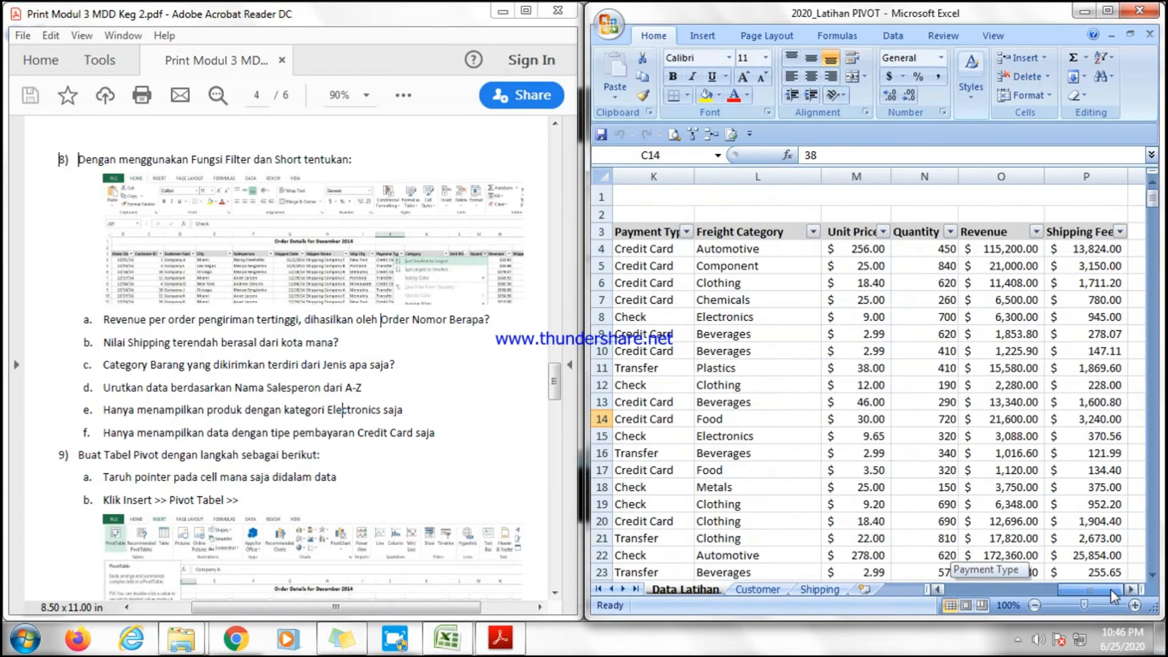
Sort the table by Revenue from largest to smallest.
{"action": "left_click", "coordinate": [1035, 232]}
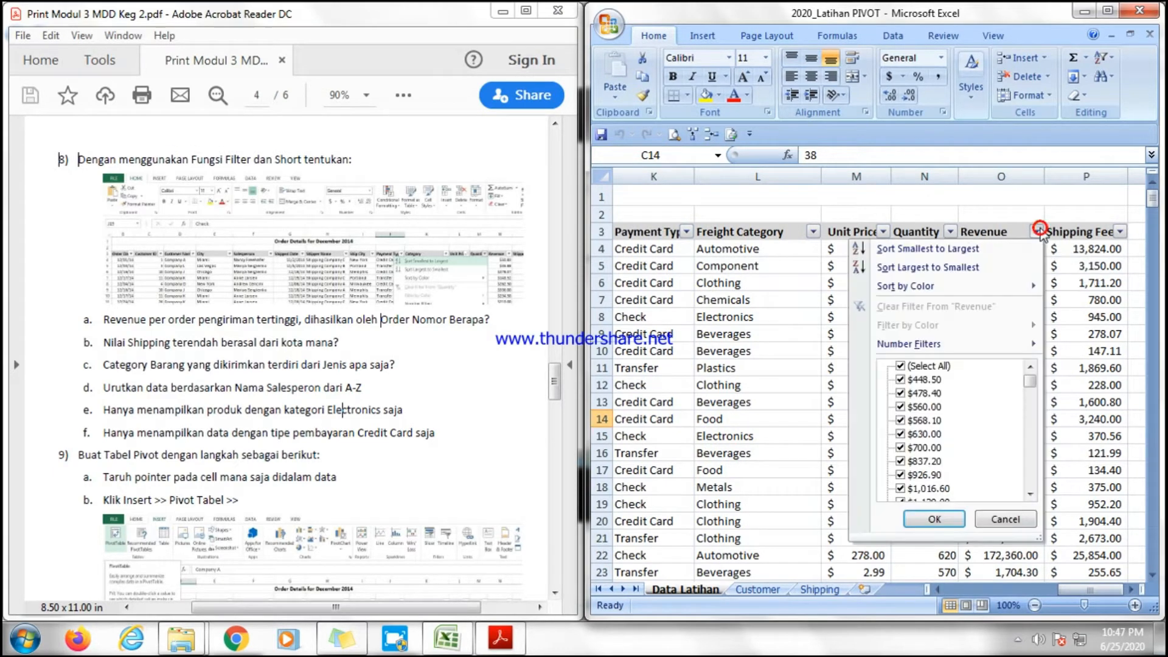
{"action": "left_click", "coordinate": [907, 268]}
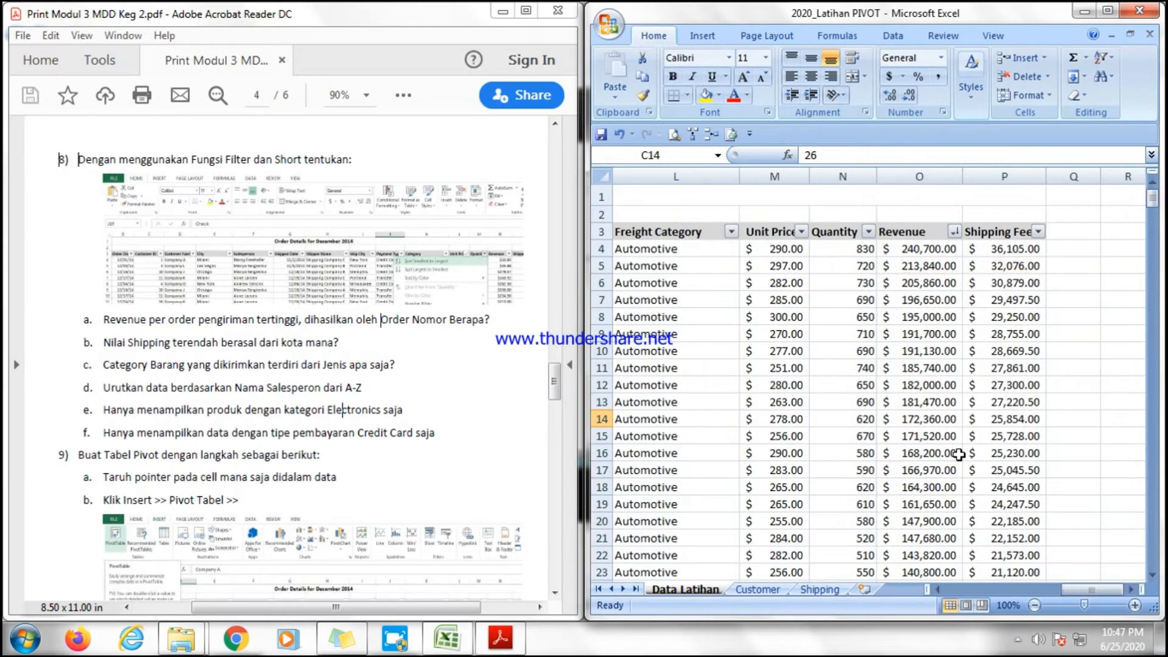
{"action": "left_click_drag", "start_coordinate": [1095, 587], "coordinate": [1090, 586]}
{"action": "left_click", "coordinate": [1006, 248]}
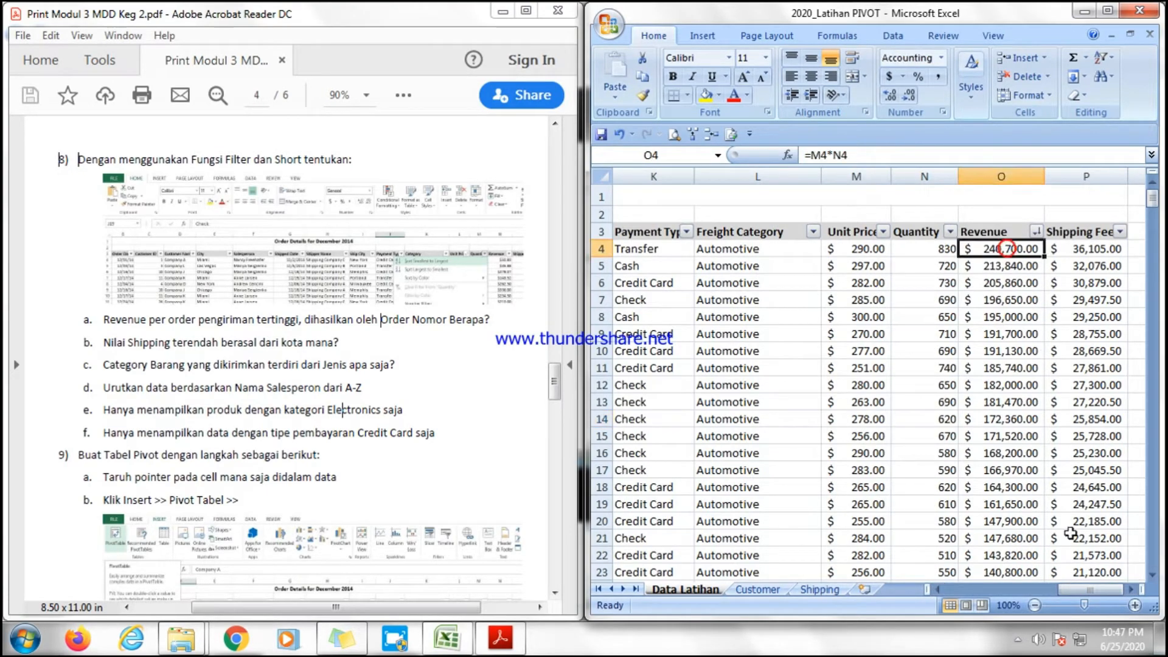
Fill the top row's Order ID cell with red to mark the highest-revenue order.
{"action": "left_click_drag", "start_coordinate": [1070, 591], "coordinate": [953, 592]}
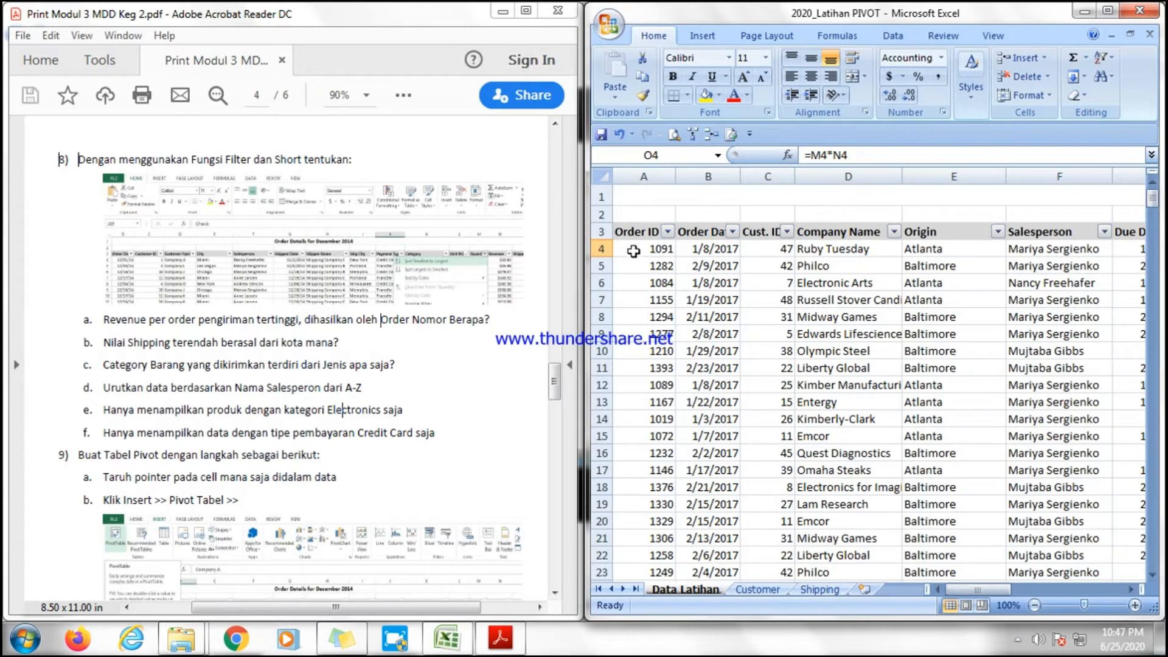
{"action": "left_click", "coordinate": [641, 248]}
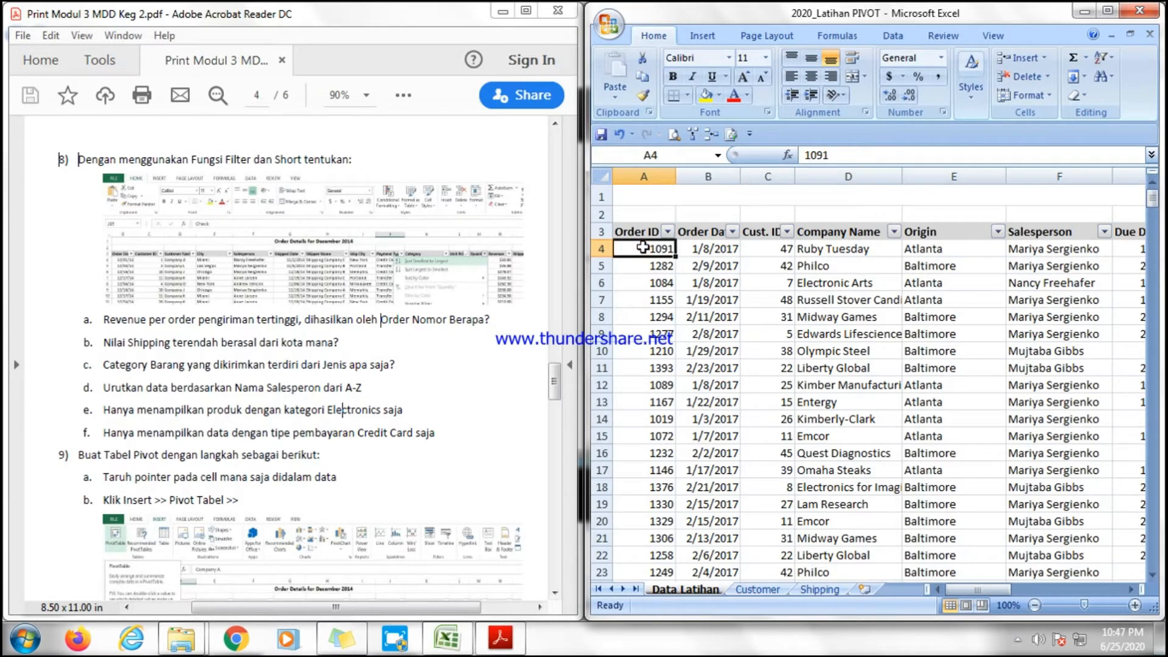
{"action": "left_click", "coordinate": [721, 98]}
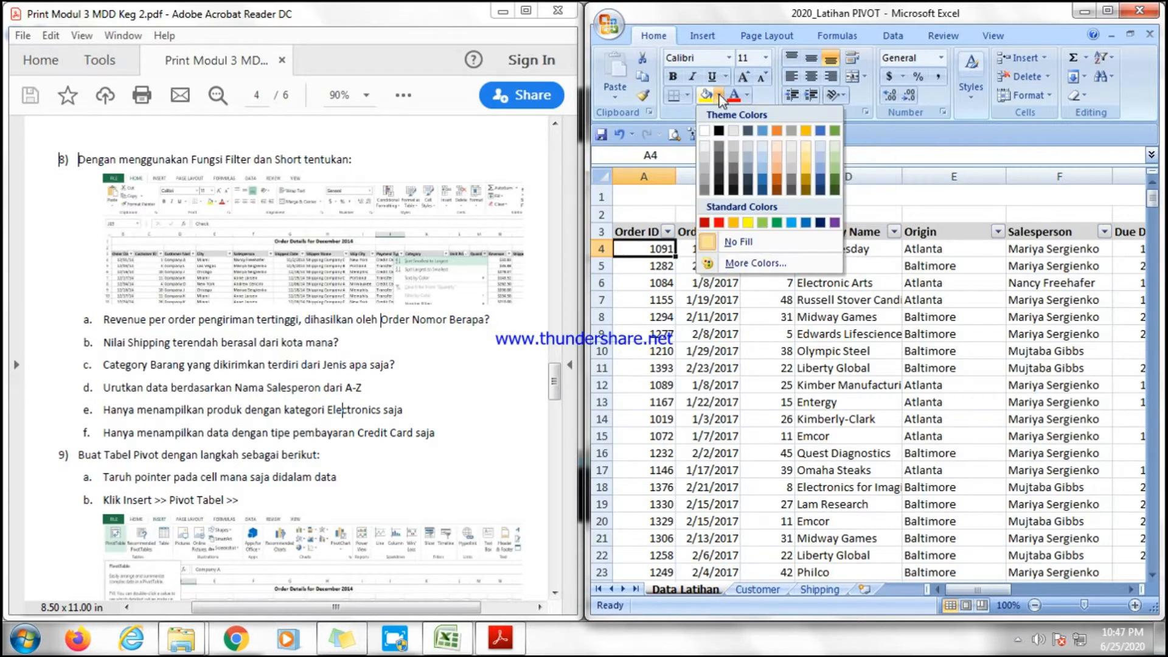
{"action": "left_click", "coordinate": [718, 222]}
{"action": "left_click", "coordinate": [691, 300]}
{"action": "left_click", "coordinate": [665, 250]}
Add a comment reading "Order Id dg Revenue Terbesar" to the red Order ID cell in the top row.
{"action": "right_click", "coordinate": [666, 251]}
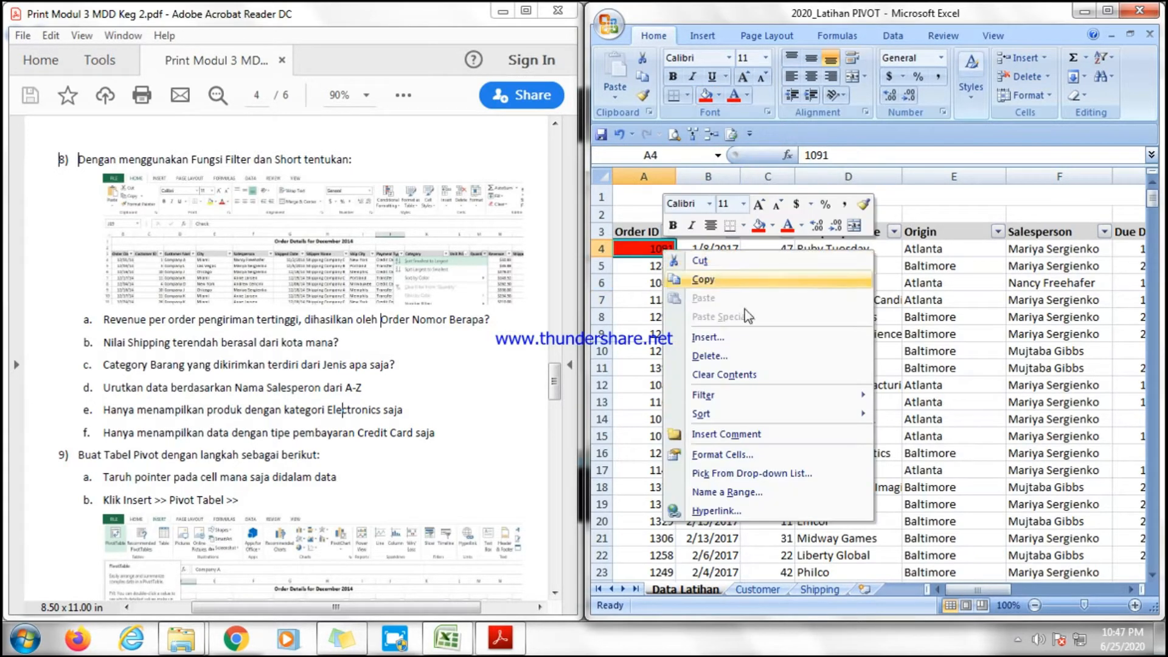
{"action": "right_click", "coordinate": [628, 244]}
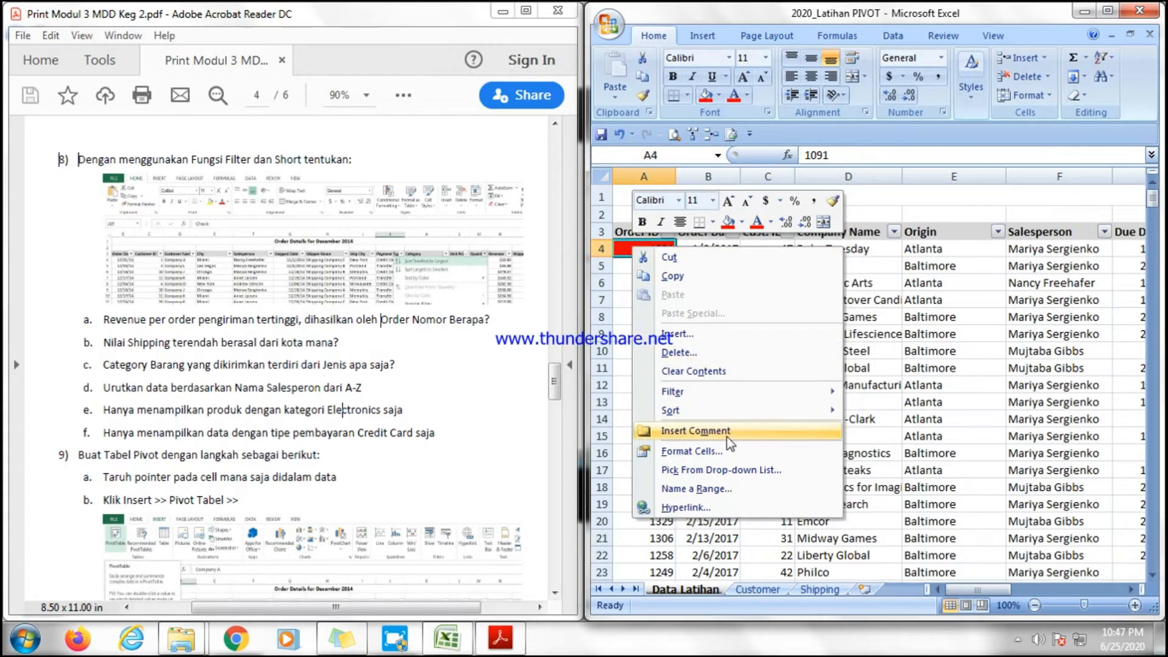
{"action": "left_click", "coordinate": [695, 430]}
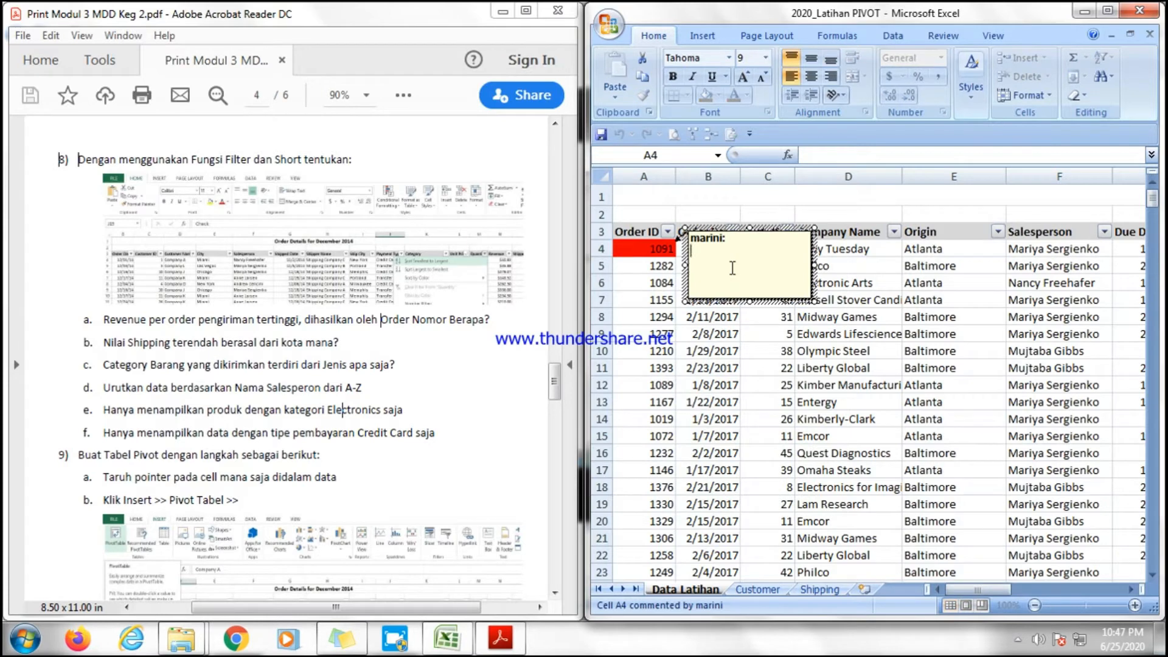
{"action": "double_click", "coordinate": [728, 239]}
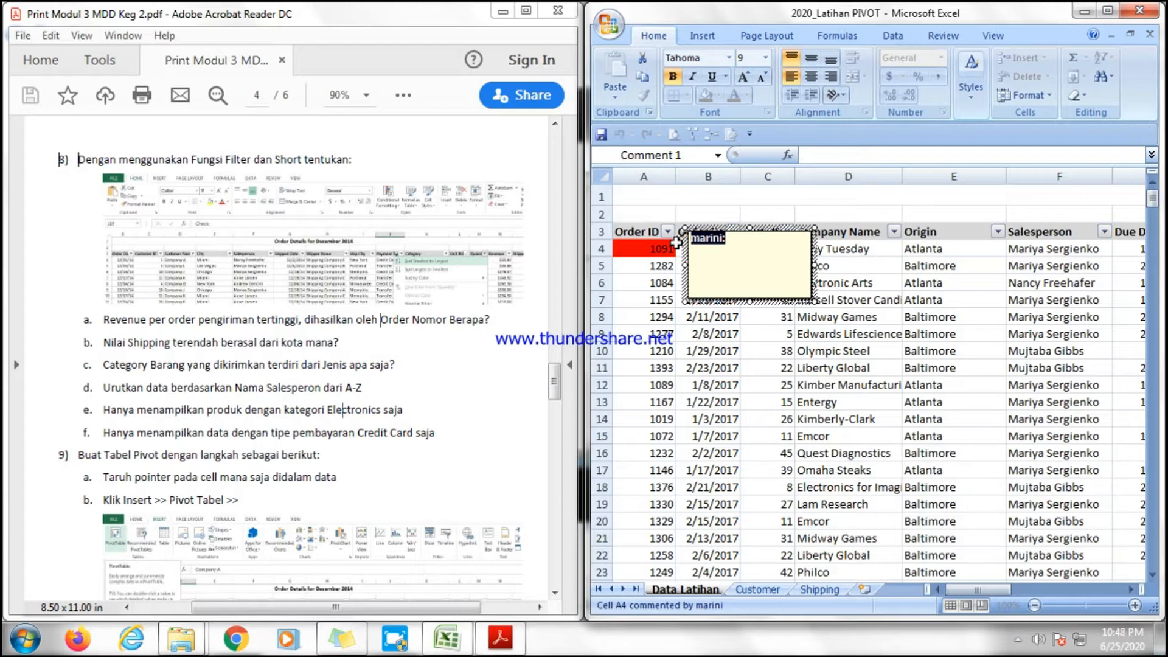
{"action": "type", "text": "Order Id dg Reven"}
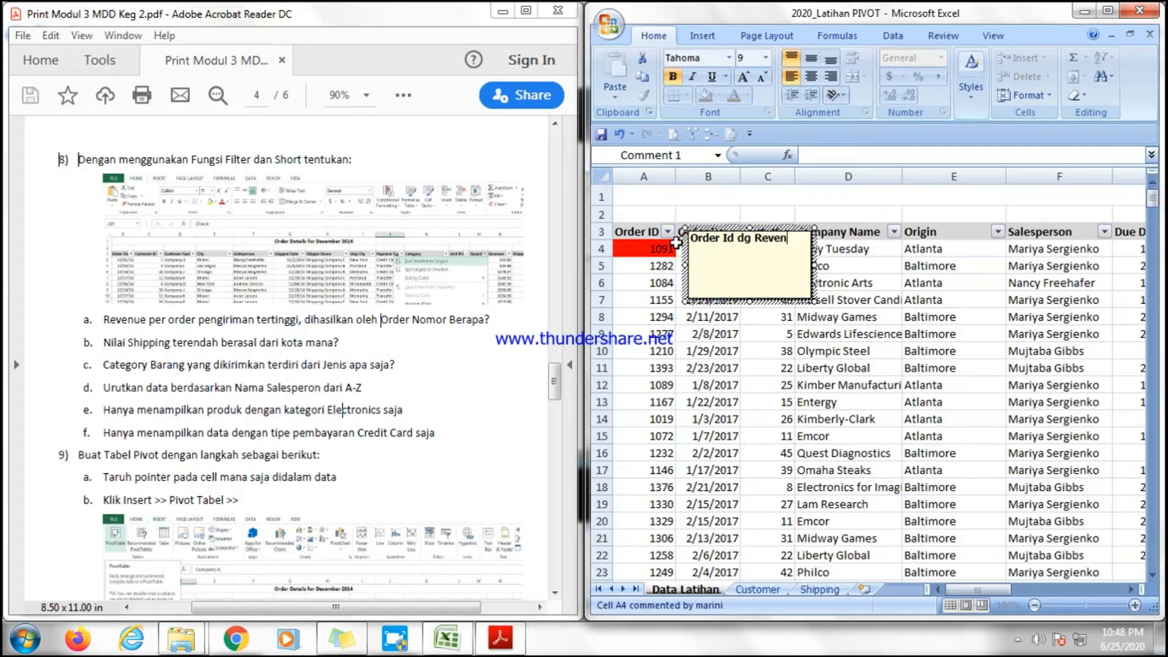
{"action": "type", "text": "ers"}
{"action": "left_click", "coordinate": [721, 401]}
{"action": "left_click", "coordinate": [658, 244]}
{"action": "left_click", "coordinate": [690, 298]}
{"action": "left_click", "coordinate": [660, 246]}
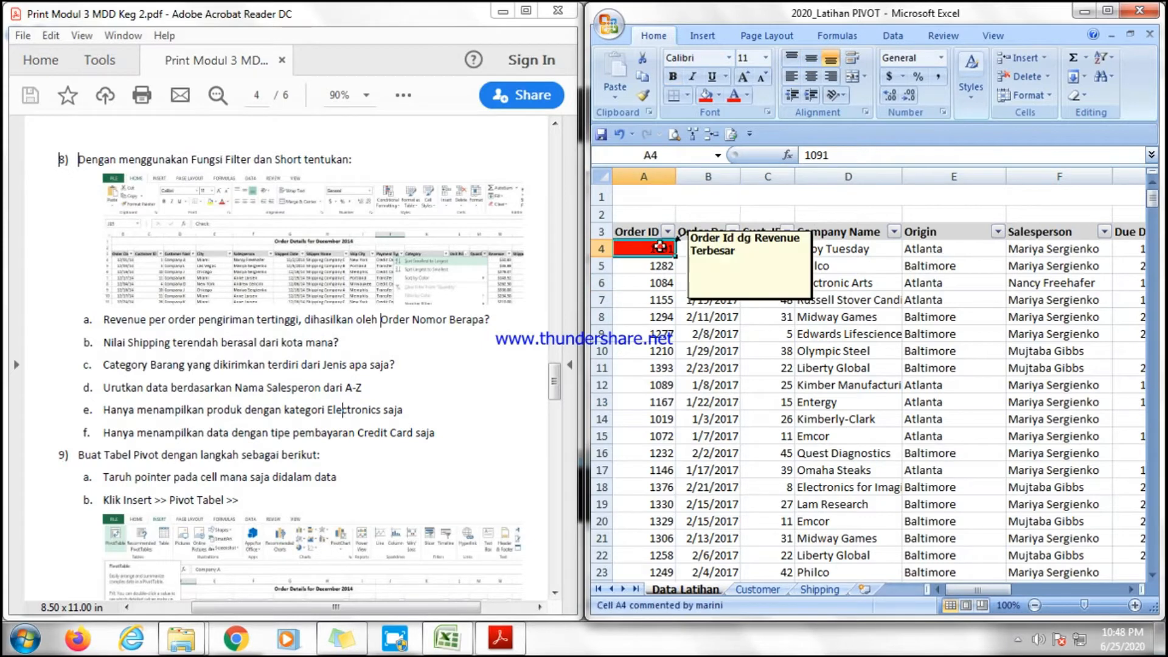
Sort the table by Shipping Fee from smallest to largest.
{"action": "left_click", "coordinate": [861, 433]}
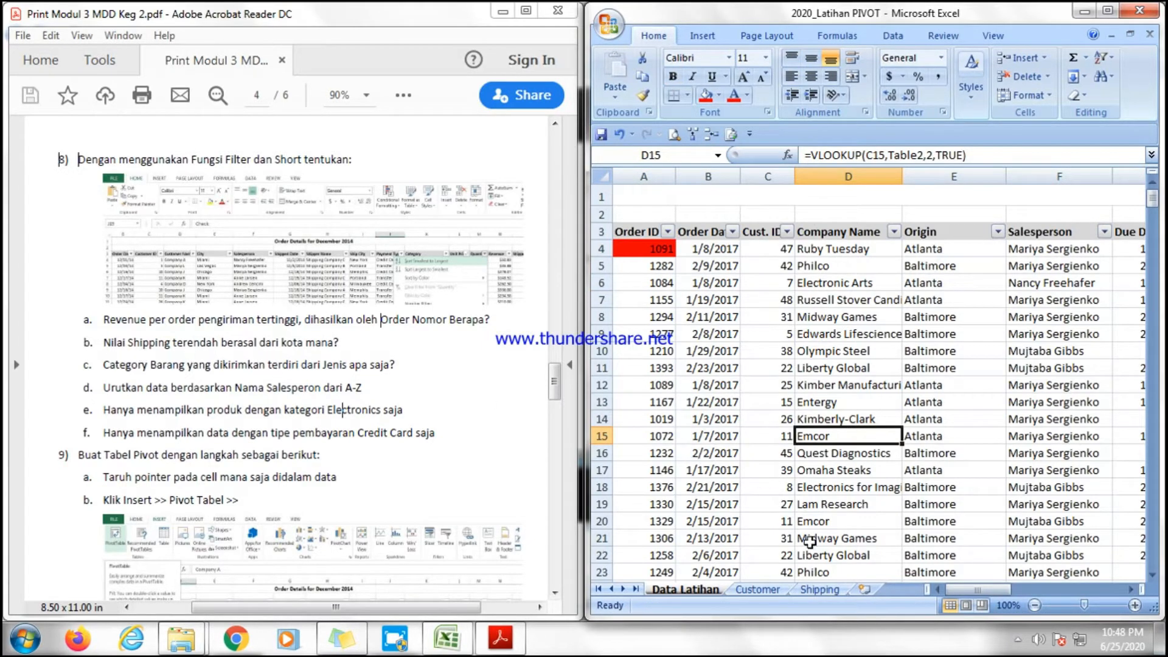
{"action": "left_click_drag", "start_coordinate": [954, 589], "coordinate": [1088, 589]}
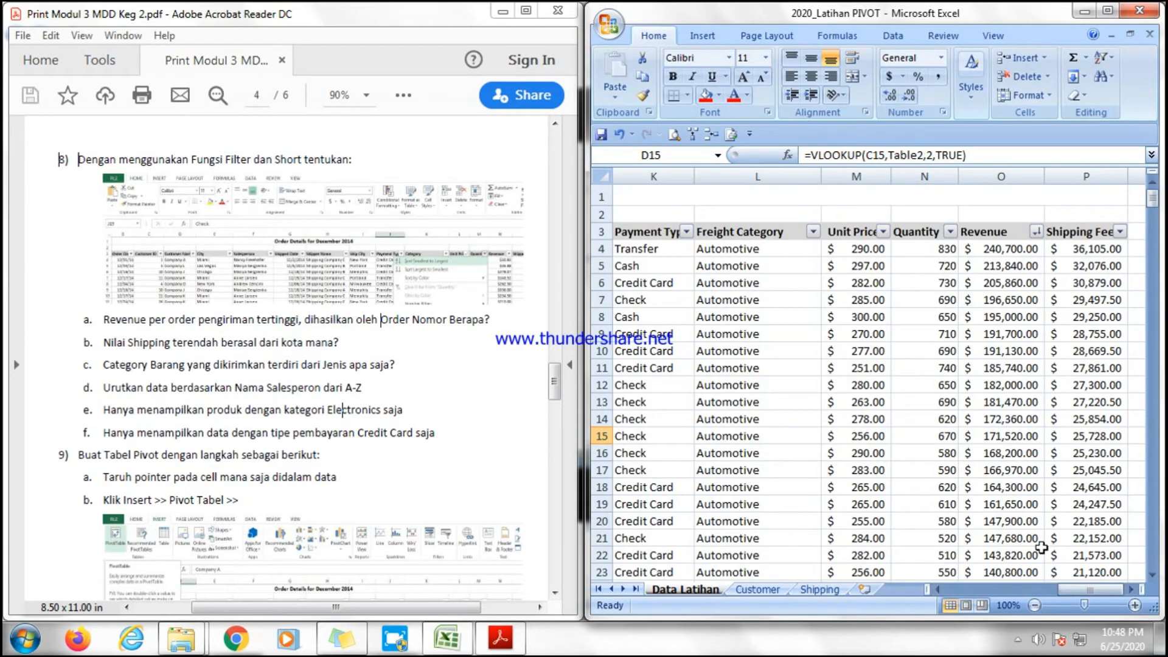
{"action": "left_click", "coordinate": [1120, 233]}
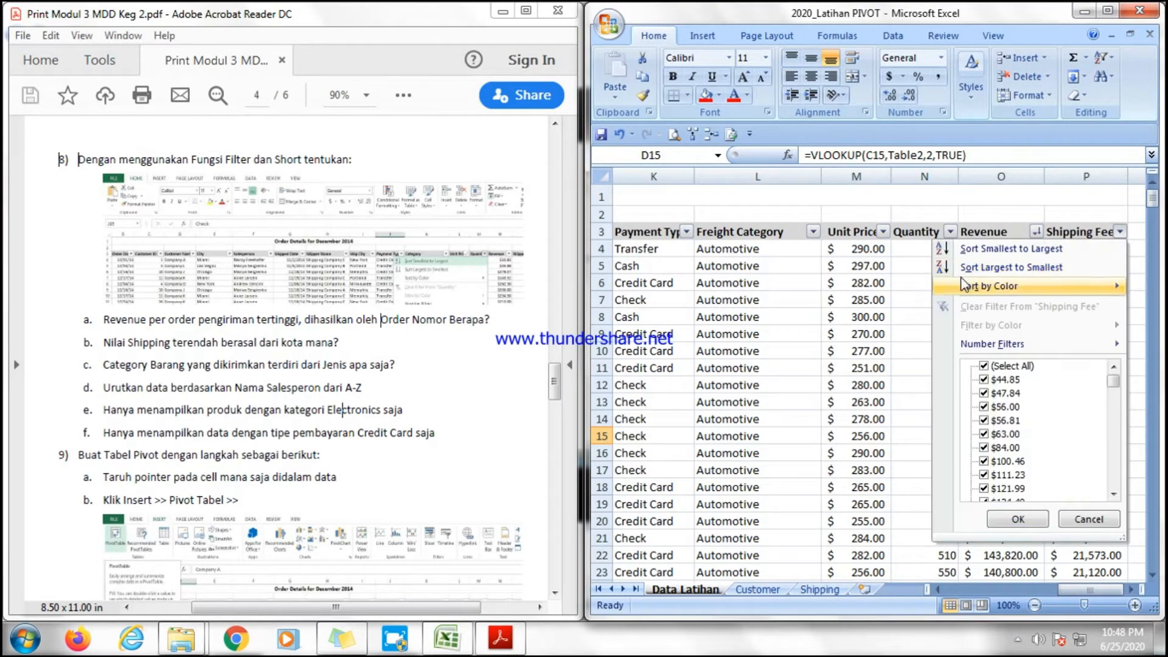
{"action": "left_click", "coordinate": [942, 251]}
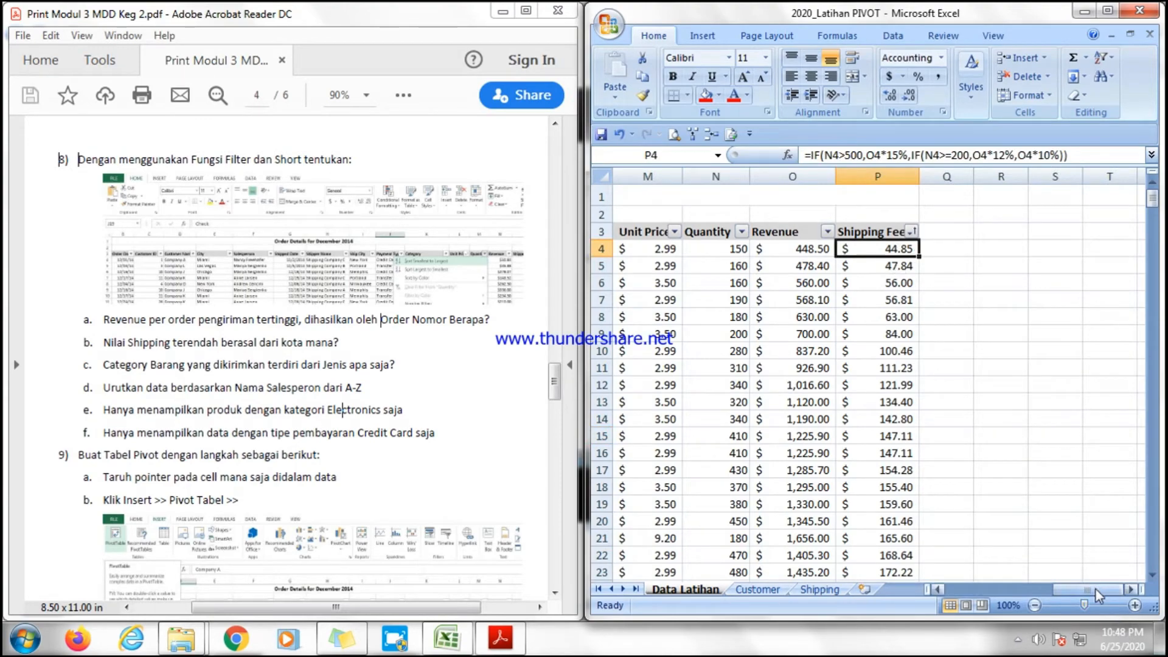
Fill the top row's Origin cell with green to mark the lowest shipping fee.
{"action": "left_click_drag", "start_coordinate": [1095, 590], "coordinate": [1019, 589]}
{"action": "left_click", "coordinate": [655, 250]}
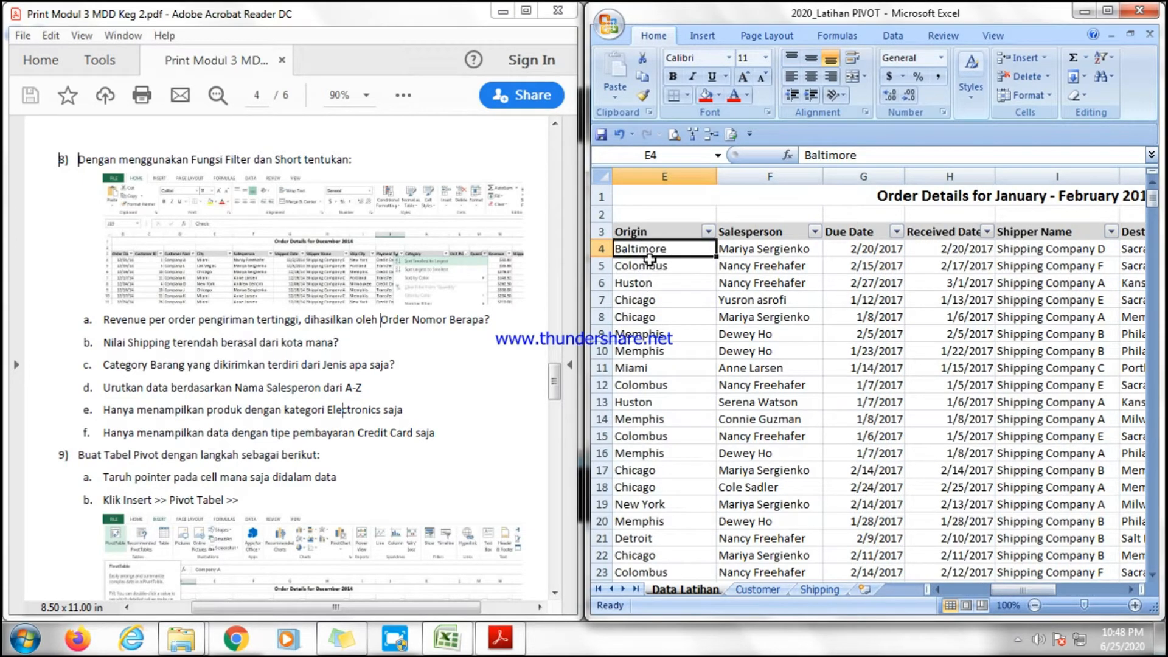
{"action": "left_click", "coordinate": [717, 96]}
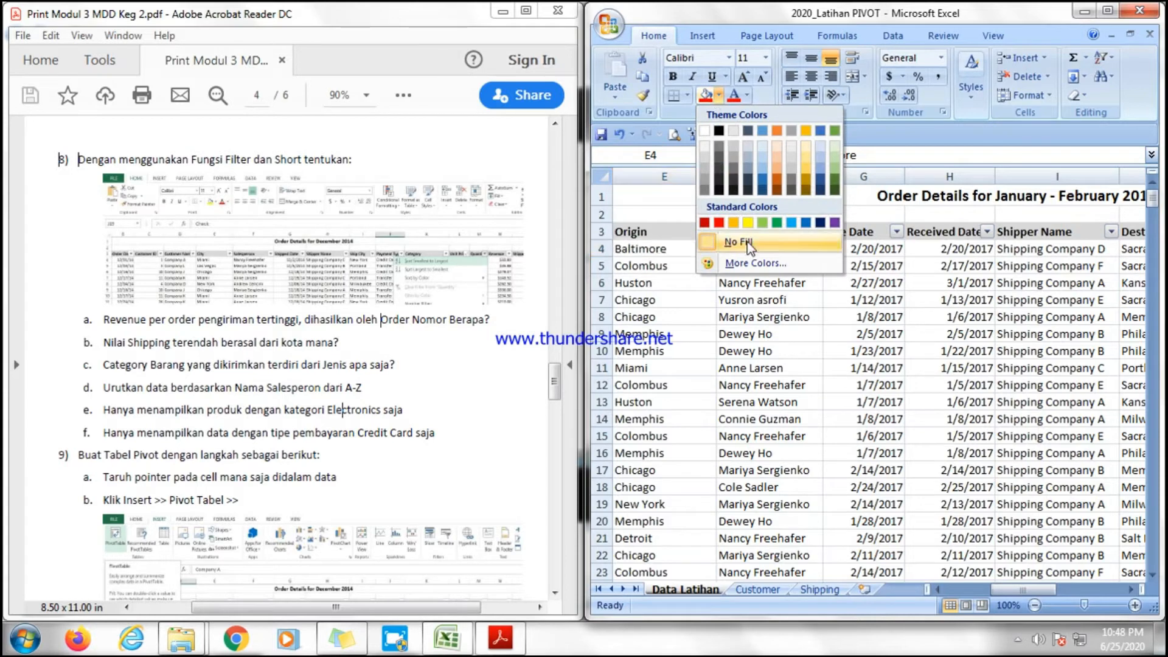
{"action": "left_click", "coordinate": [768, 223]}
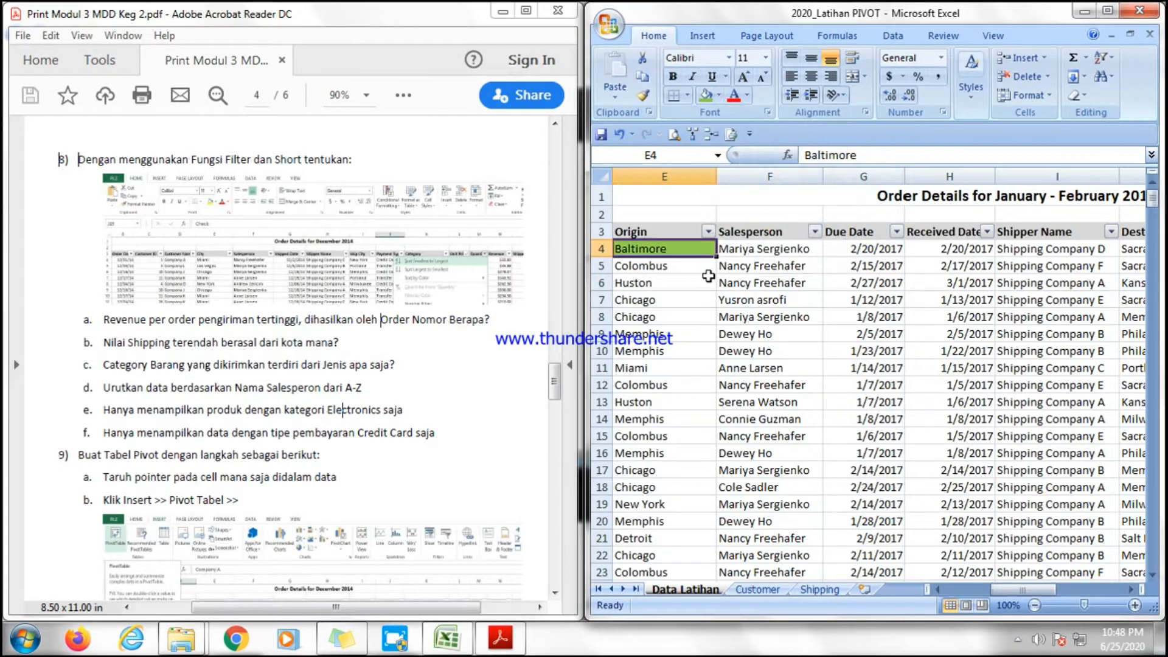
Add a comment reading "Shipping Fee Terendah" to the green Origin cell.
{"action": "right_click", "coordinate": [686, 254]}
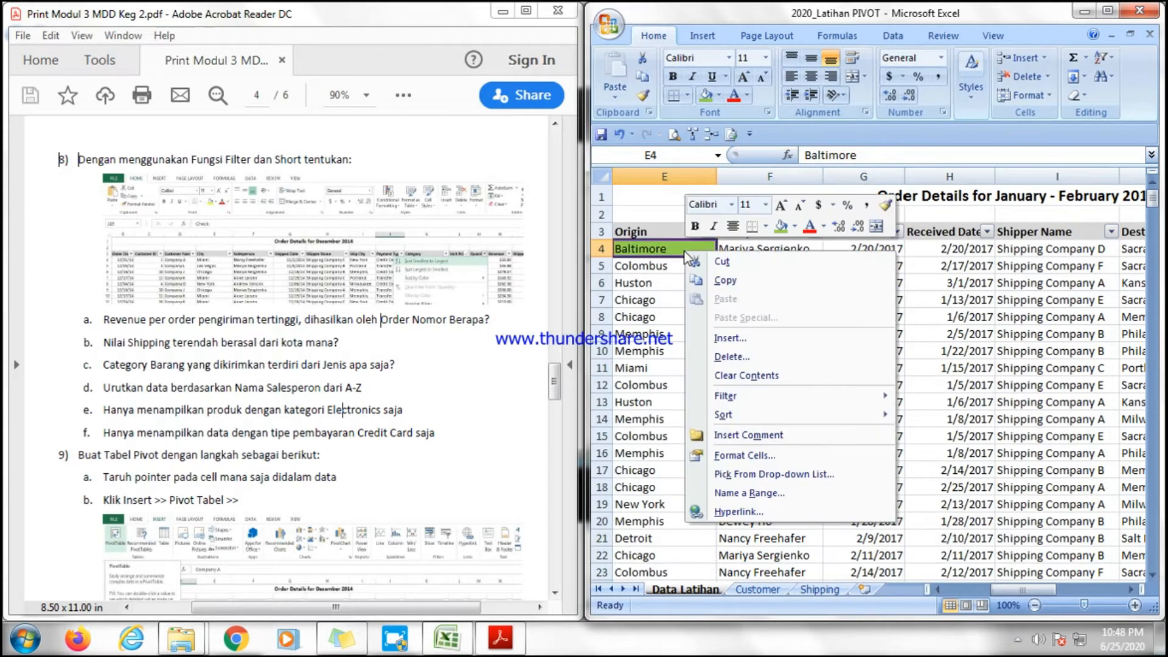
{"action": "left_click", "coordinate": [741, 436]}
{"action": "left_click_drag", "start_coordinate": [777, 241], "coordinate": [704, 241]}
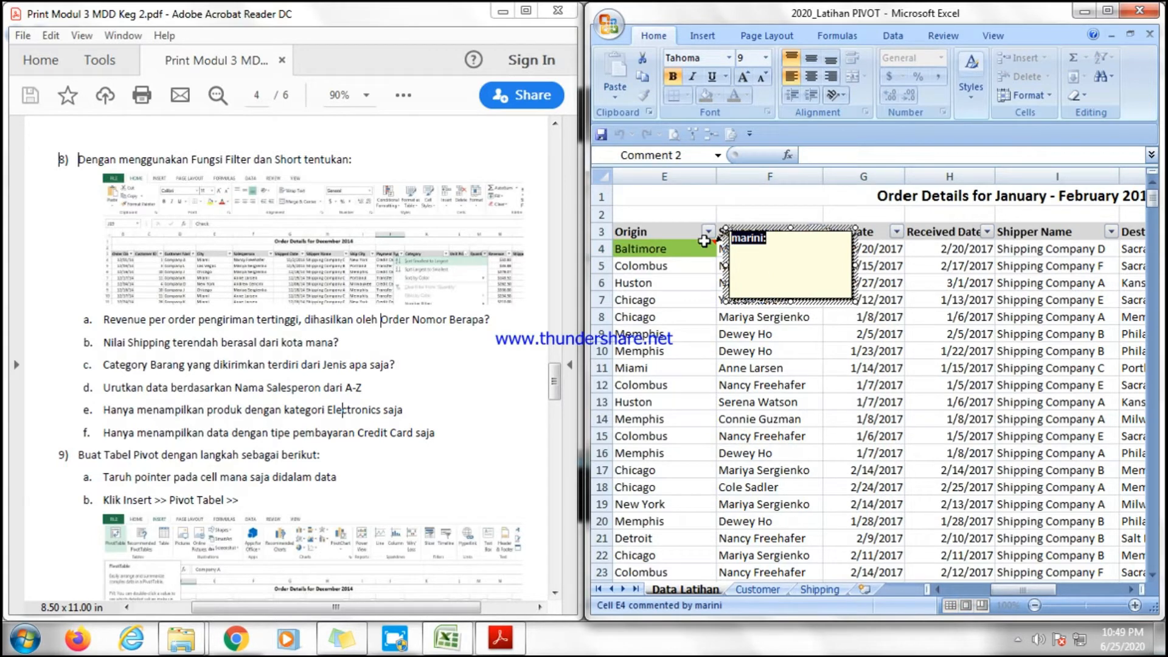
{"action": "type", "text": "B"}
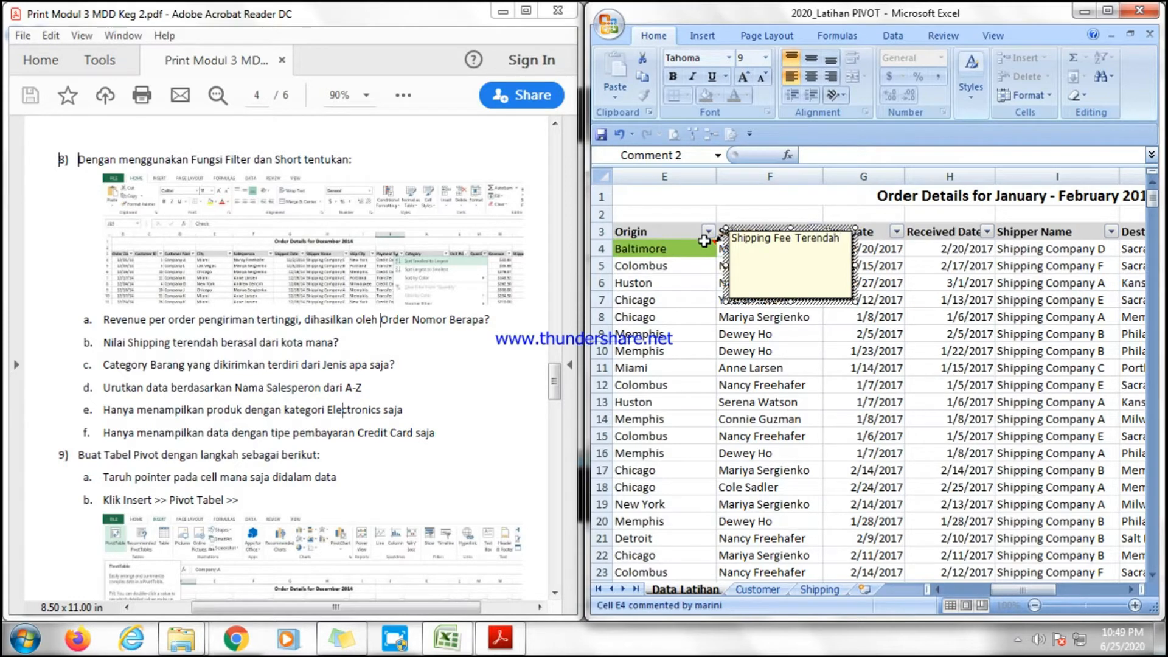
{"action": "left_click", "coordinate": [726, 314]}
{"action": "left_click", "coordinate": [695, 245]}
{"action": "left_click", "coordinate": [734, 317]}
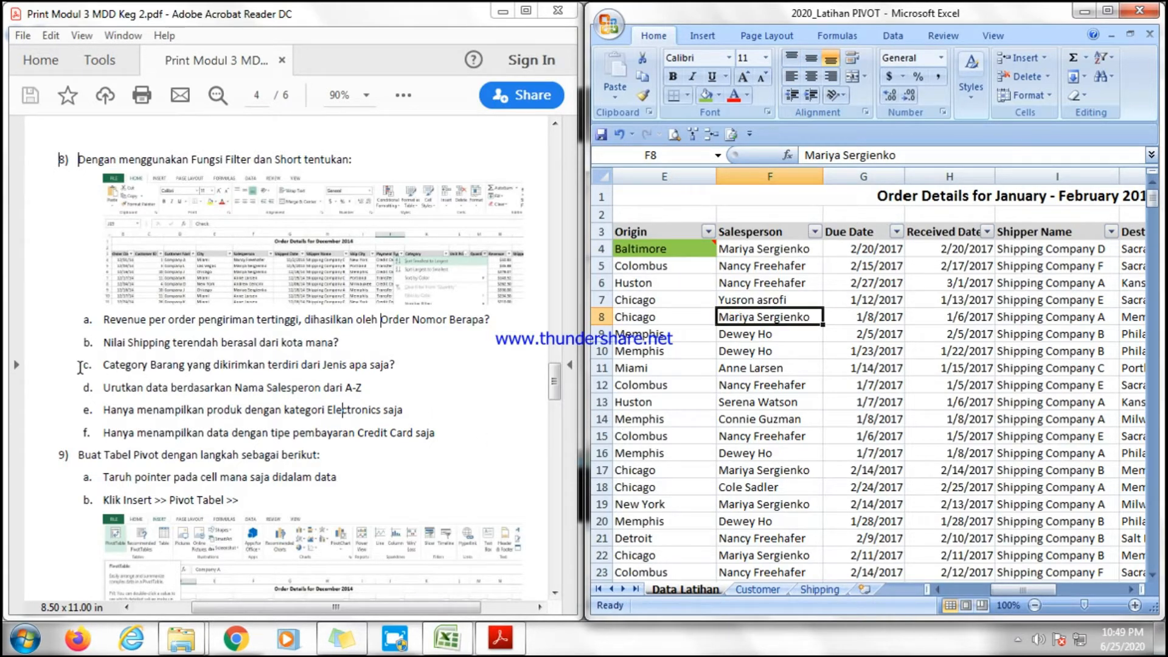
Read question c in the PDF and examine the categories listed in the Freight Category filter.
{"action": "left_click_drag", "start_coordinate": [99, 365], "coordinate": [396, 370]}
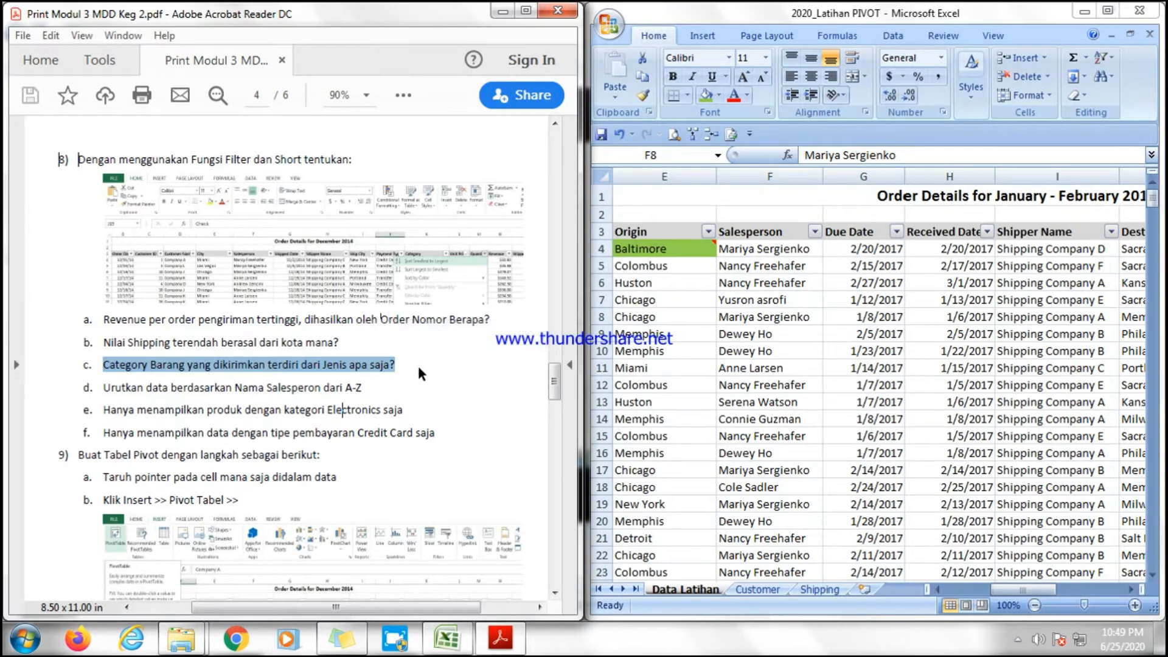
{"action": "left_click", "coordinate": [417, 364]}
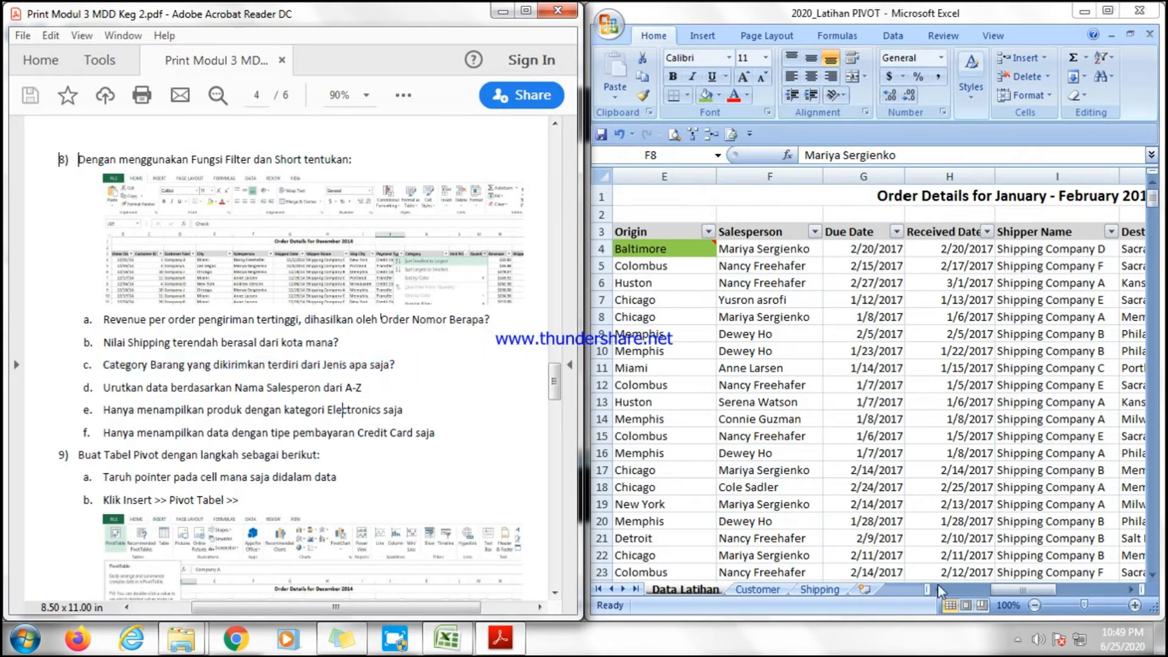
{"action": "left_click", "coordinate": [1011, 585]}
{"action": "left_click_drag", "start_coordinate": [1019, 585], "coordinate": [1051, 589]}
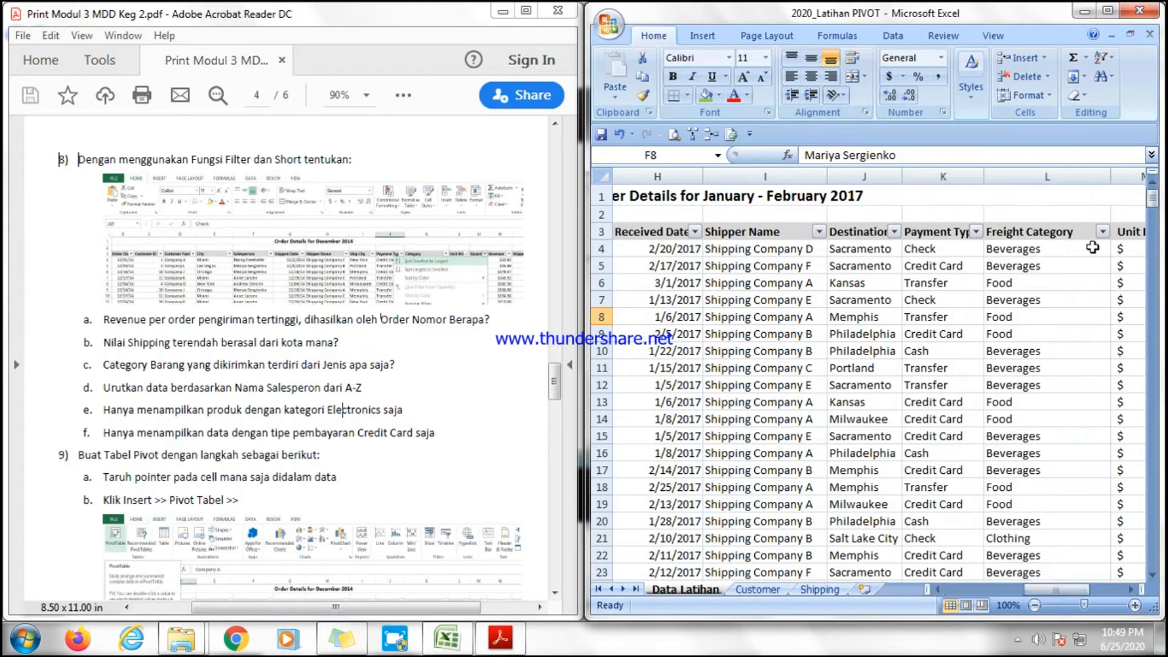
{"action": "left_click", "coordinate": [1102, 232]}
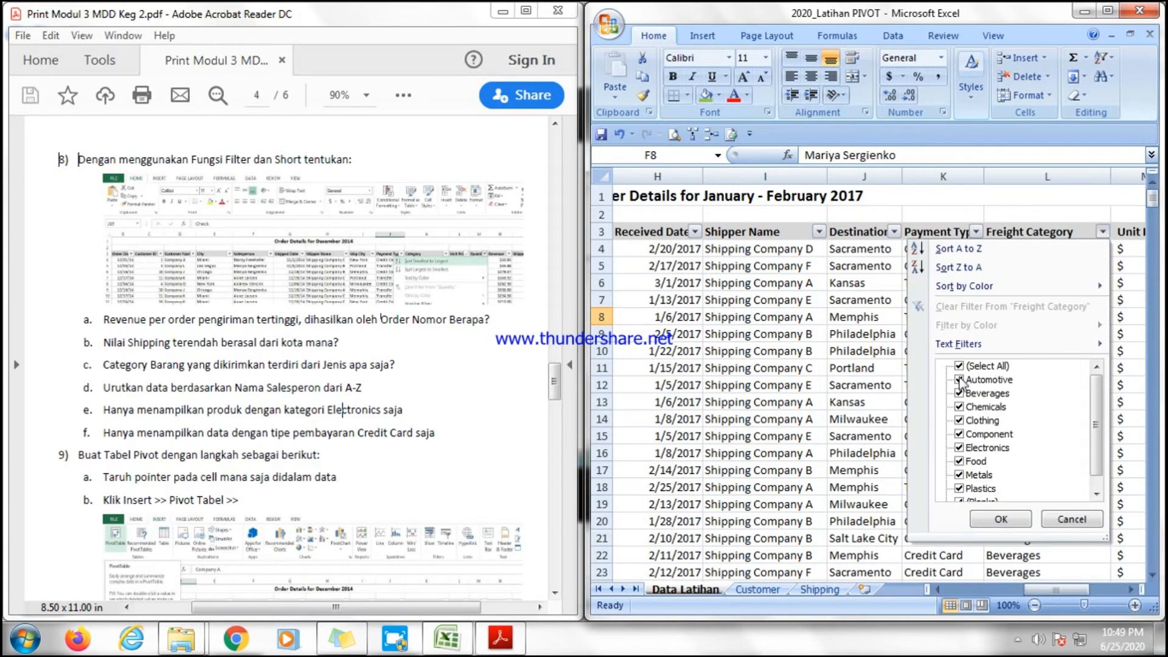
{"action": "left_click_drag", "start_coordinate": [1092, 429], "coordinate": [1104, 439]}
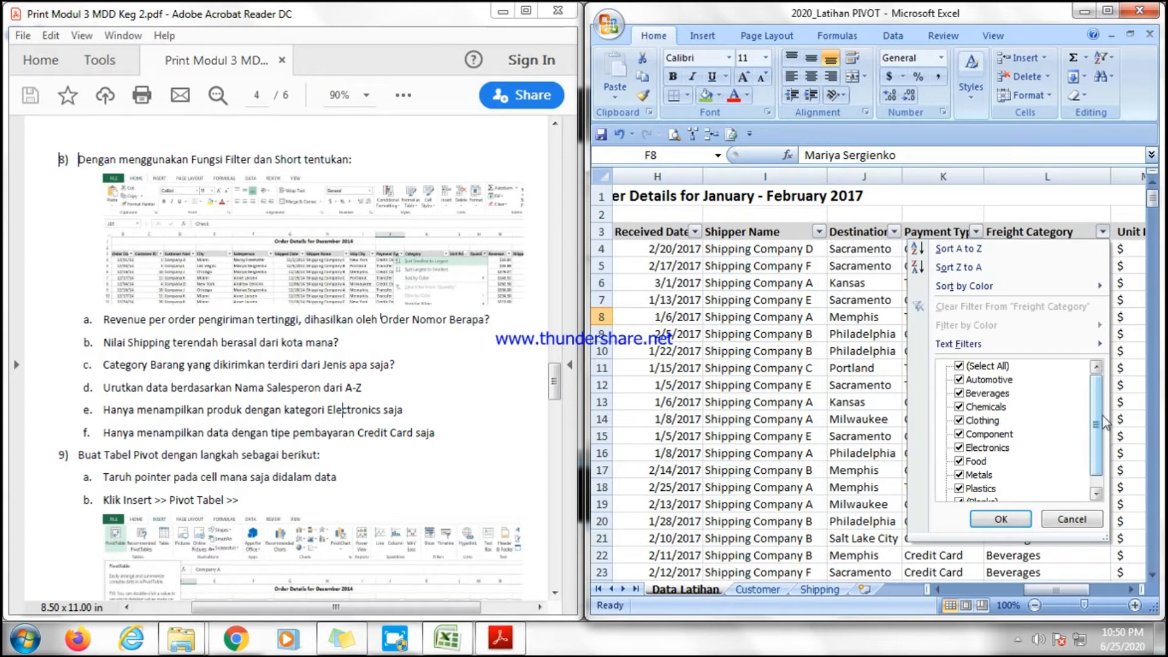
{"action": "left_click_drag", "start_coordinate": [1098, 413], "coordinate": [1100, 422]}
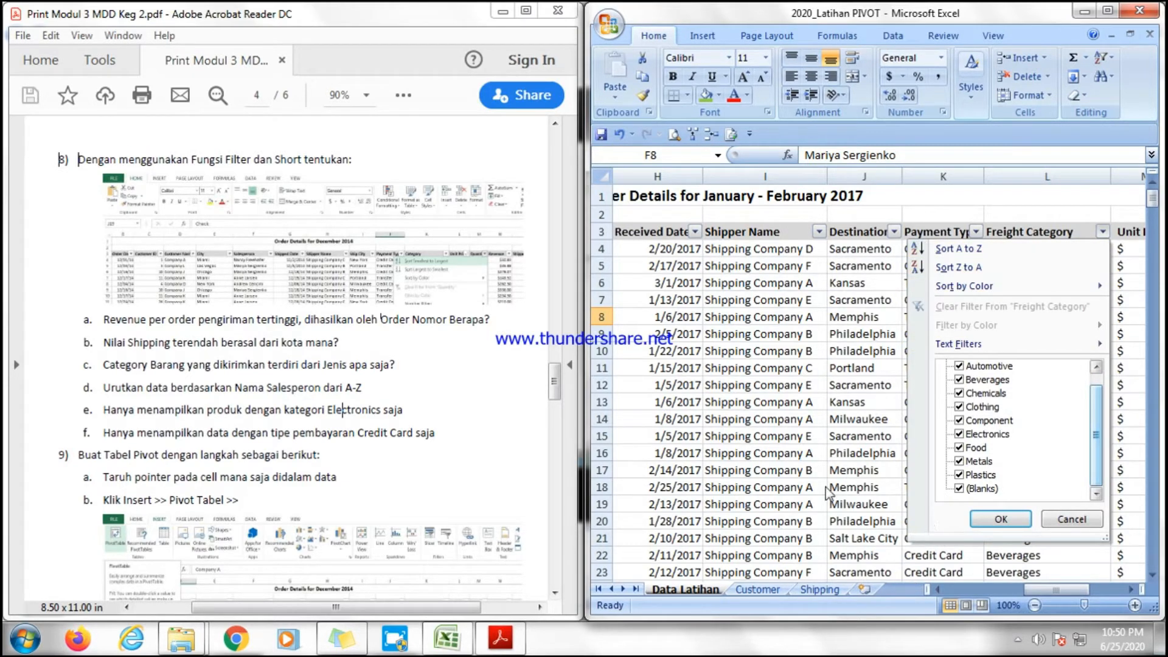
{"action": "left_click", "coordinate": [1001, 519]}
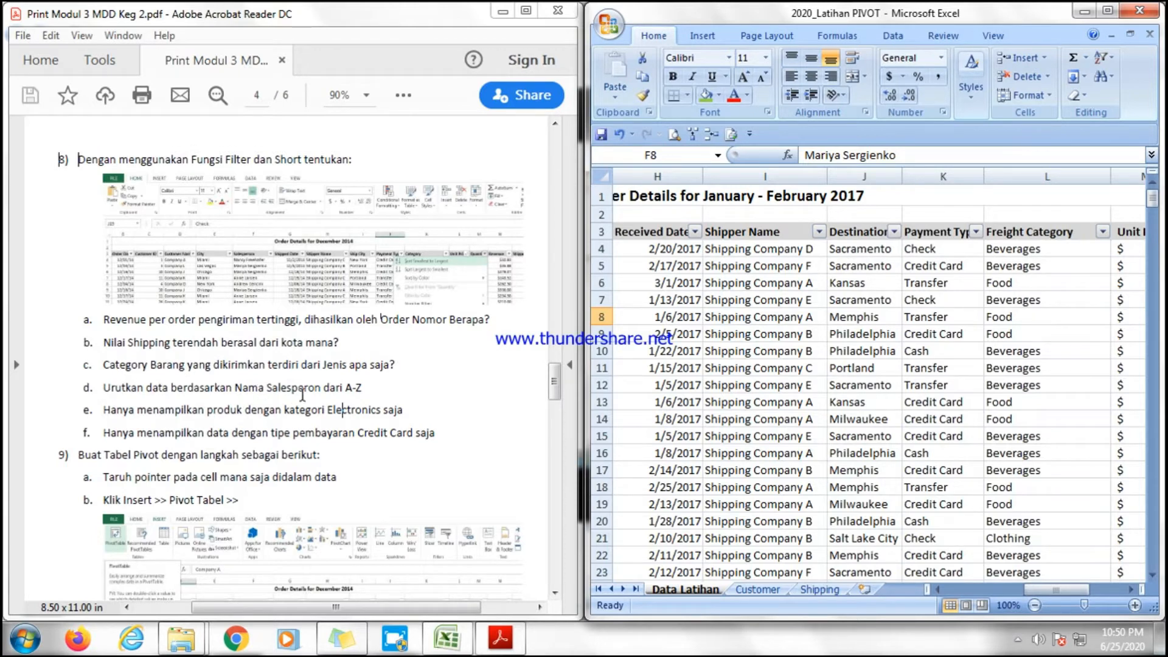
Sort the table by Salesperson from A to Z.
{"action": "left_click", "coordinate": [1009, 586]}
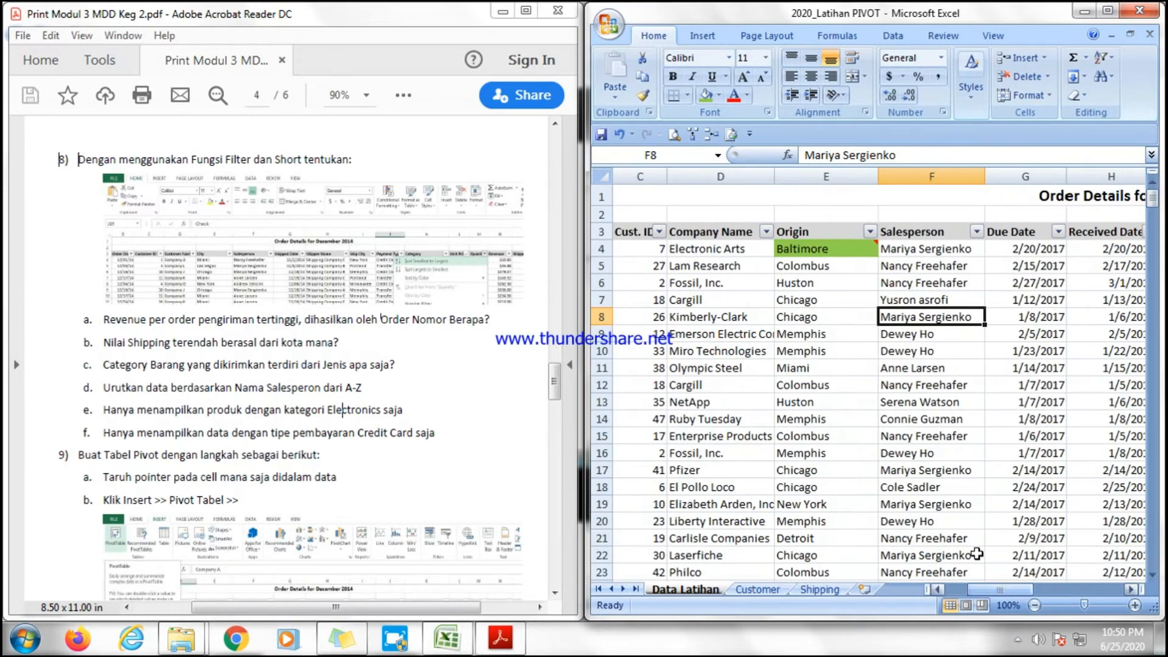
{"action": "left_click", "coordinate": [976, 231]}
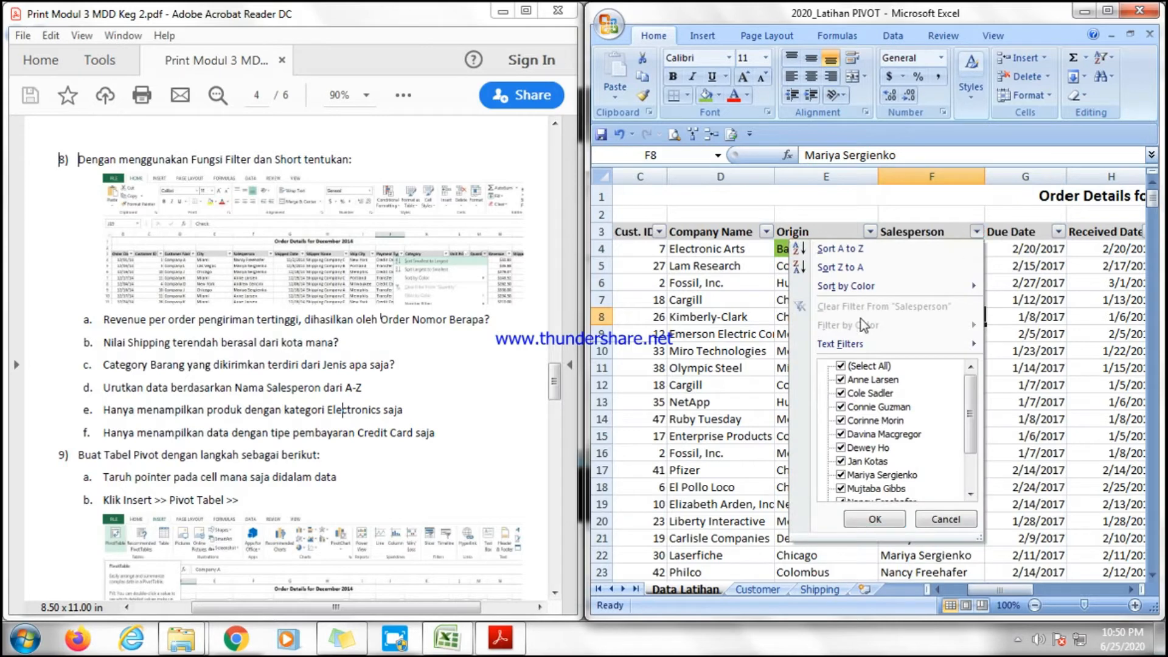
{"action": "left_click", "coordinate": [800, 250]}
{"action": "left_click", "coordinate": [904, 265]}
{"action": "left_click", "coordinate": [913, 470]}
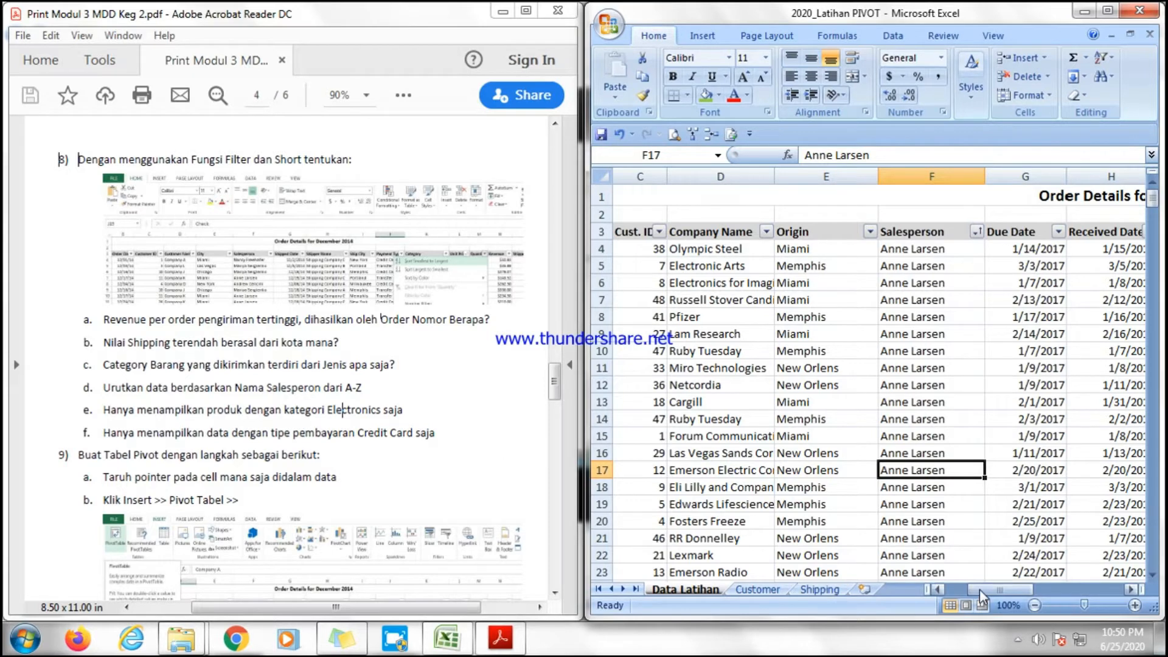
Filter the Freight Category column to show only Electronics.
{"action": "left_click_drag", "start_coordinate": [979, 589], "coordinate": [1040, 583]}
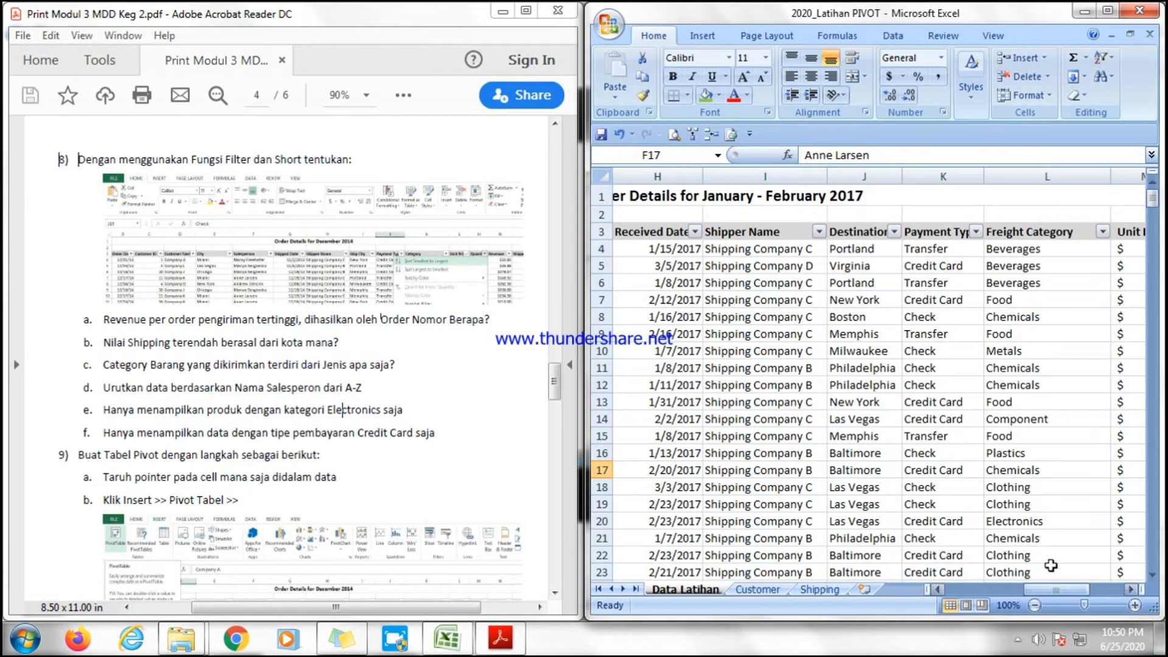
{"action": "left_click", "coordinate": [1103, 232]}
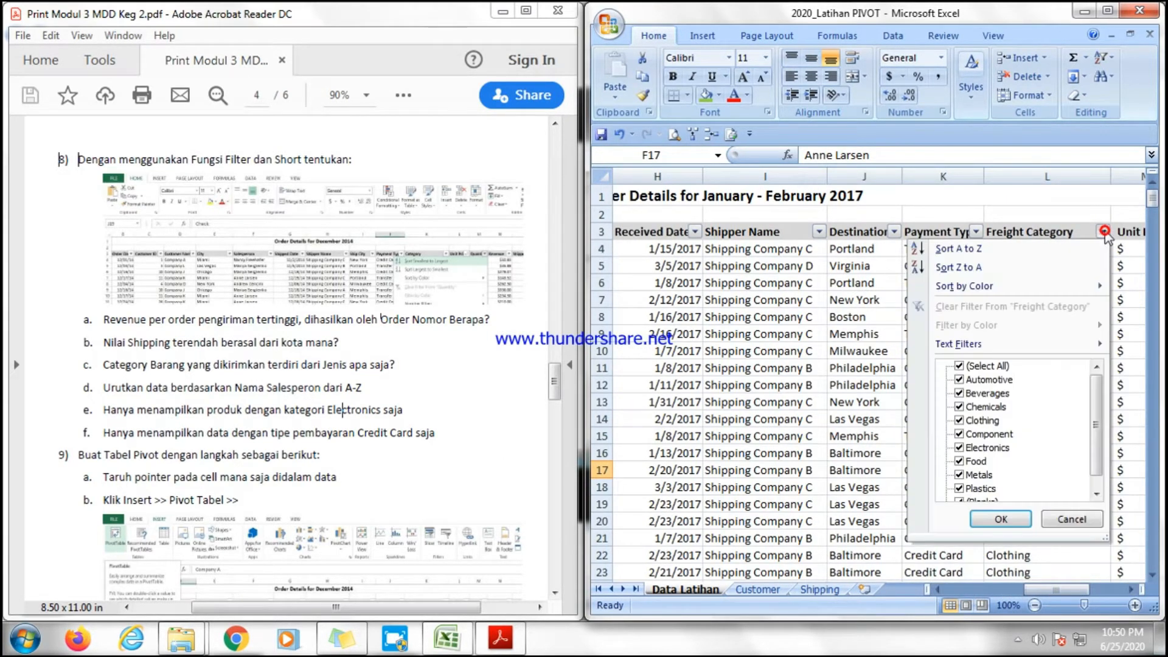
{"action": "left_click", "coordinate": [961, 366]}
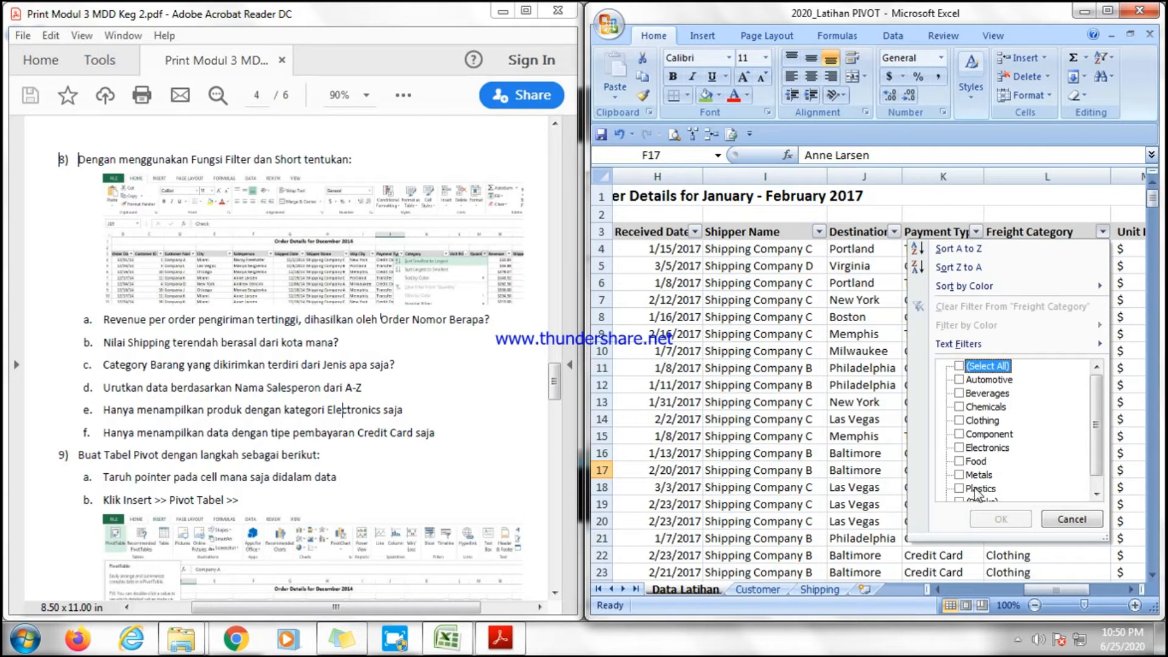
{"action": "left_click", "coordinate": [959, 448]}
{"action": "left_click", "coordinate": [990, 519]}
Scroll through the filtered Electronics records to review them.
{"action": "scroll", "coordinate": [1053, 394], "scroll_direction": "down", "scroll_amount": 12}
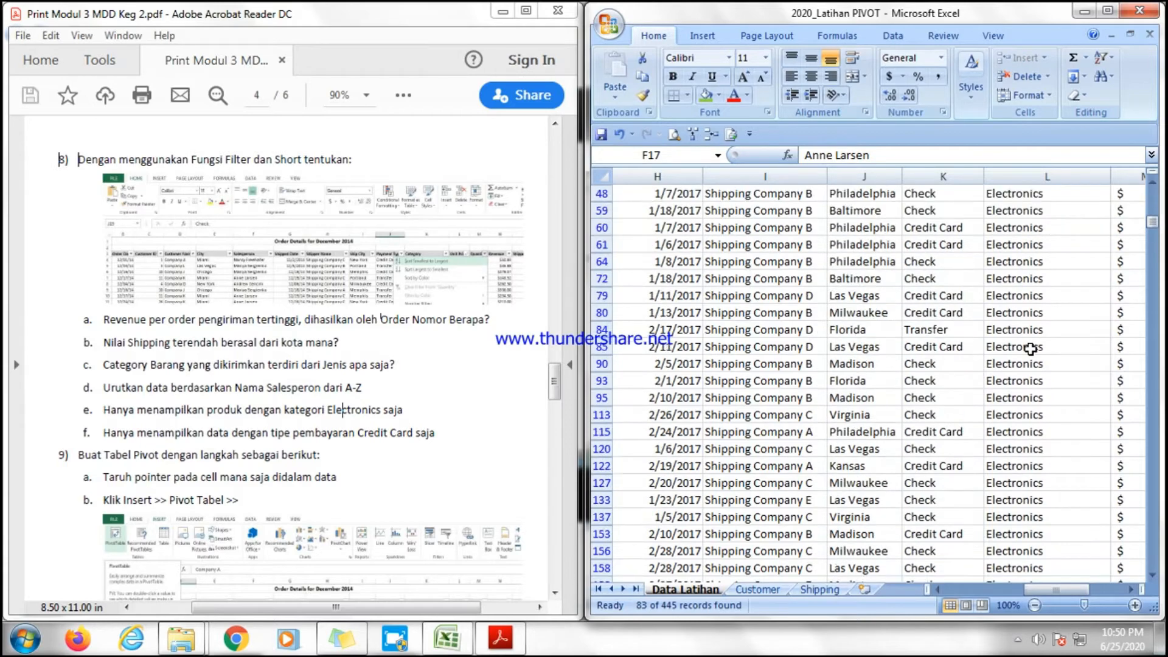
{"action": "scroll", "coordinate": [1053, 394], "scroll_direction": "down", "scroll_amount": 5}
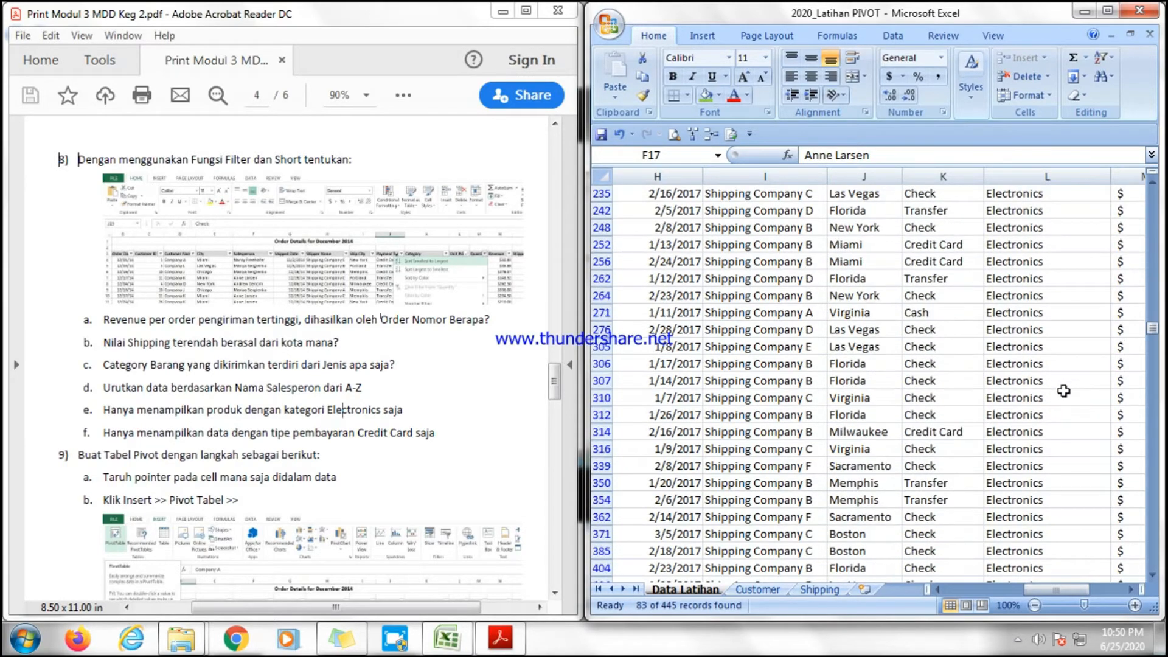
{"action": "scroll", "coordinate": [1061, 398], "scroll_direction": "up", "scroll_amount": 7}
{"action": "scroll", "coordinate": [1061, 398], "scroll_direction": "up", "scroll_amount": 15}
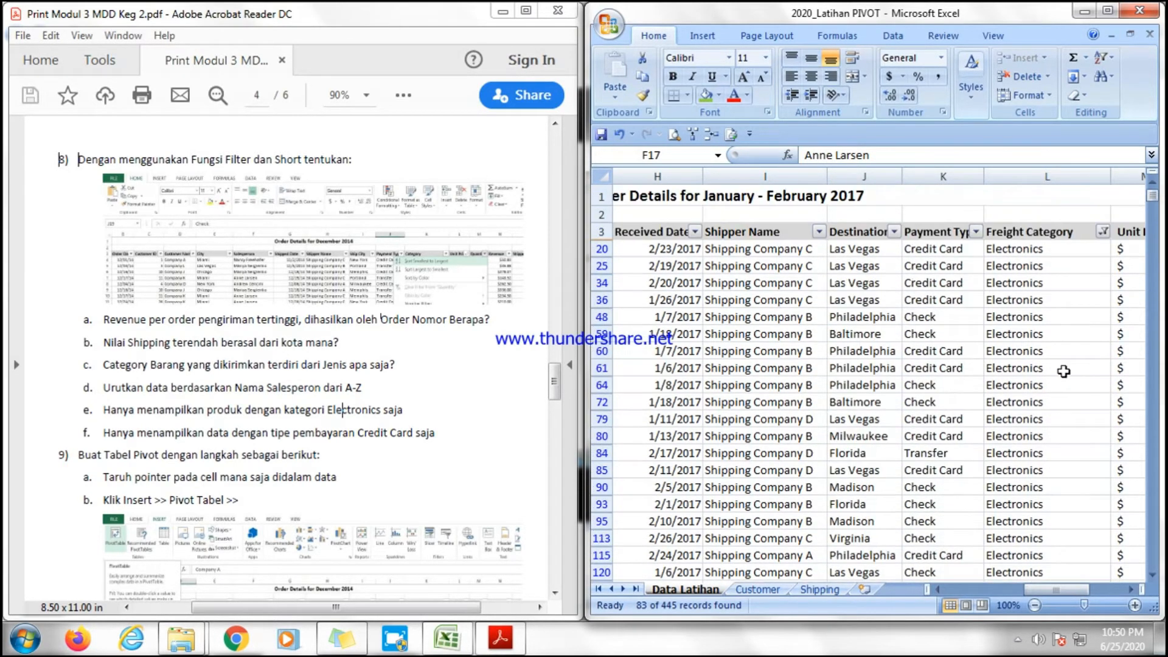
{"action": "left_click", "coordinate": [666, 368]}
{"action": "left_click", "coordinate": [711, 453]}
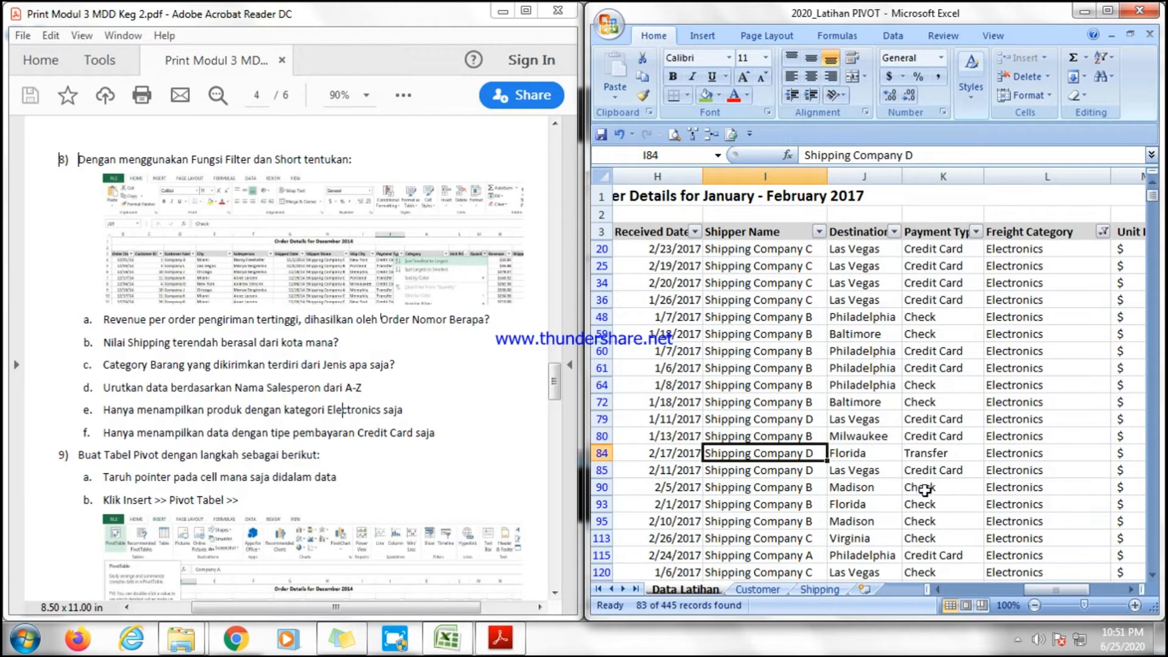
{"action": "left_click", "coordinate": [896, 411]}
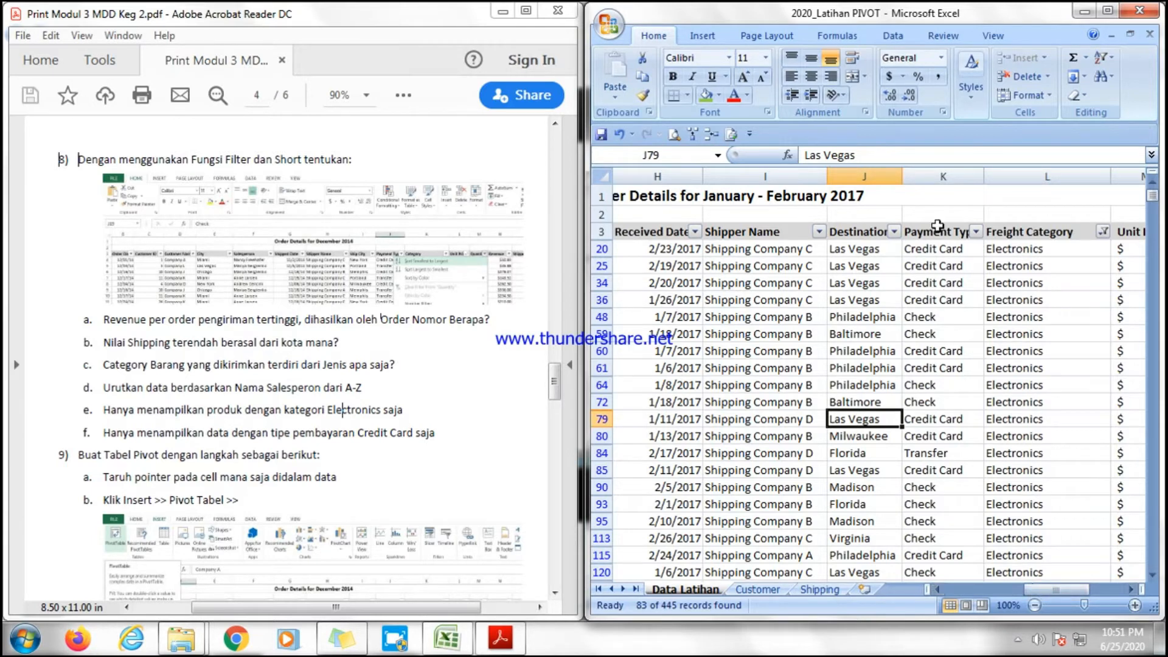
{"action": "left_click", "coordinate": [975, 233]}
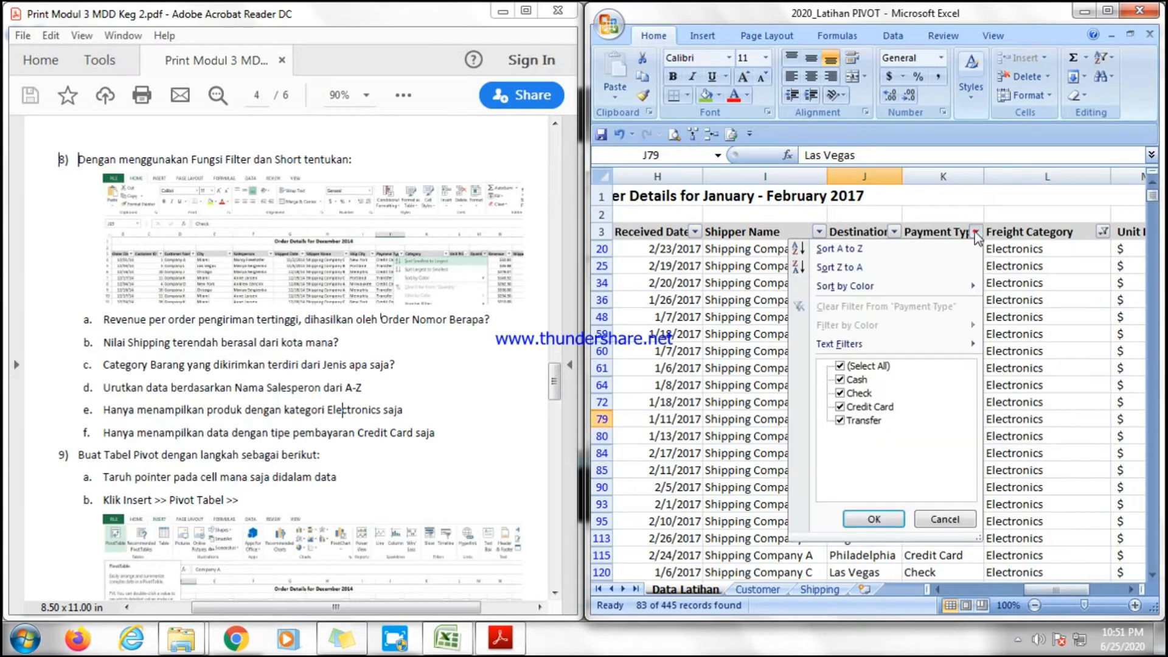
{"action": "left_click", "coordinate": [841, 367]}
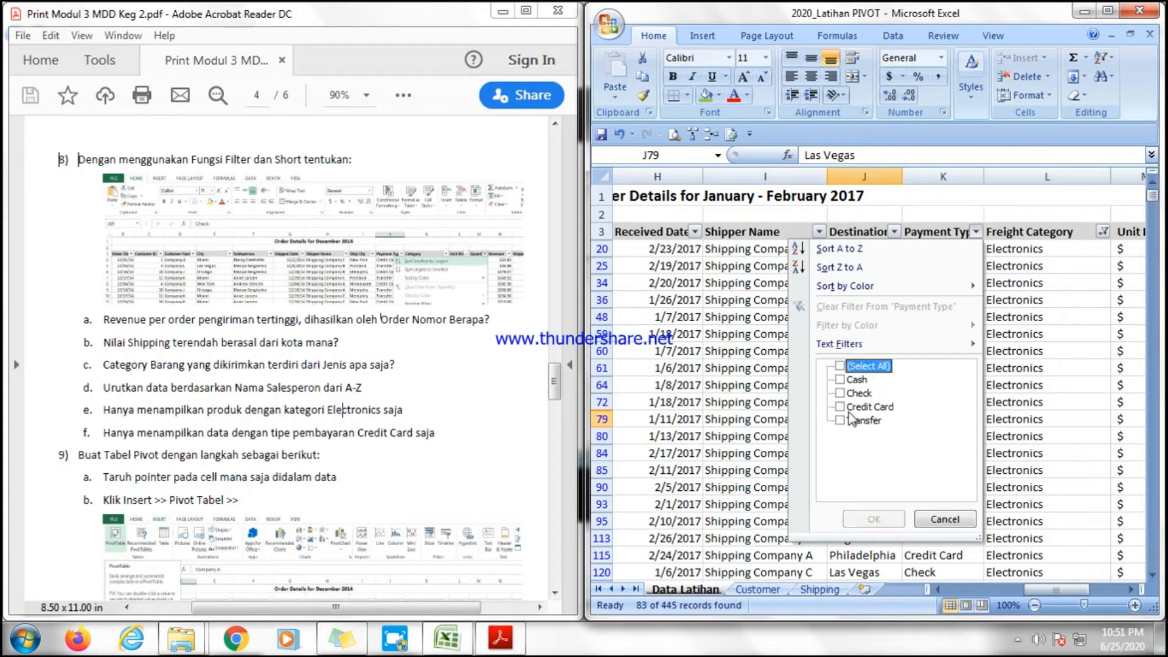
{"action": "left_click", "coordinate": [939, 518]}
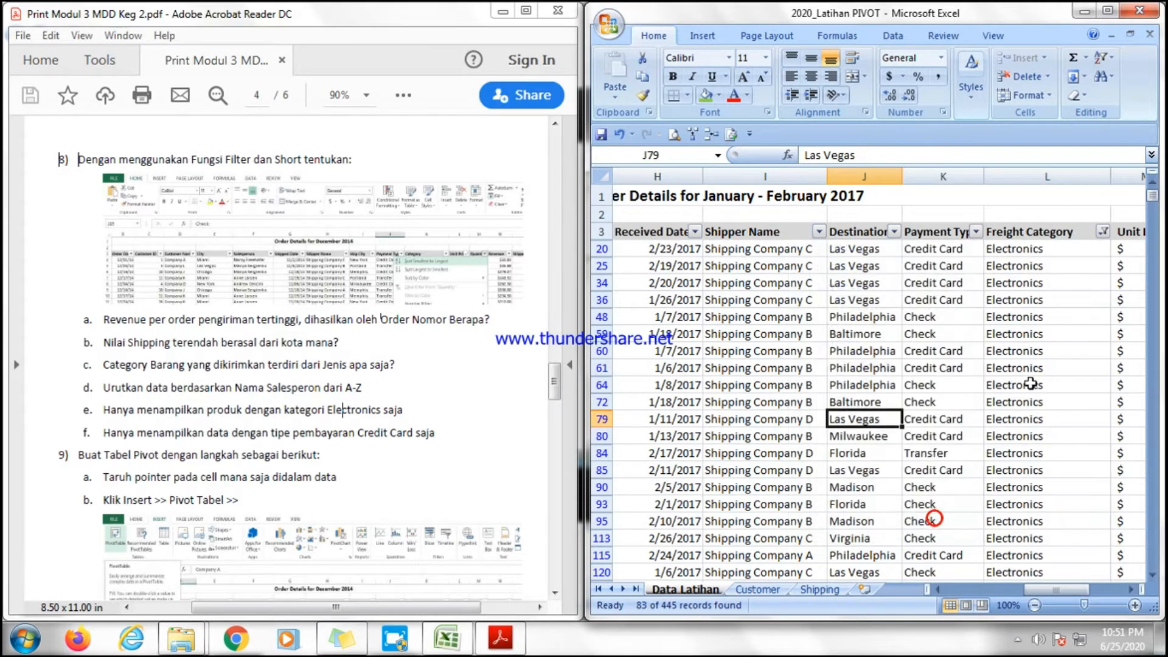
Clear the Freight Category filter to show all categories again.
{"action": "left_click", "coordinate": [1101, 231]}
{"action": "left_click", "coordinate": [959, 366]}
{"action": "left_click", "coordinate": [1000, 519]}
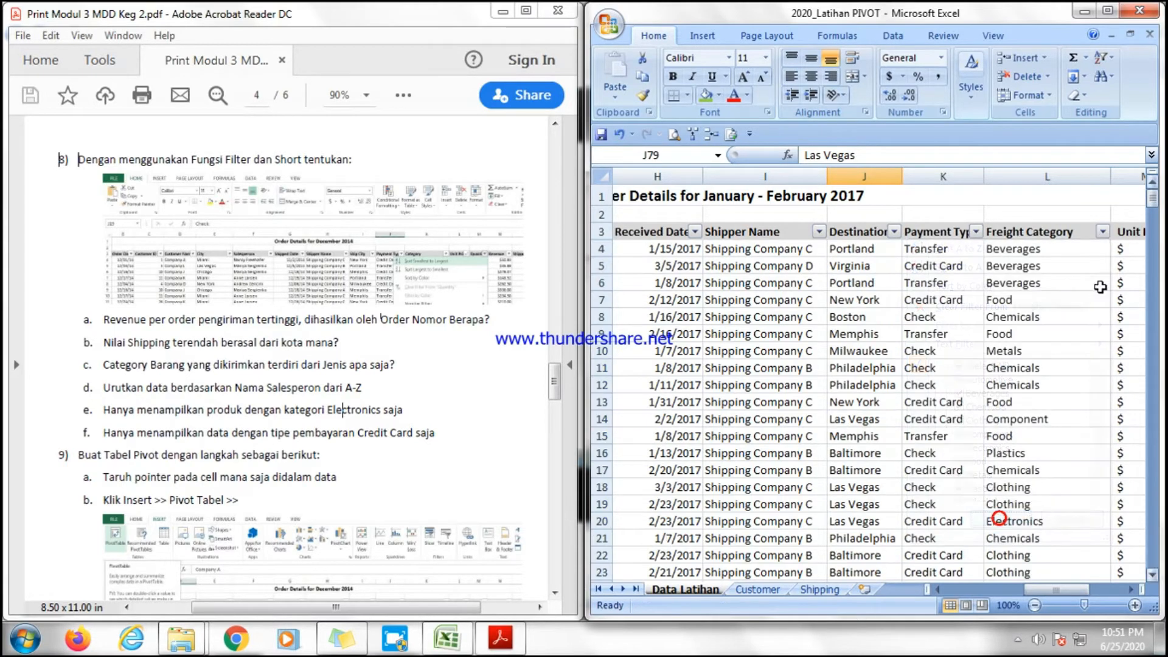
Filter the Payment Type column to show only Credit Card records and scroll through them.
{"action": "left_click", "coordinate": [976, 232]}
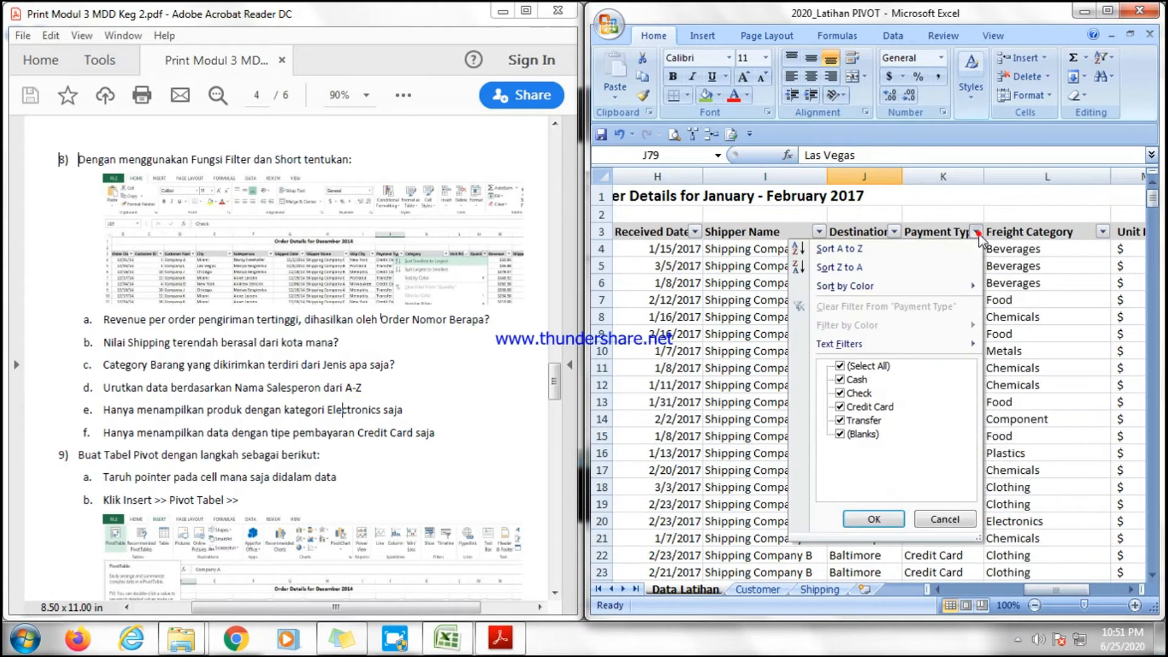
{"action": "left_click", "coordinate": [839, 366]}
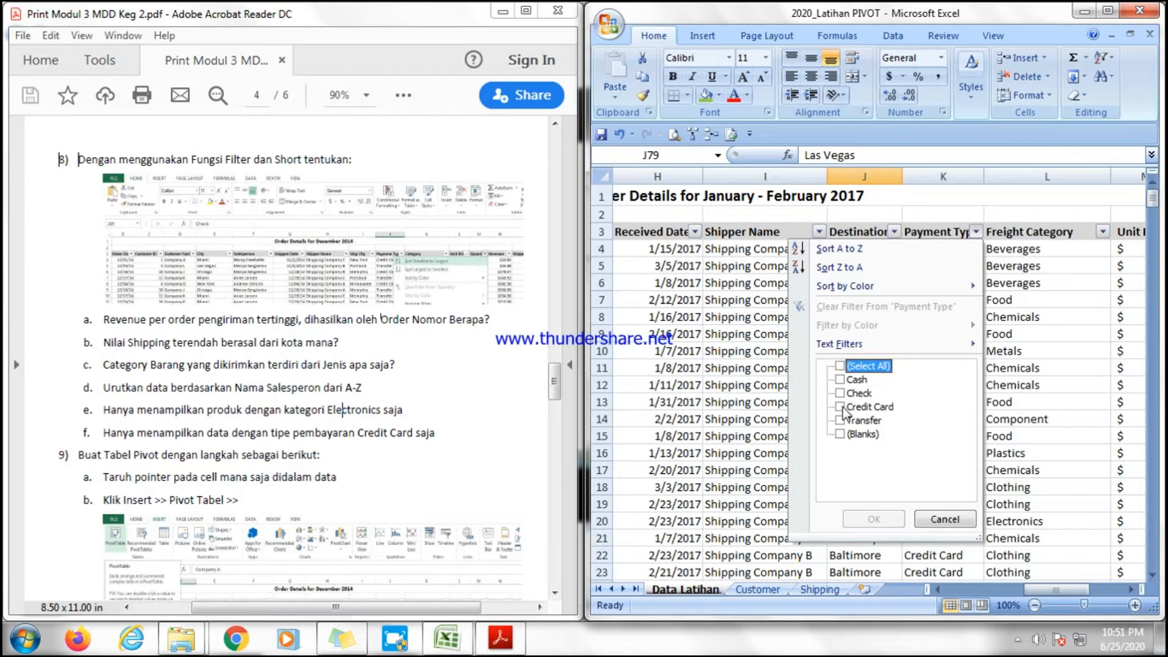
{"action": "left_click", "coordinate": [841, 407]}
{"action": "left_click", "coordinate": [885, 521]}
{"action": "left_click", "coordinate": [1062, 438]}
{"action": "scroll", "coordinate": [1058, 450], "scroll_direction": "down", "scroll_amount": 6}
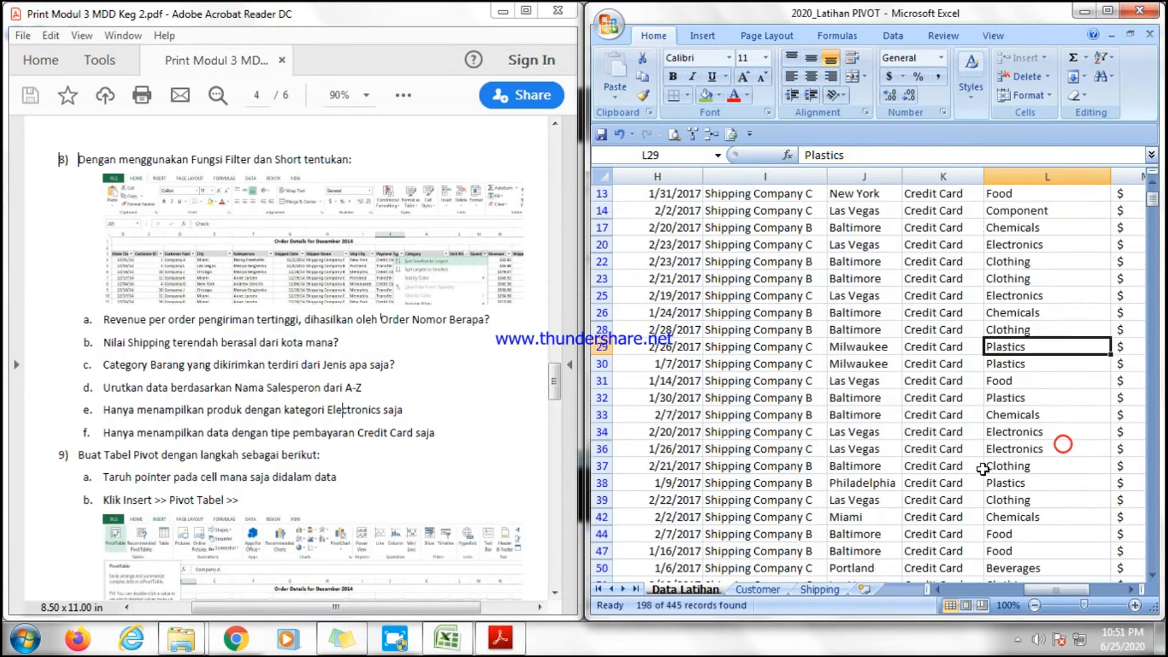
{"action": "scroll", "coordinate": [1055, 462], "scroll_direction": "up", "scroll_amount": 6}
{"action": "left_click", "coordinate": [943, 436]}
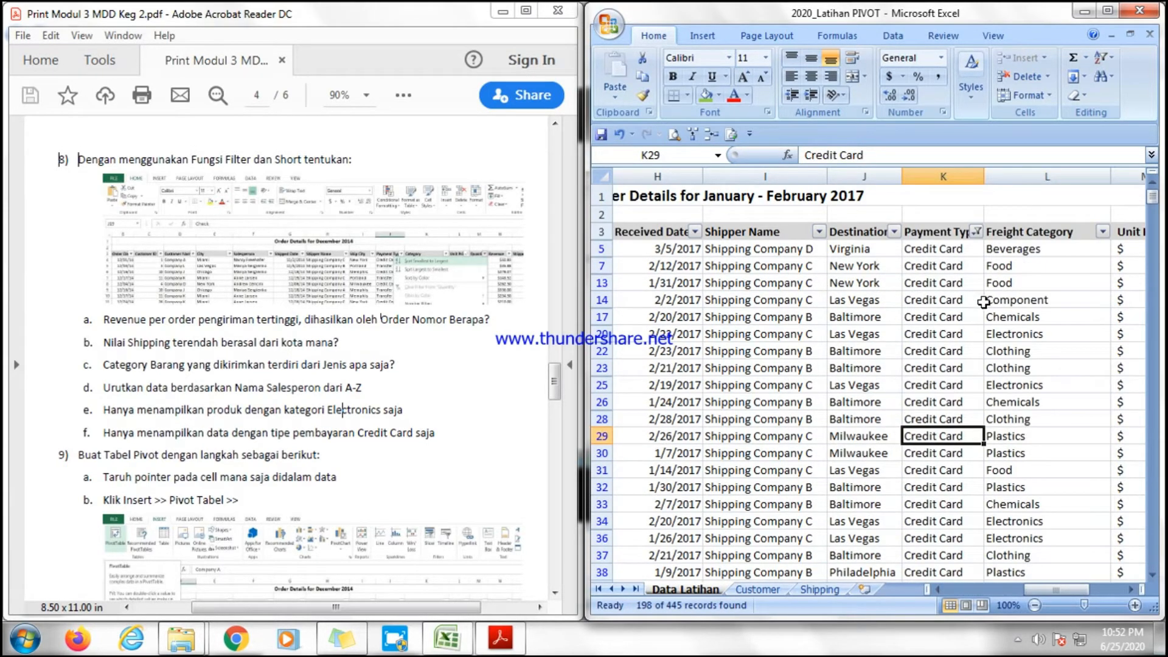
Clear the Payment Type filter by reselecting all payment types.
{"action": "left_click", "coordinate": [976, 232]}
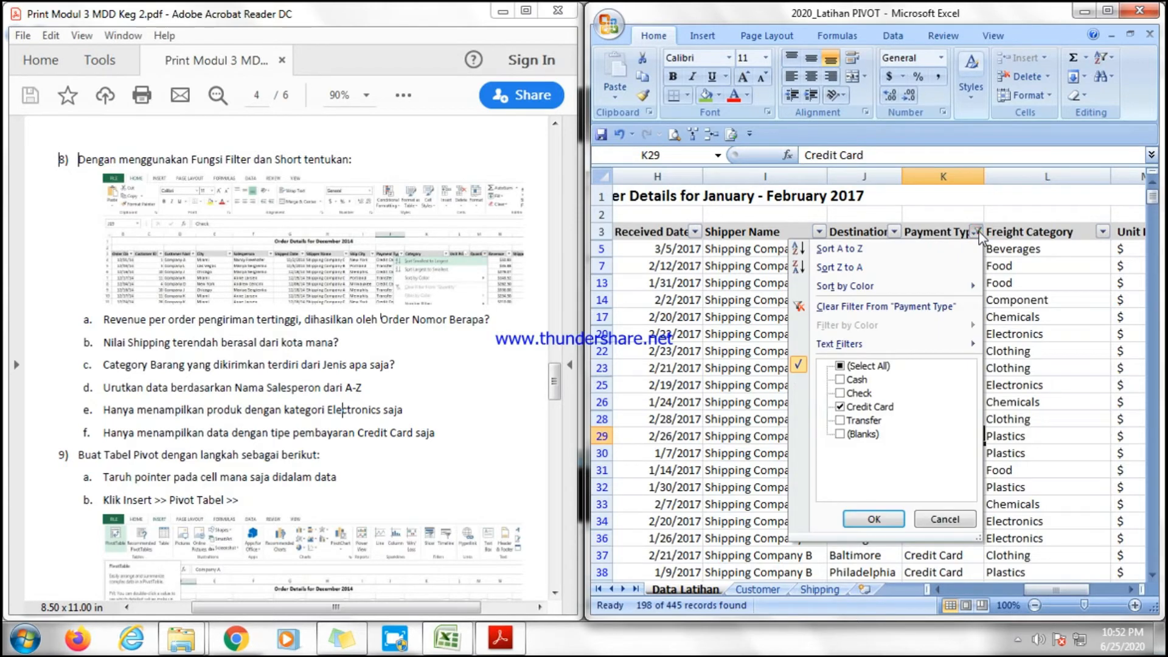
{"action": "left_click", "coordinate": [840, 366]}
{"action": "left_click", "coordinate": [873, 518]}
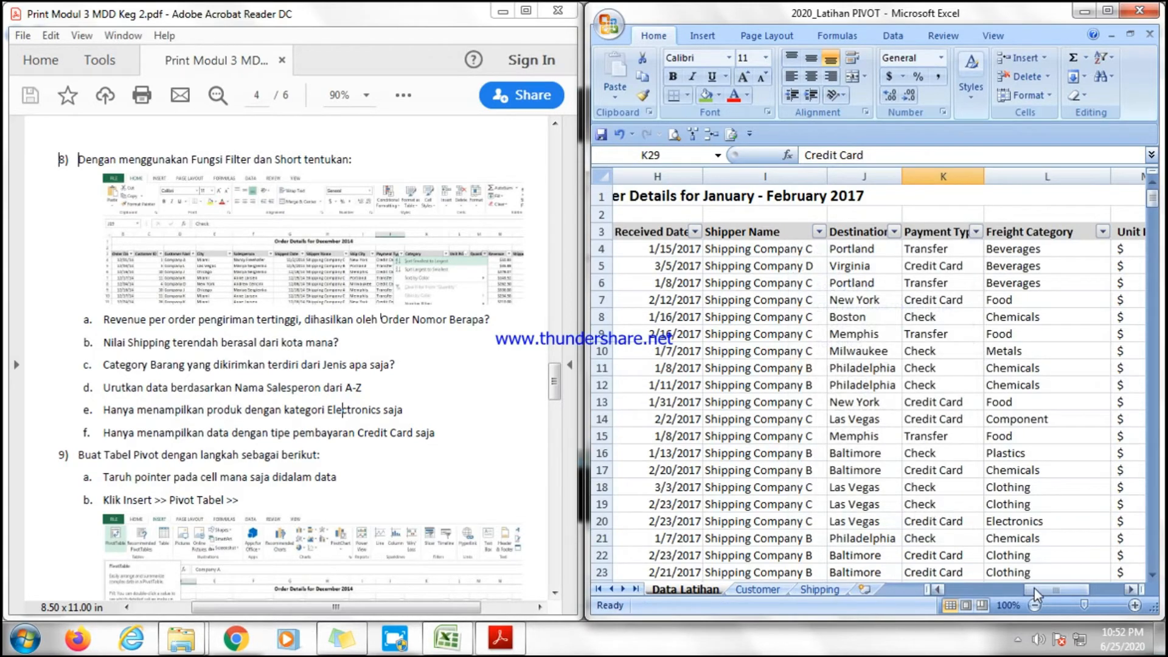
Sort the table by Order ID from smallest to largest.
{"action": "left_click_drag", "start_coordinate": [1036, 593], "coordinate": [954, 593]}
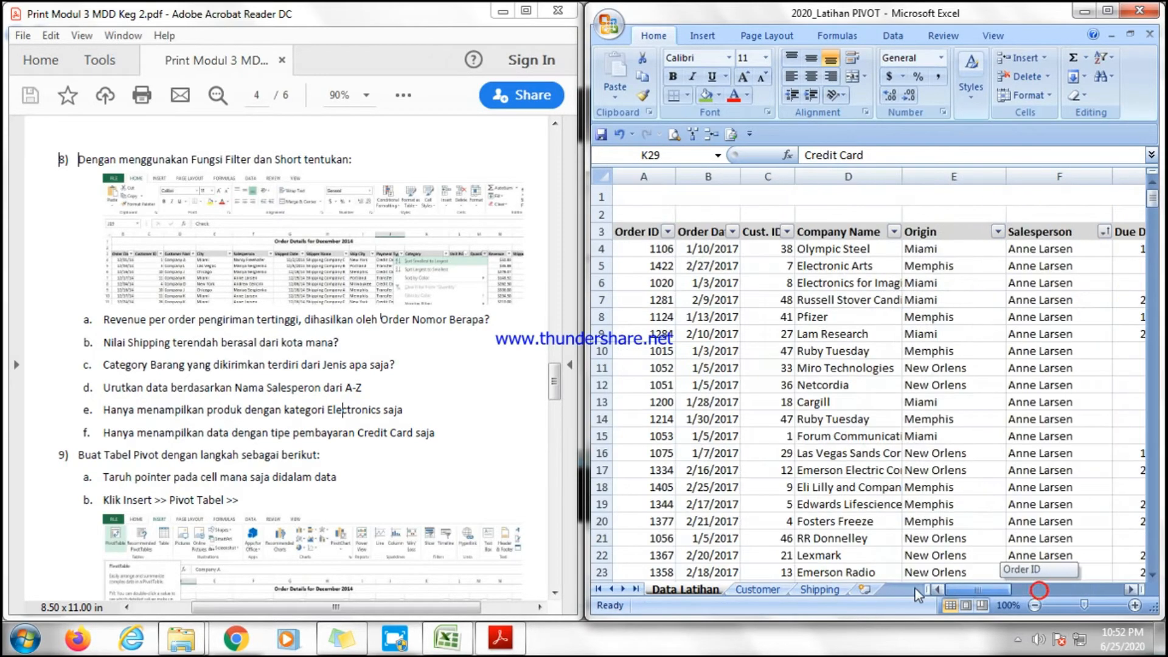
{"action": "left_click", "coordinate": [667, 232]}
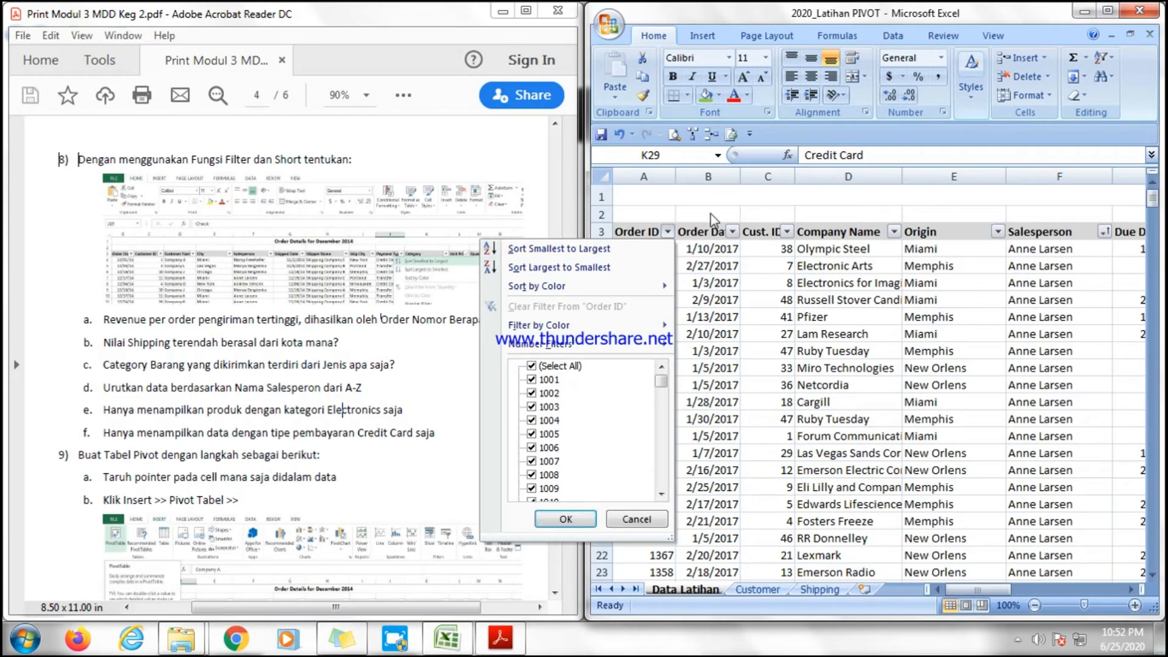
{"action": "left_click", "coordinate": [698, 241]}
{"action": "left_click", "coordinate": [668, 232]}
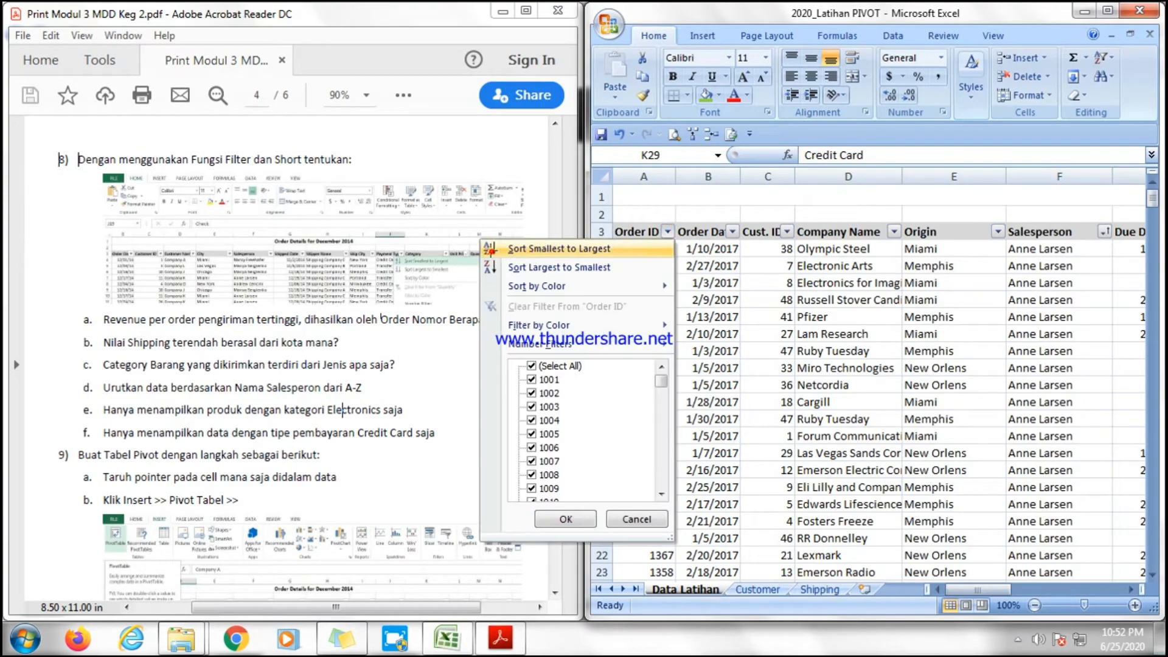
{"action": "left_click", "coordinate": [558, 248]}
{"action": "left_click", "coordinate": [848, 385]}
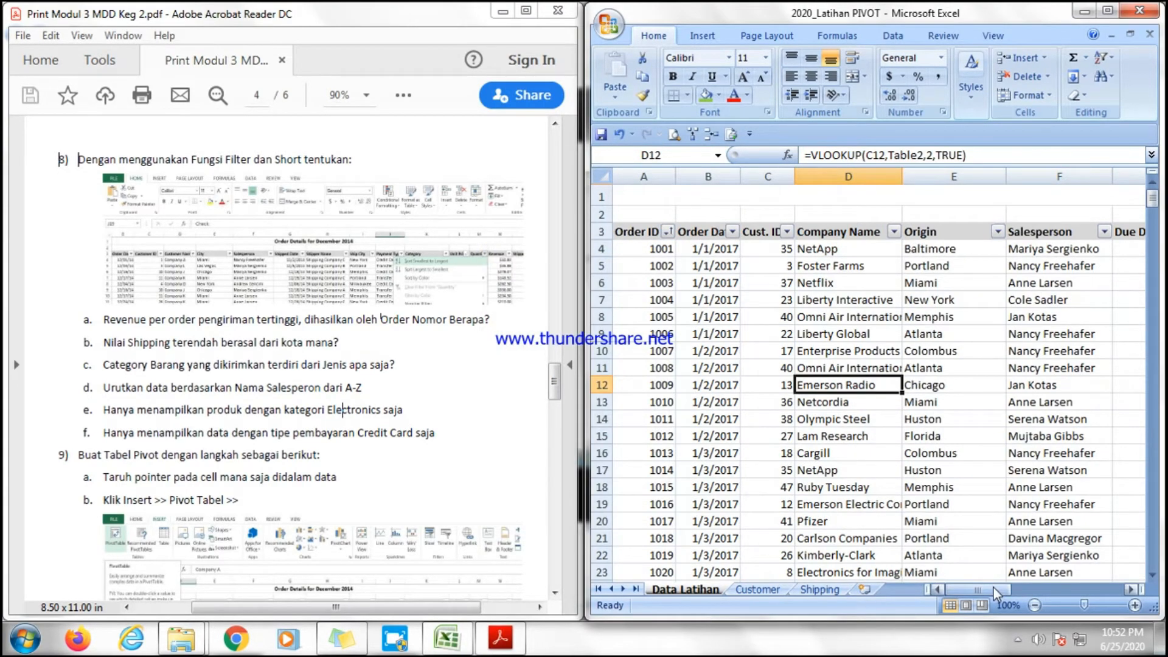
Scroll through the sorted records and read the PivotTable instructions of question 9 in the PDF.
{"action": "left_click_drag", "start_coordinate": [995, 592], "coordinate": [966, 589]}
{"action": "scroll", "coordinate": [839, 466], "scroll_direction": "down", "scroll_amount": 20}
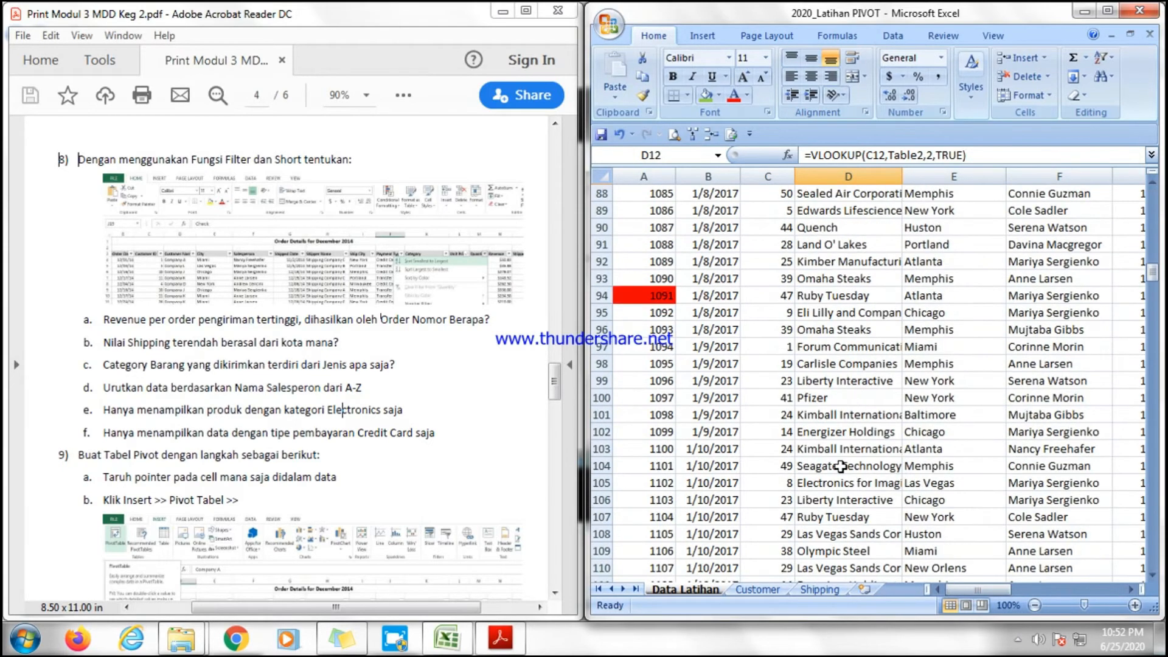
{"action": "scroll", "coordinate": [840, 466], "scroll_direction": "up", "scroll_amount": 20}
{"action": "left_click", "coordinate": [797, 434]}
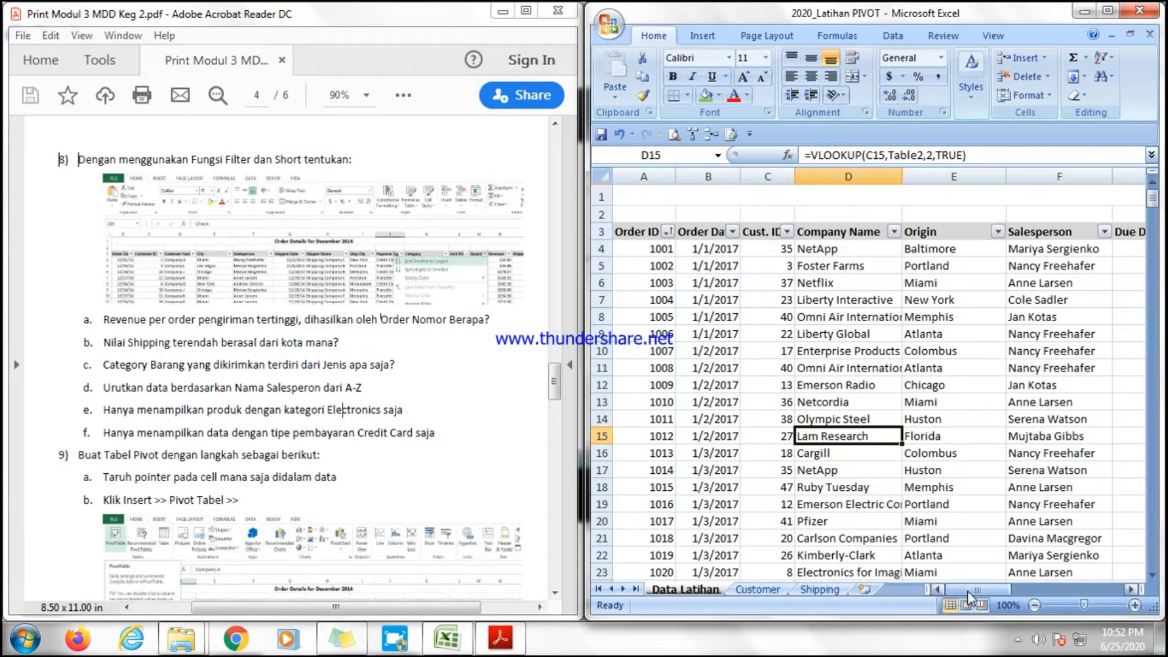
{"action": "left_click_drag", "start_coordinate": [554, 386], "coordinate": [555, 408]}
{"action": "left_click", "coordinate": [777, 394]}
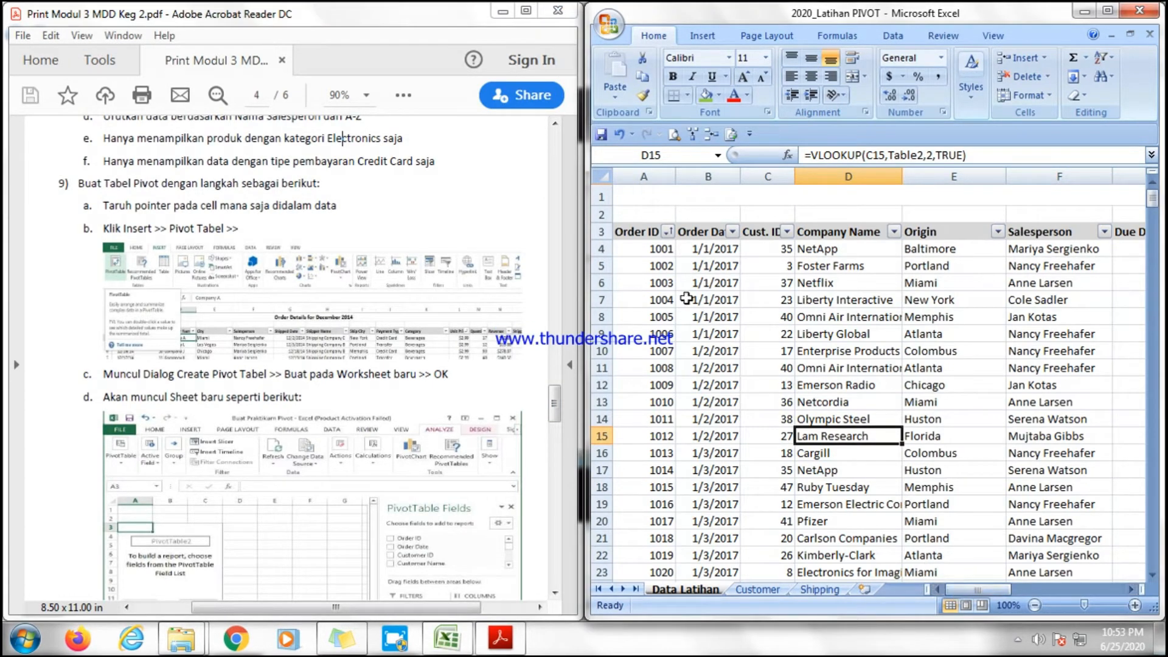
Insert a PivotTable from the Data Latihan table on a new worksheet.
{"action": "left_click", "coordinate": [677, 280]}
{"action": "left_click", "coordinate": [709, 350]}
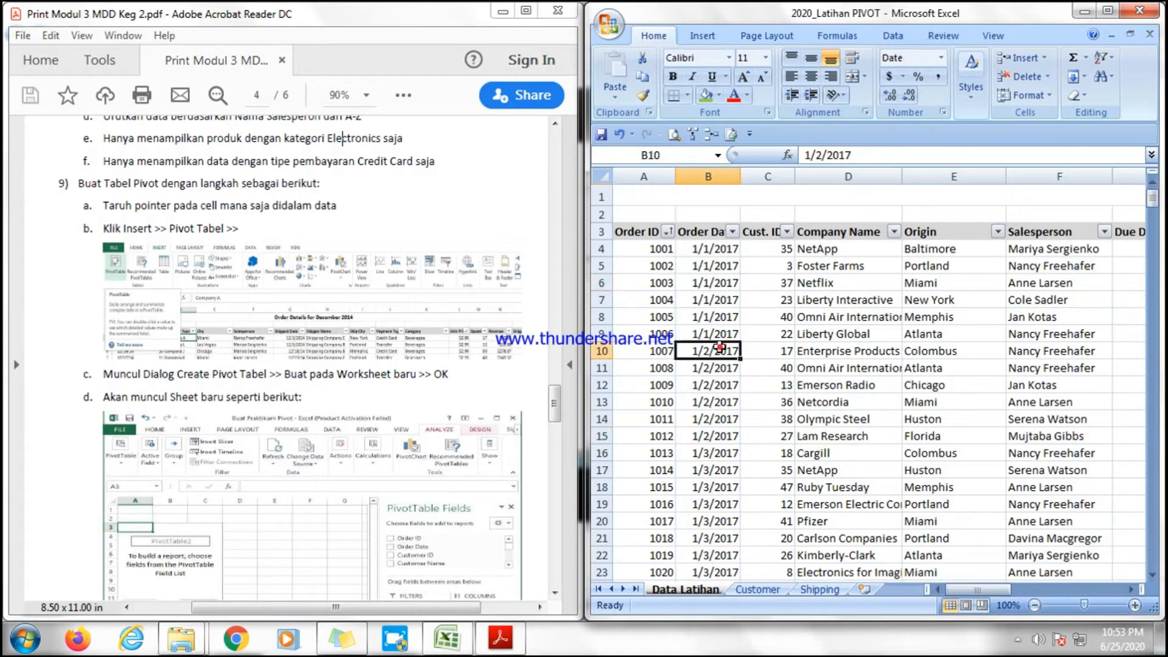
{"action": "left_click", "coordinate": [710, 286]}
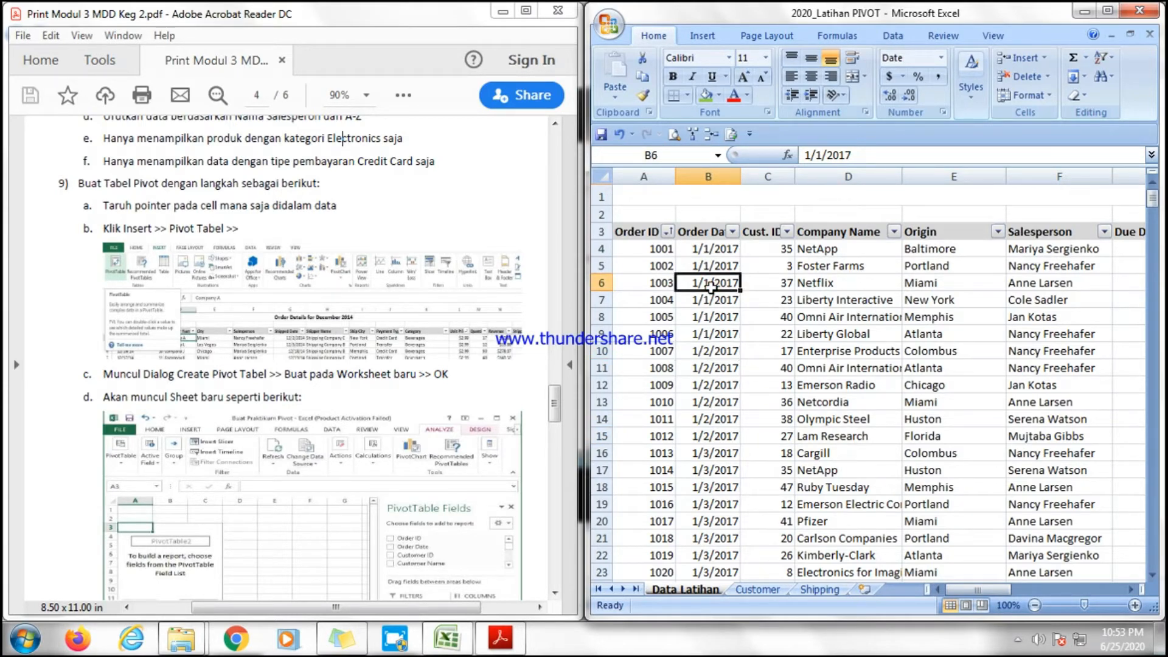
{"action": "left_click", "coordinate": [851, 321]}
{"action": "left_click", "coordinate": [970, 296]}
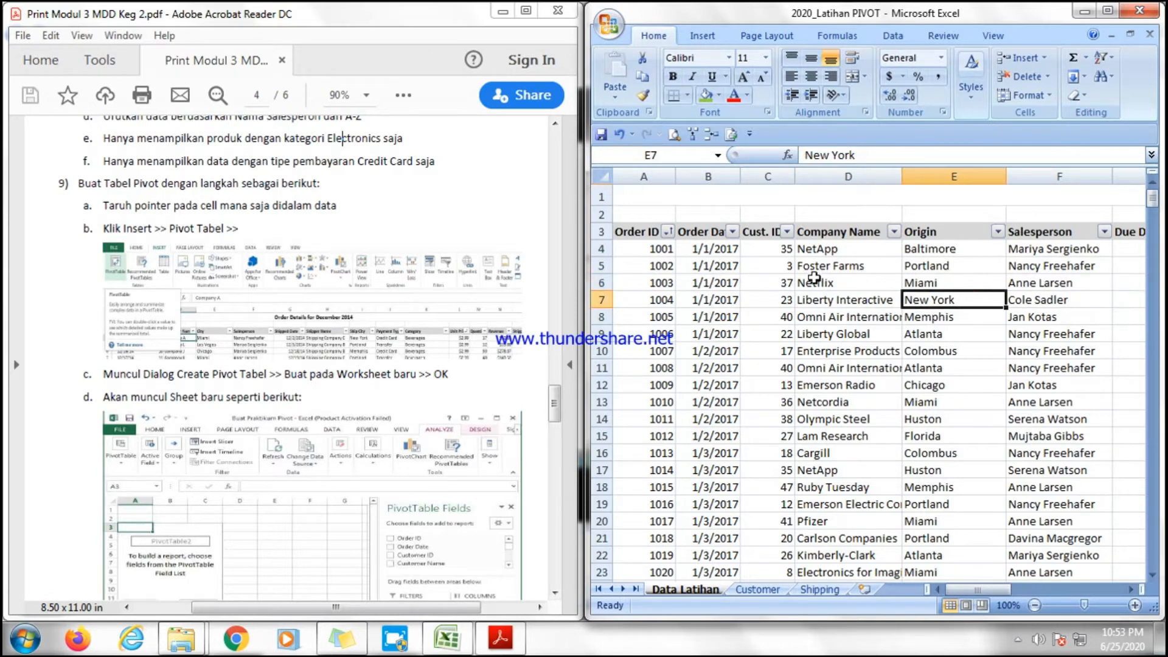
{"action": "left_click", "coordinate": [804, 333]}
{"action": "left_click", "coordinate": [710, 331]}
{"action": "left_click", "coordinate": [662, 284]}
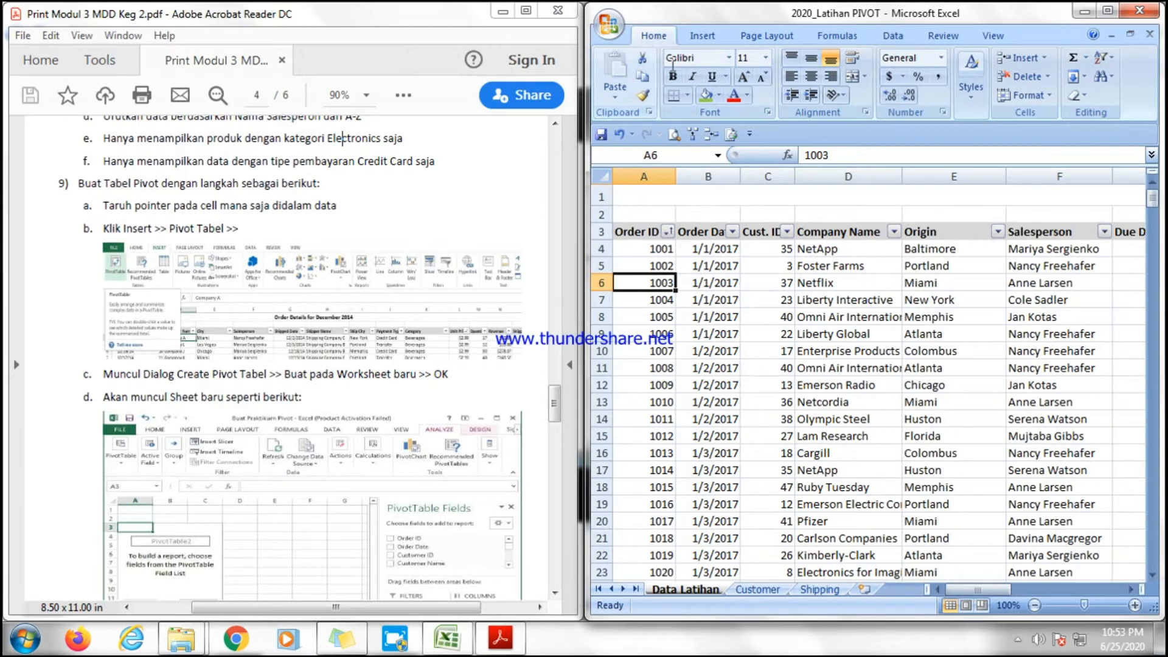
{"action": "left_click", "coordinate": [699, 37]}
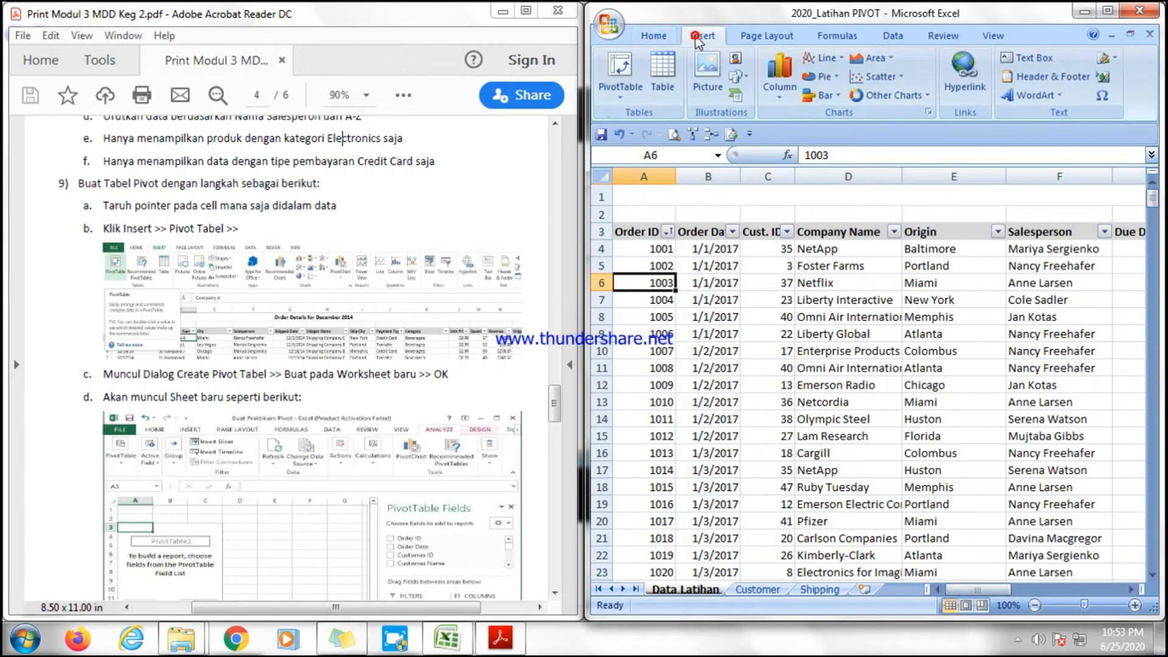
{"action": "left_click", "coordinate": [617, 93]}
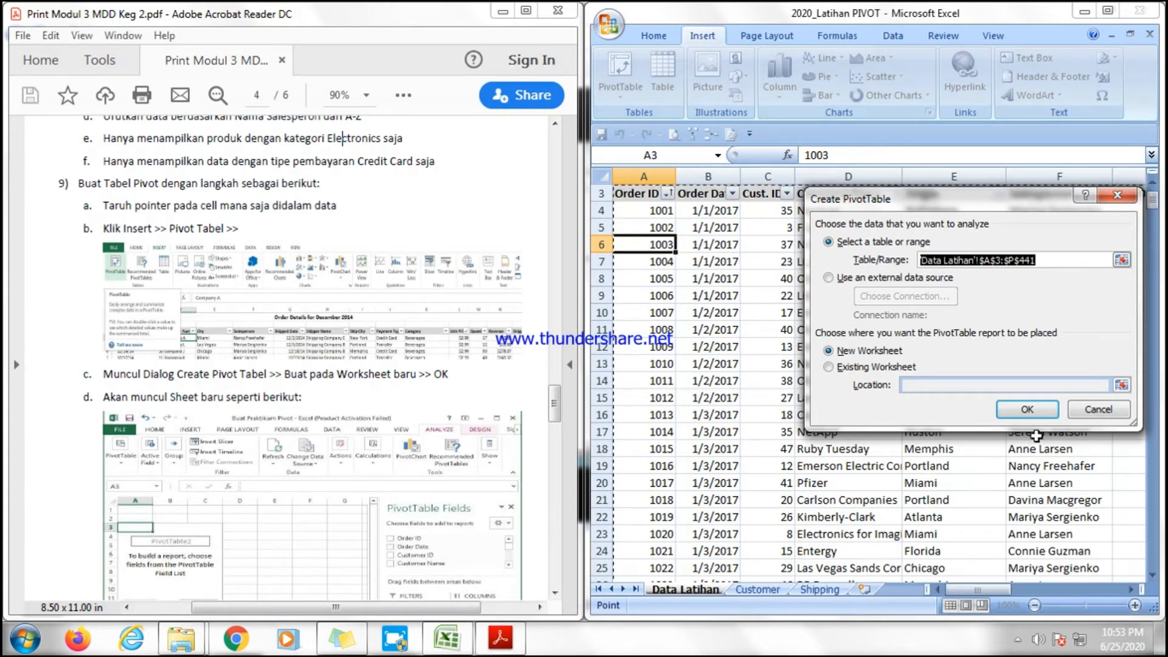
{"action": "left_click", "coordinate": [1041, 416]}
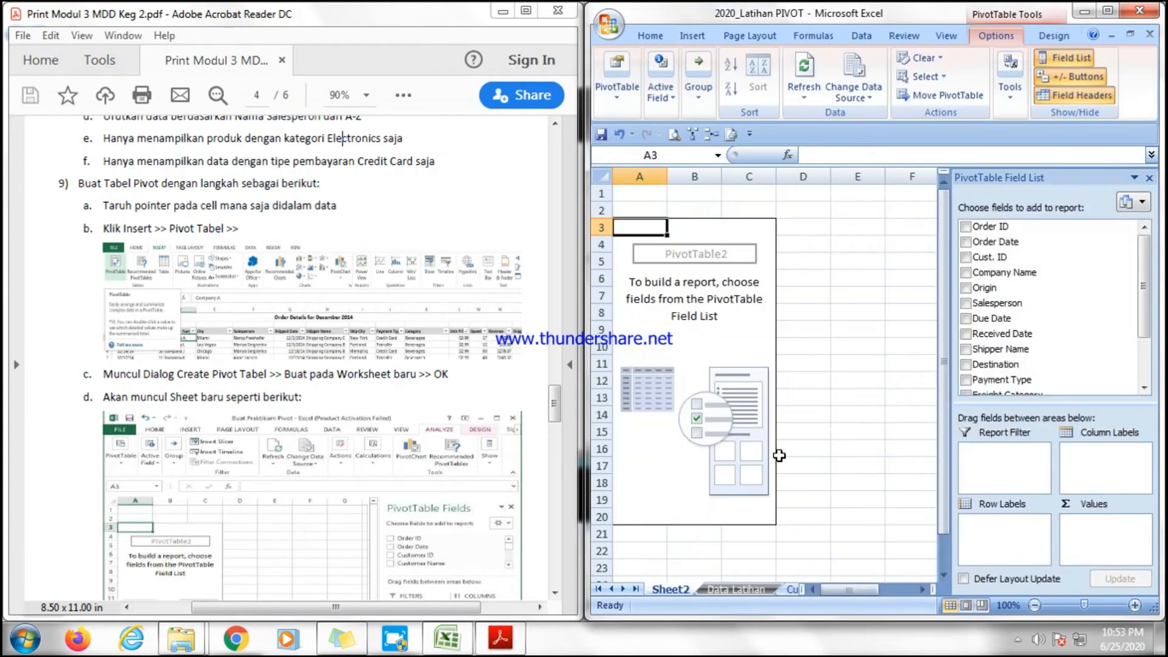
{"action": "left_click", "coordinate": [826, 432]}
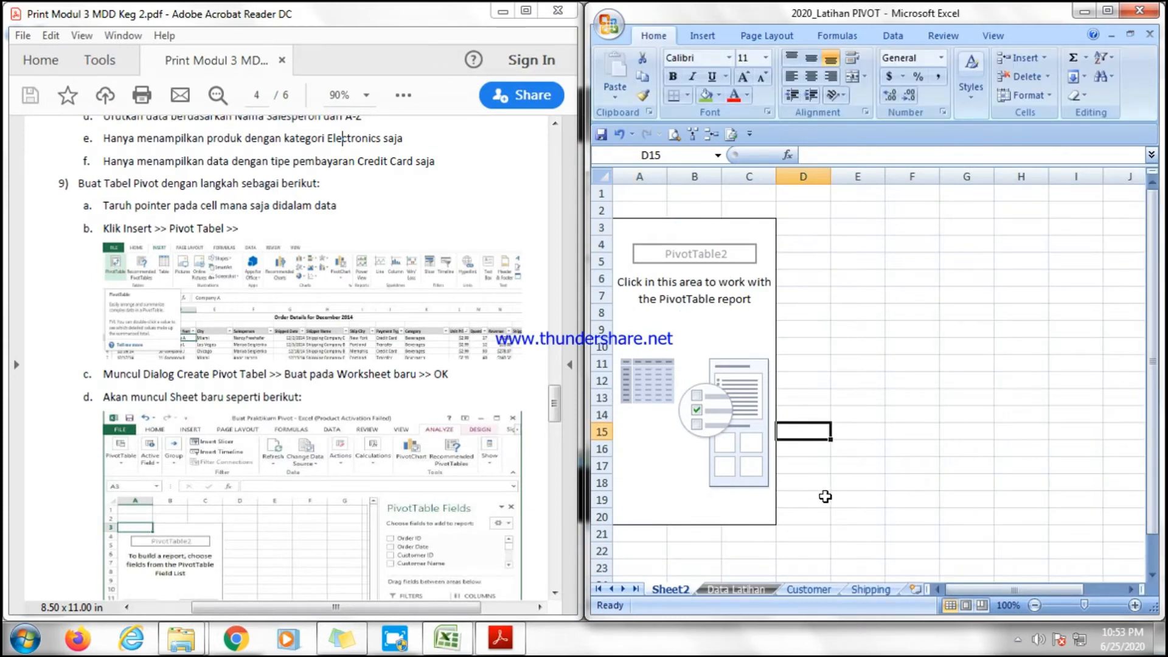
{"action": "left_click", "coordinate": [693, 342]}
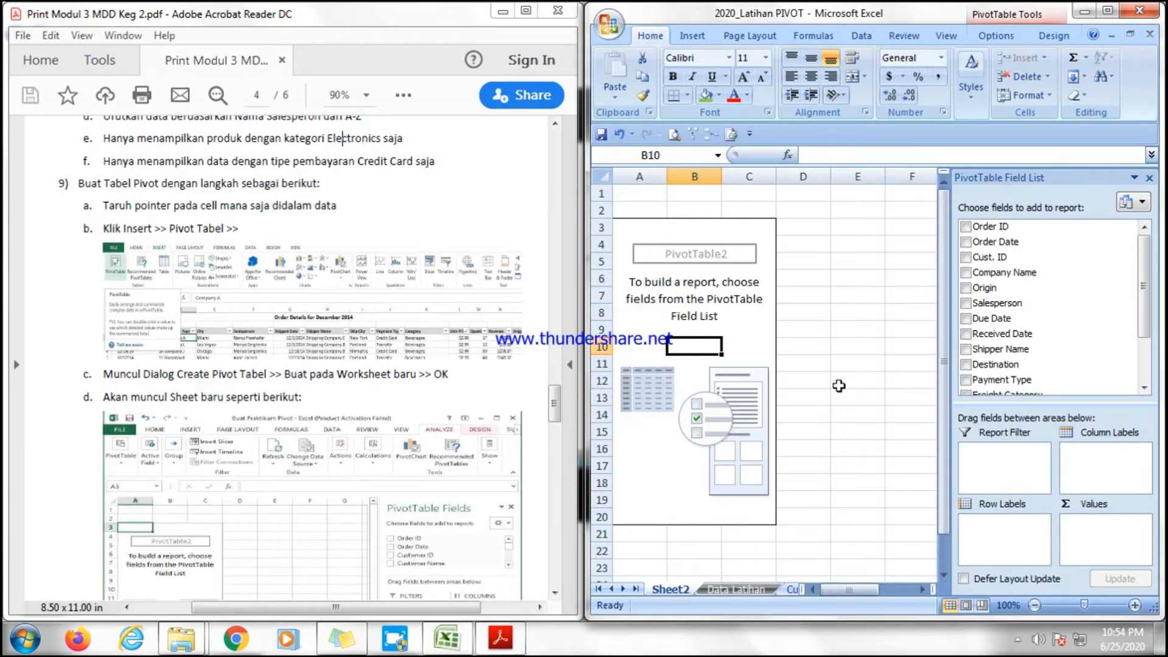
Scroll the PDF to question 11 and highlight item a about ranking salespersons by revenue and shipping fee.
{"action": "left_click_drag", "start_coordinate": [554, 400], "coordinate": [555, 411]}
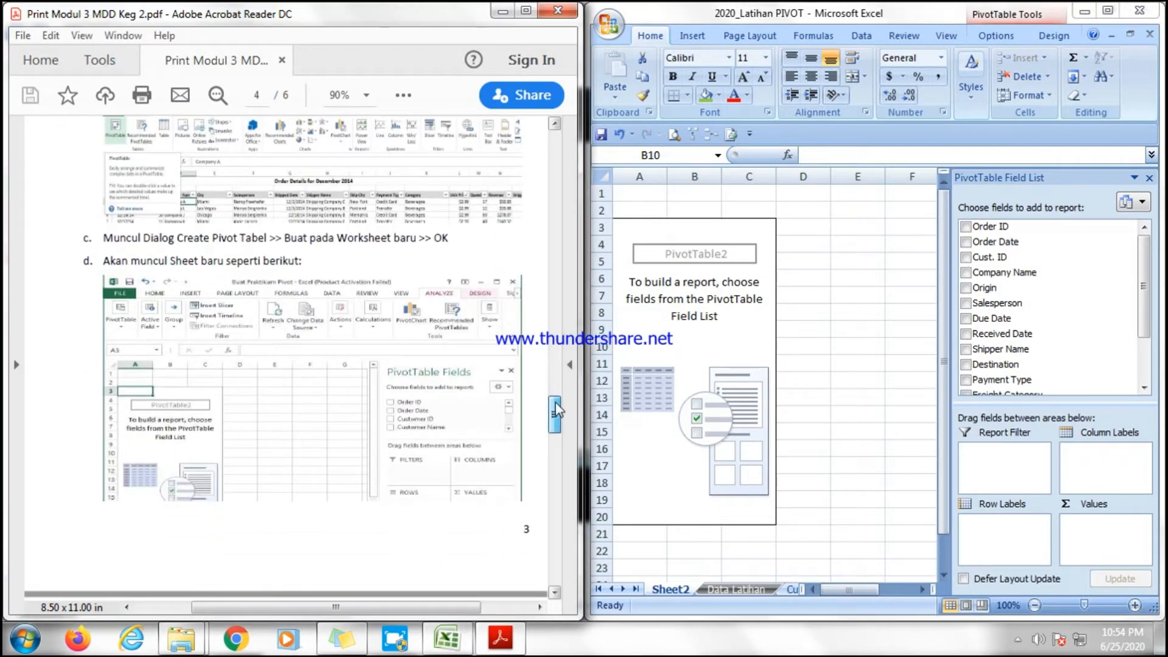
{"action": "scroll", "coordinate": [557, 425], "scroll_direction": "down", "scroll_amount": 10}
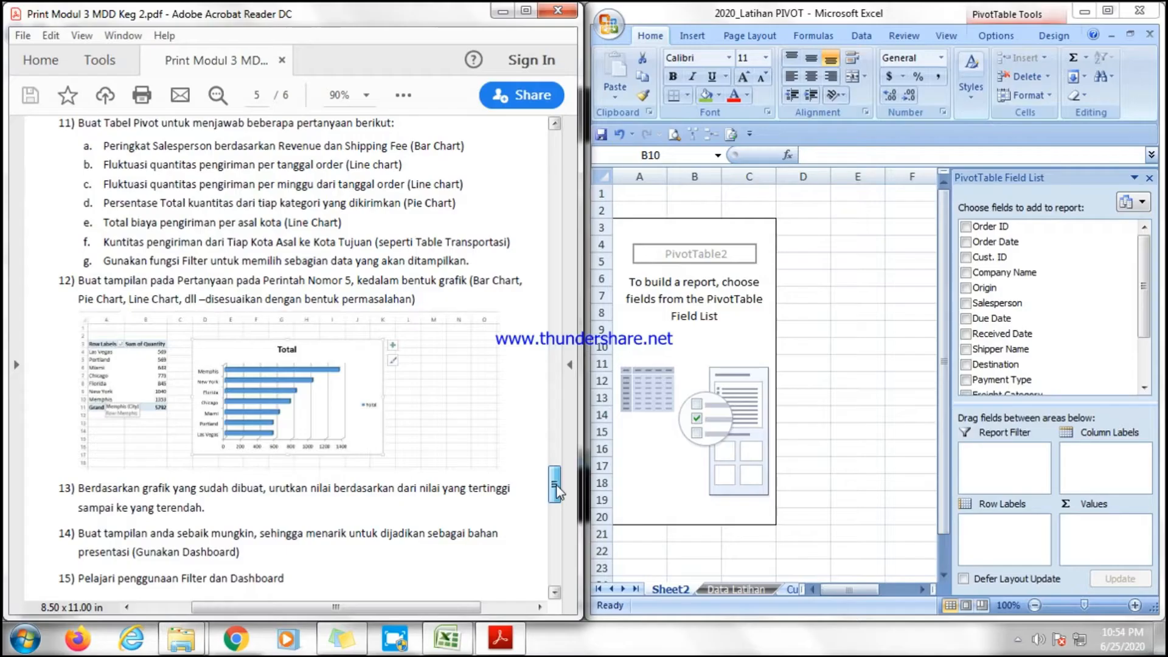
{"action": "mouse_move", "coordinate": [555, 487]}
{"action": "left_mouse_down"}
{"action": "mouse_move", "coordinate": [554, 476]}
{"action": "mouse_move", "coordinate": [555, 490]}
{"action": "left_mouse_up"}
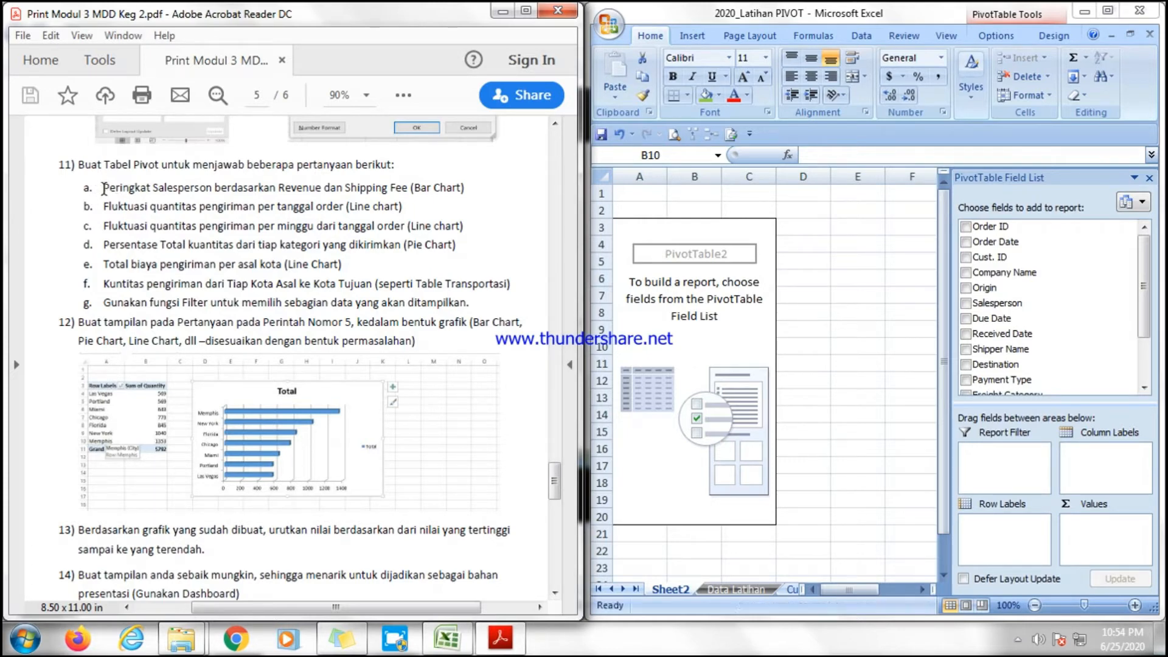
{"action": "left_click_drag", "start_coordinate": [113, 189], "coordinate": [408, 189]}
{"action": "left_click", "coordinate": [470, 188]}
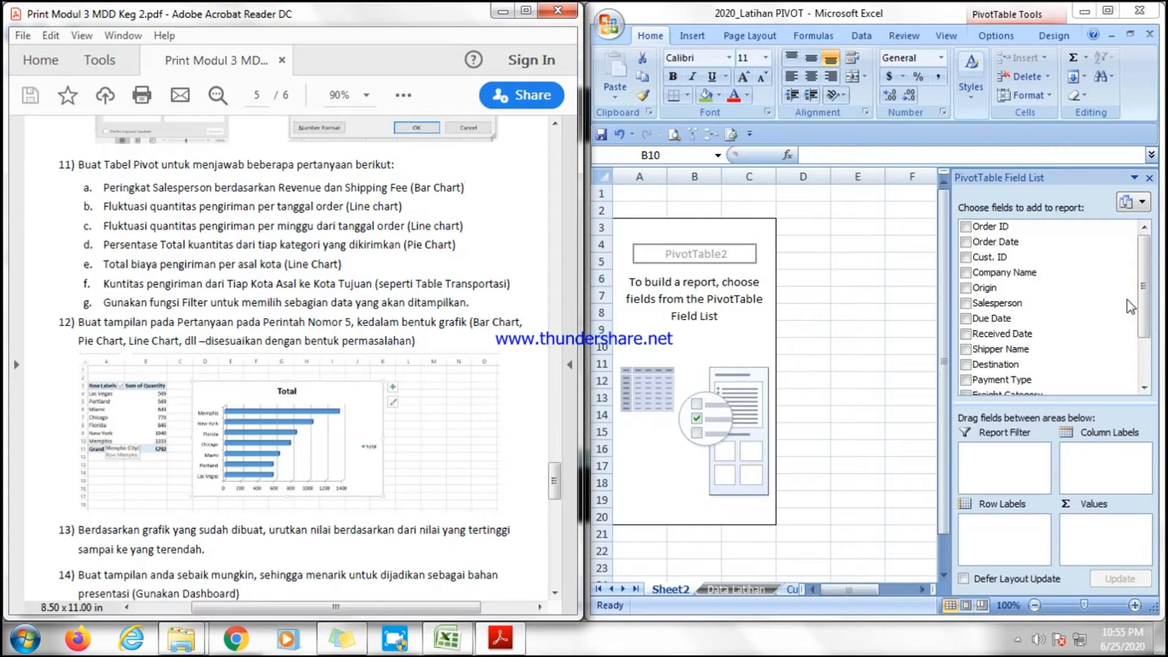
Add the Salesperson field to the pivot table's row labels.
{"action": "left_click", "coordinate": [1144, 278]}
{"action": "left_click", "coordinate": [1011, 242]}
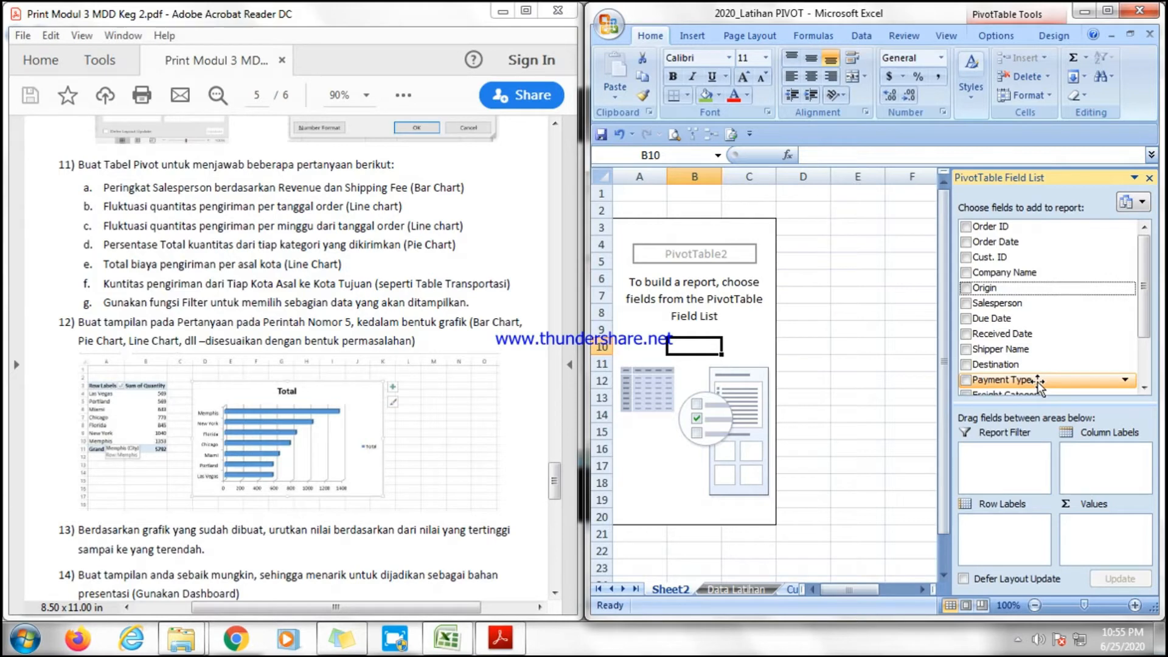
{"action": "left_click_drag", "start_coordinate": [1144, 325], "coordinate": [1154, 369]}
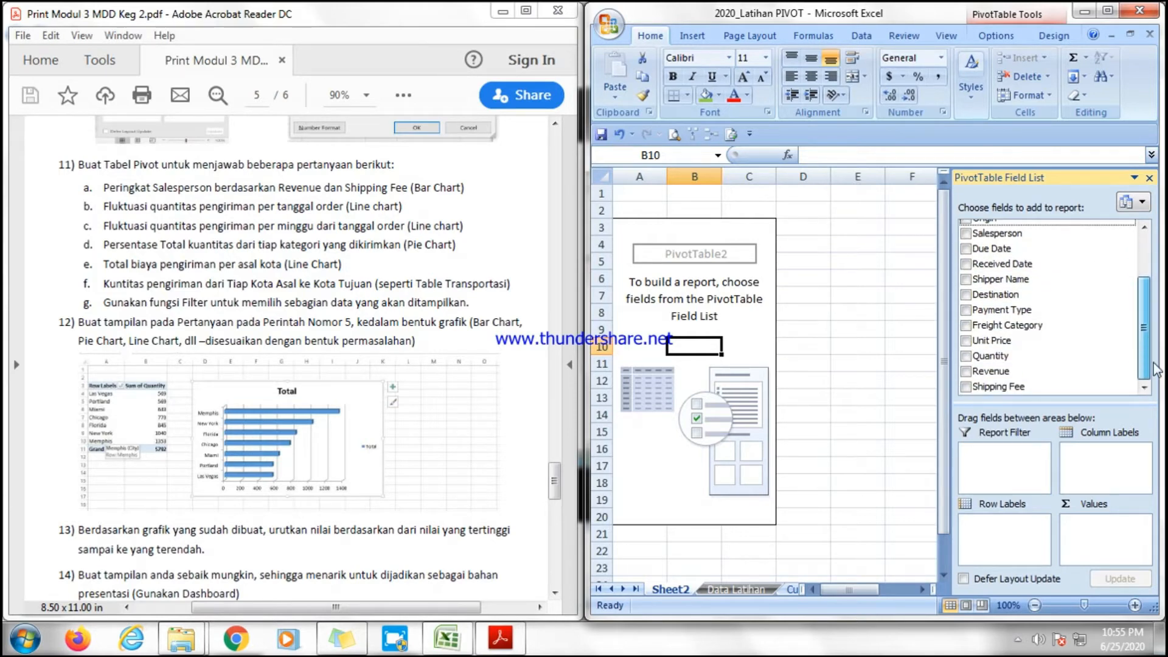
{"action": "scroll", "coordinate": [1150, 349], "scroll_direction": "up", "scroll_amount": 1}
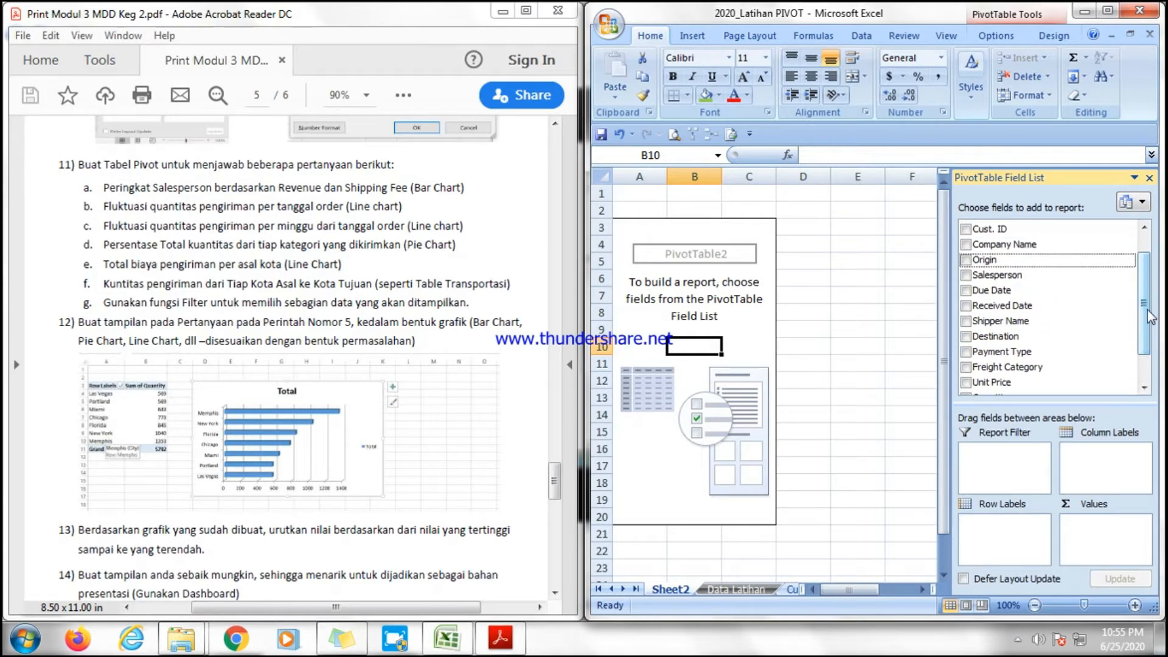
{"action": "left_click_drag", "start_coordinate": [1047, 277], "coordinate": [983, 527]}
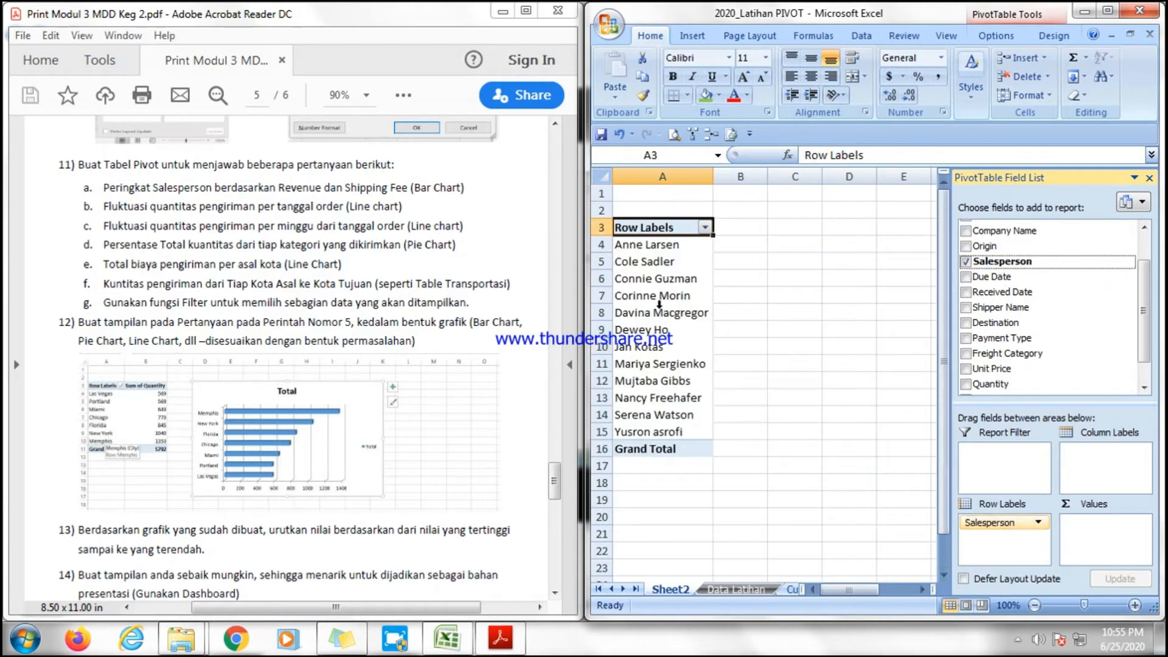
{"action": "left_click", "coordinate": [636, 263]}
{"action": "left_click", "coordinate": [638, 296]}
{"action": "left_click", "coordinate": [636, 380]}
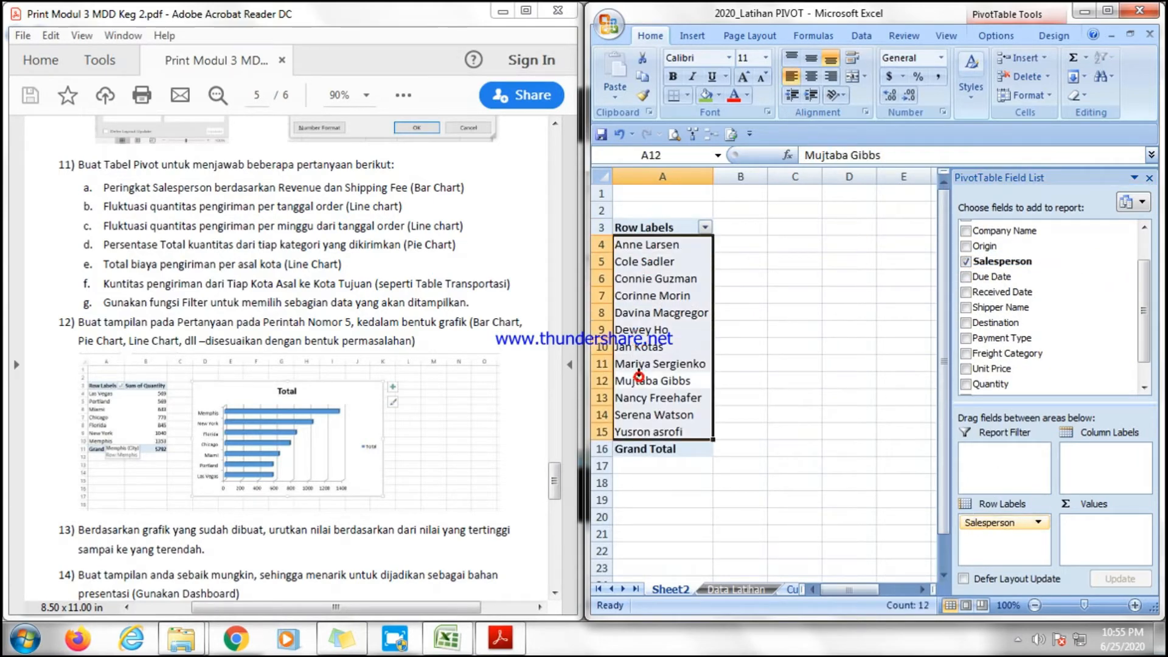
Add the Revenue and Shipping Fee fields to the pivot table's values.
{"action": "left_click", "coordinate": [672, 279]}
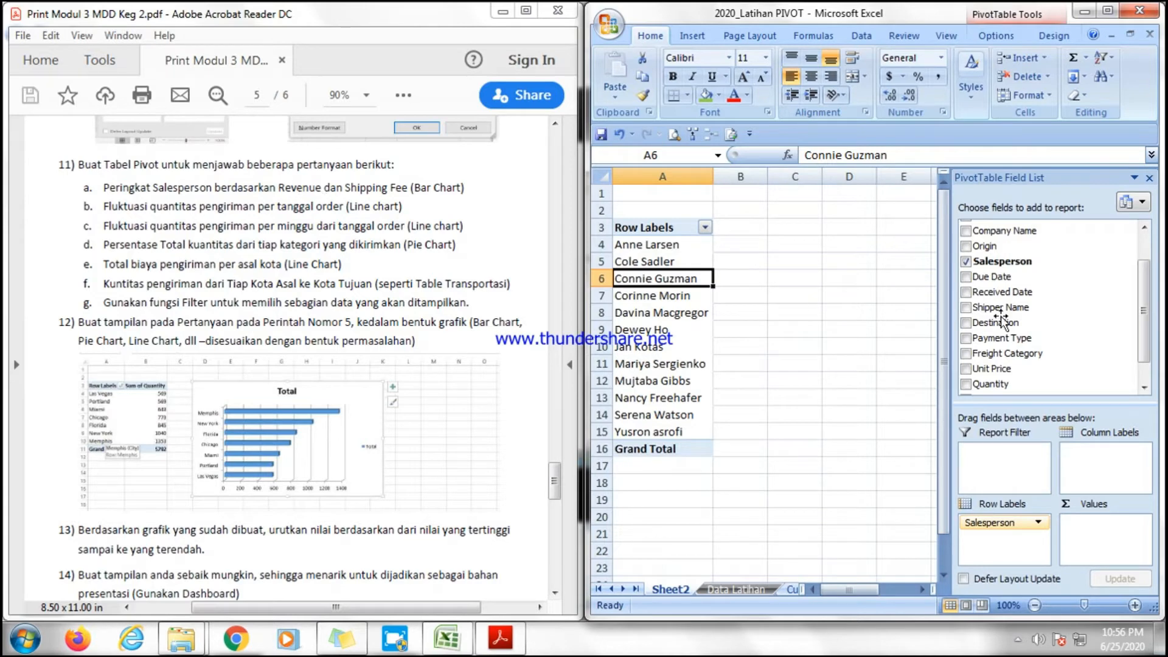
{"action": "mouse_move", "coordinate": [1146, 308]}
{"action": "left_mouse_down"}
{"action": "mouse_move", "coordinate": [1146, 269]}
{"action": "mouse_move", "coordinate": [1146, 331]}
{"action": "left_mouse_up"}
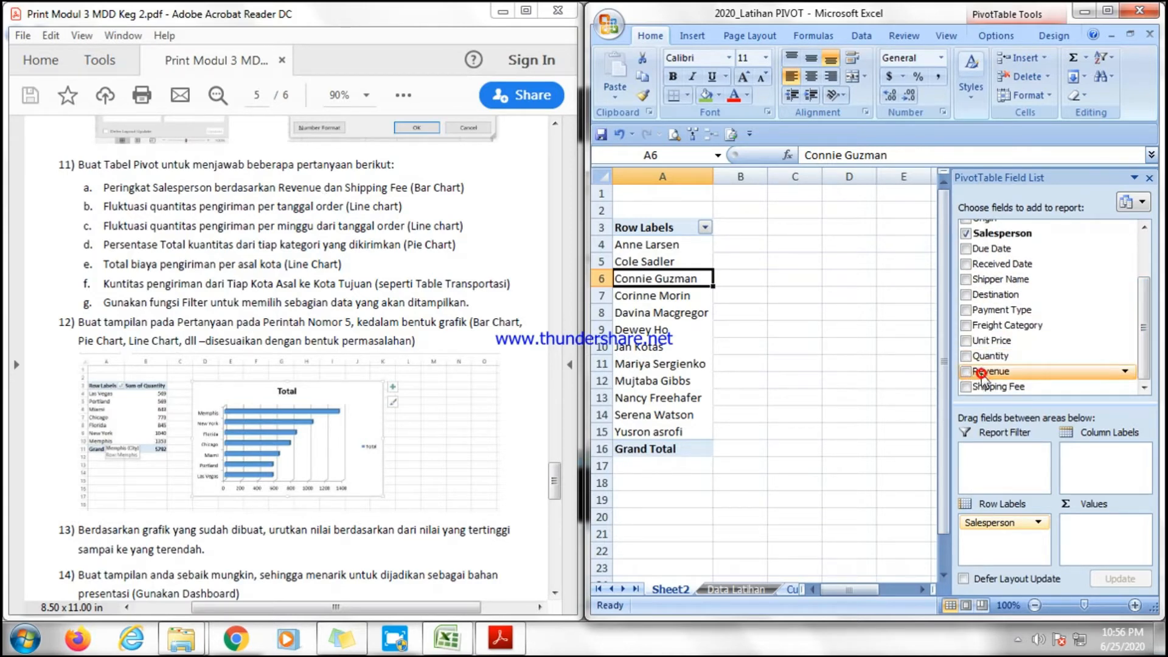
{"action": "left_click_drag", "start_coordinate": [975, 378], "coordinate": [1091, 527]}
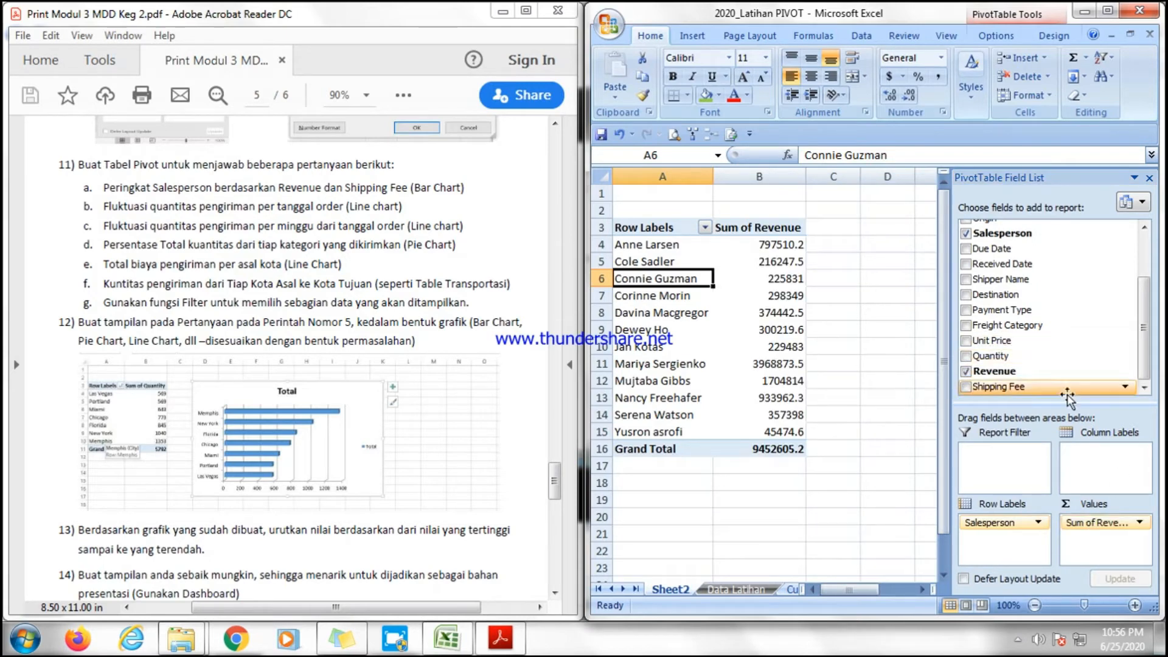
{"action": "left_click_drag", "start_coordinate": [1032, 393], "coordinate": [1082, 542]}
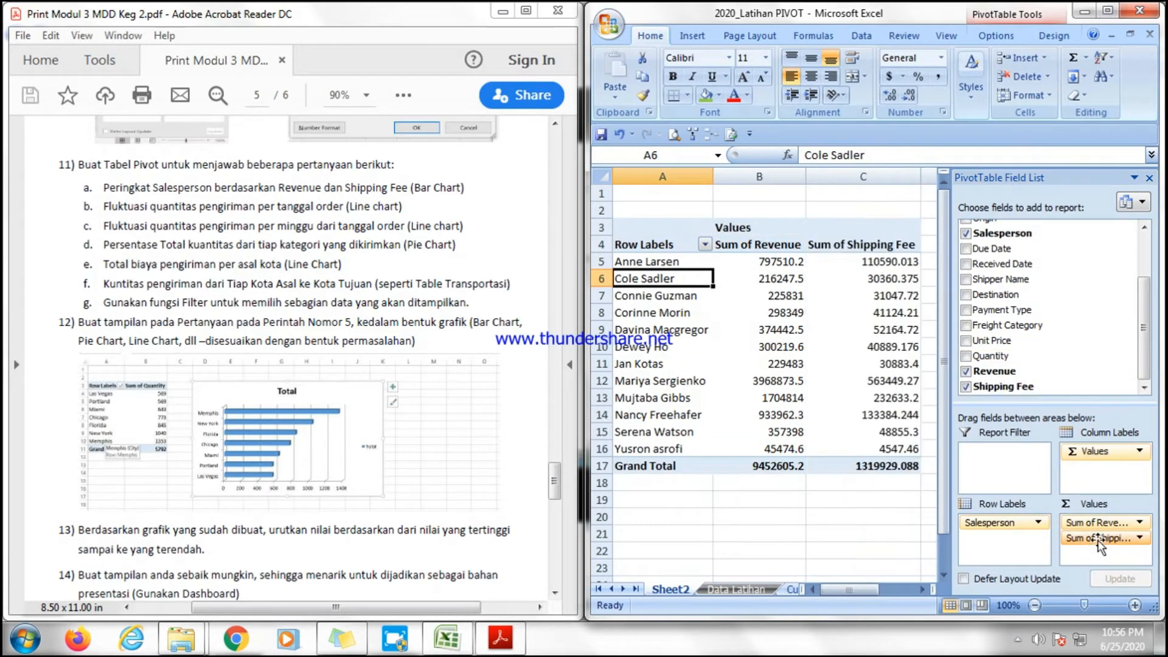
{"action": "left_click", "coordinate": [849, 363]}
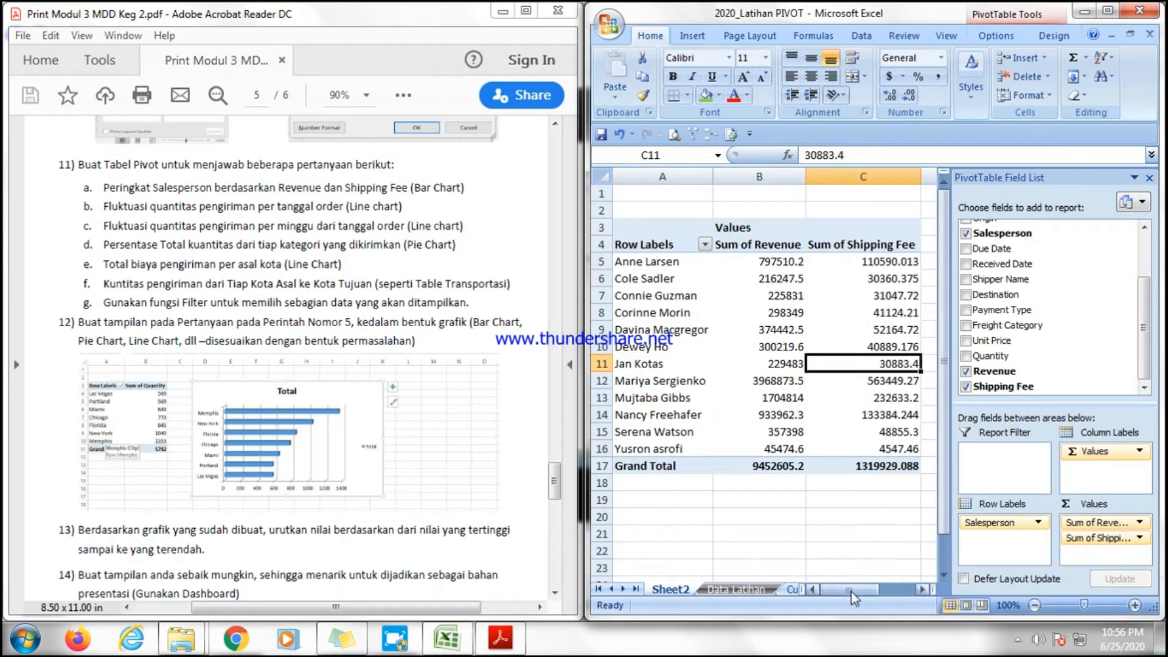
{"action": "mouse_move", "coordinate": [851, 591]}
{"action": "left_mouse_down"}
{"action": "mouse_move", "coordinate": [862, 596]}
{"action": "mouse_move", "coordinate": [852, 596]}
{"action": "left_mouse_up"}
{"action": "left_click", "coordinate": [761, 246]}
{"action": "left_click", "coordinate": [830, 246]}
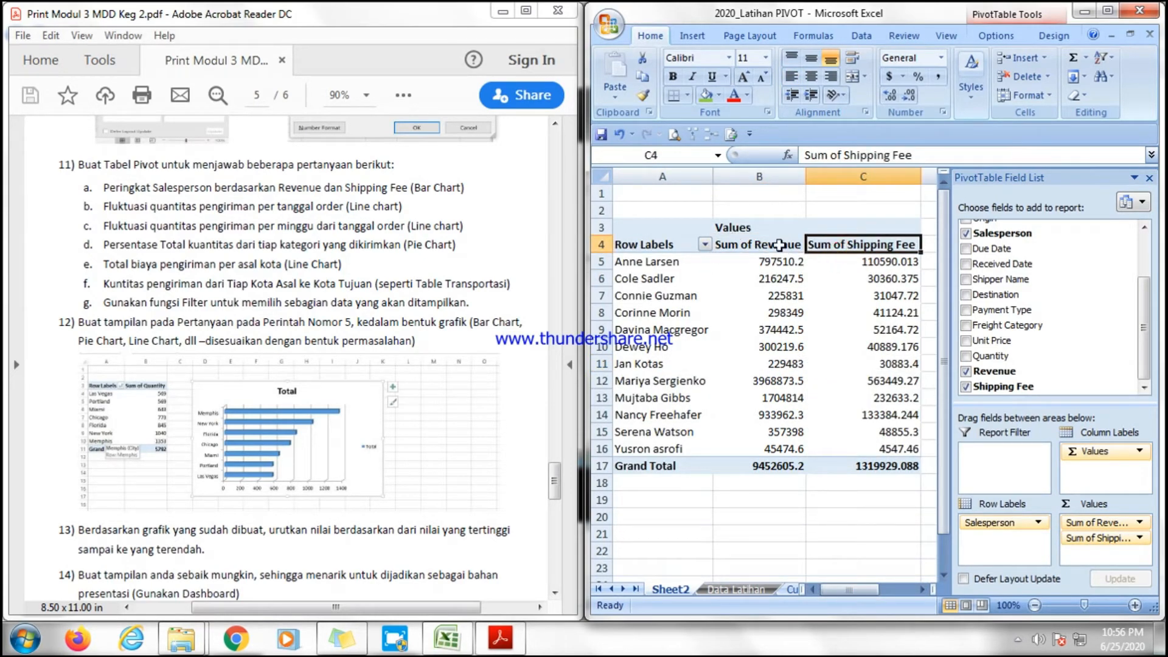
{"action": "key", "text": "Left"}
{"action": "key", "text": "Left"}
{"action": "key", "text": "Right"}
{"action": "key", "text": "Left"}
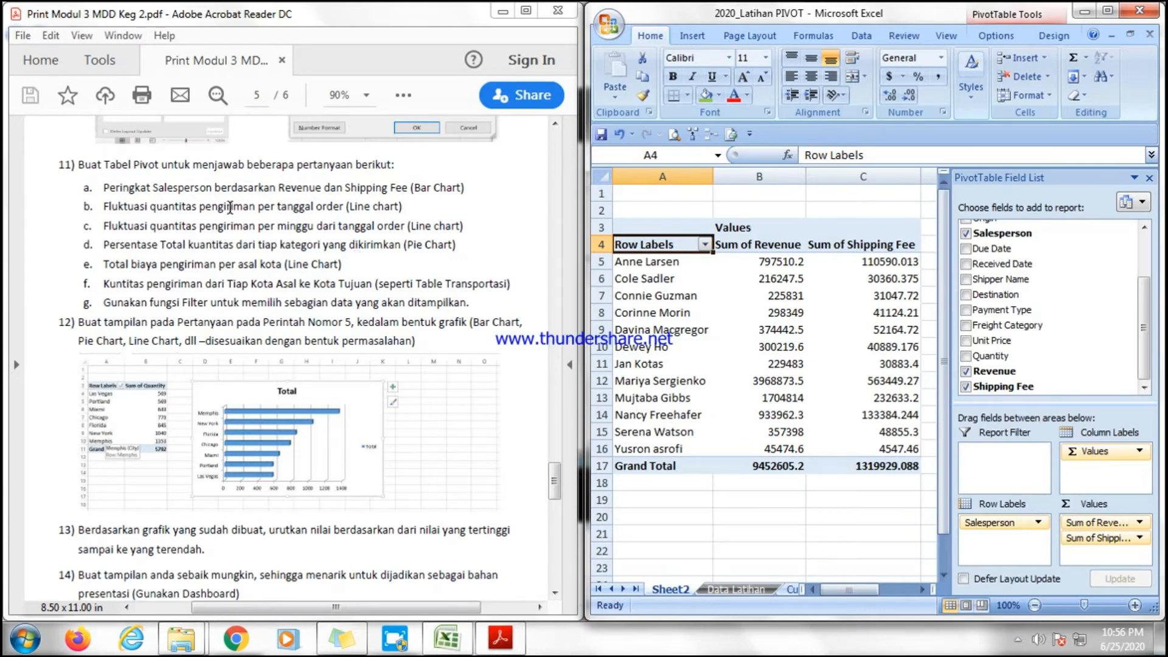
Sort the salespersons in the pivot table by Sum of Revenue from largest to smallest.
{"action": "left_click_drag", "start_coordinate": [772, 262], "coordinate": [778, 450]}
{"action": "left_click", "coordinate": [1101, 57]}
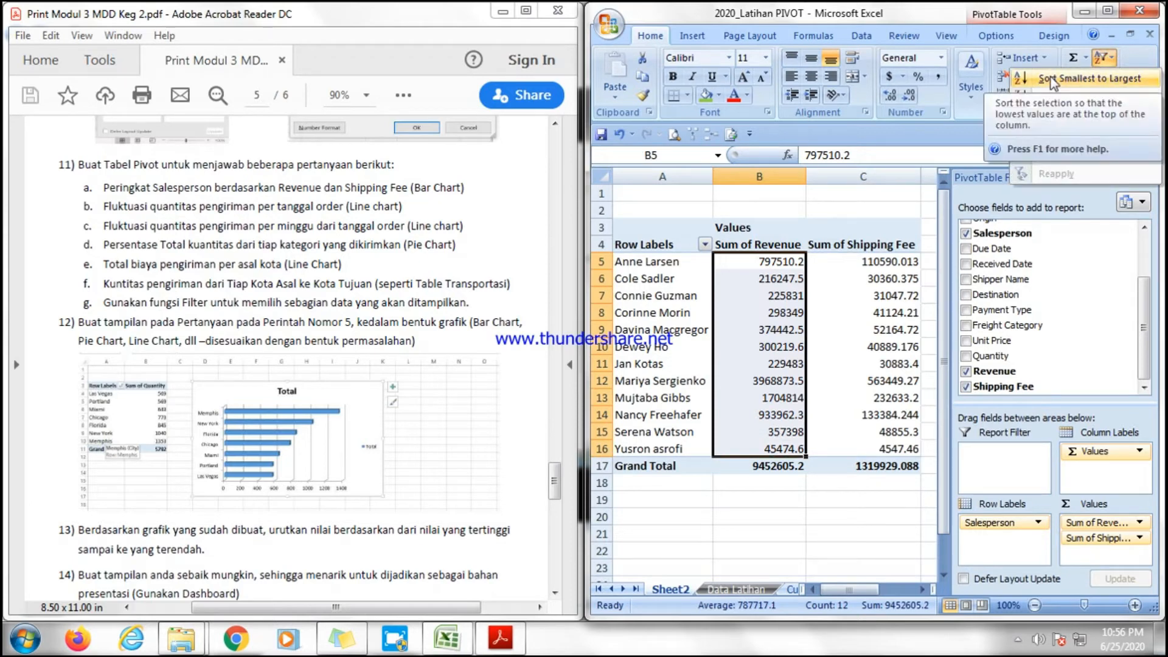
{"action": "left_click", "coordinate": [1070, 95]}
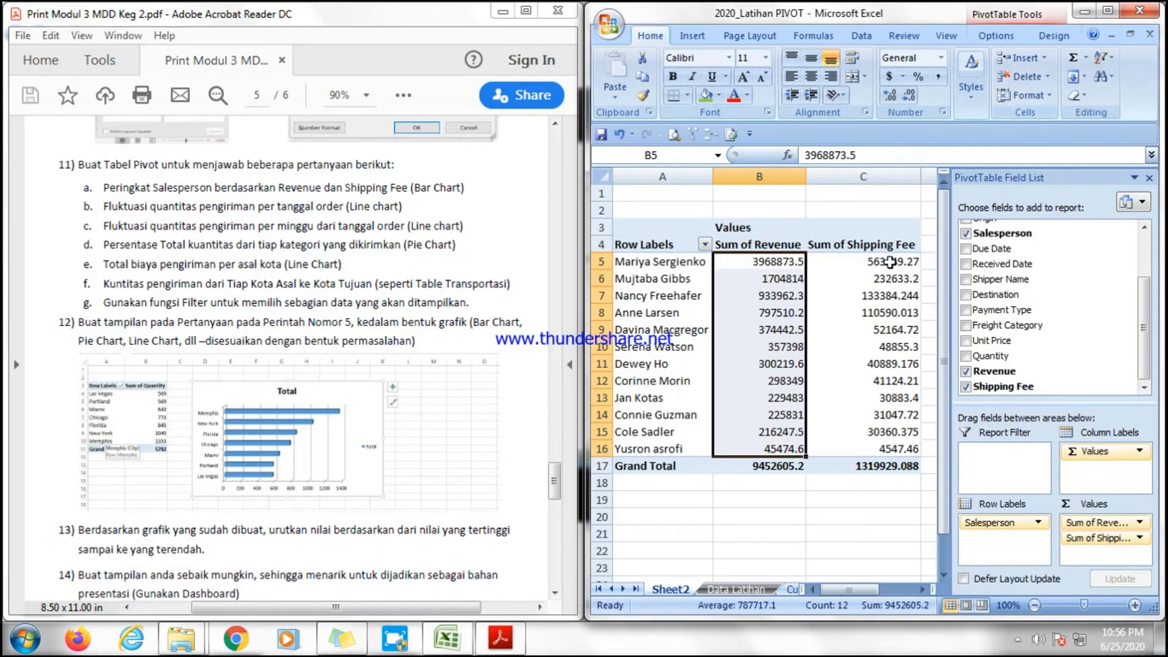
{"action": "left_click_drag", "start_coordinate": [769, 260], "coordinate": [884, 449]}
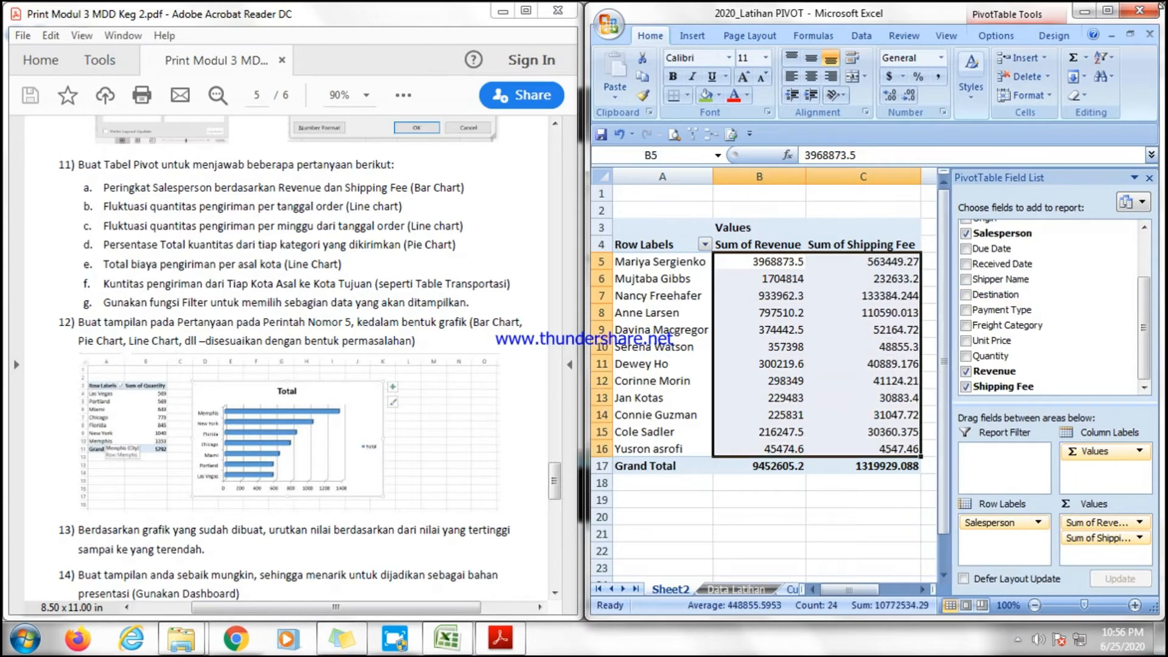
{"action": "left_click", "coordinate": [1099, 57]}
{"action": "left_click", "coordinate": [1080, 95]}
{"action": "left_click", "coordinate": [821, 478]}
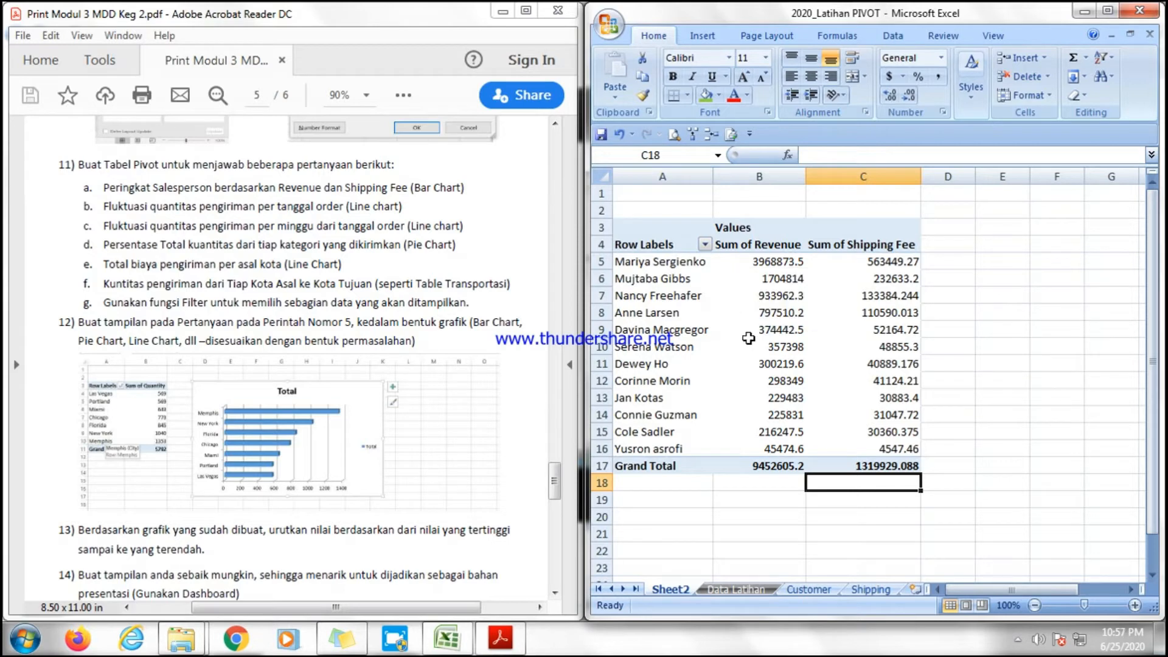
Highlight "Bar Chart" in item a of question 11 in the PDF.
{"action": "mouse_move", "coordinate": [748, 338]}
{"action": "left_click_drag", "start_coordinate": [413, 188], "coordinate": [461, 188]}
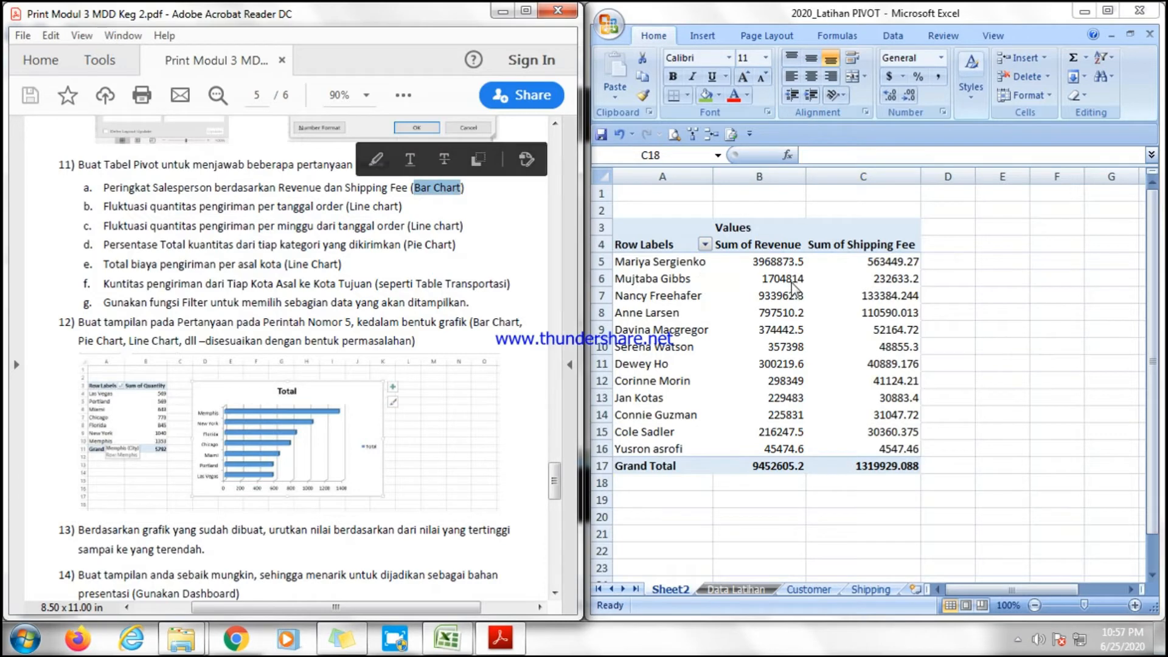
Insert a 3-D clustered bar PivotChart from the salesperson revenue and shipping fee pivot table.
{"action": "left_click", "coordinate": [743, 294]}
{"action": "left_click", "coordinate": [791, 279]}
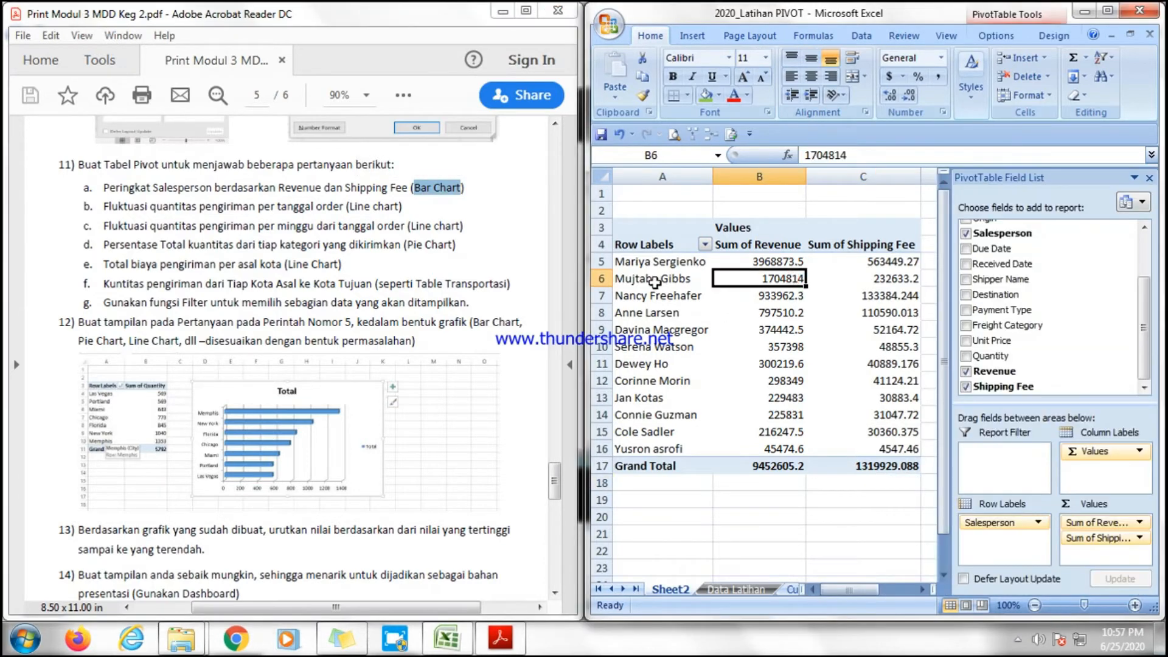
{"action": "left_click", "coordinate": [655, 281]}
{"action": "left_click", "coordinate": [794, 274]}
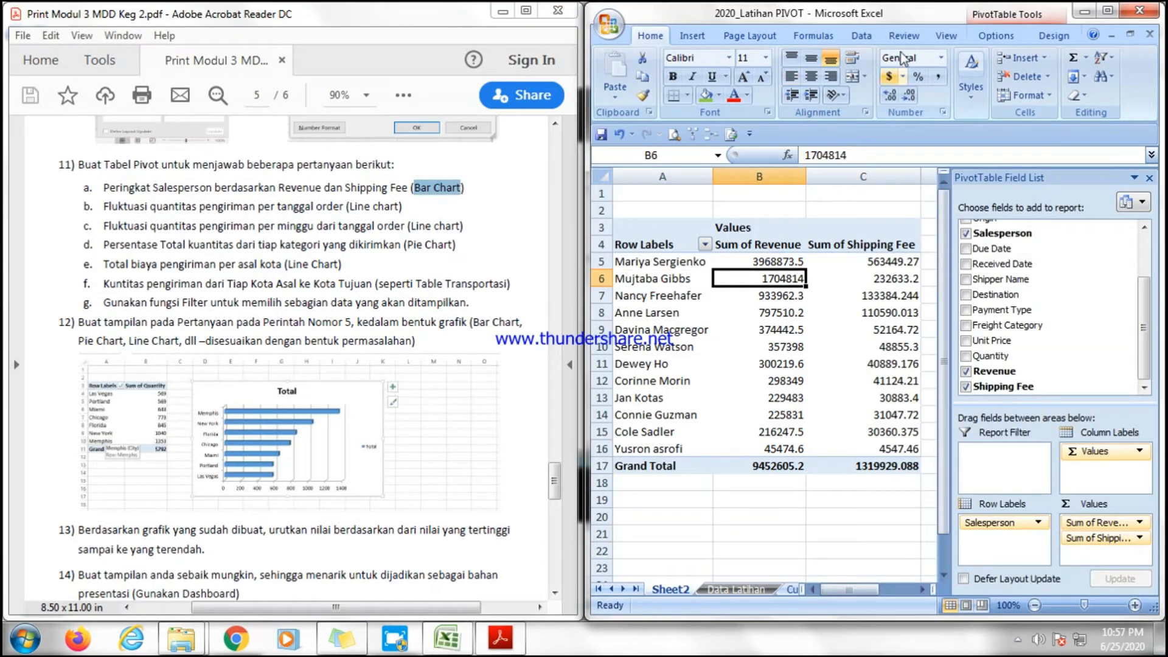
{"action": "left_click", "coordinate": [693, 38]}
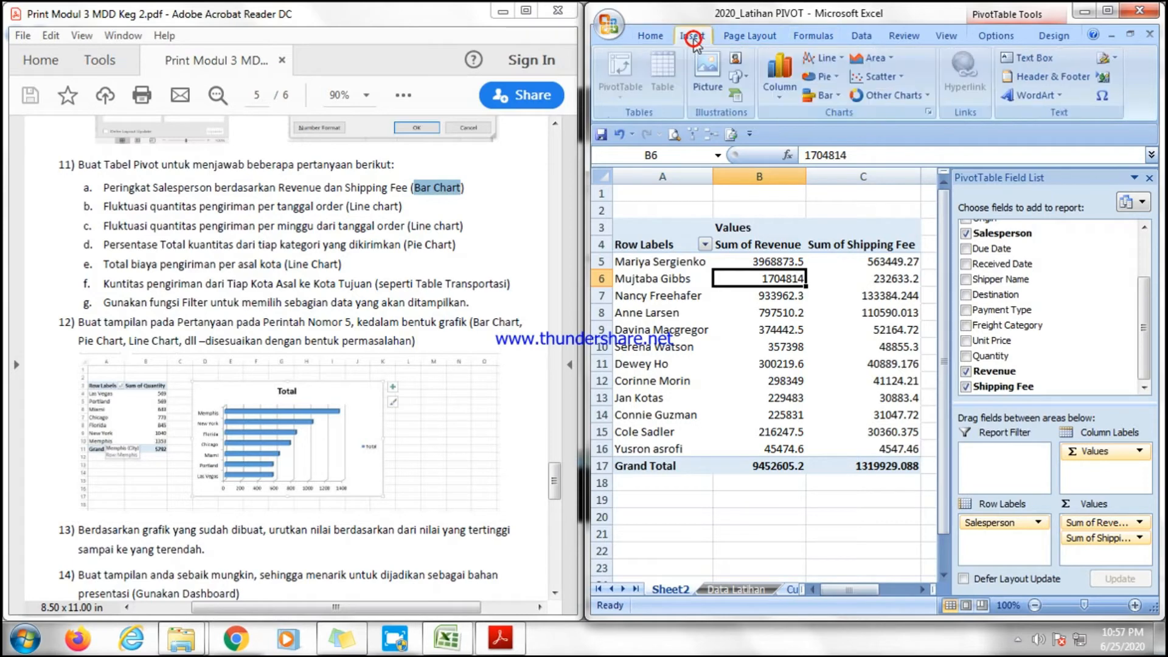
{"action": "left_click", "coordinate": [825, 96]}
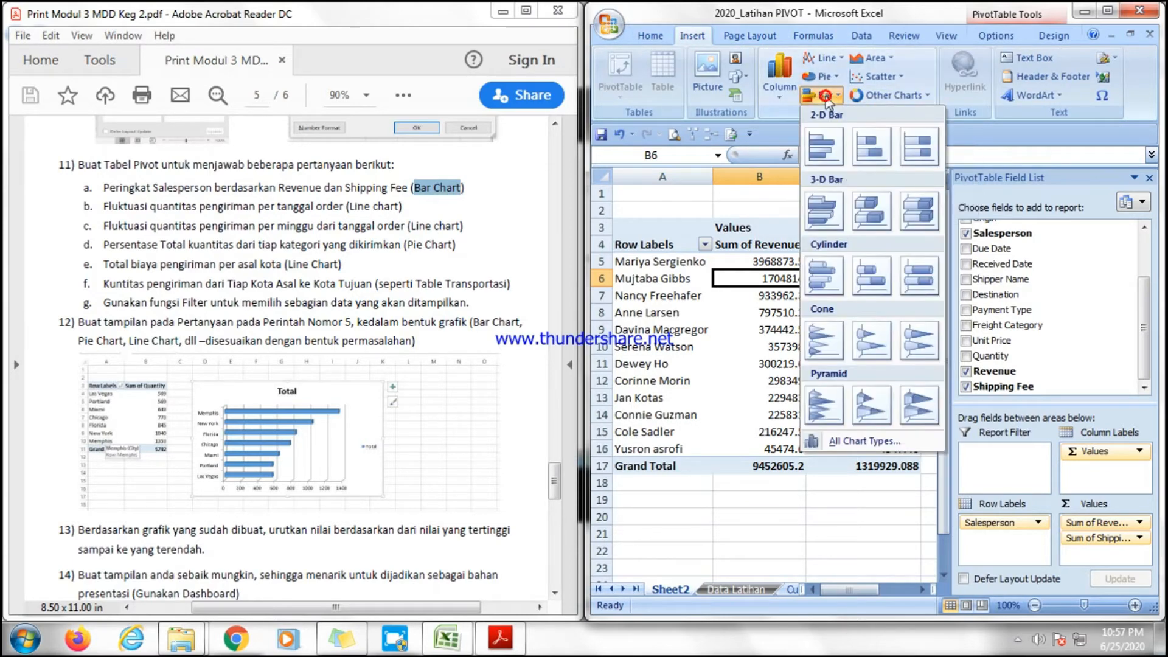
{"action": "left_click", "coordinate": [824, 210]}
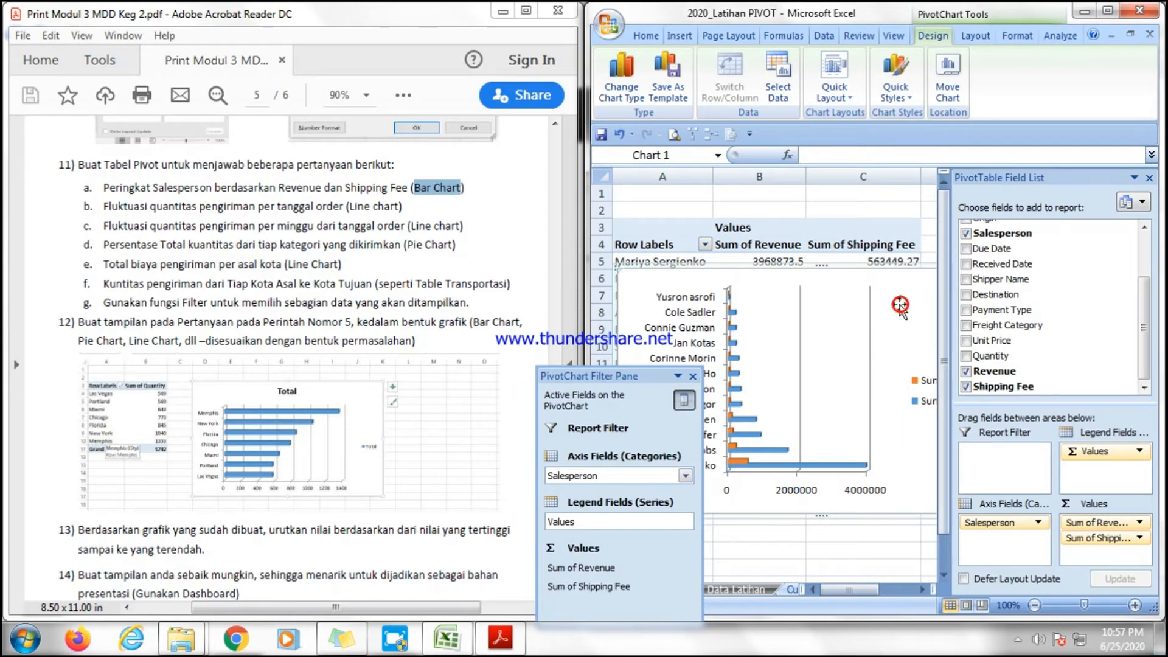
Move the bar chart beside the pivot table, to the right of its columns.
{"action": "left_click", "coordinate": [1105, 12]}
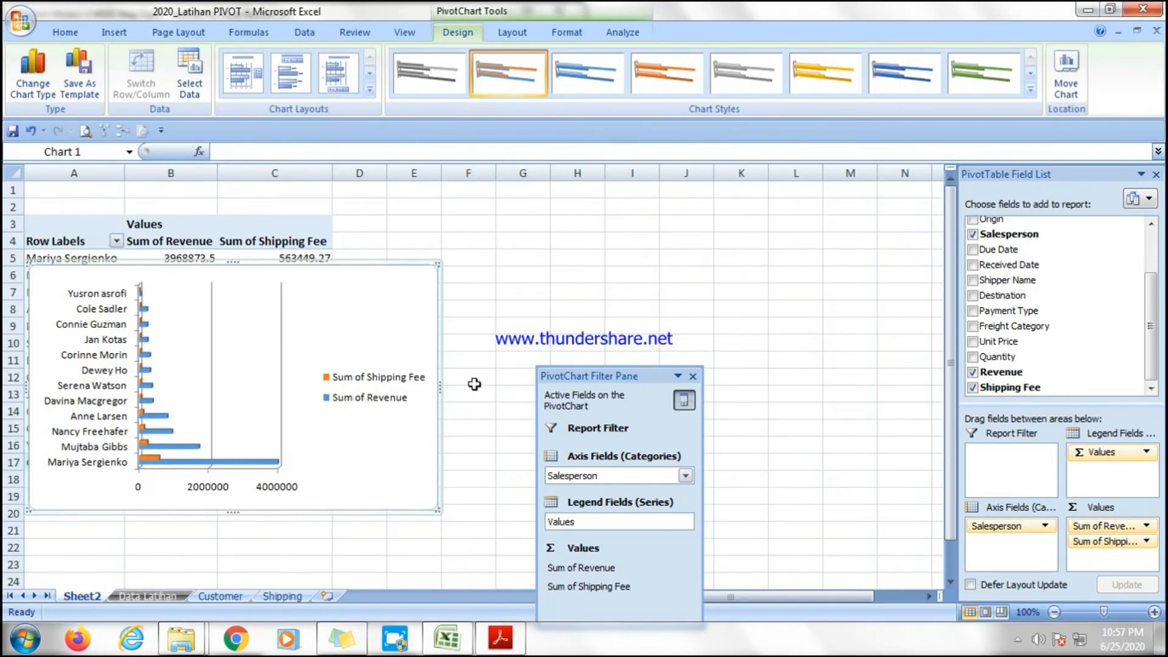
{"action": "left_click_drag", "start_coordinate": [375, 308], "coordinate": [706, 263]}
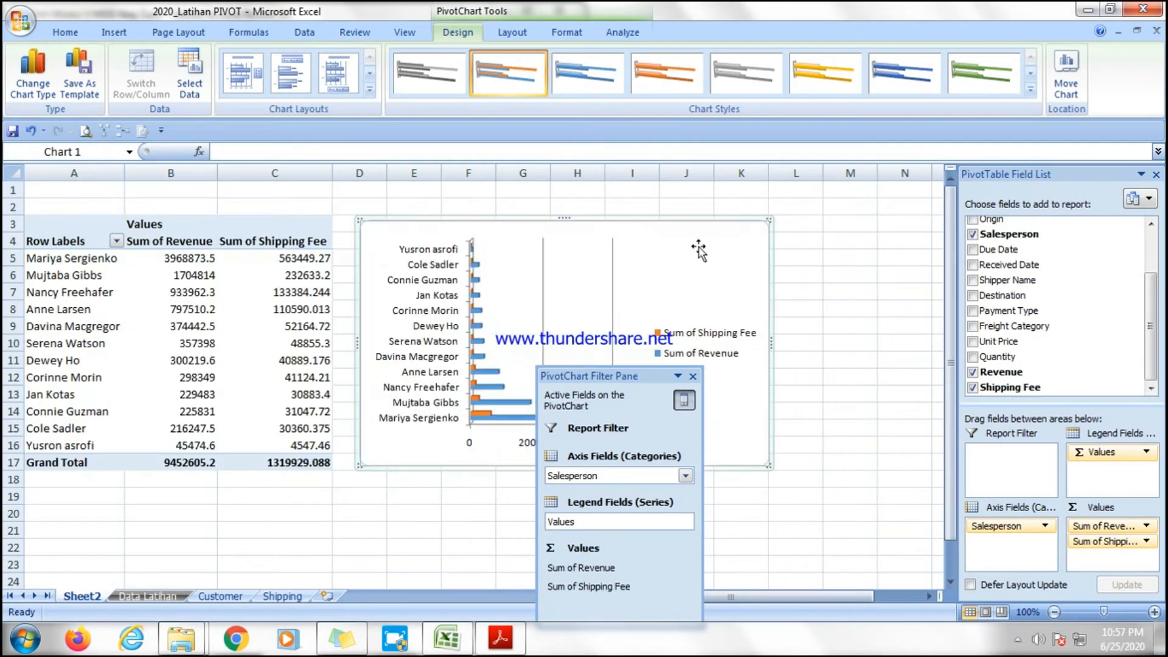
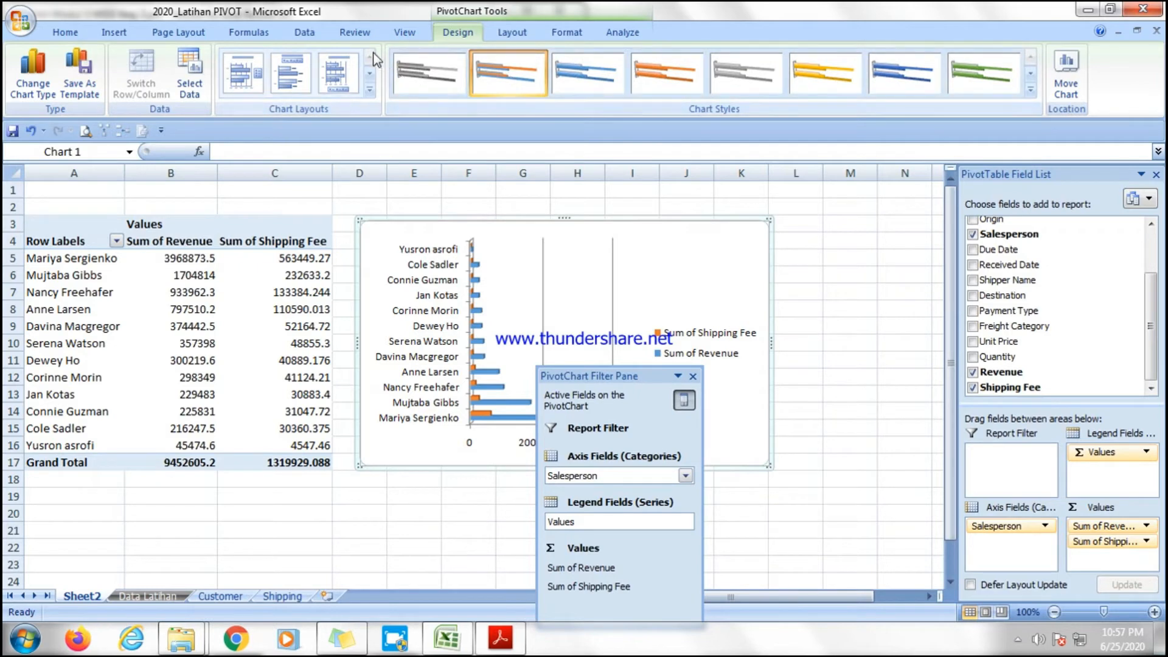
Apply a chart layout with a title to the bar chart and title it "Salesperson Ranking".
{"action": "left_click", "coordinate": [499, 32]}
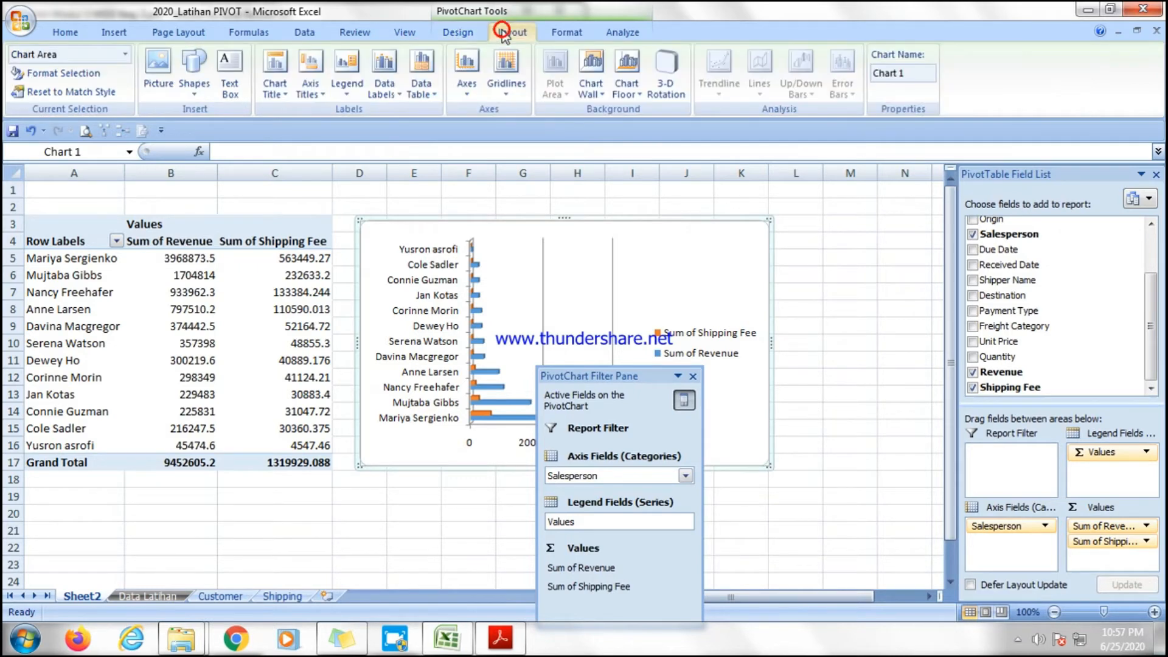
{"action": "left_click", "coordinate": [472, 34]}
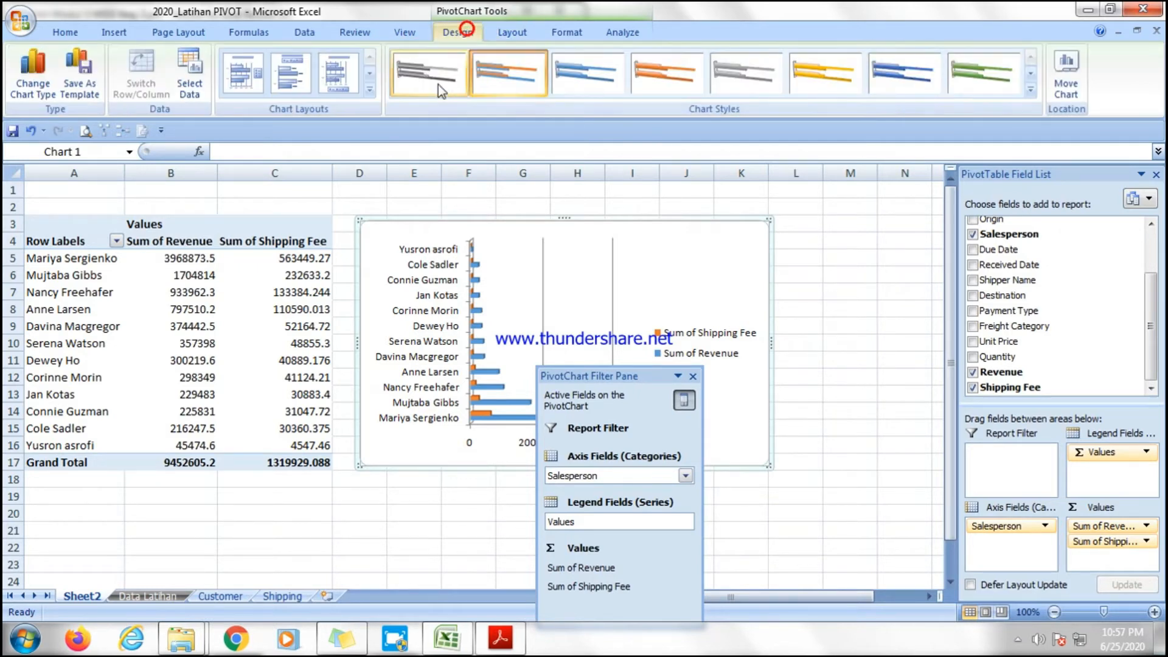
{"action": "left_click", "coordinate": [243, 72]}
{"action": "left_click", "coordinate": [555, 242]}
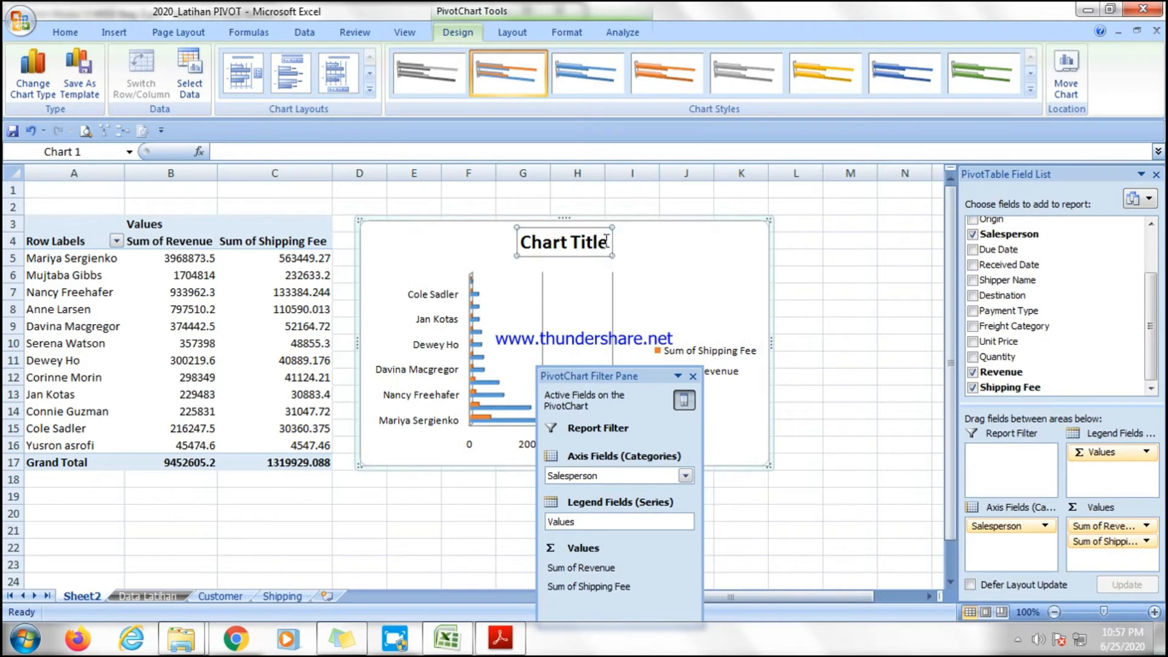
{"action": "left_click_drag", "start_coordinate": [606, 241], "coordinate": [526, 254]}
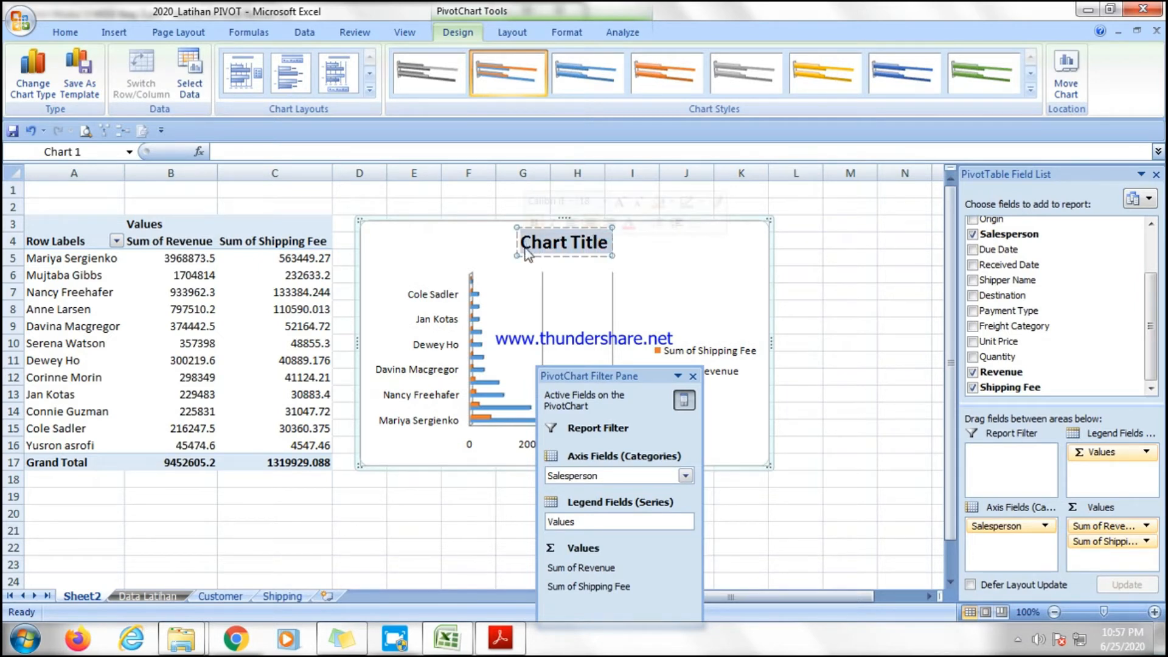
{"action": "type", "text": "Sales"}
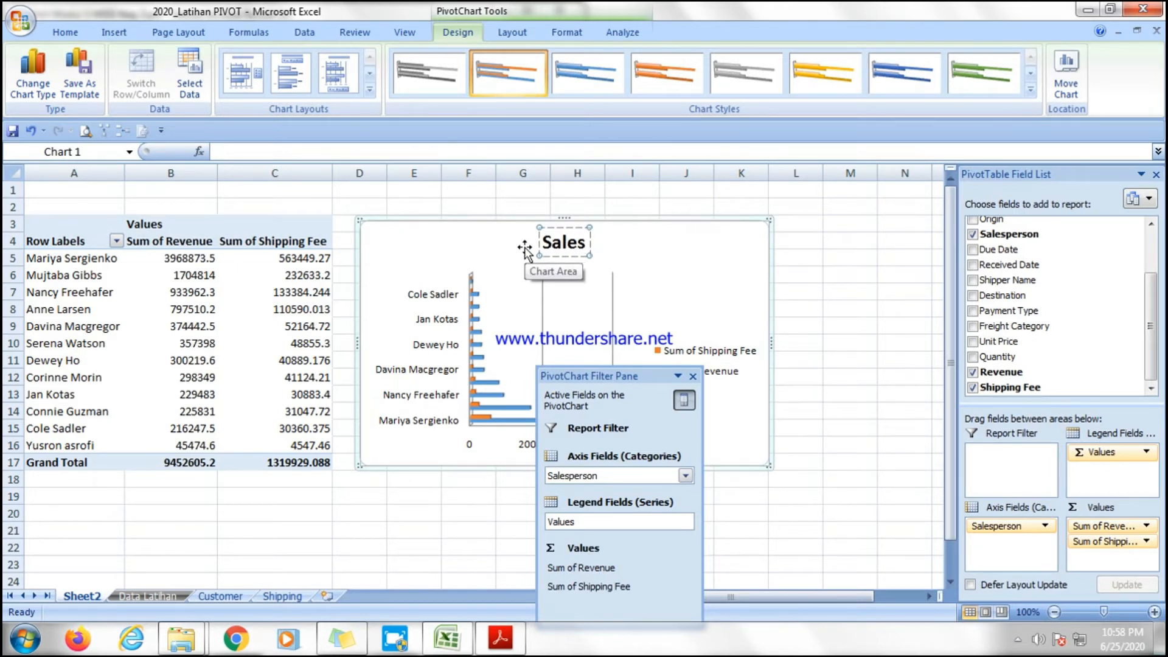
{"action": "type", "text": "person Rankin"}
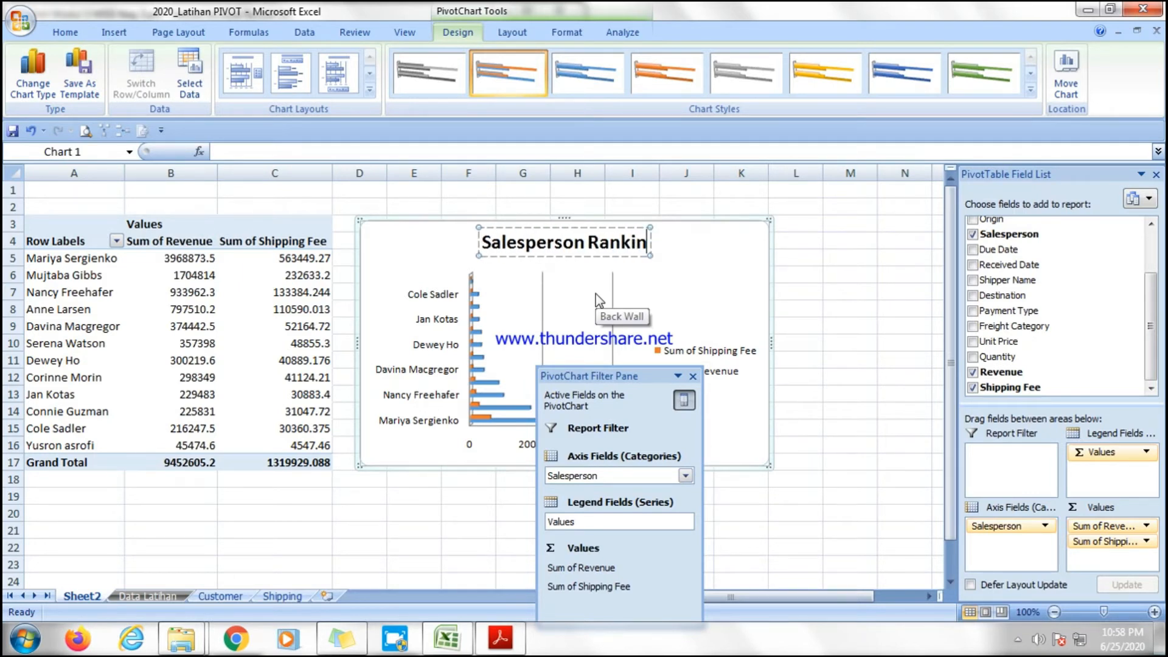
{"action": "type", "text": "g"}
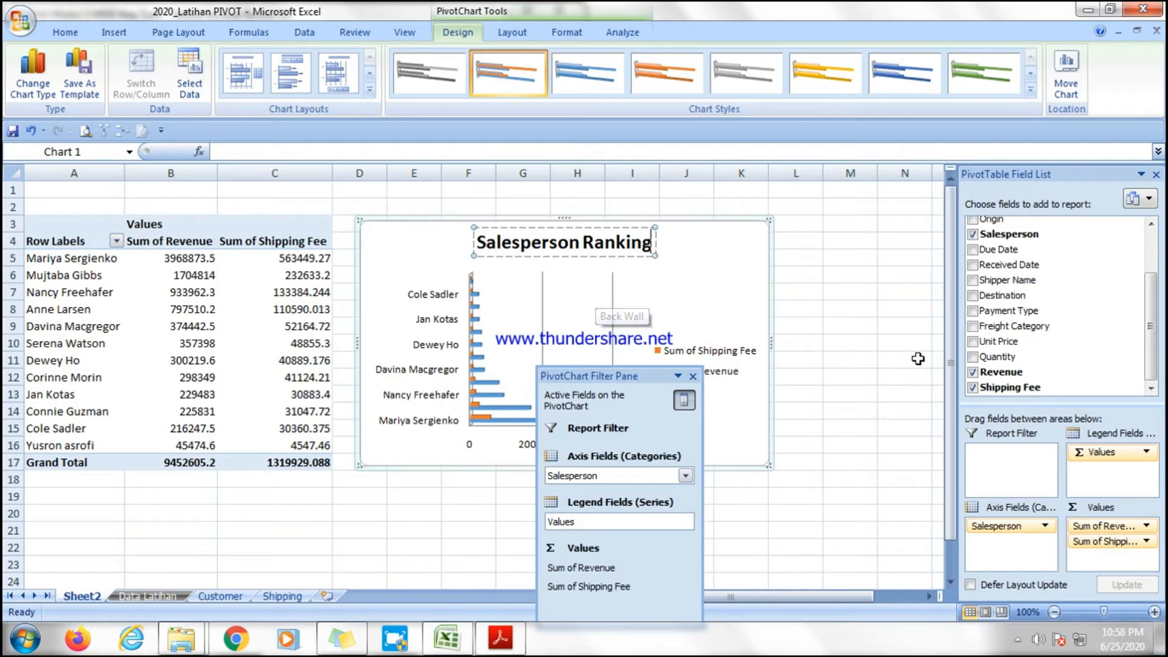
Cut the Salesperson Ranking bar chart from the sheet.
{"action": "left_click", "coordinate": [816, 480]}
{"action": "left_click", "coordinate": [674, 291]}
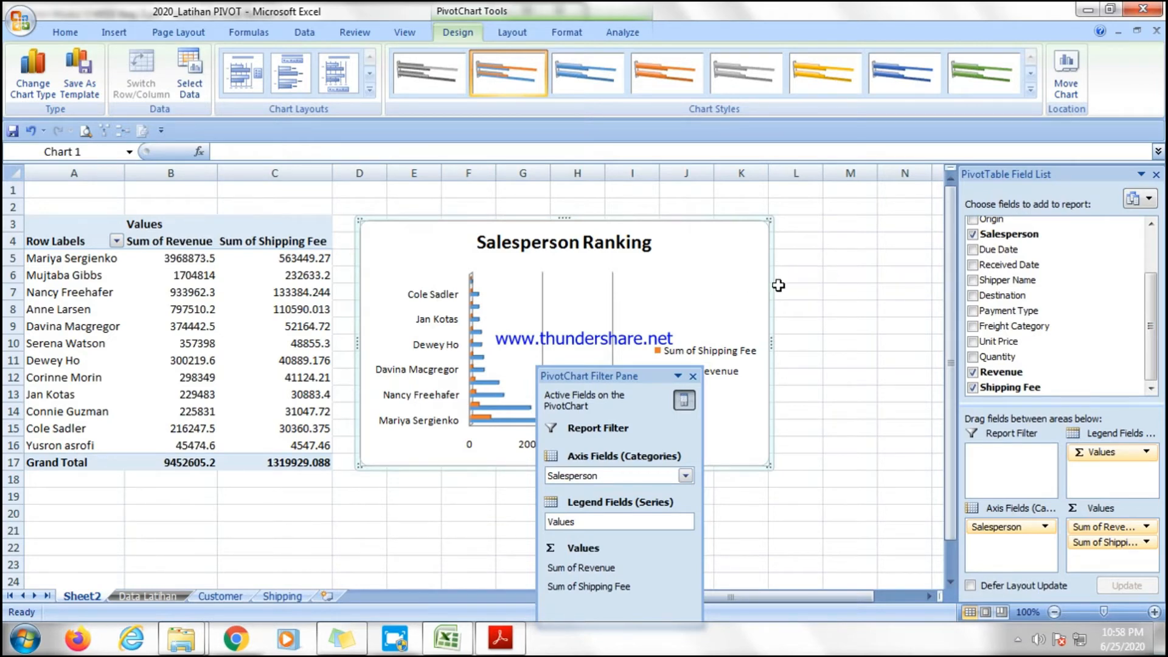
{"action": "right_click", "coordinate": [690, 250]}
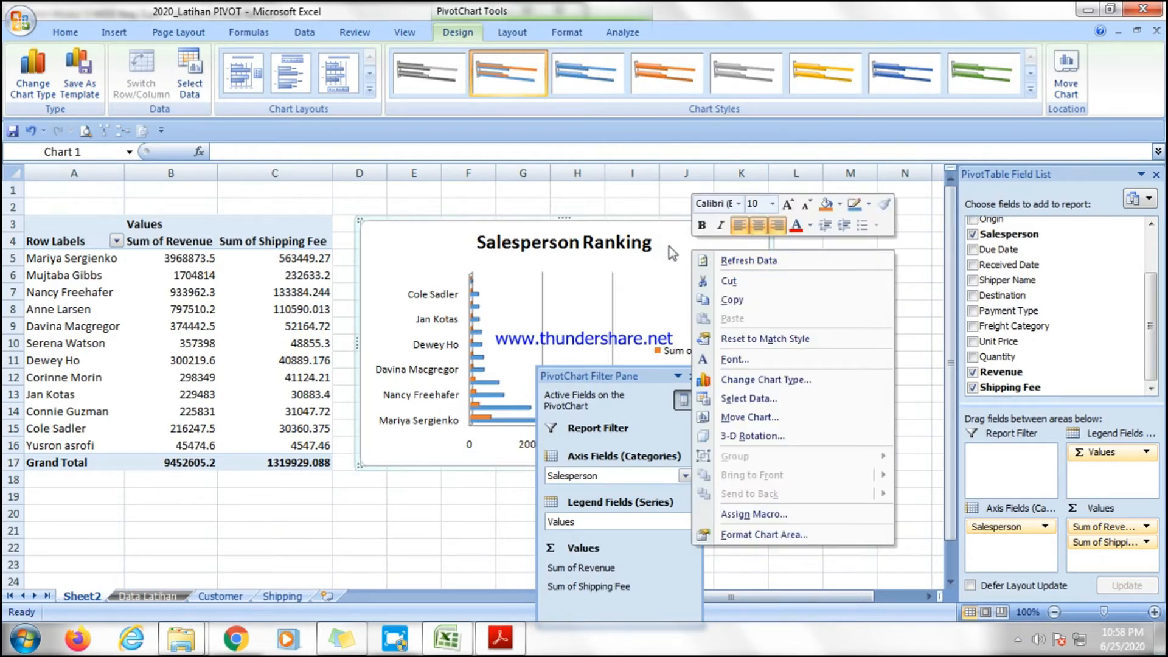
{"action": "left_click", "coordinate": [728, 281]}
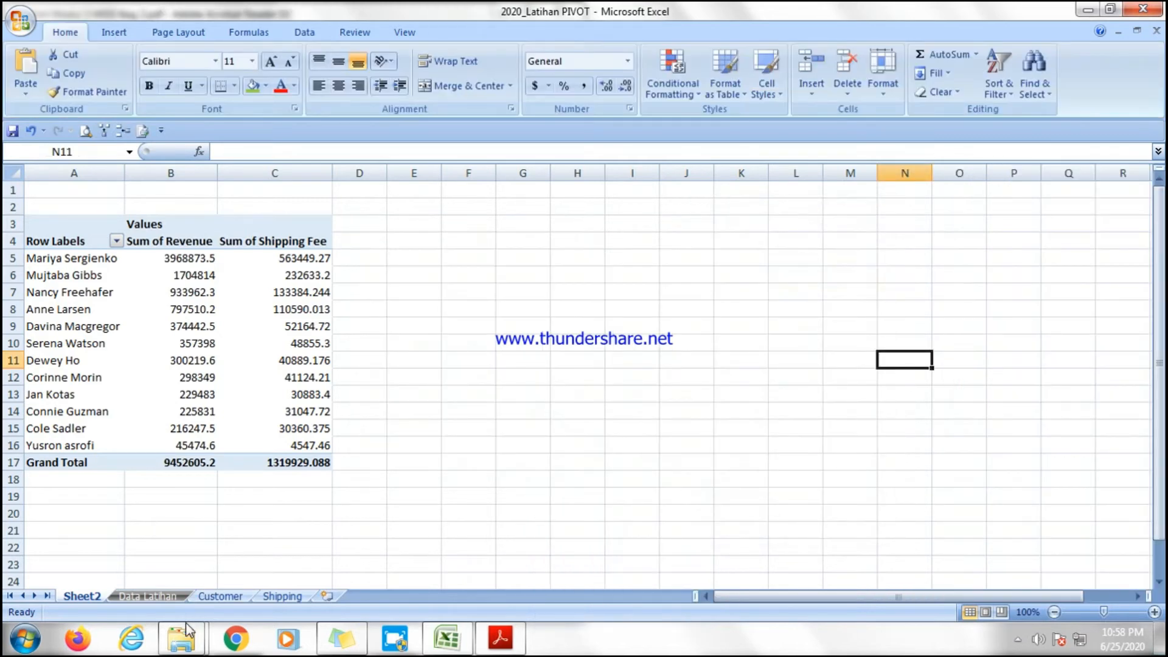
Insert a new worksheet and move its tab to the first position.
{"action": "left_click", "coordinate": [327, 596]}
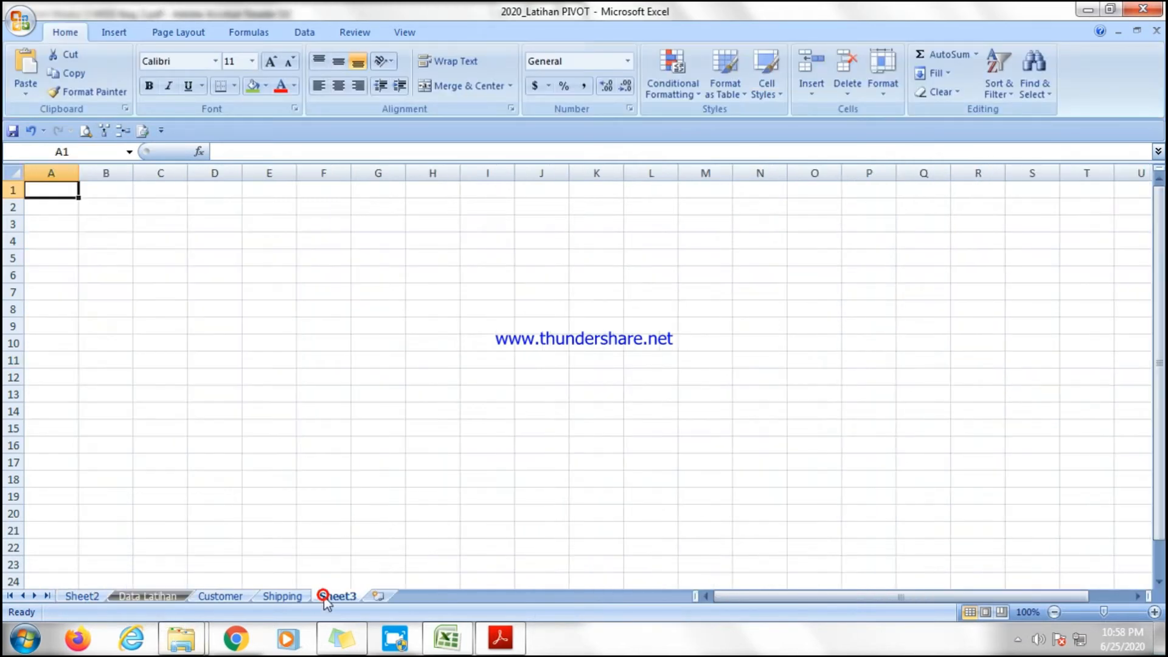
{"action": "left_click_drag", "start_coordinate": [59, 590], "coordinate": [61, 593]}
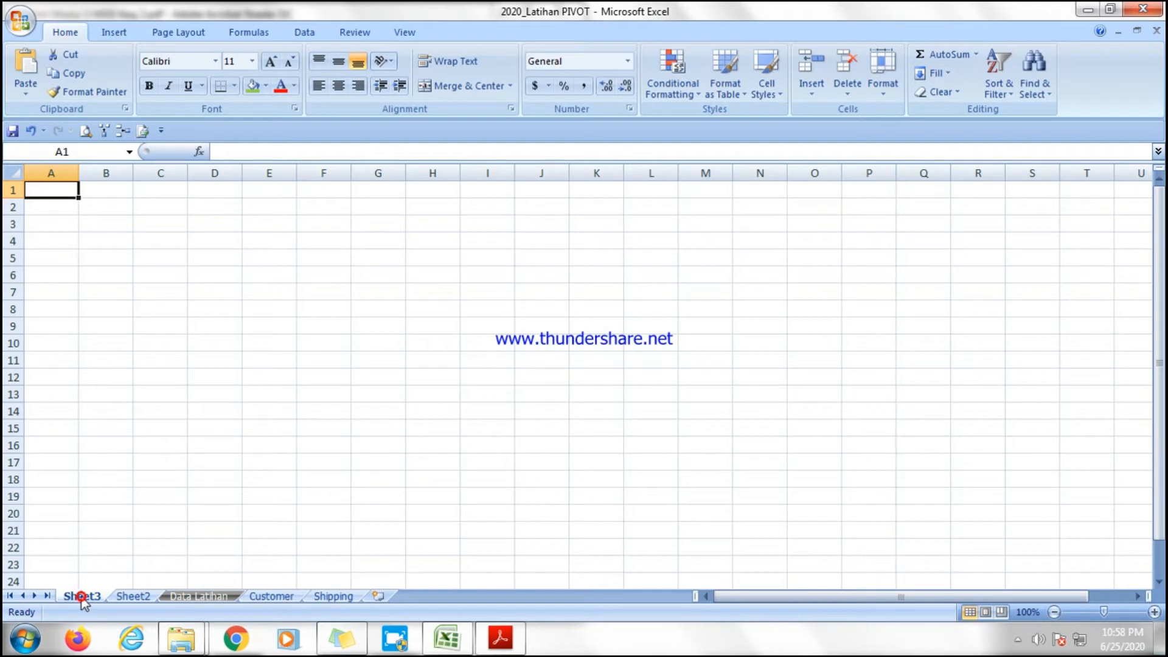
Paste Special the cut chart into cell A1 of the new sheet as a Picture (PNG).
{"action": "right_click", "coordinate": [54, 191]}
{"action": "left_click", "coordinate": [120, 259]}
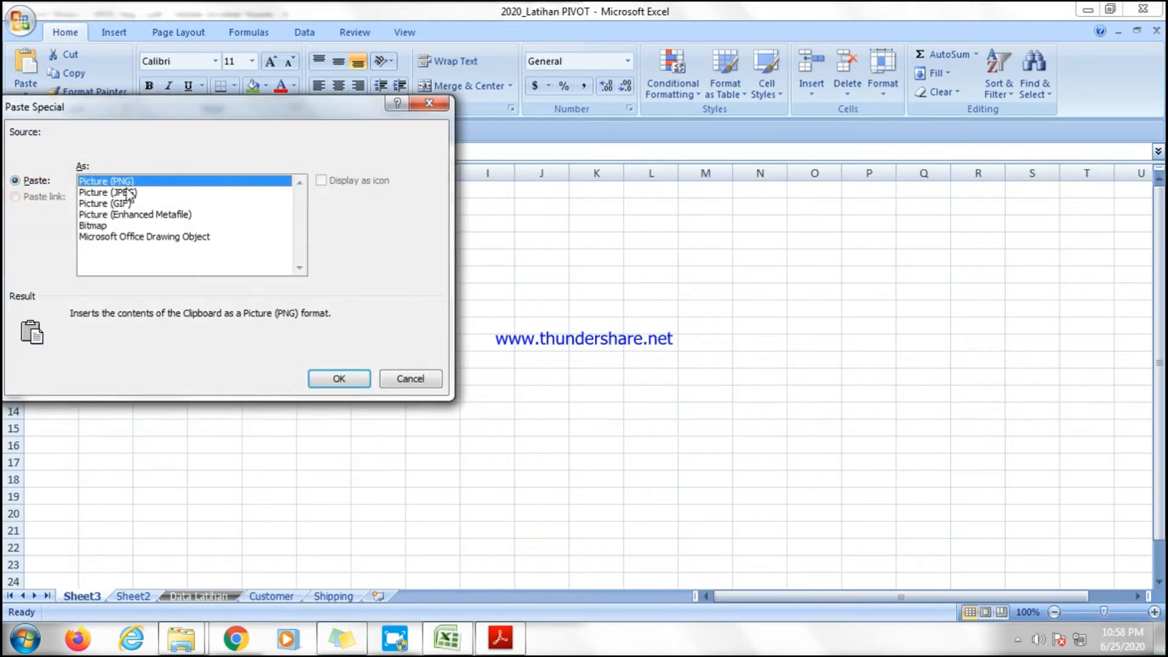
{"action": "left_click", "coordinate": [336, 379]}
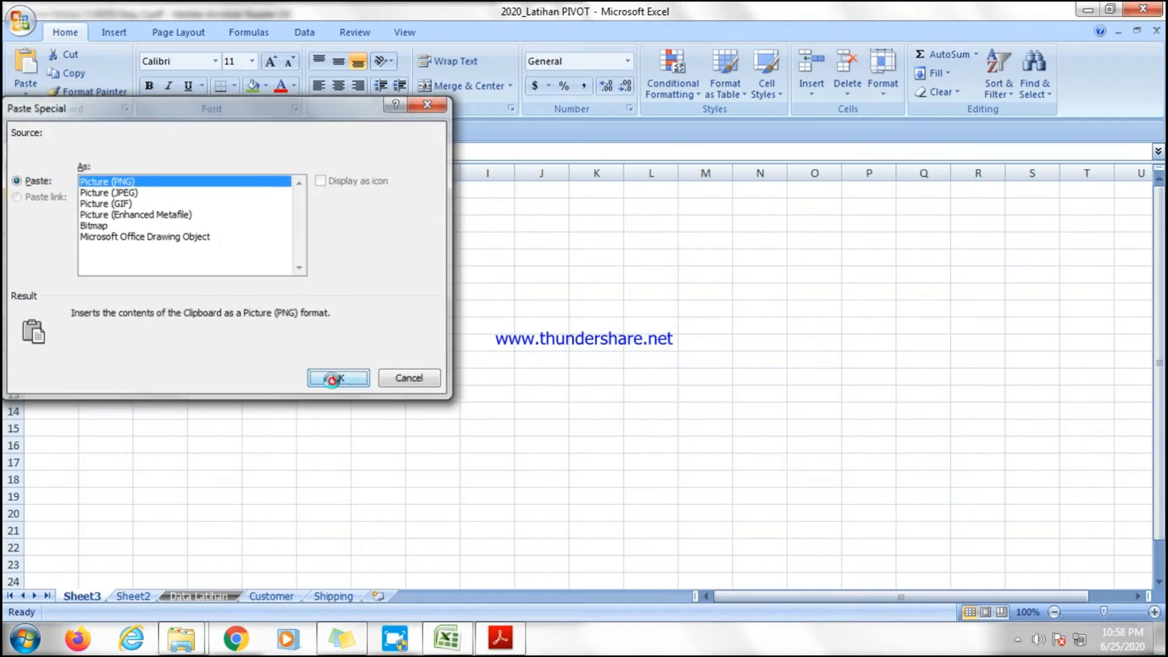
{"action": "left_click", "coordinate": [542, 404]}
{"action": "left_click", "coordinate": [392, 274]}
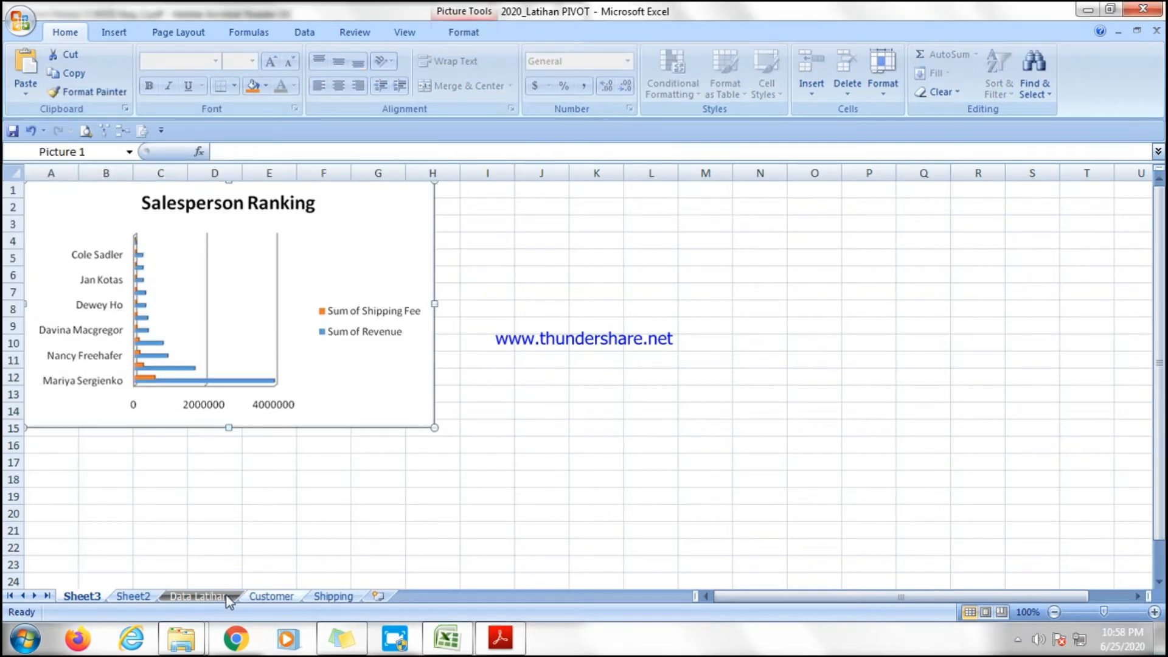
Highlight "Fluktuasi quantitas pengiriman per tanggal order" in item b of question 11 in the PDF.
{"action": "left_click", "coordinate": [132, 596]}
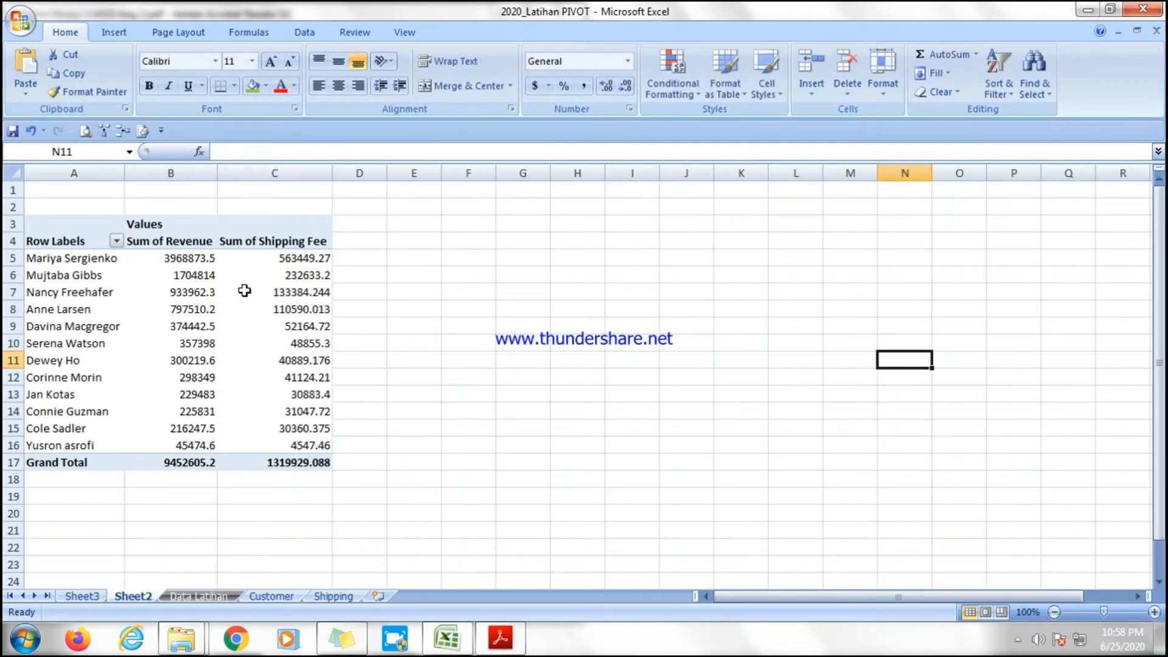
{"action": "left_click", "coordinate": [239, 232]}
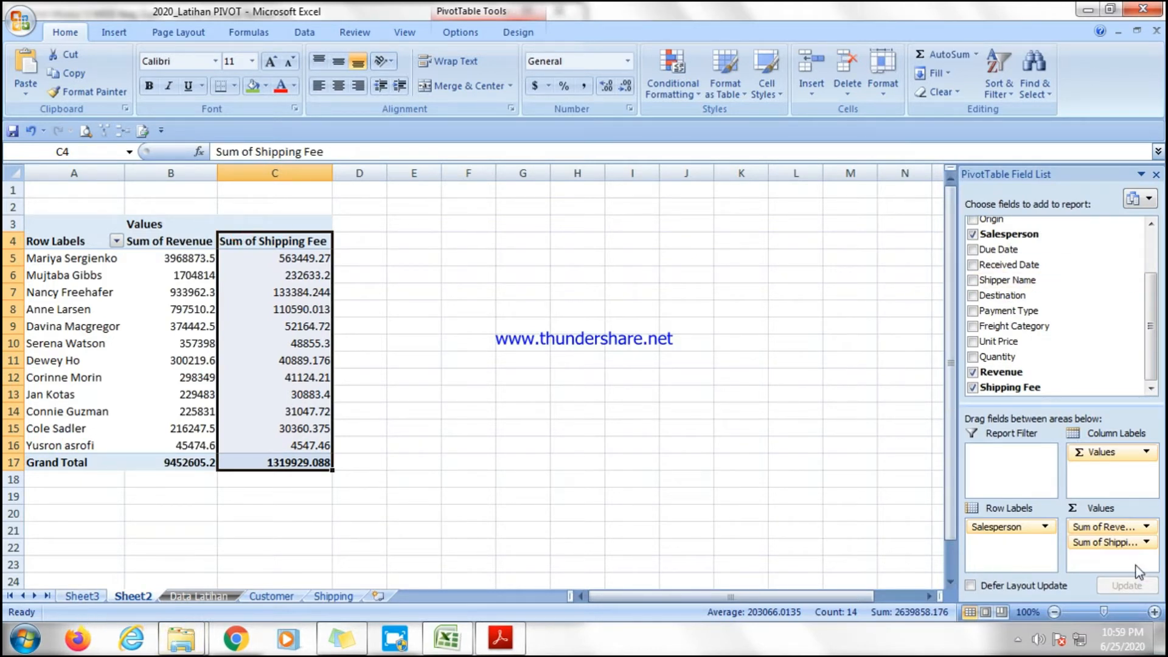
{"action": "left_click", "coordinate": [499, 637]}
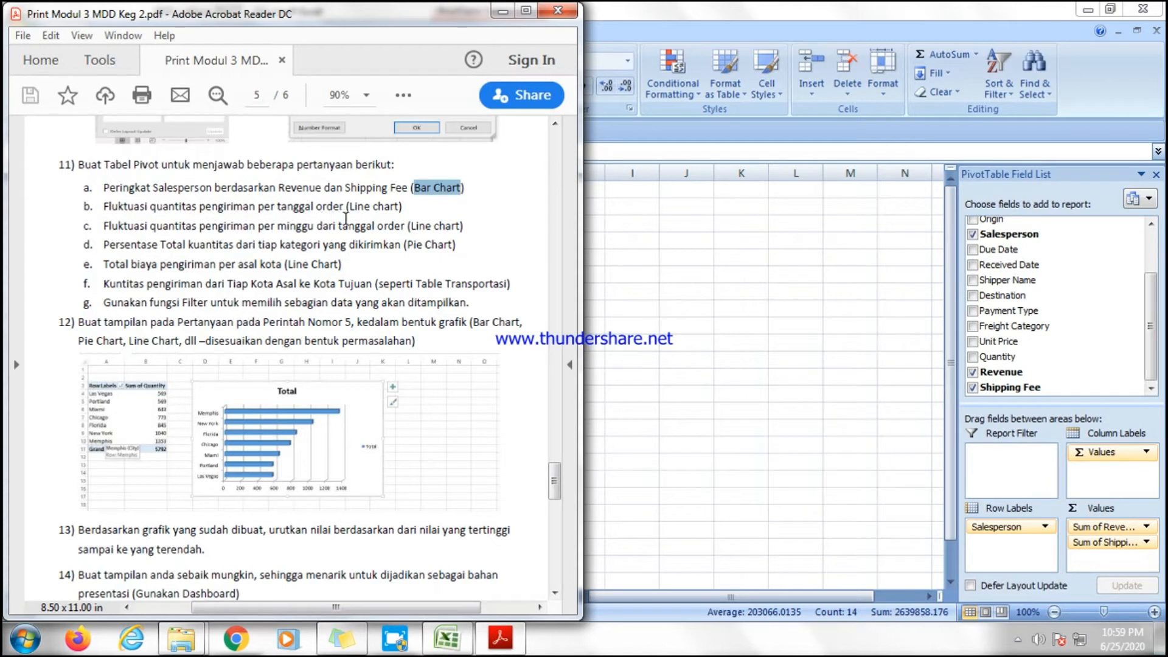
{"action": "left_click_drag", "start_coordinate": [346, 206], "coordinate": [125, 210]}
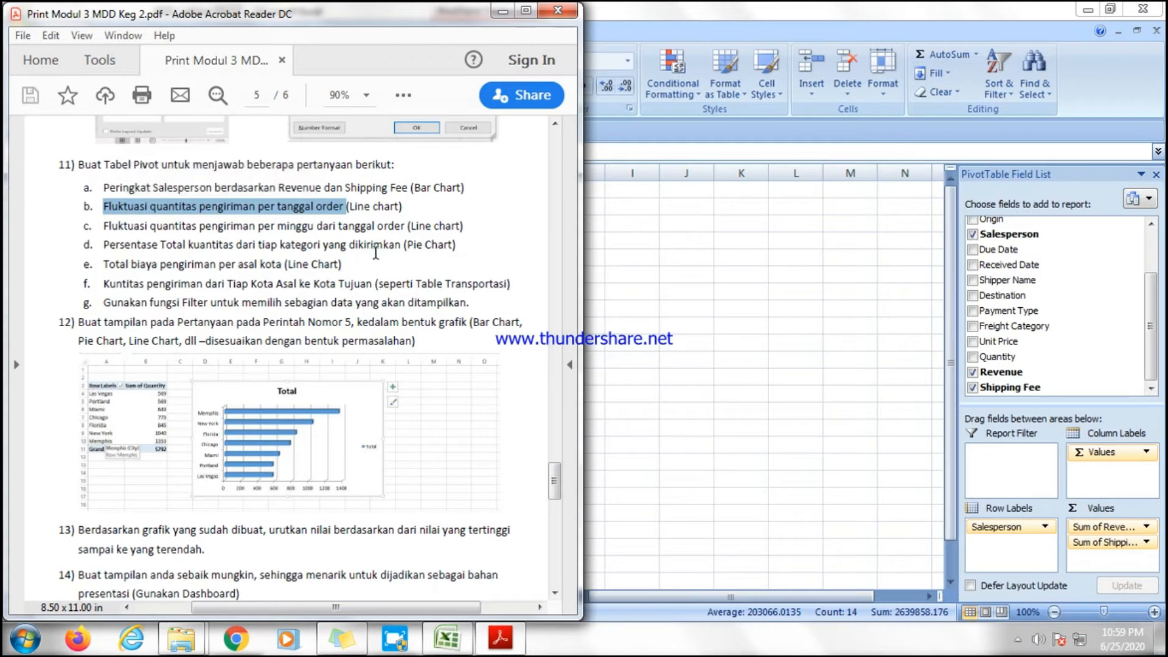
{"action": "left_click", "coordinate": [354, 205]}
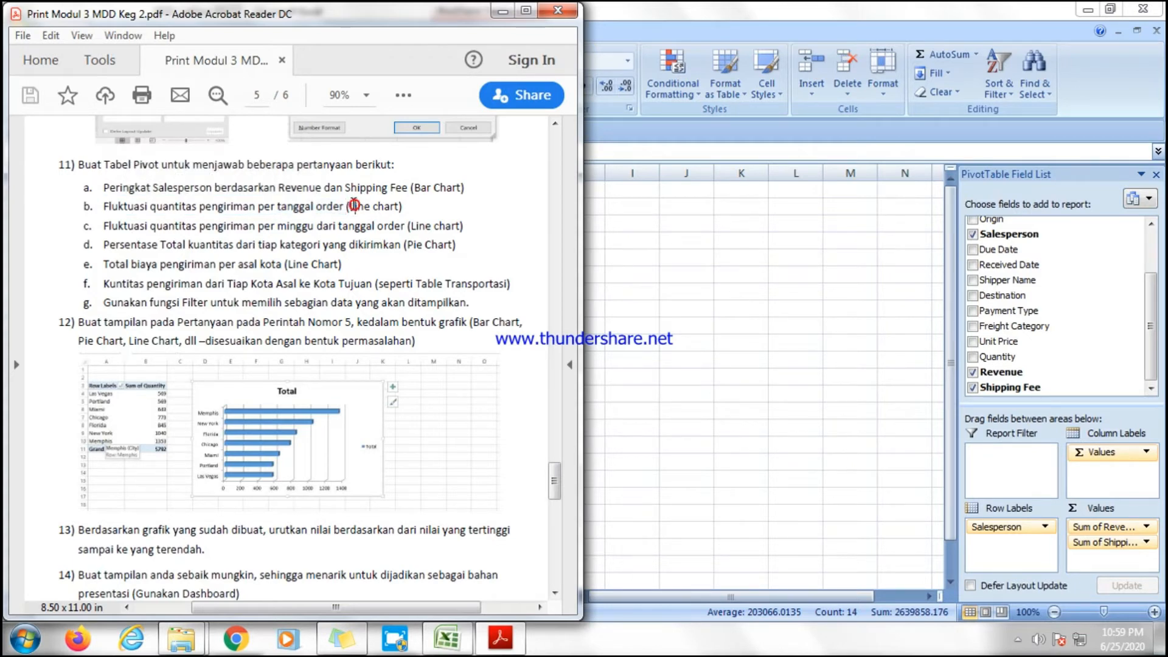
{"action": "left_click", "coordinate": [770, 369]}
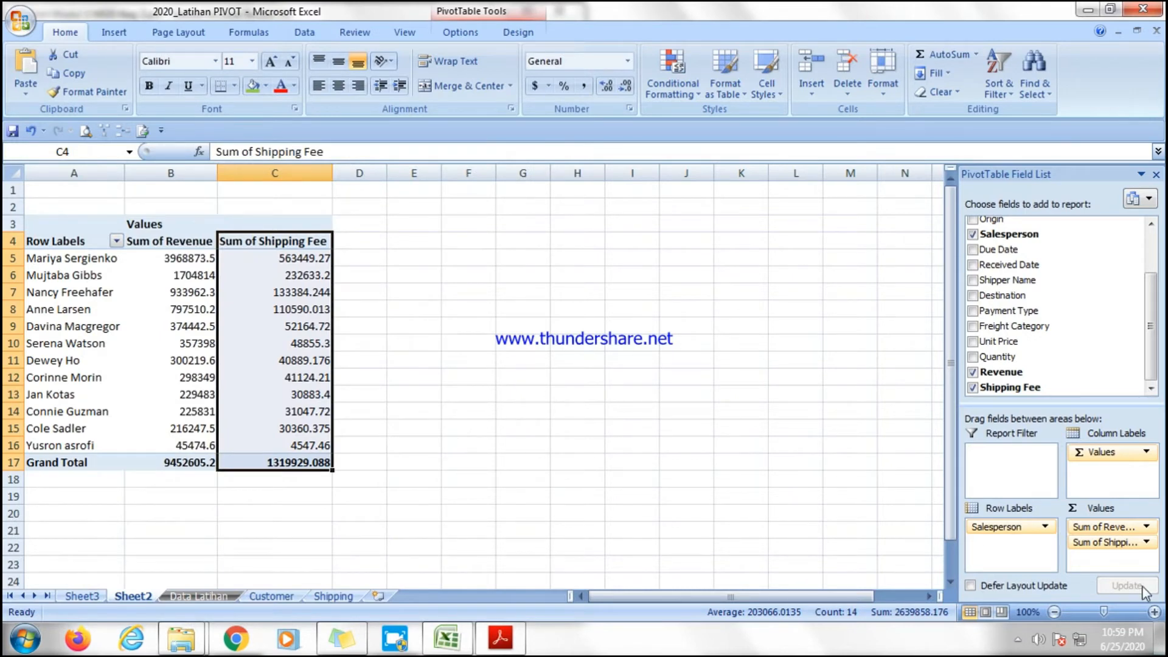
Remove the Revenue, Shipping Fee and Salesperson fields from the pivot table on Sheet2.
{"action": "left_click", "coordinate": [1146, 527]}
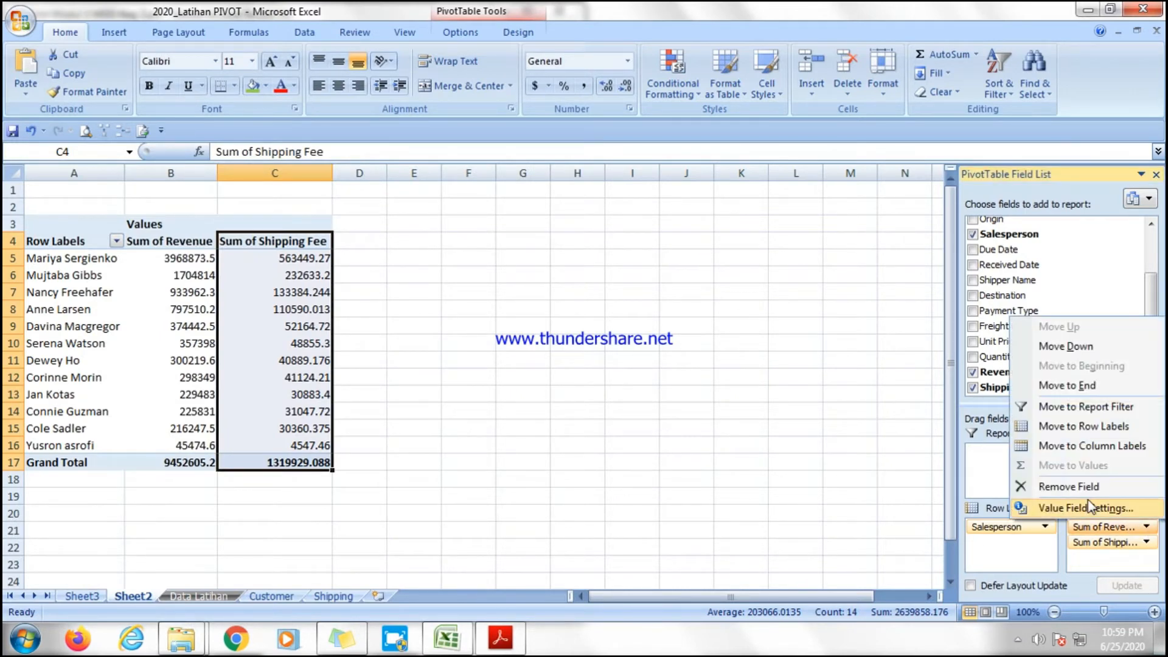
{"action": "left_click", "coordinate": [1083, 489]}
{"action": "left_click", "coordinate": [1145, 527]}
{"action": "left_click", "coordinate": [1082, 489]}
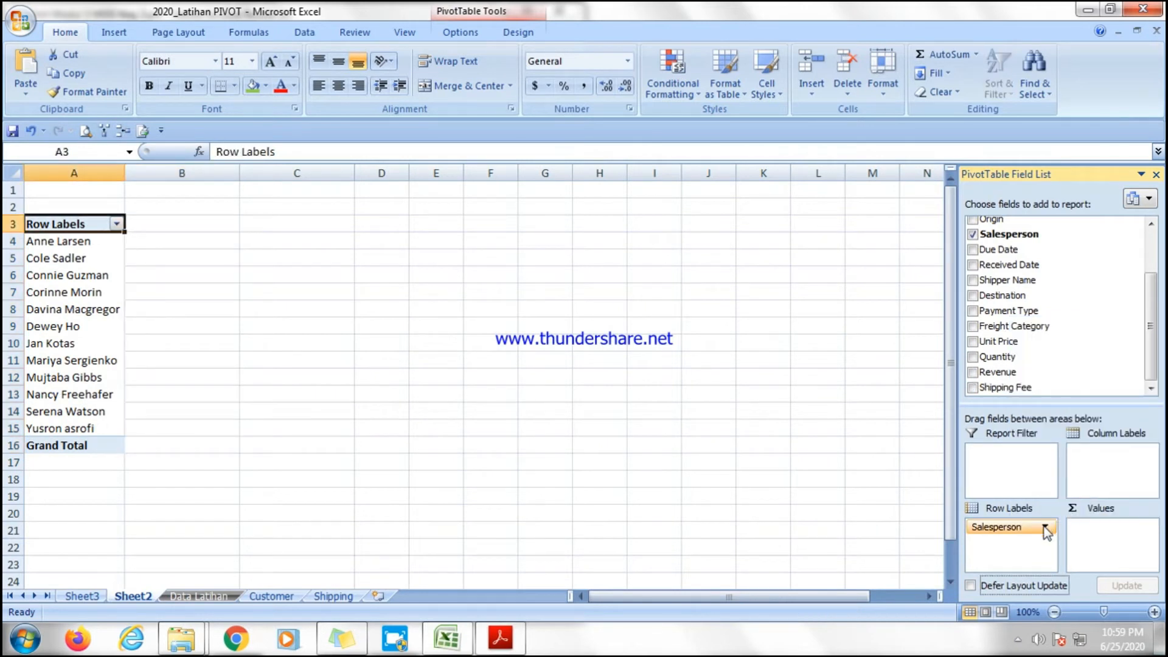
{"action": "left_click", "coordinate": [1046, 526]}
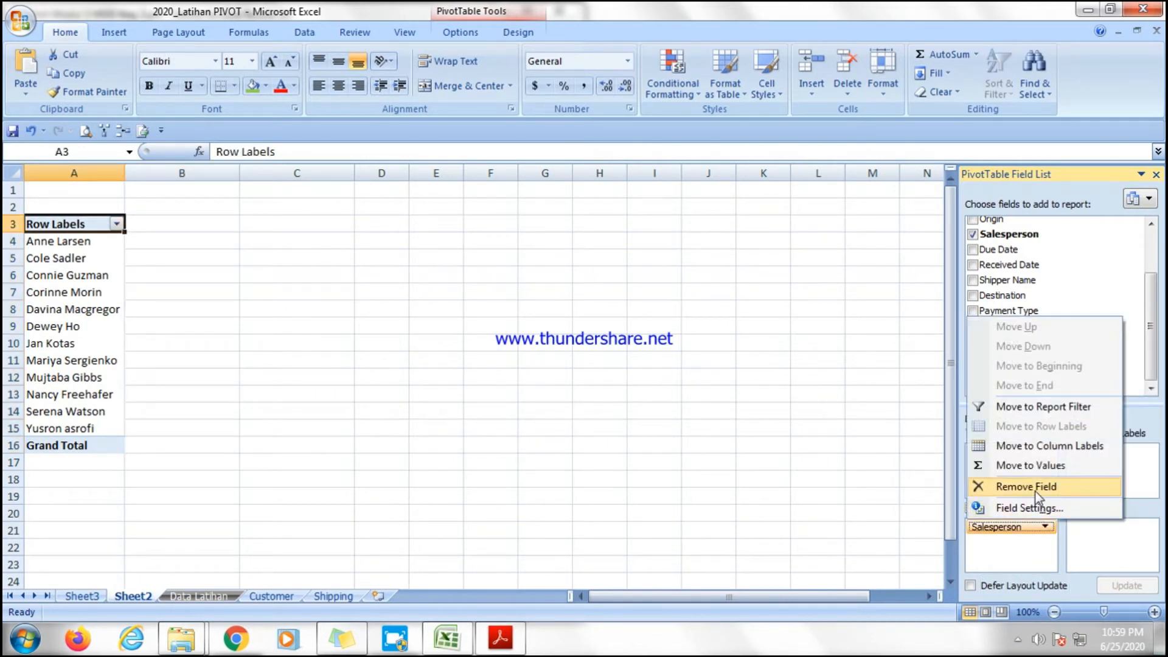
{"action": "left_click", "coordinate": [1035, 490]}
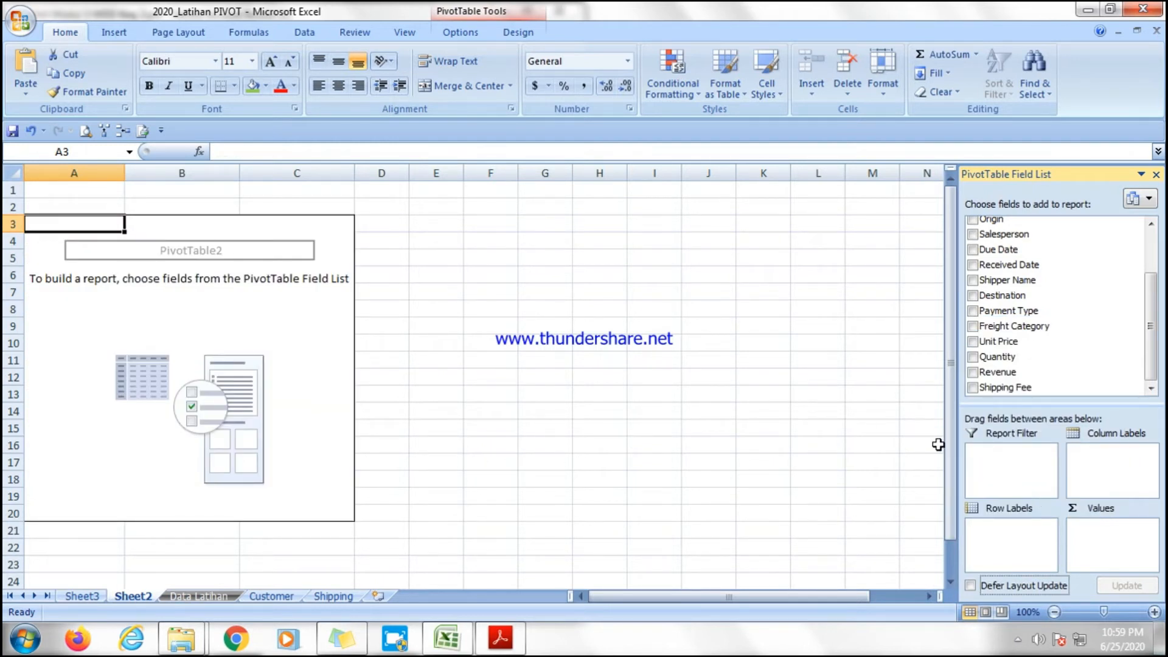
Add Order Date as row labels and Quantity as summed values in the pivot table.
{"action": "scroll", "coordinate": [1154, 336], "scroll_direction": "up", "scroll_amount": 3}
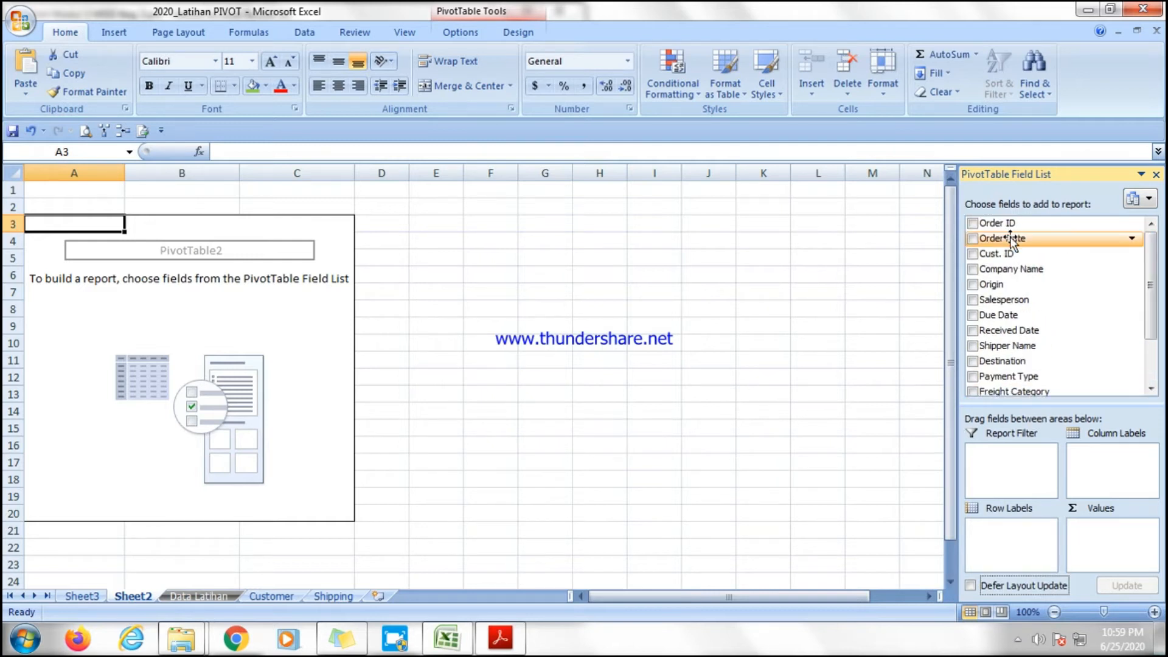
{"action": "left_click_drag", "start_coordinate": [1002, 238], "coordinate": [1000, 535]}
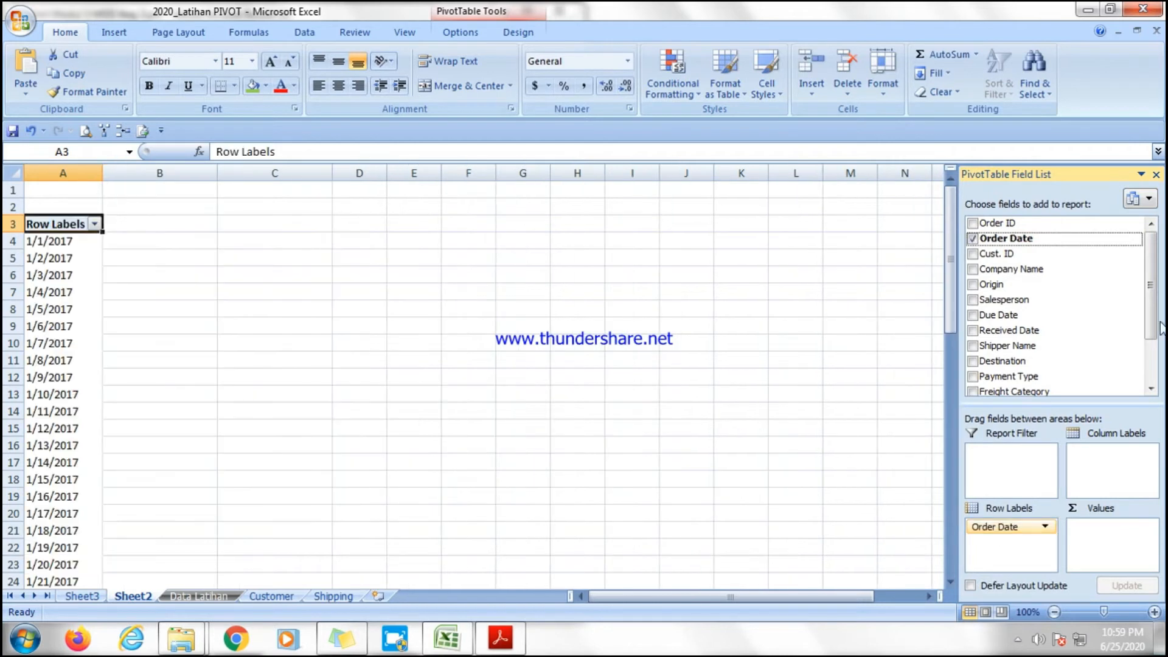
{"action": "scroll", "coordinate": [1038, 365], "scroll_direction": "down", "scroll_amount": 2}
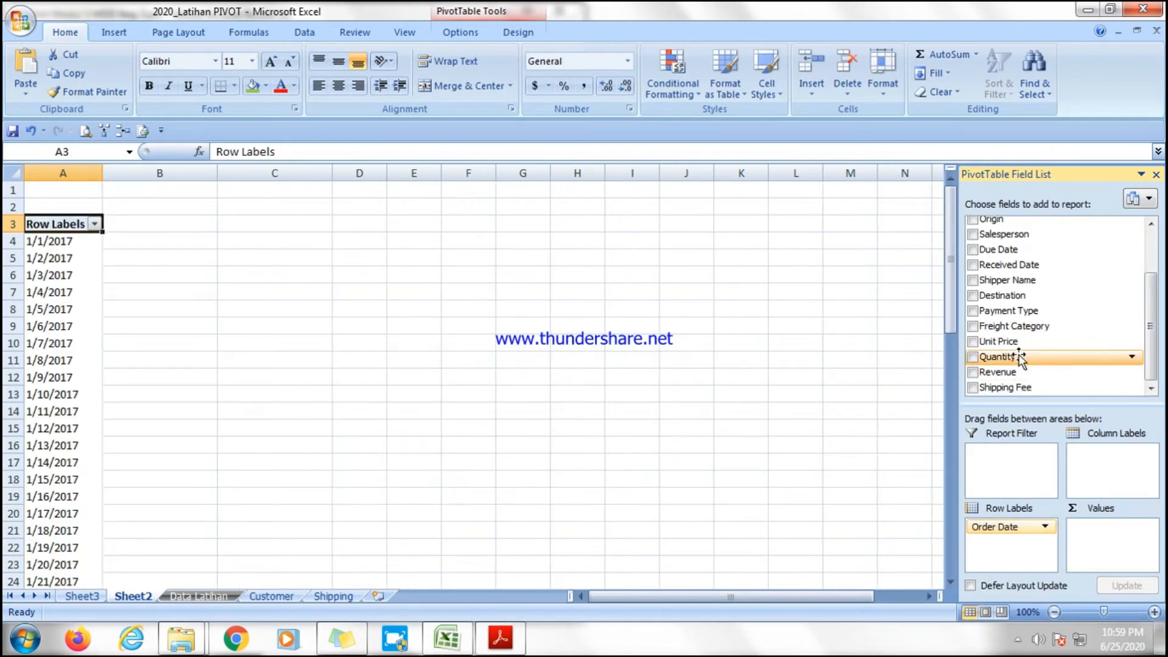
{"action": "left_click_drag", "start_coordinate": [1022, 357], "coordinate": [1104, 527]}
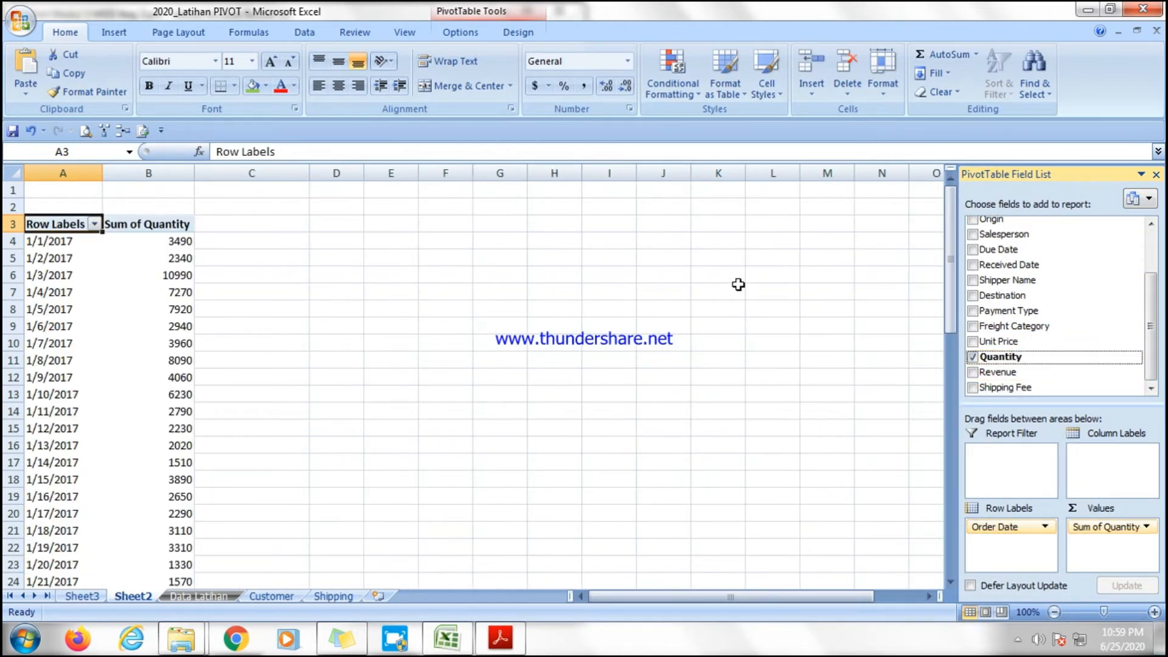
Insert a line PivotChart of the quantity per order date pivot table.
{"action": "left_click", "coordinate": [100, 250]}
{"action": "left_click", "coordinate": [149, 258]}
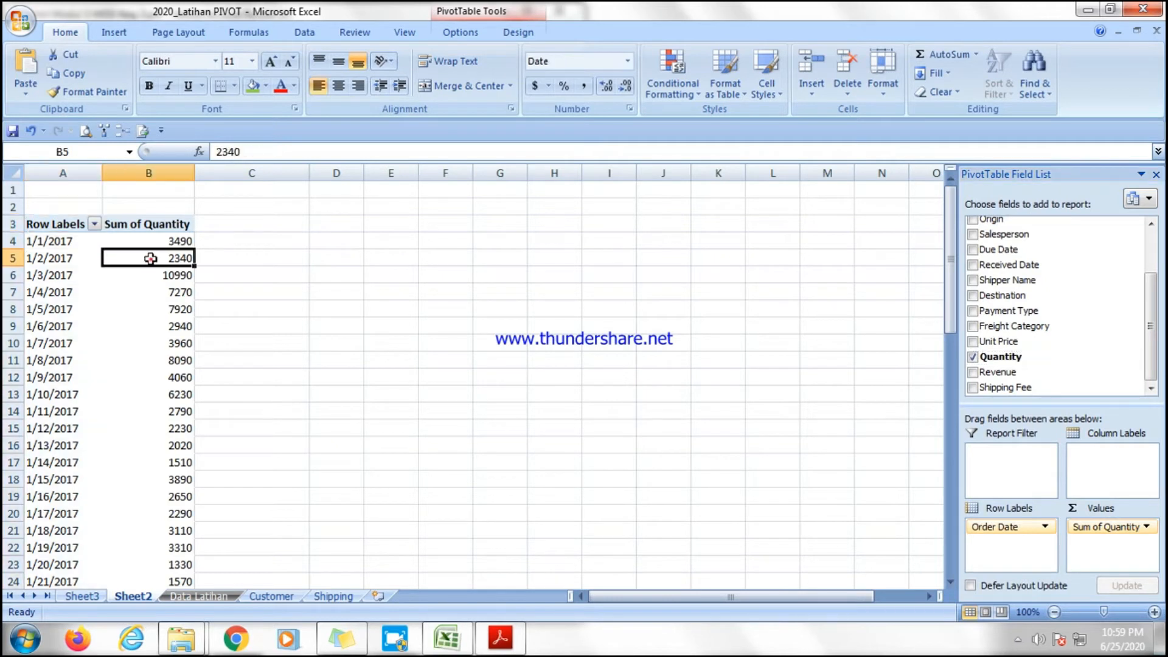
{"action": "left_click", "coordinate": [52, 310]}
{"action": "left_click", "coordinate": [138, 342]}
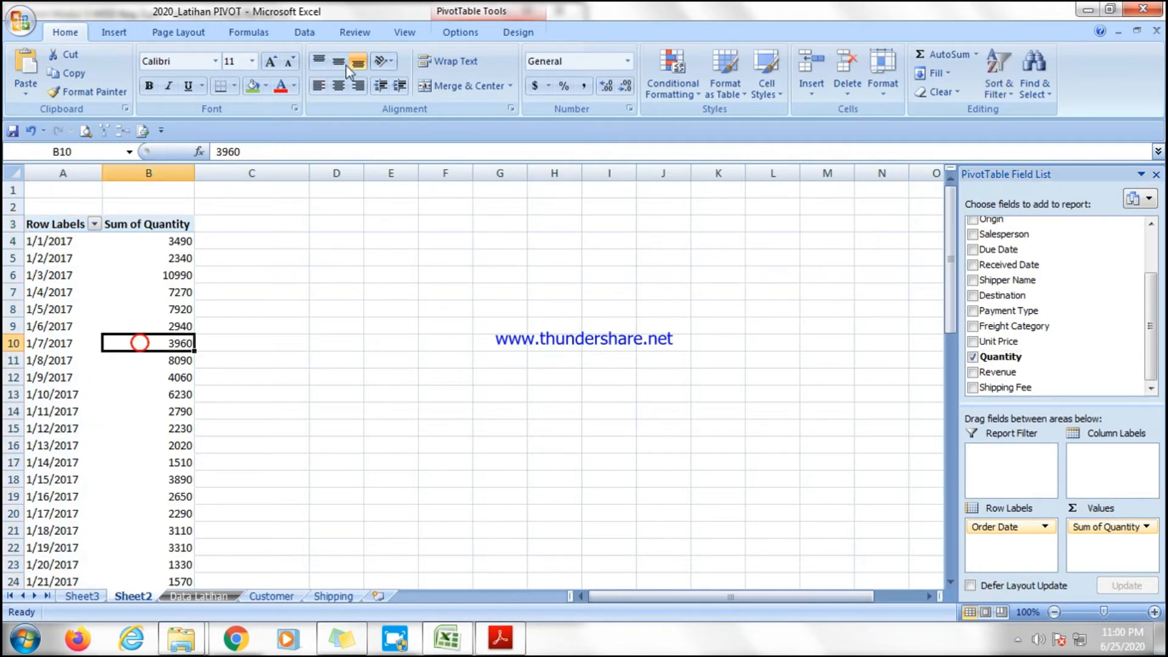
{"action": "left_click", "coordinate": [121, 36]}
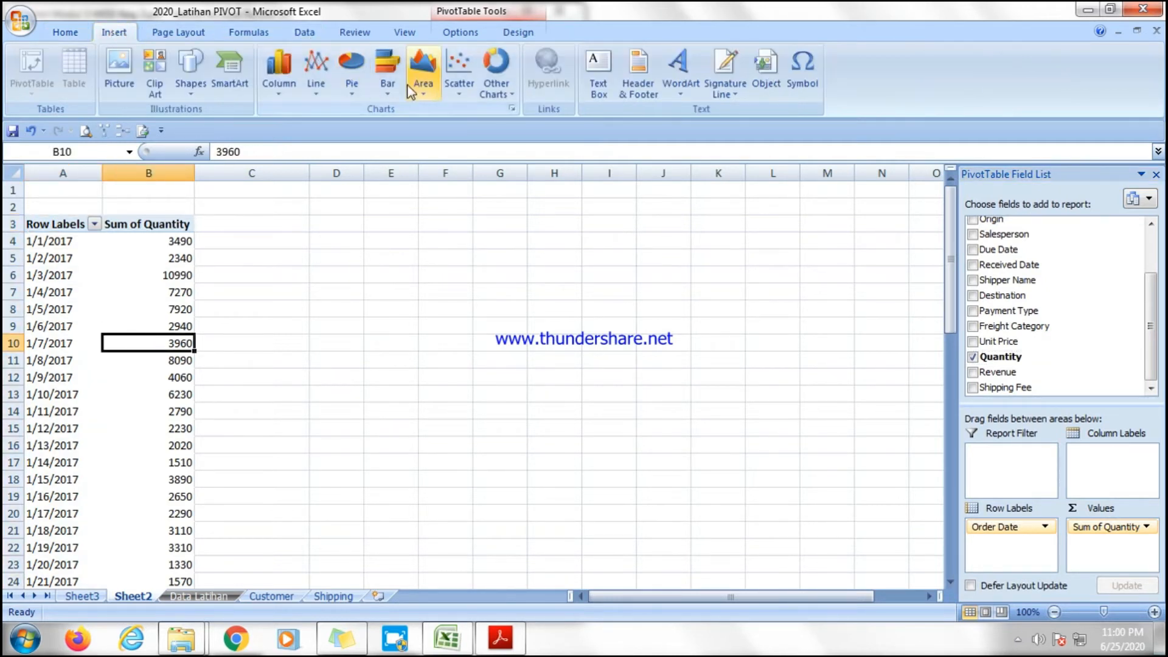
{"action": "left_click", "coordinate": [315, 76]}
{"action": "left_click", "coordinate": [320, 143]}
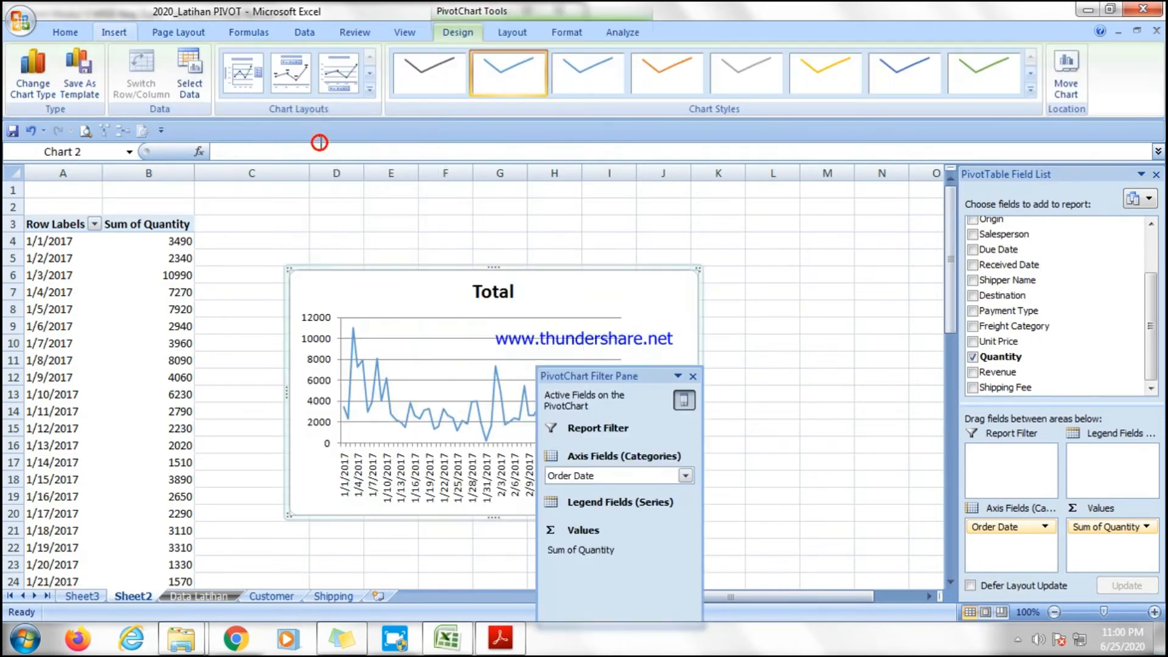
{"action": "left_click", "coordinate": [503, 295]}
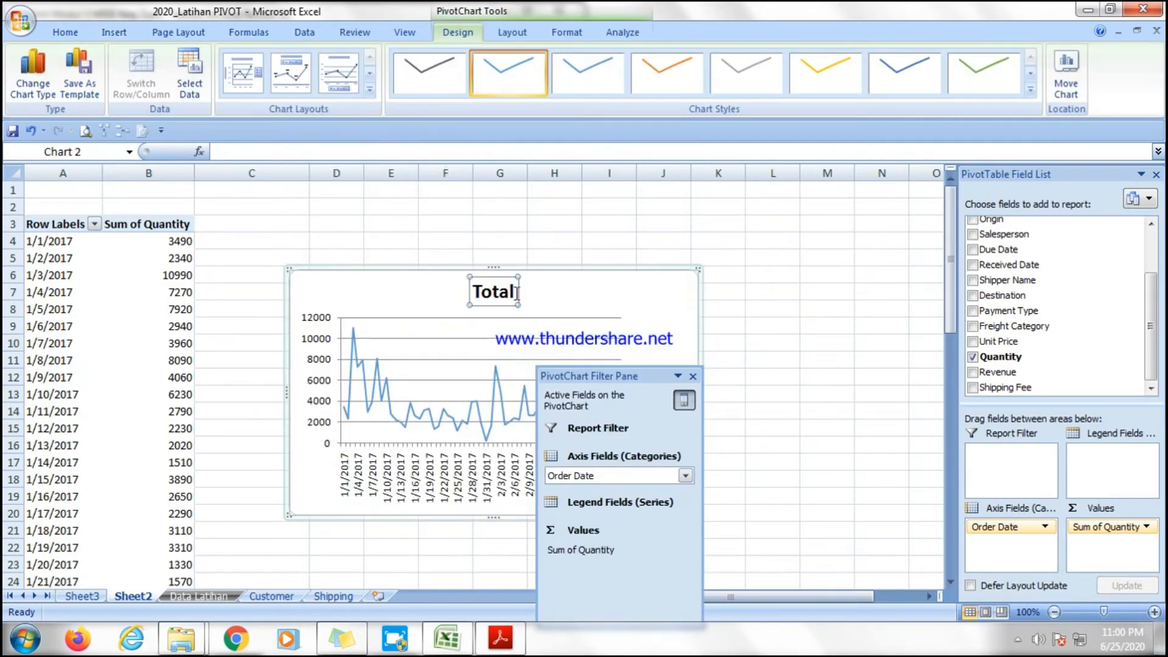
{"action": "left_click", "coordinate": [516, 293]}
{"action": "left_click_drag", "start_coordinate": [518, 295], "coordinate": [472, 293]}
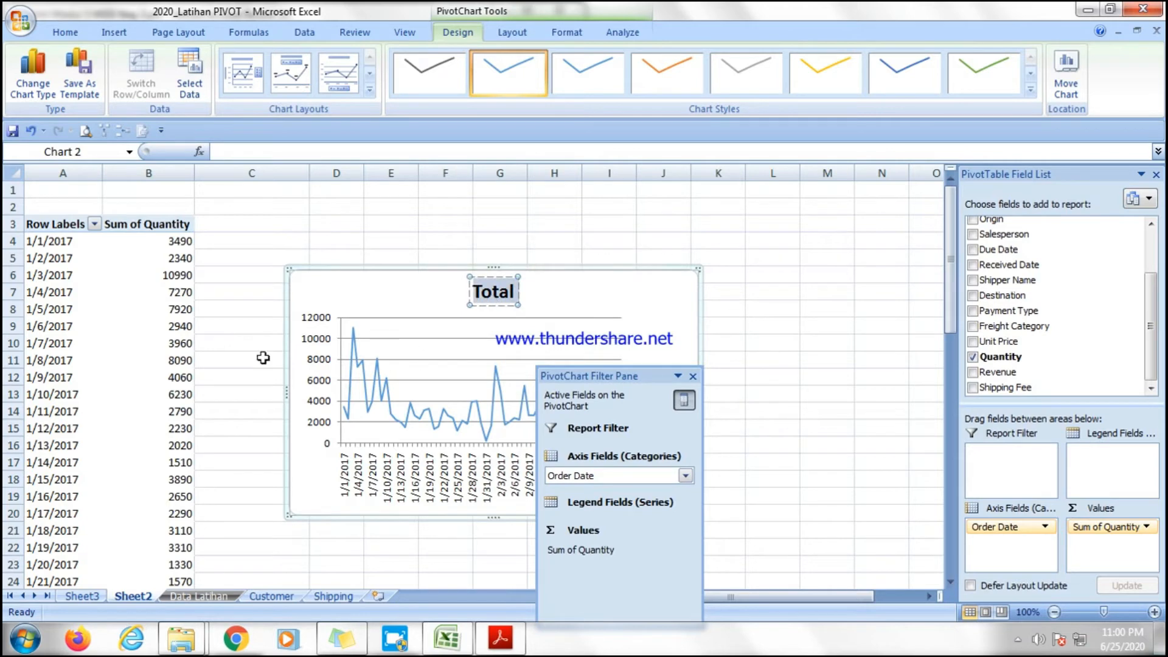
{"action": "left_click", "coordinate": [410, 292]}
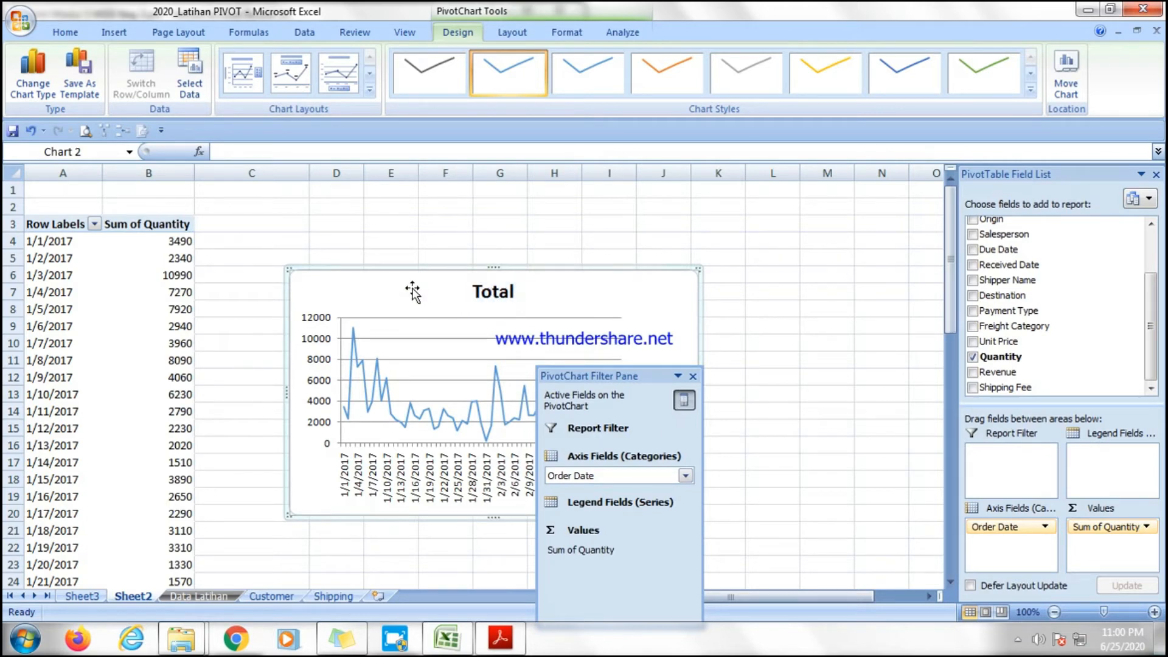
Cut the daily quantity line PivotChart and paste it as a PNG picture at cell A17 on Sheet3.
{"action": "right_click", "coordinate": [649, 295]}
{"action": "left_click", "coordinate": [688, 324]}
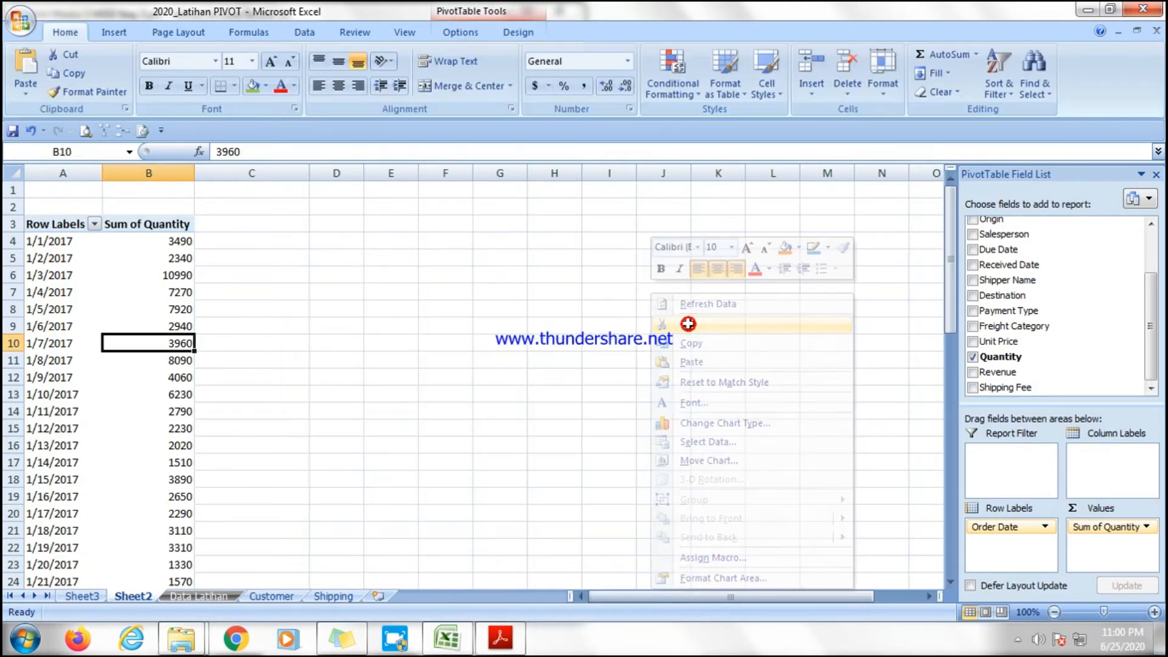
{"action": "left_click", "coordinate": [83, 596]}
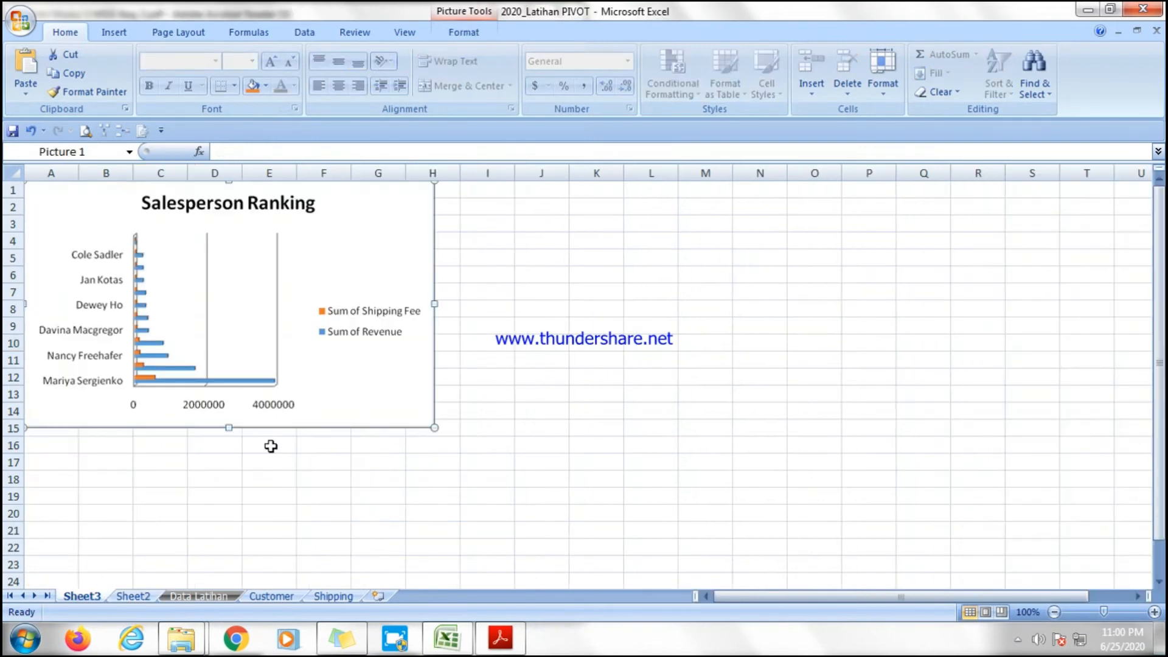
{"action": "left_click", "coordinate": [52, 459]}
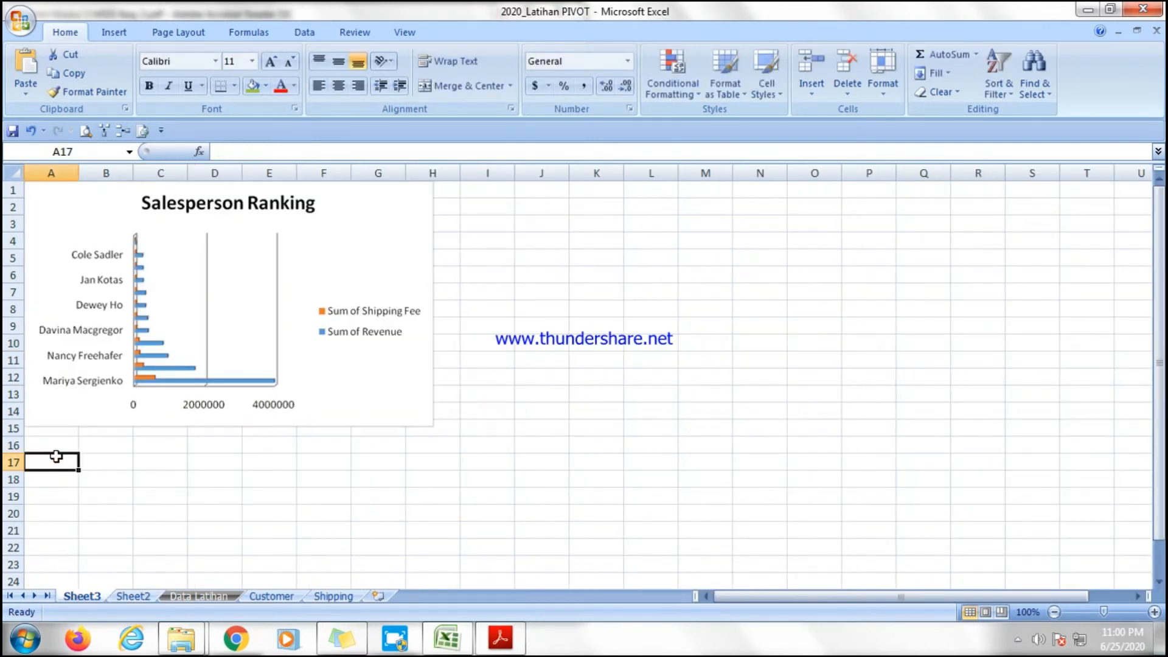
{"action": "right_click", "coordinate": [56, 456]}
{"action": "left_click", "coordinate": [141, 251]}
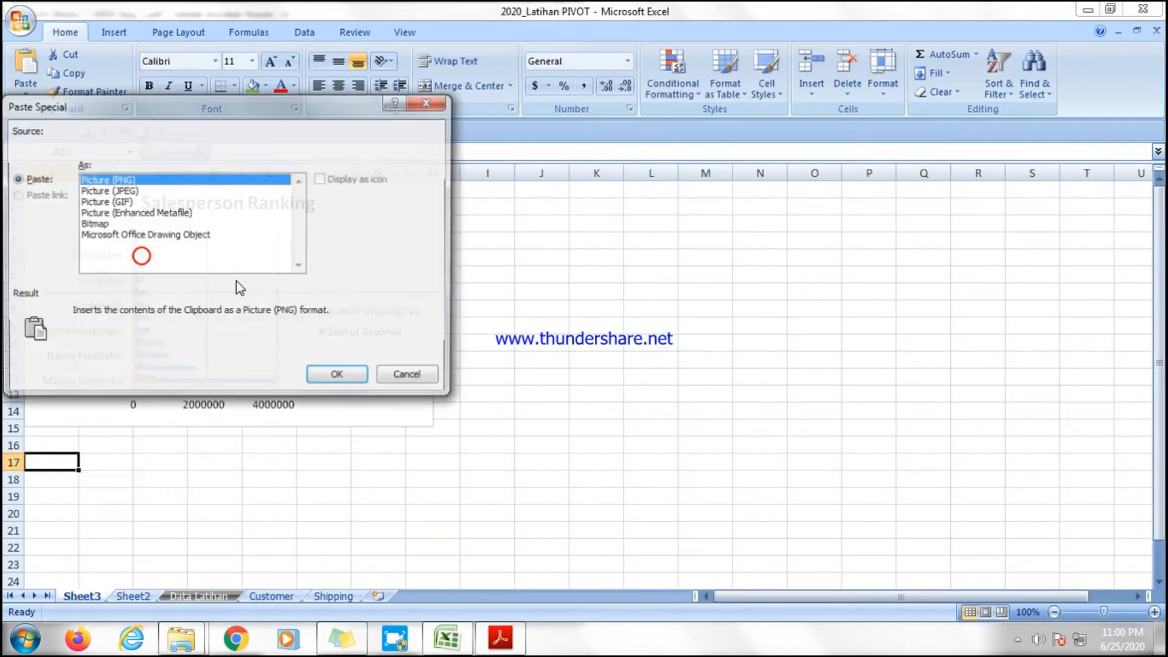
{"action": "left_click", "coordinate": [338, 377]}
{"action": "left_click", "coordinate": [577, 463]}
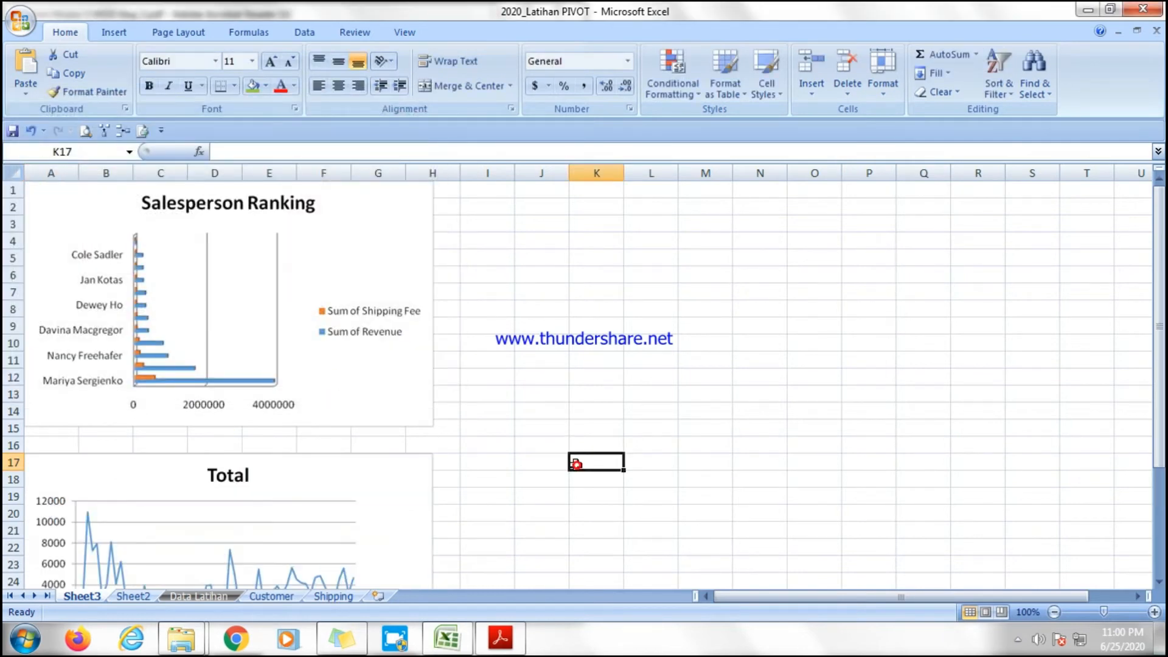
Fill all cells of Sheet3 with a blue background color.
{"action": "left_click", "coordinate": [14, 173]}
{"action": "left_click", "coordinate": [266, 85]}
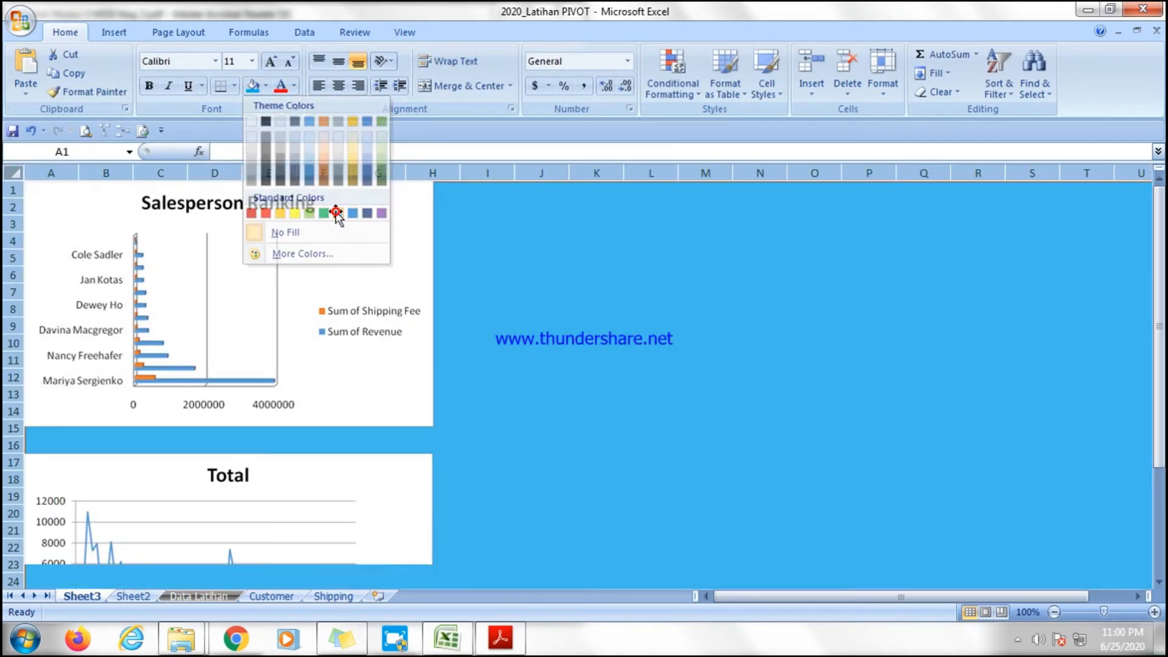
{"action": "left_click", "coordinate": [336, 213]}
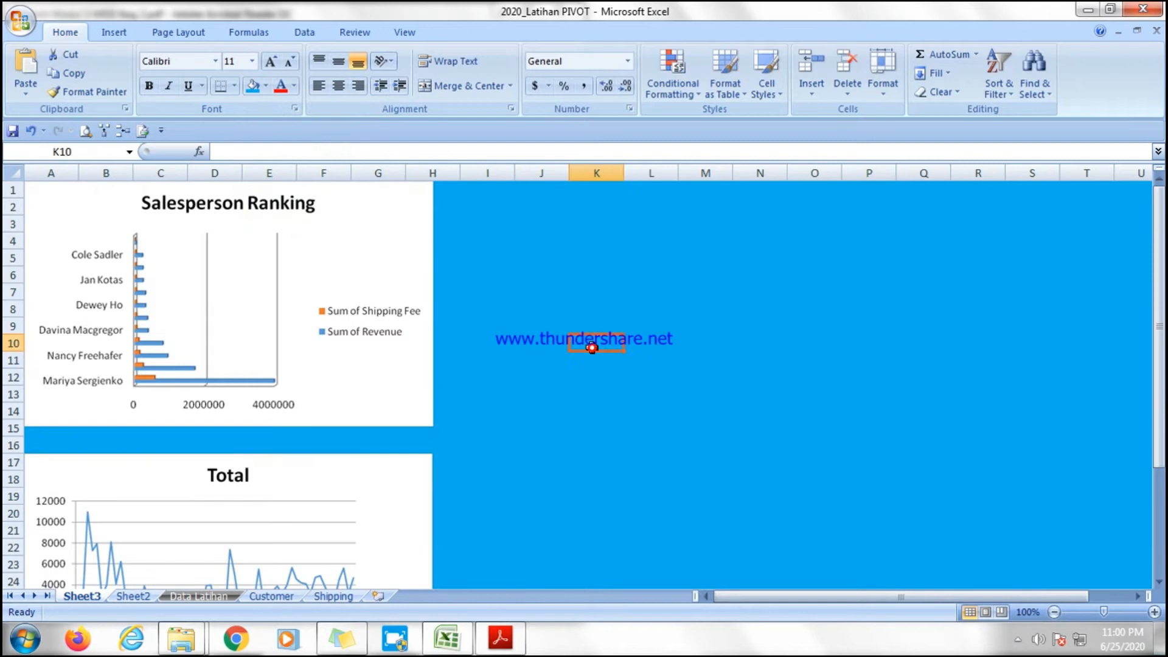
{"action": "left_click", "coordinate": [815, 406]}
{"action": "scroll", "coordinate": [827, 407], "scroll_direction": "down", "scroll_amount": 4}
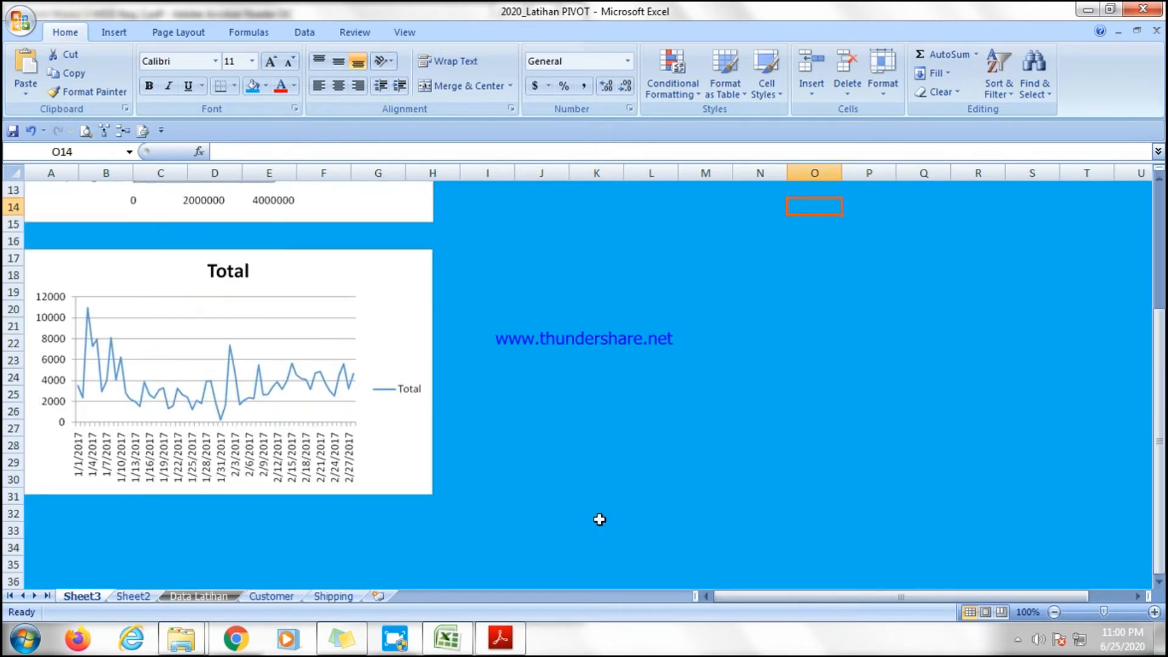
Rename the Sheet2 worksheet to PivotTable.
{"action": "left_click", "coordinate": [139, 597]}
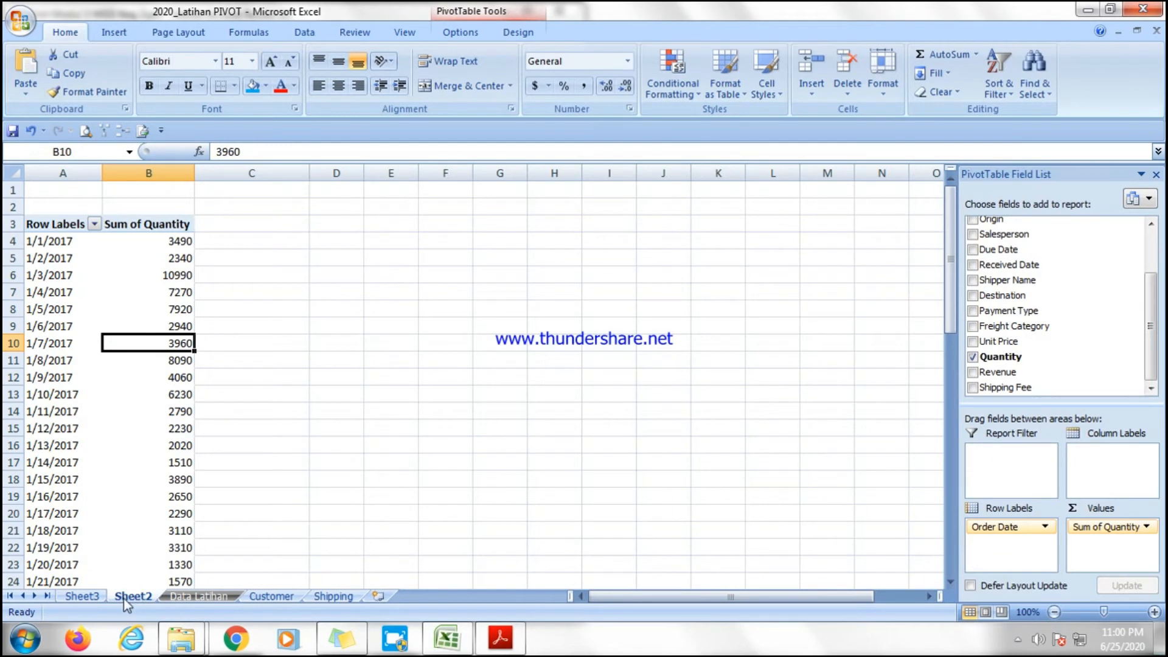
{"action": "right_click", "coordinate": [127, 599]}
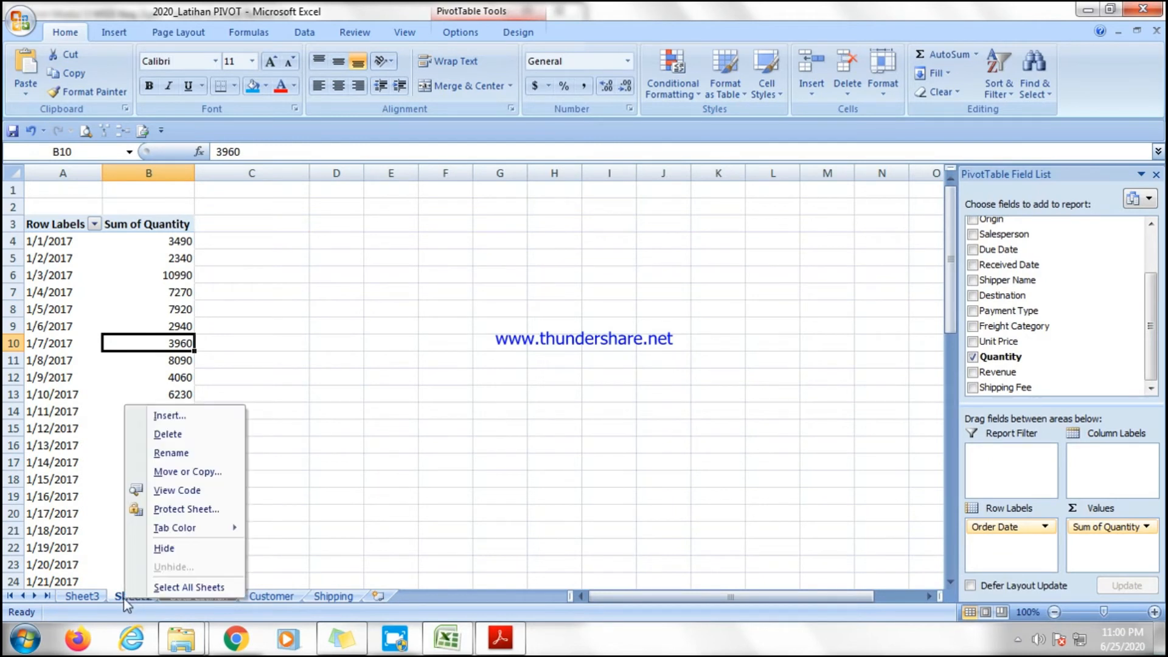
{"action": "left_click", "coordinate": [165, 452]}
{"action": "type", "text": "Pivot Table"}
{"action": "left_click", "coordinate": [113, 444]}
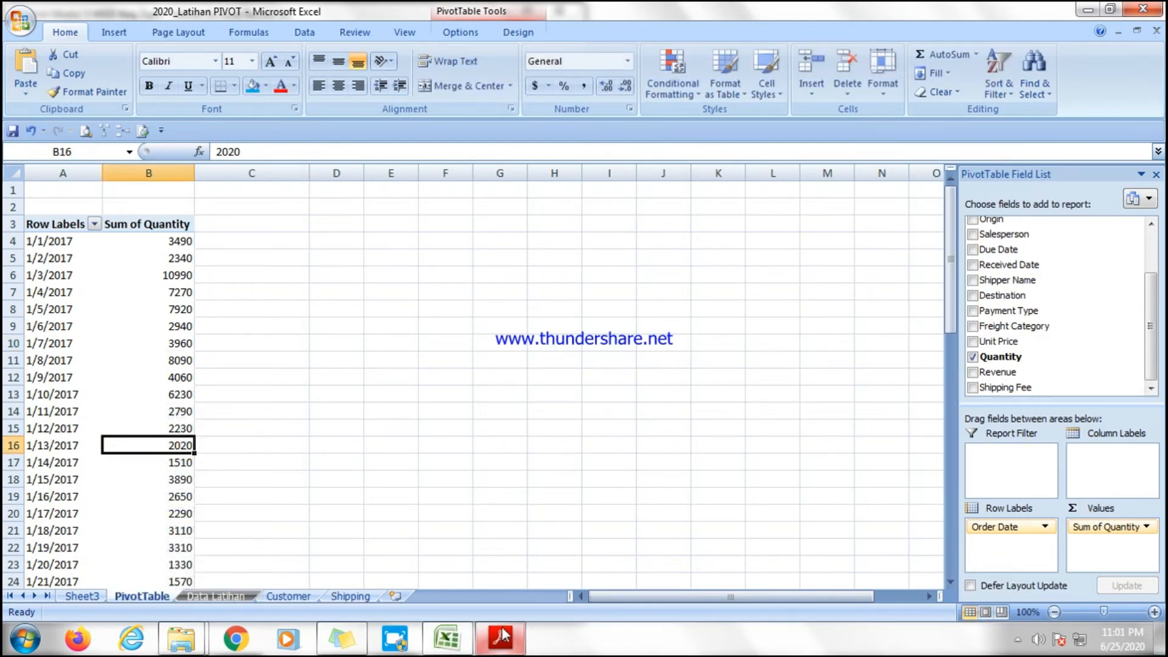
Highlight item c, "Fluktuasi quantitas pengiriman per minggu dari tanggal order", of question 11 in the PDF.
{"action": "left_click", "coordinate": [500, 637]}
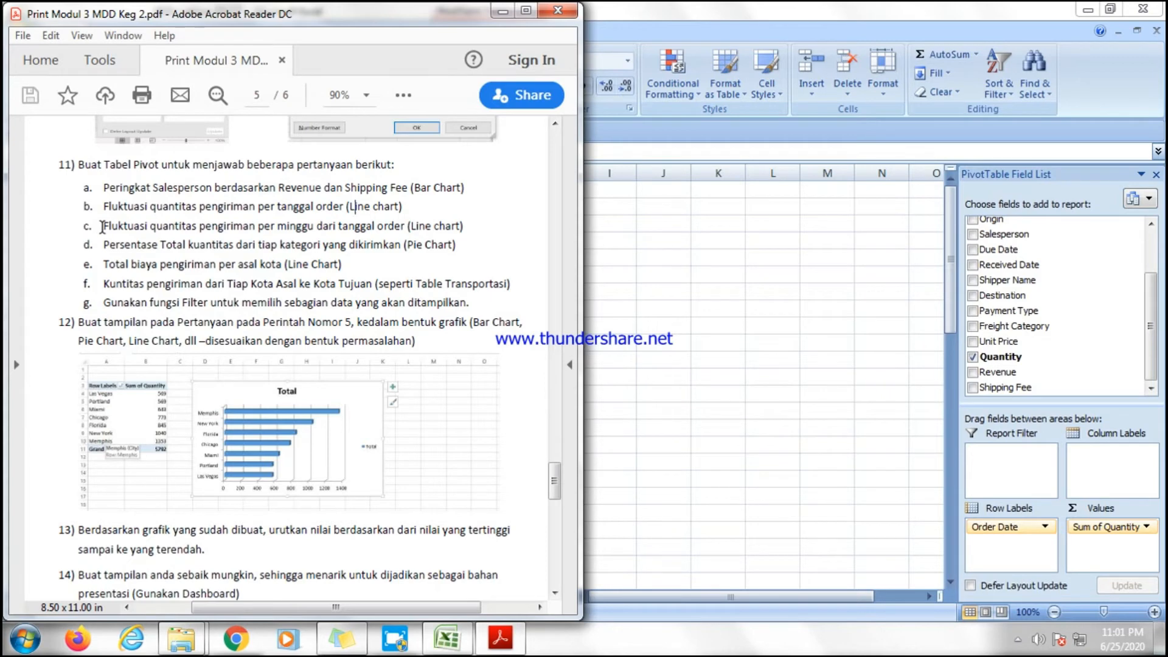
{"action": "left_click_drag", "start_coordinate": [102, 226], "coordinate": [354, 231]}
{"action": "left_click", "coordinate": [651, 391]}
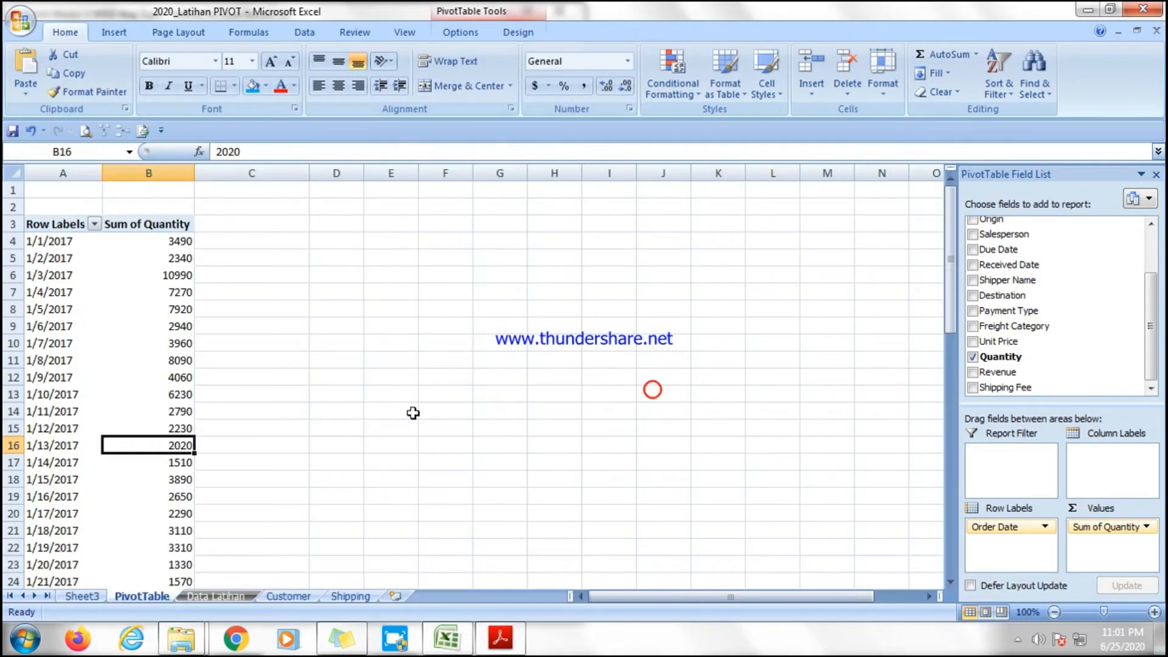
Examine the order date row labels in the pivot table.
{"action": "left_click", "coordinate": [145, 325]}
{"action": "left_click", "coordinate": [53, 318]}
{"action": "left_click", "coordinate": [56, 368]}
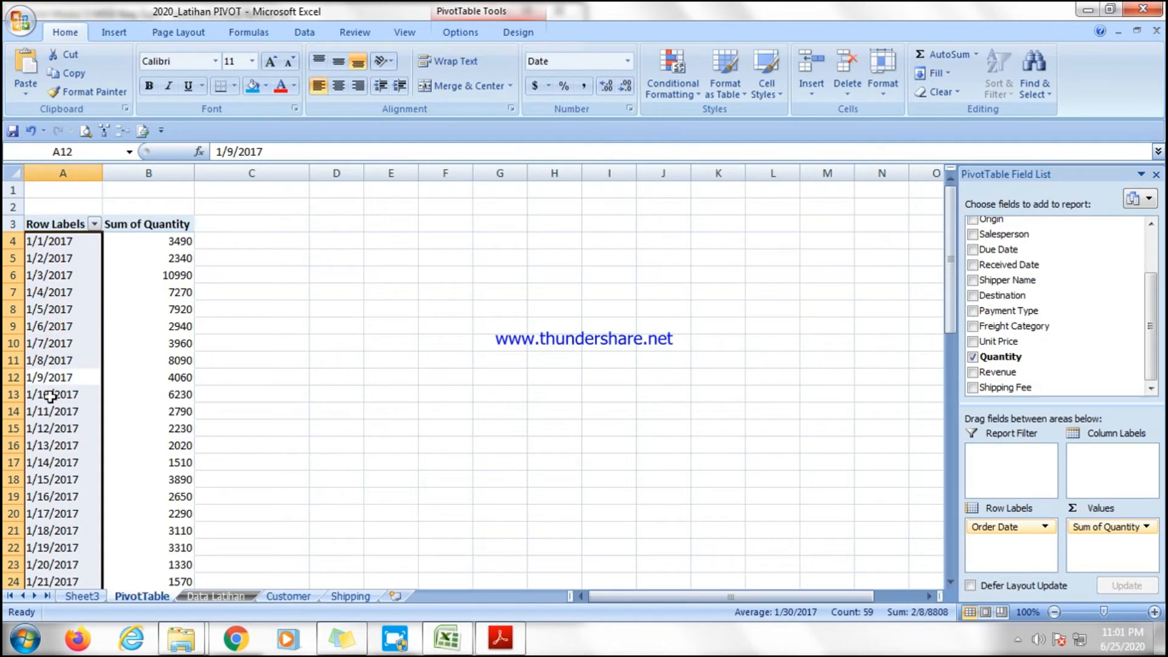
{"action": "left_click", "coordinate": [52, 430]}
{"action": "left_click", "coordinate": [37, 359]}
{"action": "left_click", "coordinate": [48, 295]}
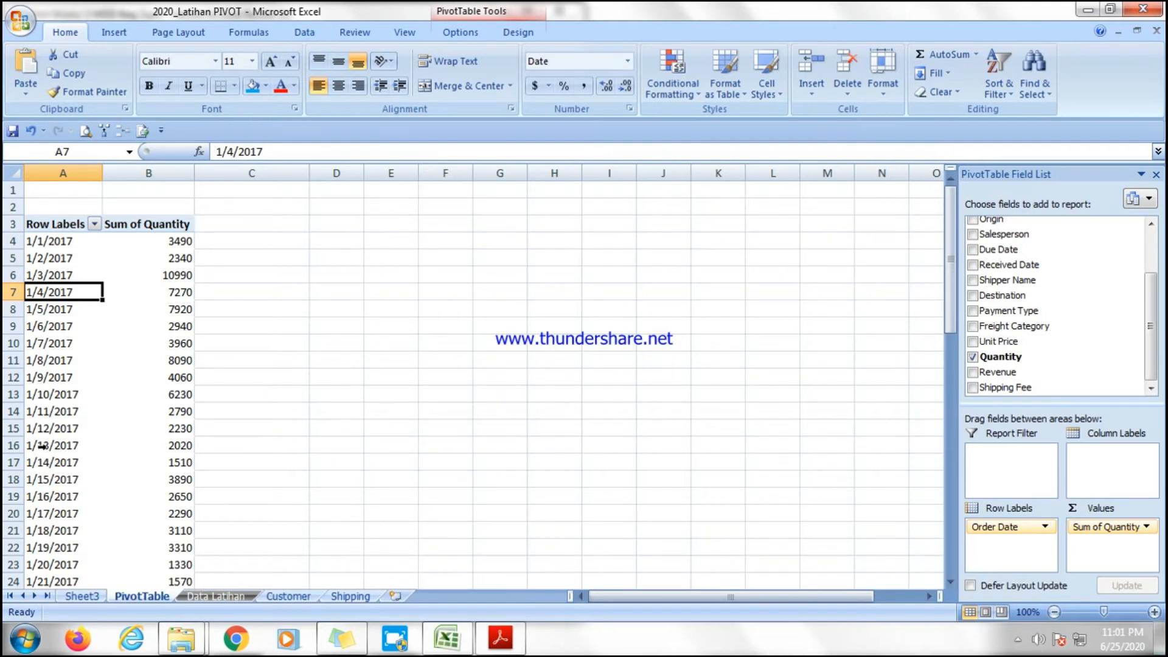
{"action": "left_click", "coordinate": [51, 275]}
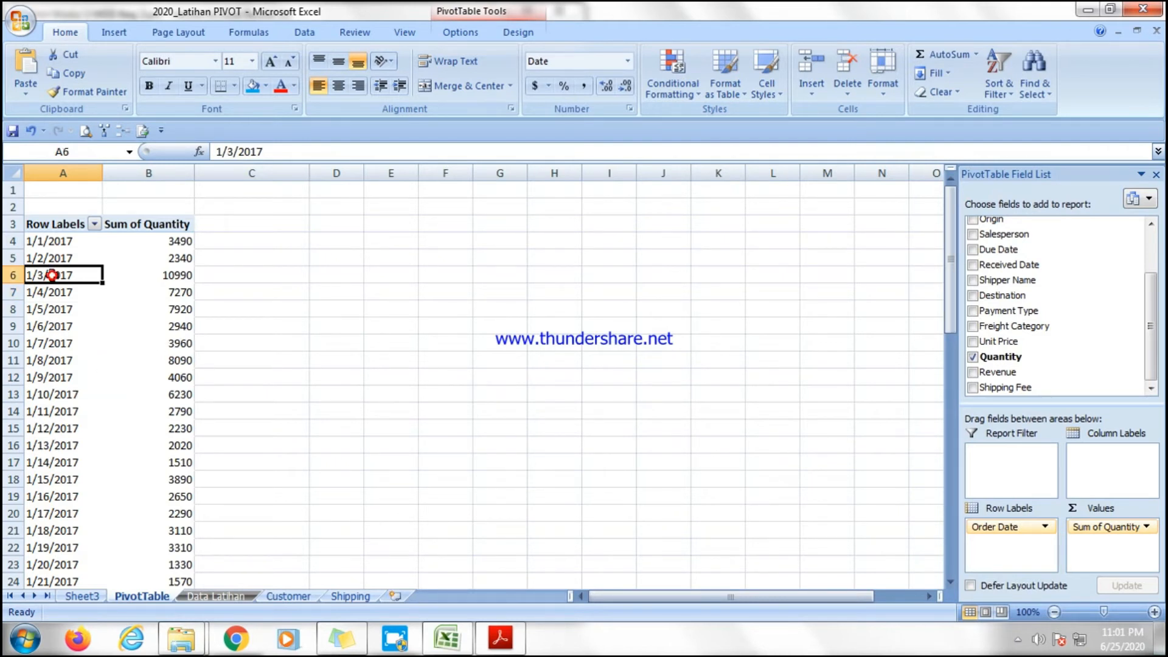
{"action": "left_click", "coordinate": [47, 321]}
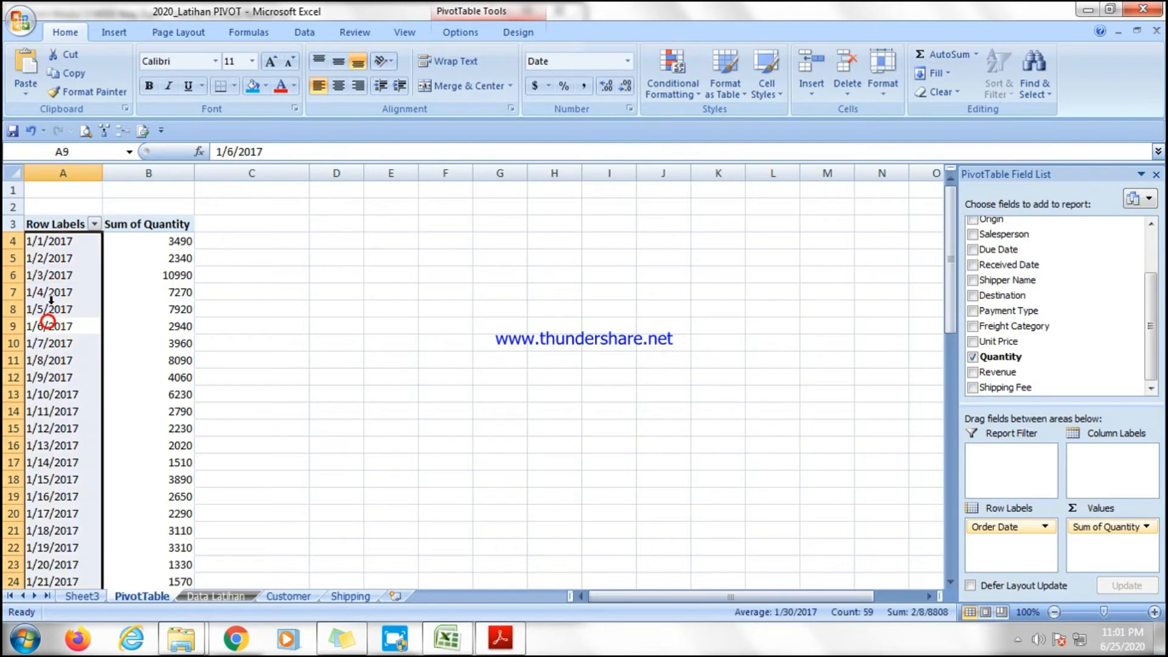
{"action": "left_click", "coordinate": [50, 291]}
{"action": "left_click", "coordinate": [50, 274]}
{"action": "left_click", "coordinate": [49, 258]}
Group the Order Date row labels by Days with 7 days per group, removing the Months grouping.
{"action": "left_click", "coordinate": [41, 292]}
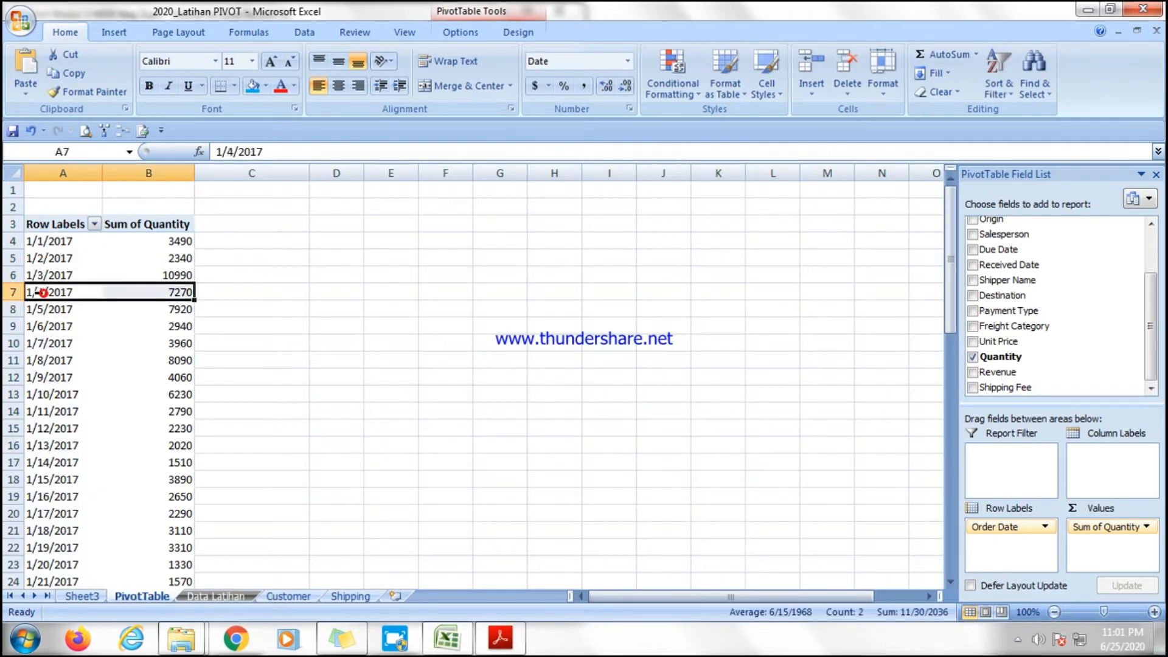
{"action": "right_click", "coordinate": [64, 293]}
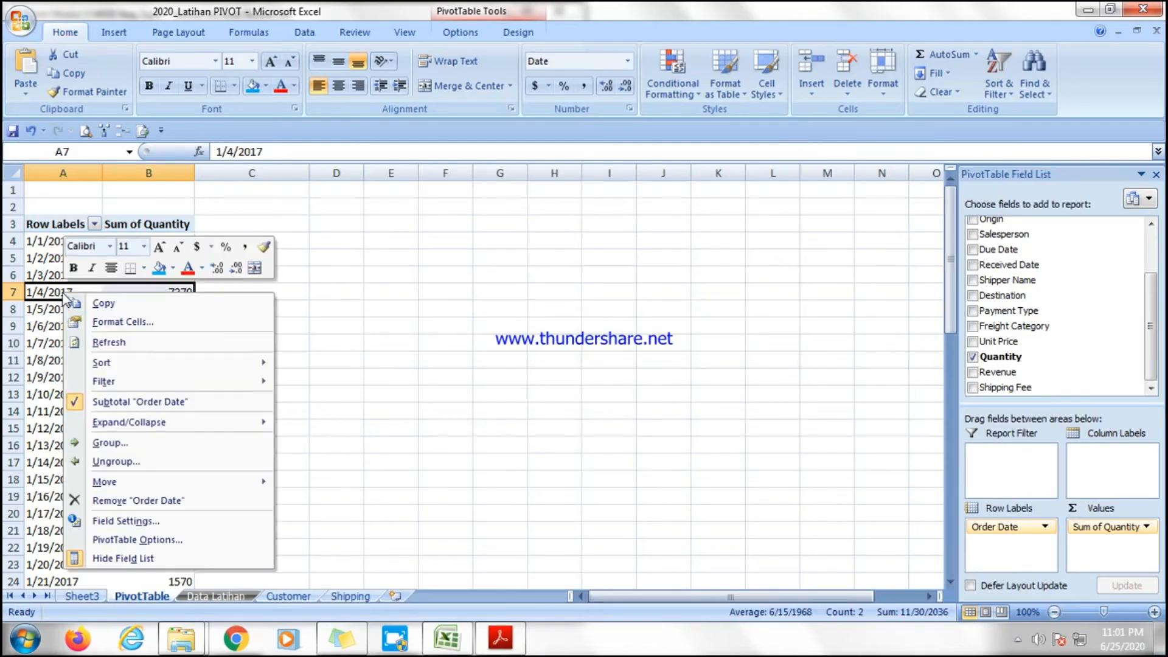
{"action": "left_click", "coordinate": [110, 444]}
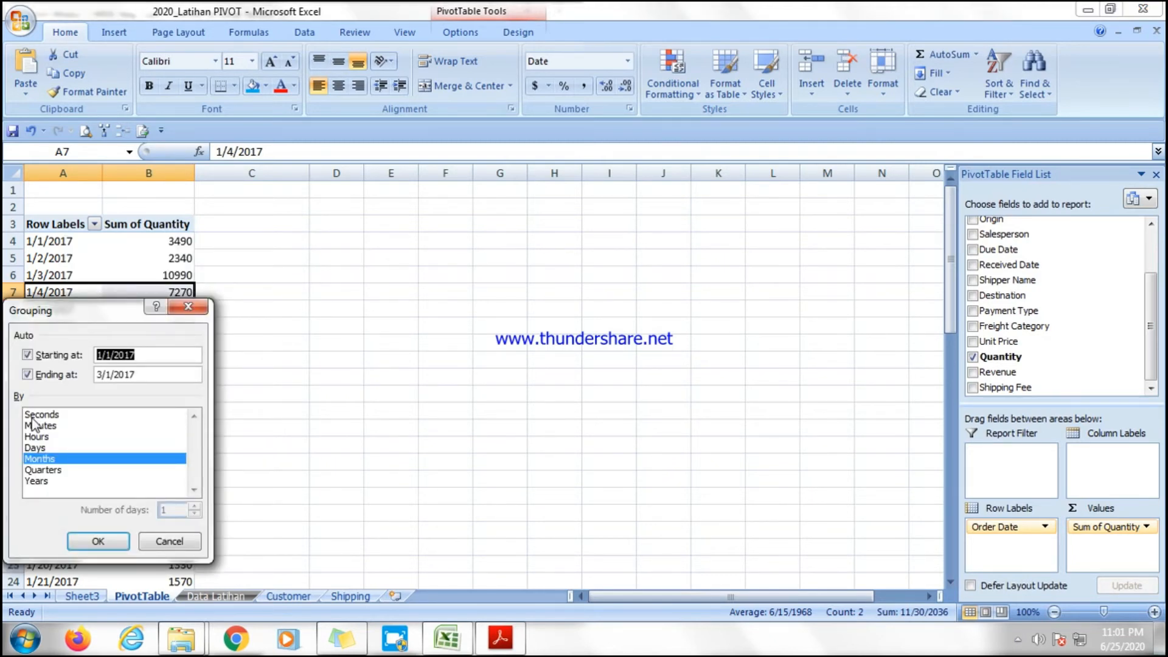
{"action": "left_click", "coordinate": [41, 415]}
{"action": "left_click", "coordinate": [39, 425]}
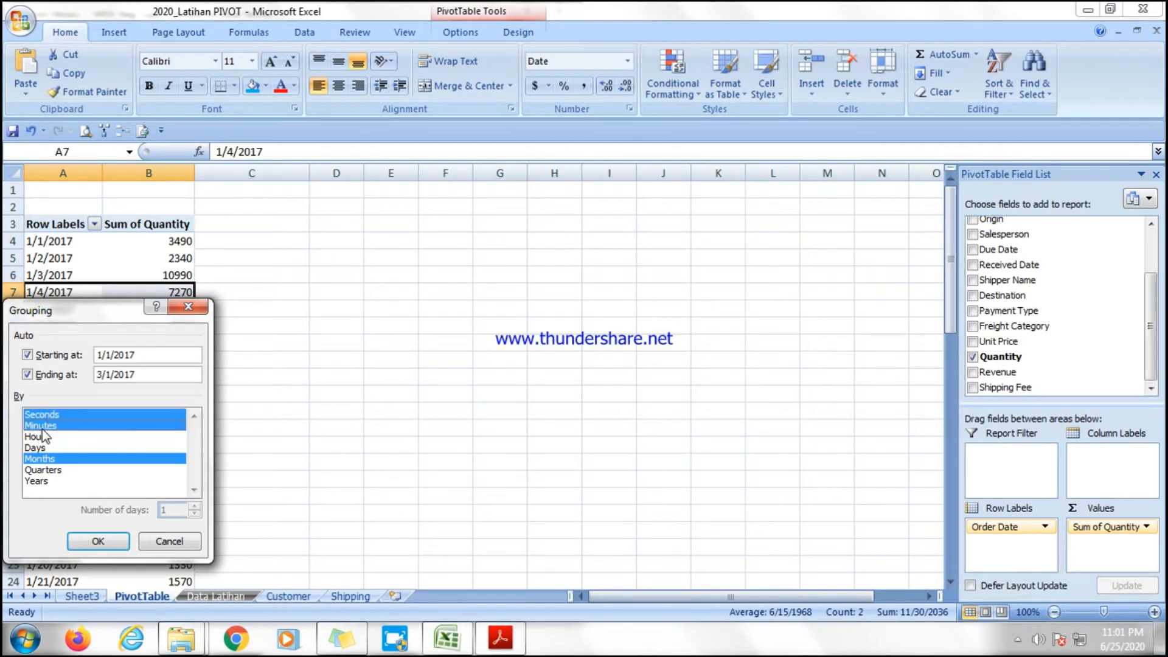
{"action": "left_click", "coordinate": [40, 425]}
{"action": "left_click", "coordinate": [41, 414]}
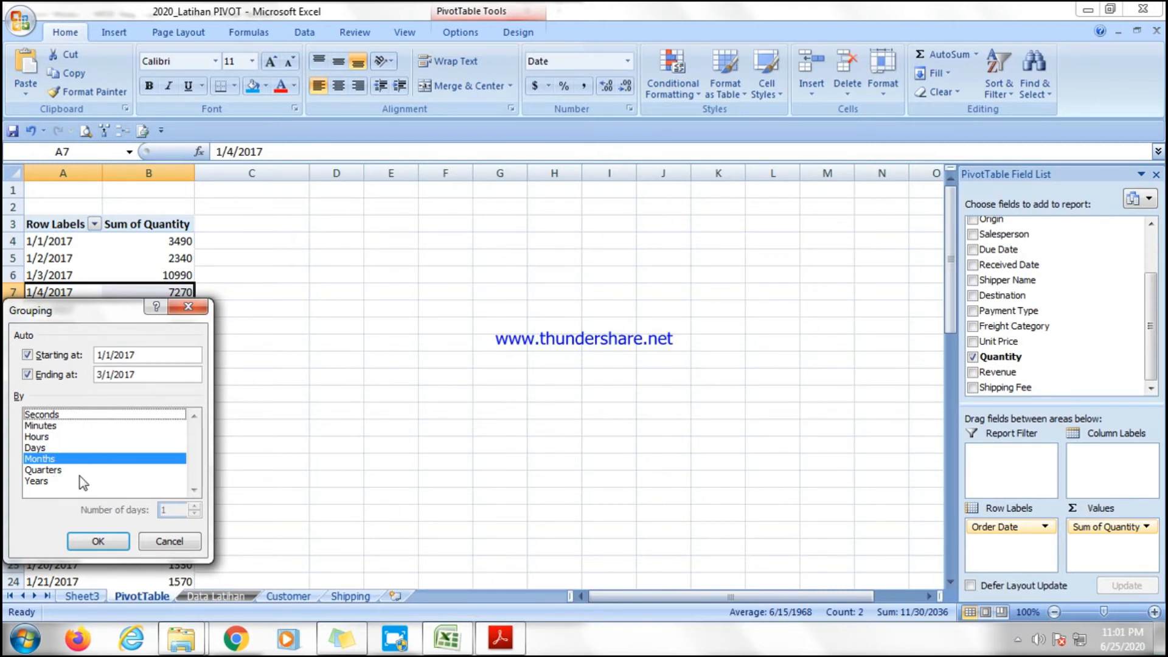
{"action": "left_click", "coordinate": [41, 448]}
{"action": "left_click", "coordinate": [42, 459]}
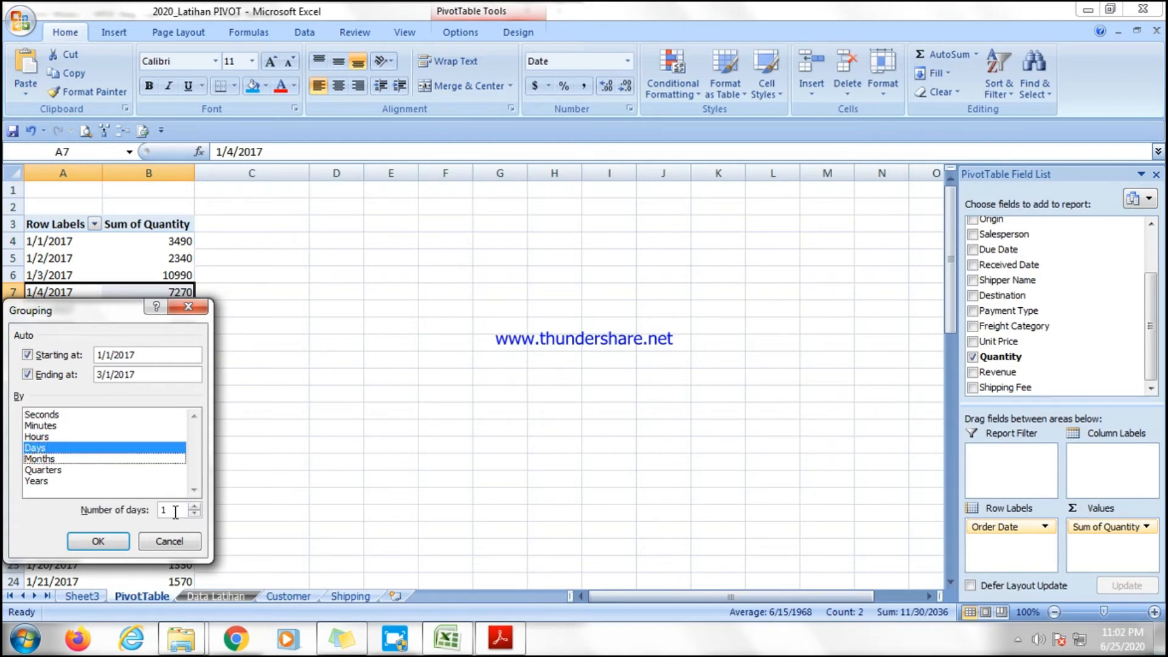
{"action": "left_click_drag", "start_coordinate": [177, 511], "coordinate": [150, 513]}
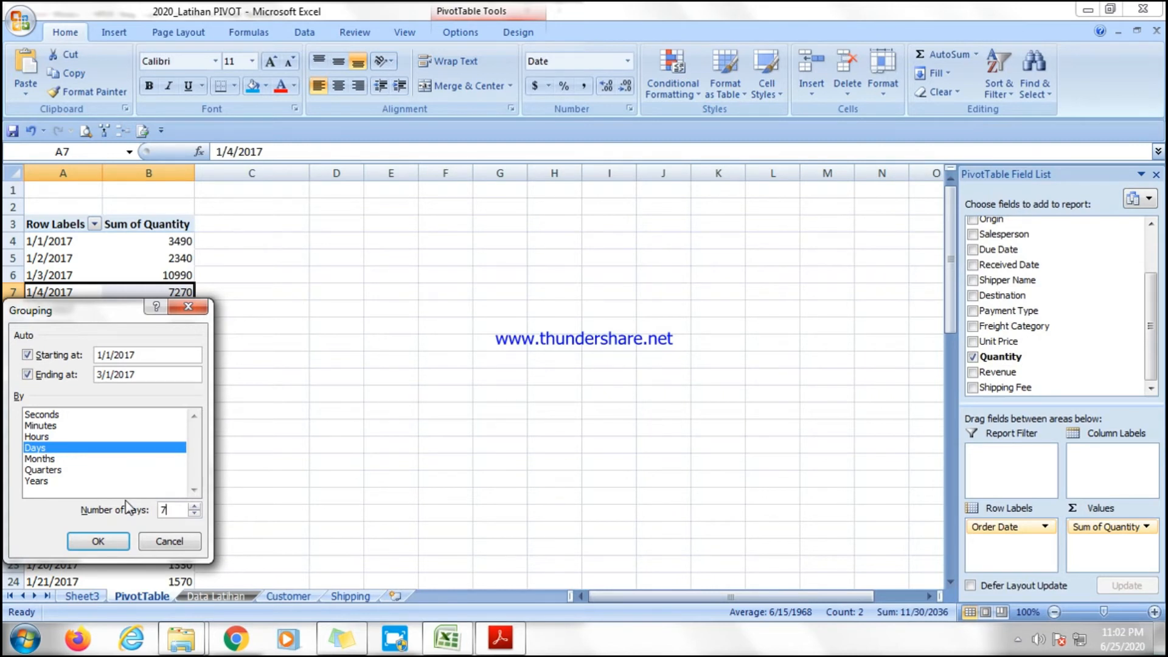
{"action": "type", "text": "7"}
{"action": "left_click", "coordinate": [99, 541]}
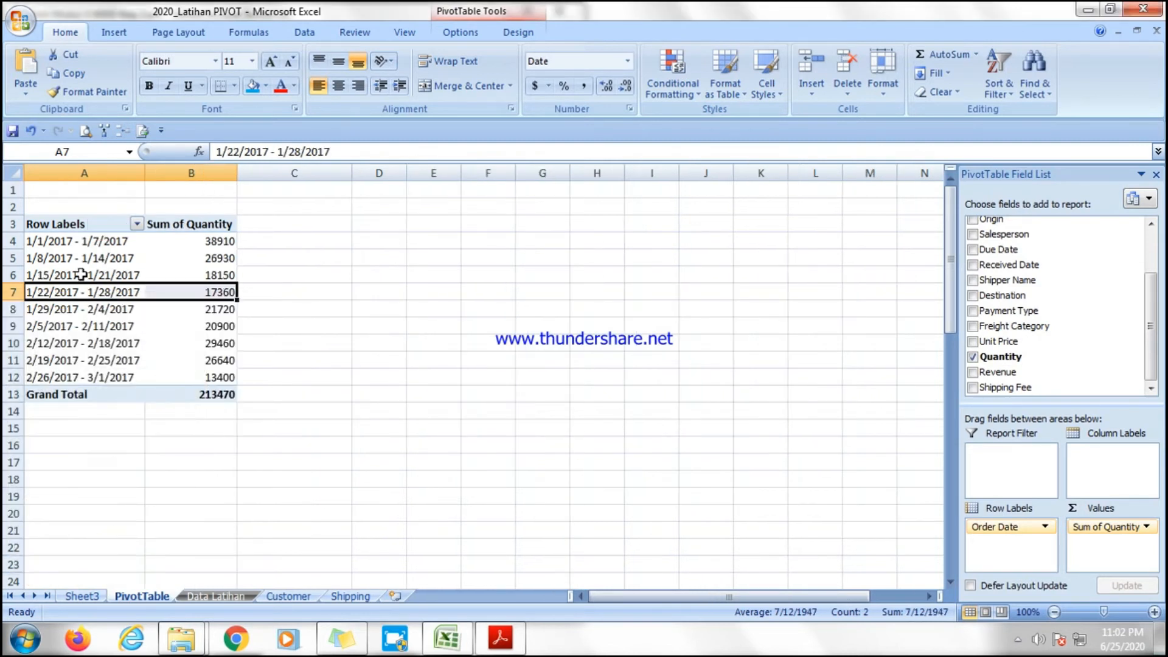
Insert a line PivotChart of the weekly quantity pivot table.
{"action": "left_click_drag", "start_coordinate": [55, 243], "coordinate": [217, 371]}
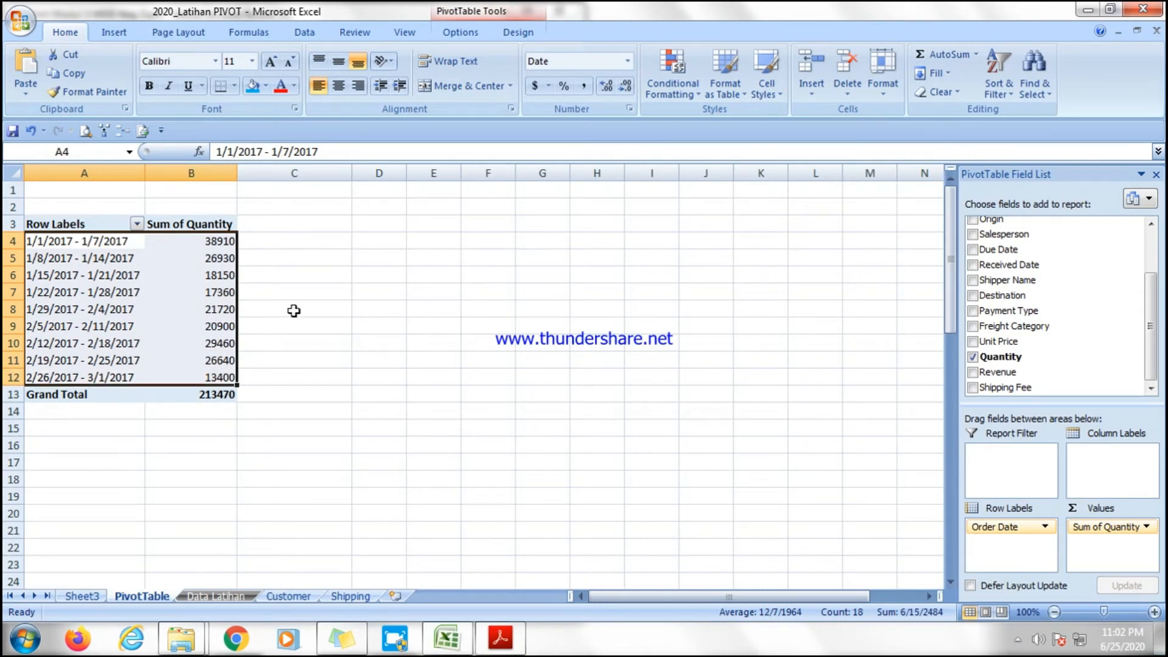
{"action": "left_click", "coordinate": [329, 294]}
{"action": "left_click", "coordinate": [96, 291]}
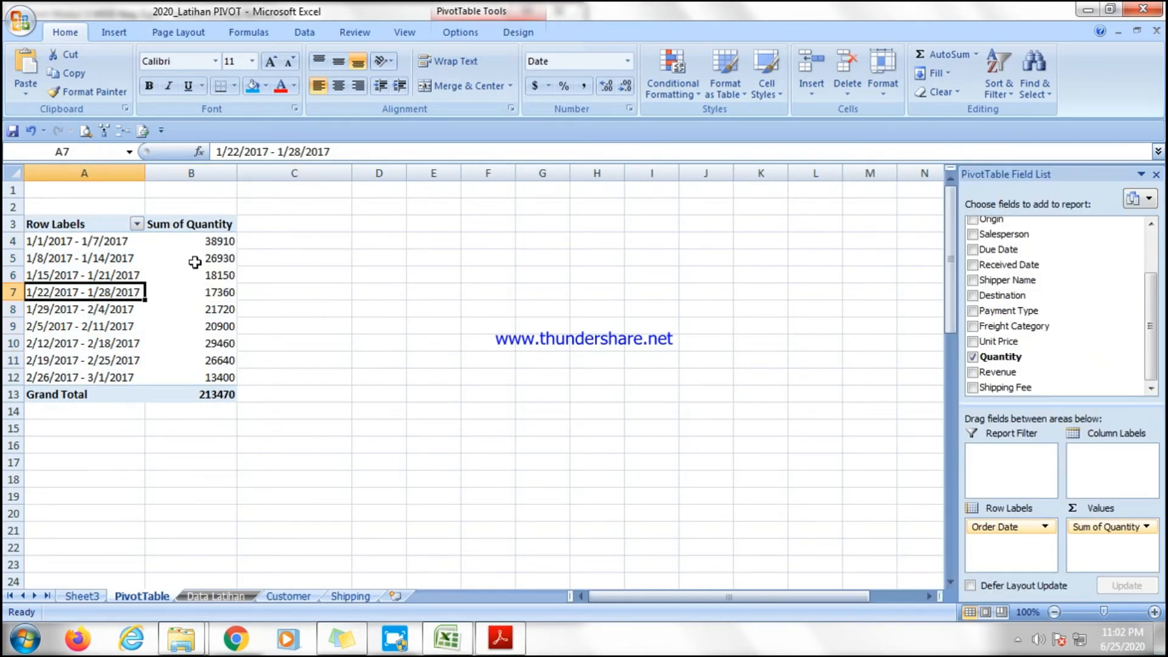
{"action": "left_click", "coordinate": [113, 32]}
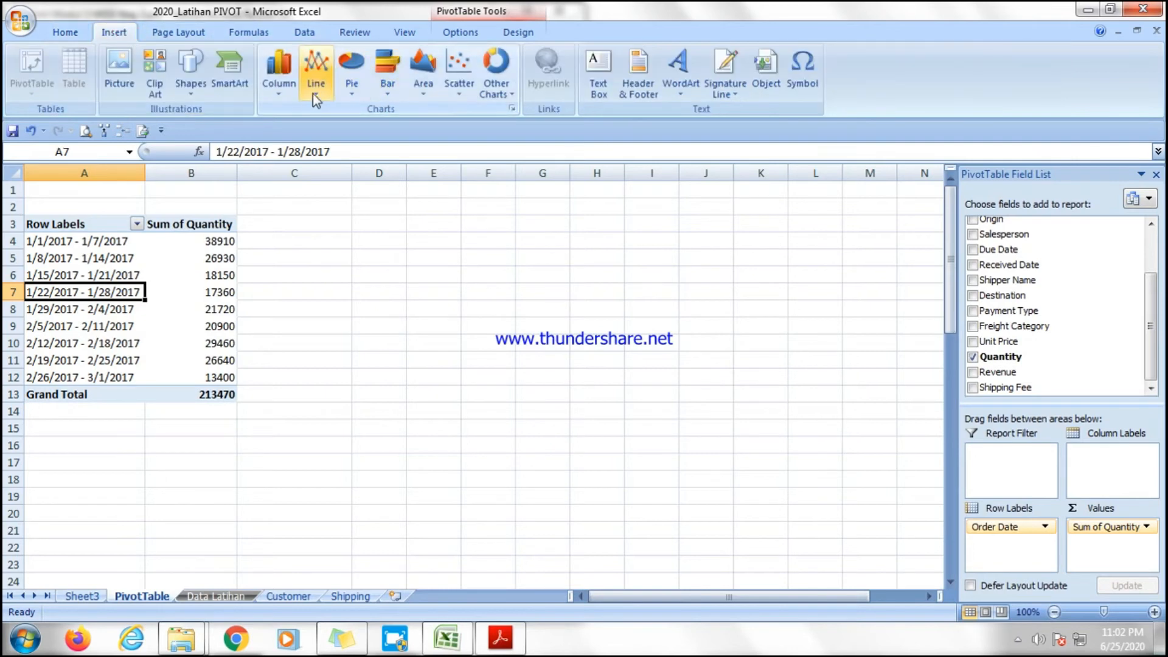
{"action": "left_click", "coordinate": [316, 79]}
{"action": "left_click", "coordinate": [324, 191]}
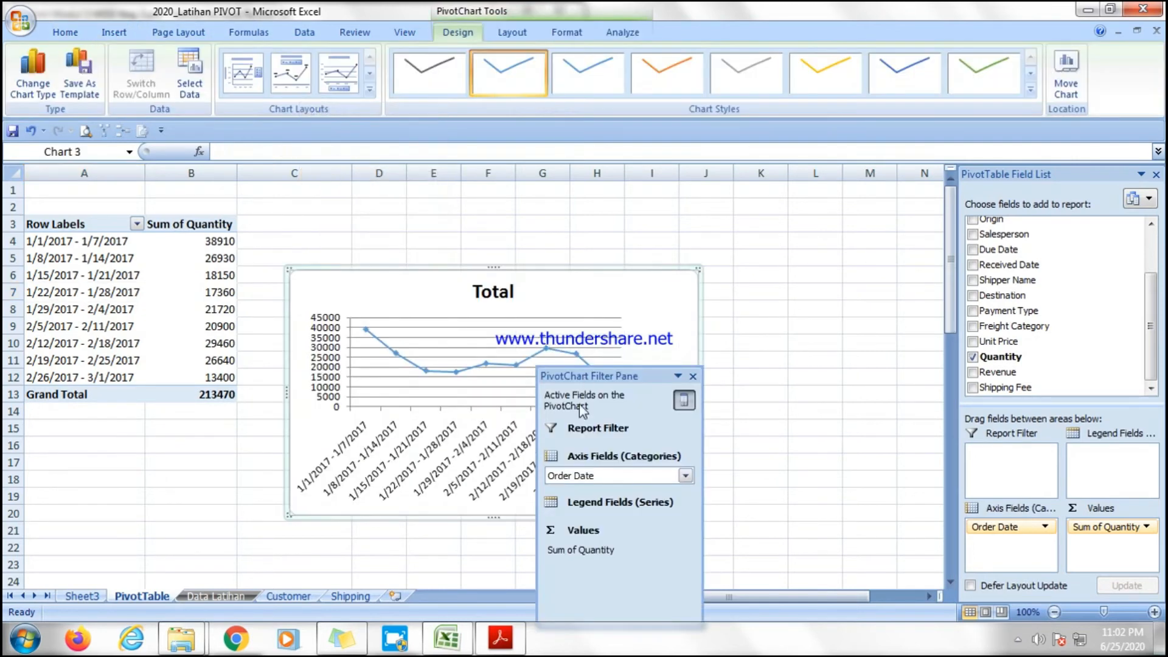
Cut the weekly quantity line chart and paste it as a picture on Sheet3 at cell A33, below the daily chart.
{"action": "right_click", "coordinate": [407, 284]}
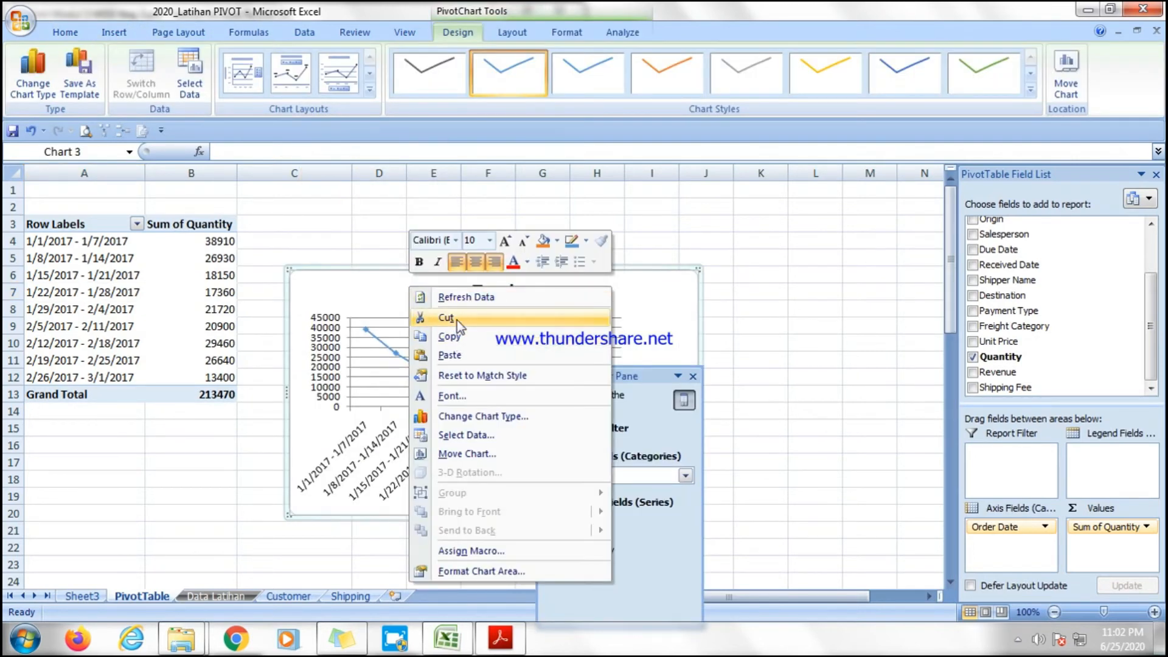
{"action": "left_click", "coordinate": [457, 320]}
{"action": "left_click", "coordinate": [85, 596]}
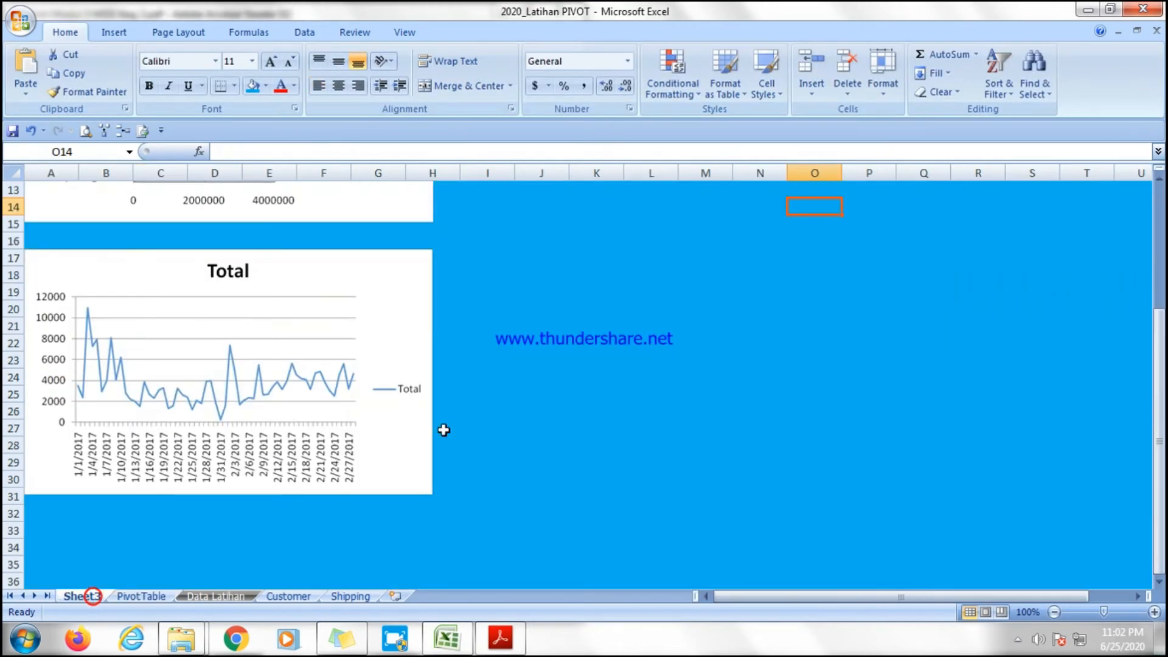
{"action": "left_click", "coordinate": [42, 525]}
{"action": "right_click", "coordinate": [42, 523]}
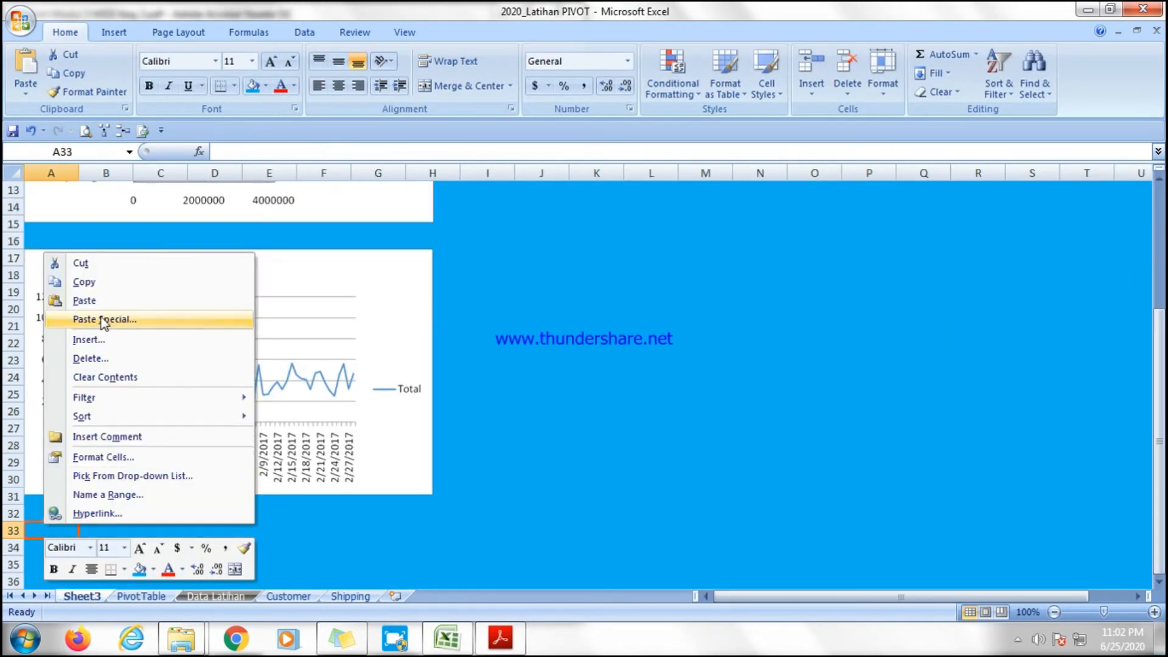
{"action": "left_click", "coordinate": [103, 318]}
{"action": "left_click", "coordinate": [339, 440]}
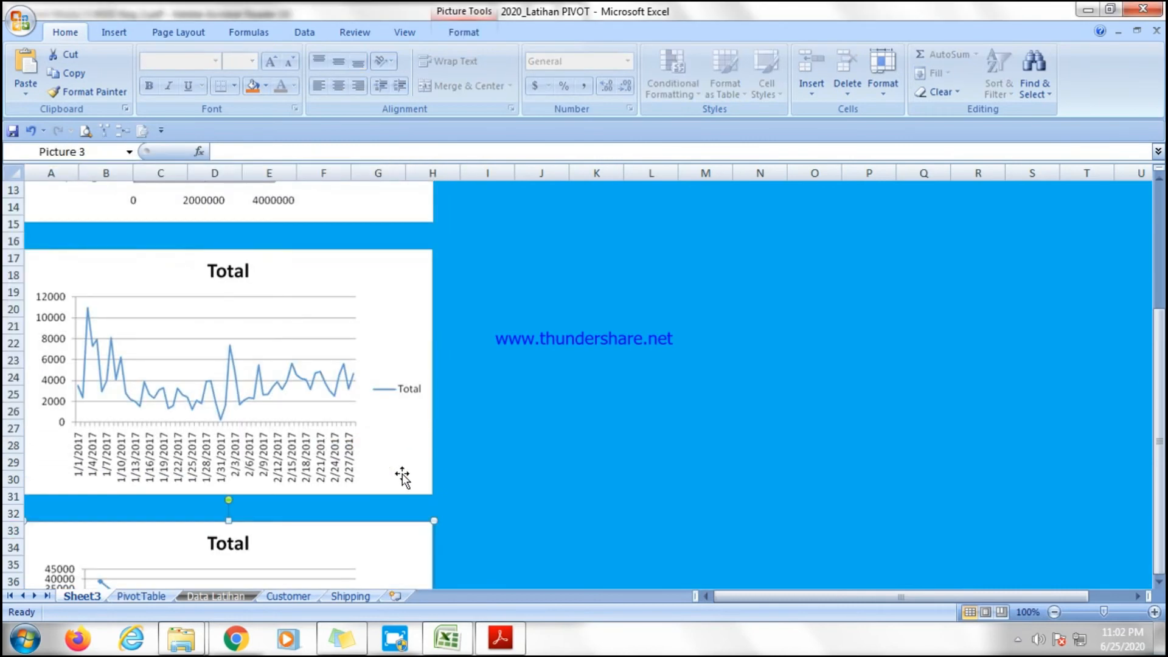
Highlight item d, "Persentase Total kuantitas dari tiap kategori yang dikirimkan (Pie Chart)", of question 11 in the PDF.
{"action": "left_click", "coordinate": [497, 639]}
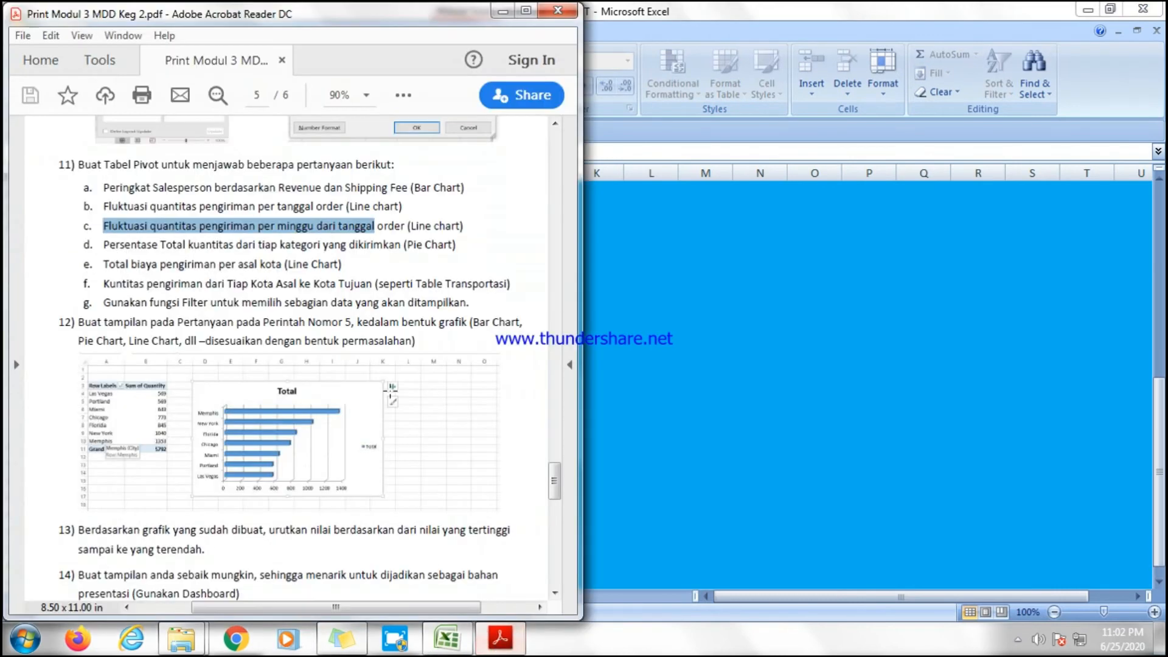
{"action": "triple_click", "coordinate": [103, 245]}
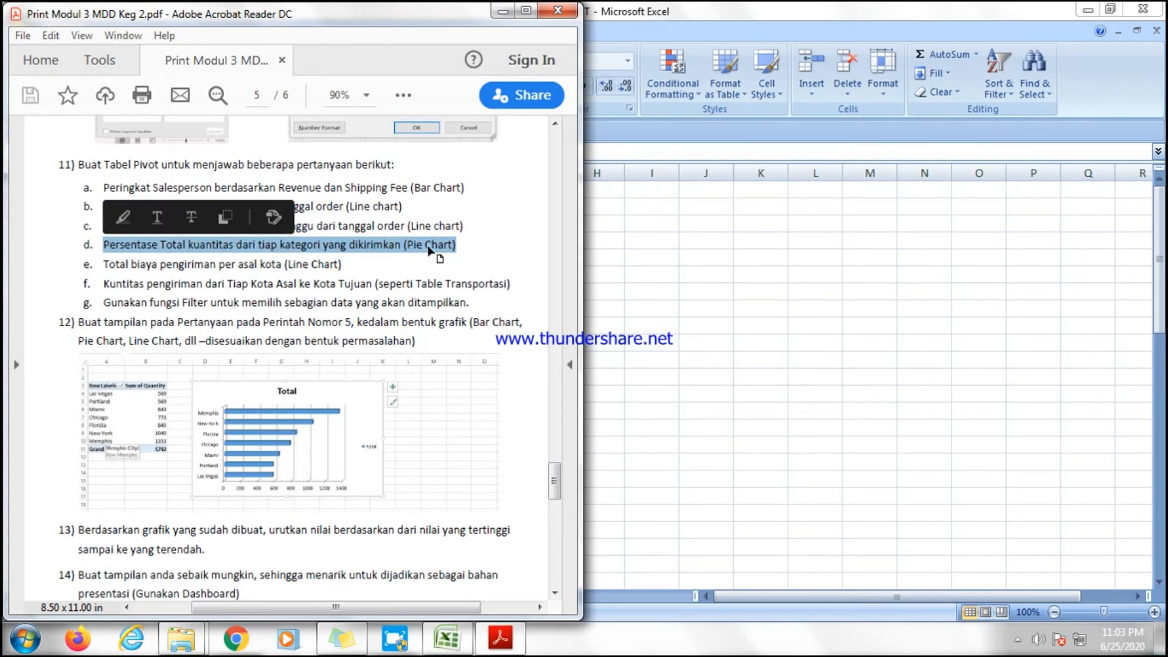
{"action": "left_click_drag", "start_coordinate": [459, 243], "coordinate": [405, 246]}
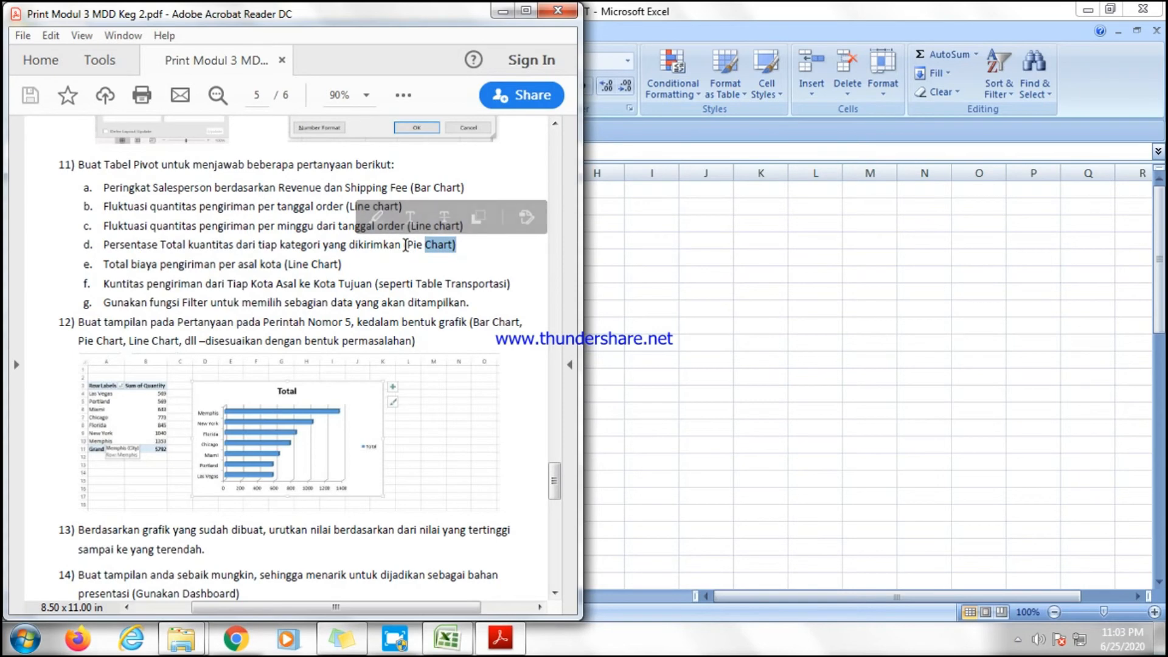
{"action": "left_click", "coordinate": [789, 381]}
Remove Order Date from the pivot table's row labels and add Freight Category as the row field instead.
{"action": "left_click", "coordinate": [160, 348]}
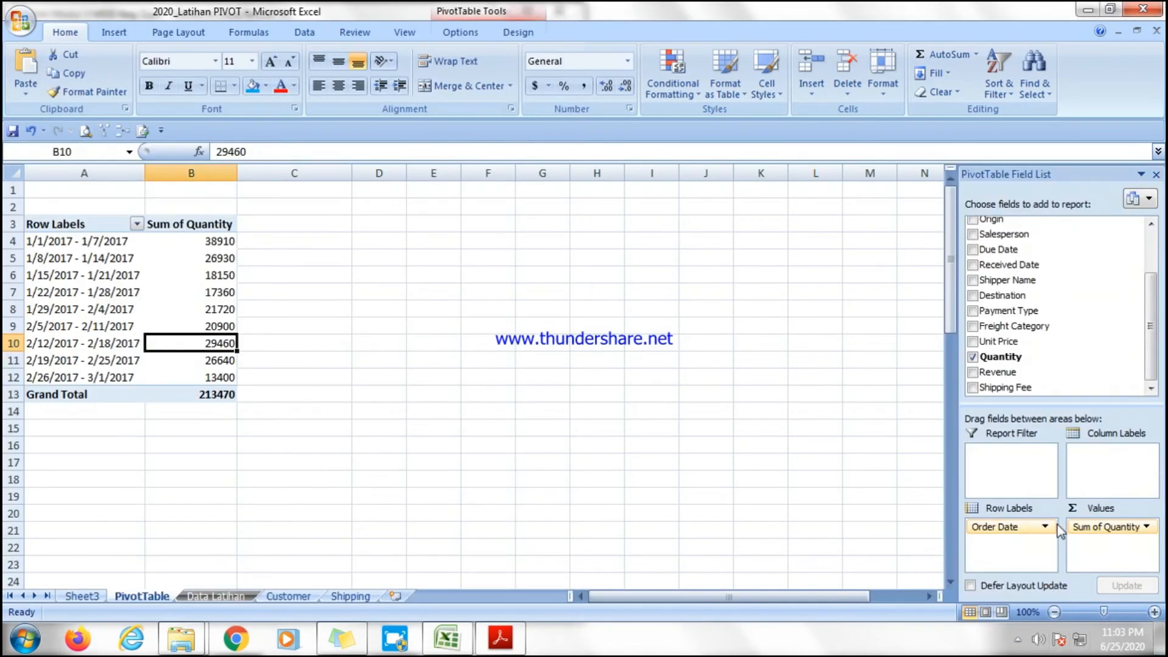
{"action": "left_click", "coordinate": [1044, 527]}
{"action": "left_click", "coordinate": [1034, 484]}
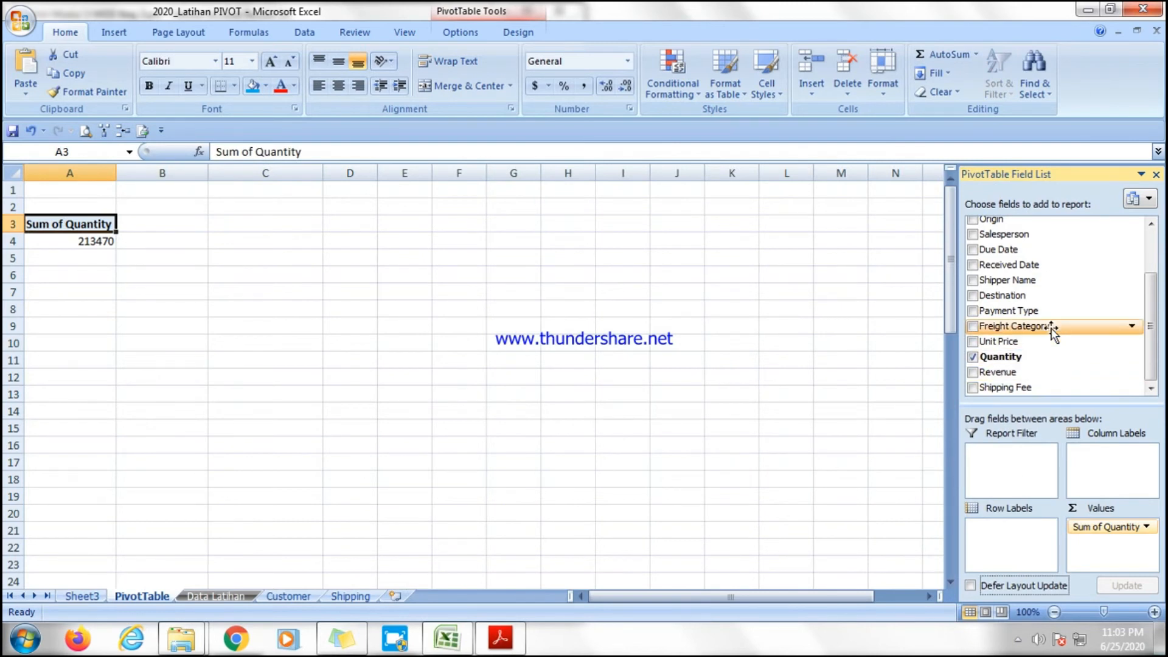
{"action": "left_click_drag", "start_coordinate": [1054, 333], "coordinate": [1017, 533]}
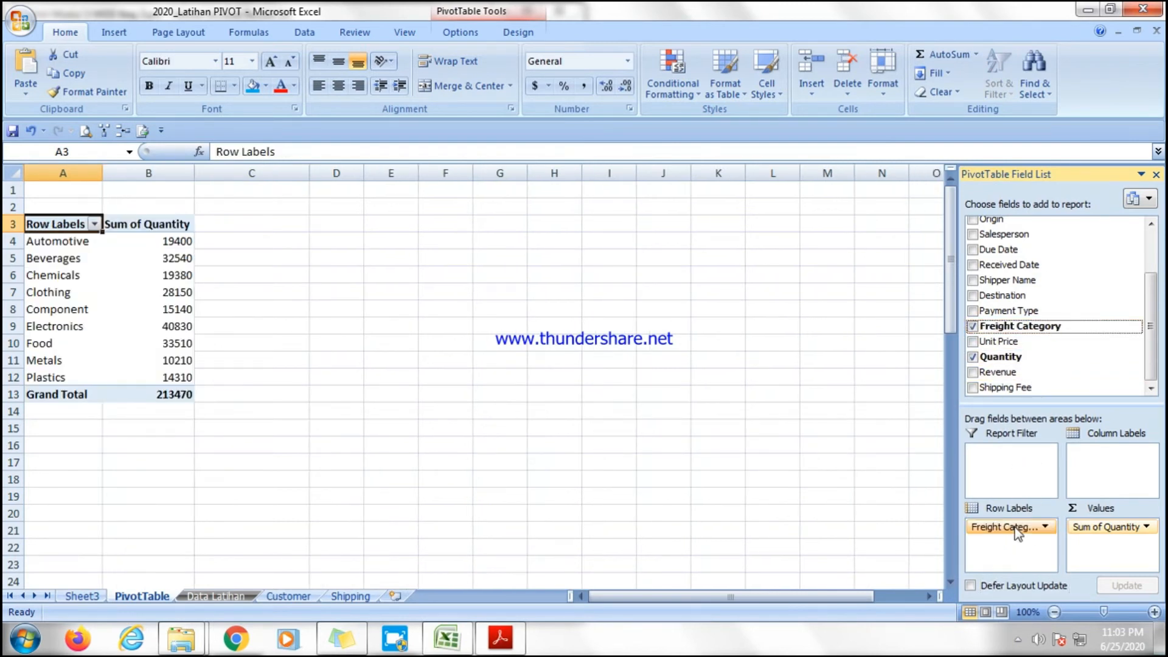
Add the Quantity field to the pivot table's values a second time.
{"action": "left_click", "coordinate": [1147, 527]}
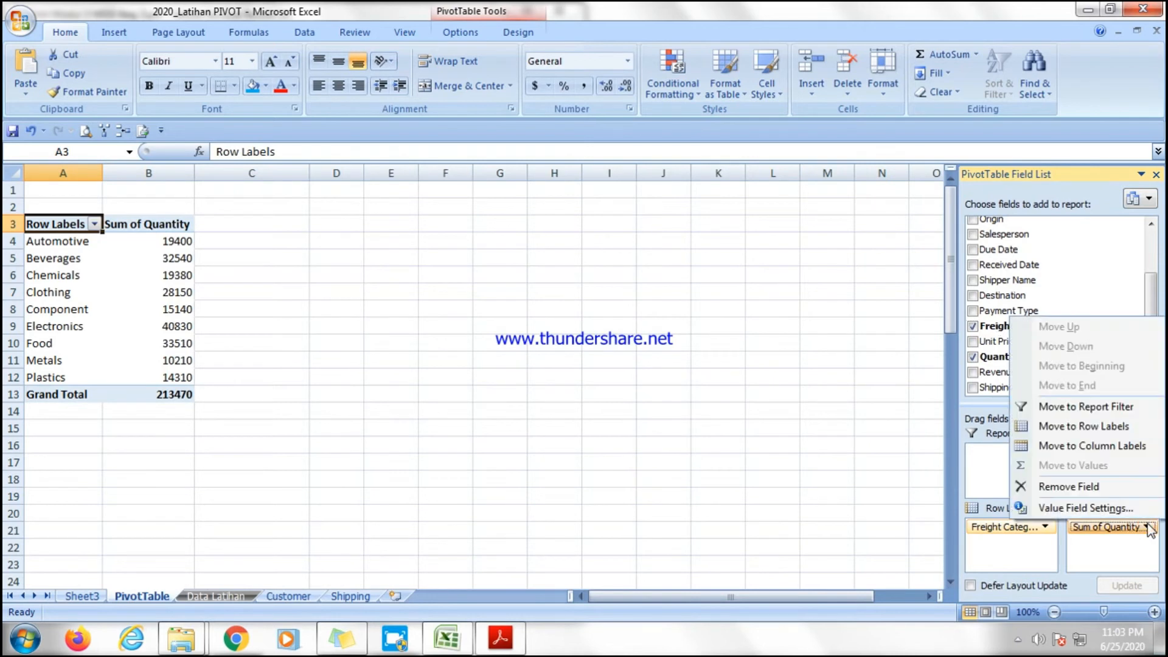
{"action": "left_click", "coordinate": [1147, 527]}
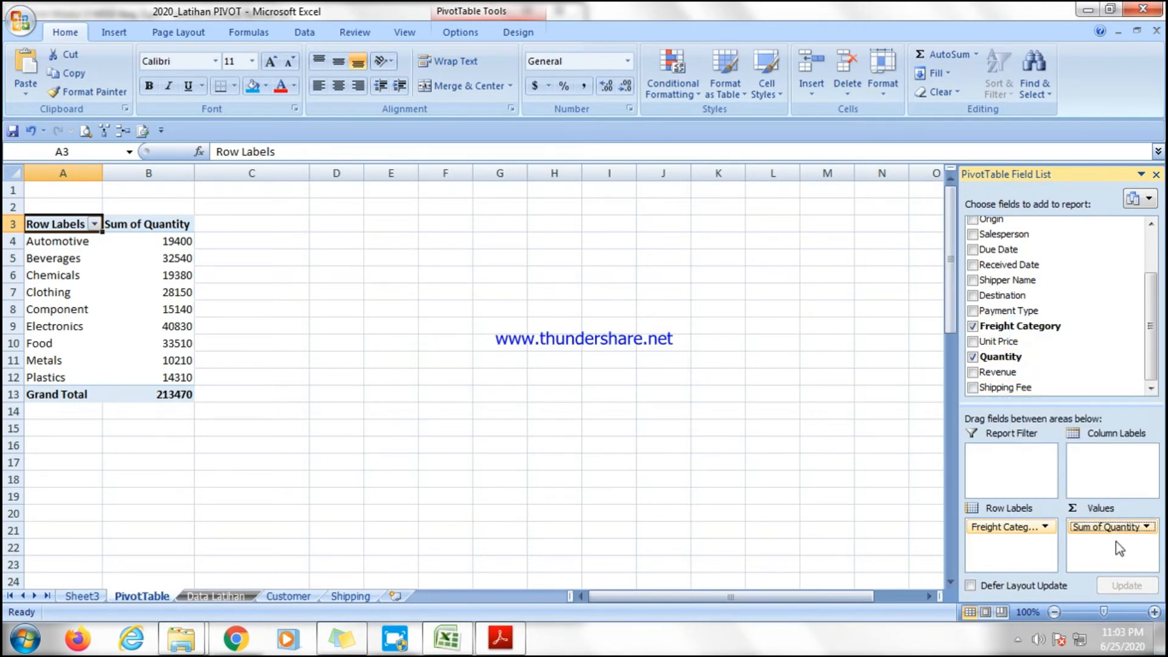
{"action": "mouse_move", "coordinate": [178, 284]}
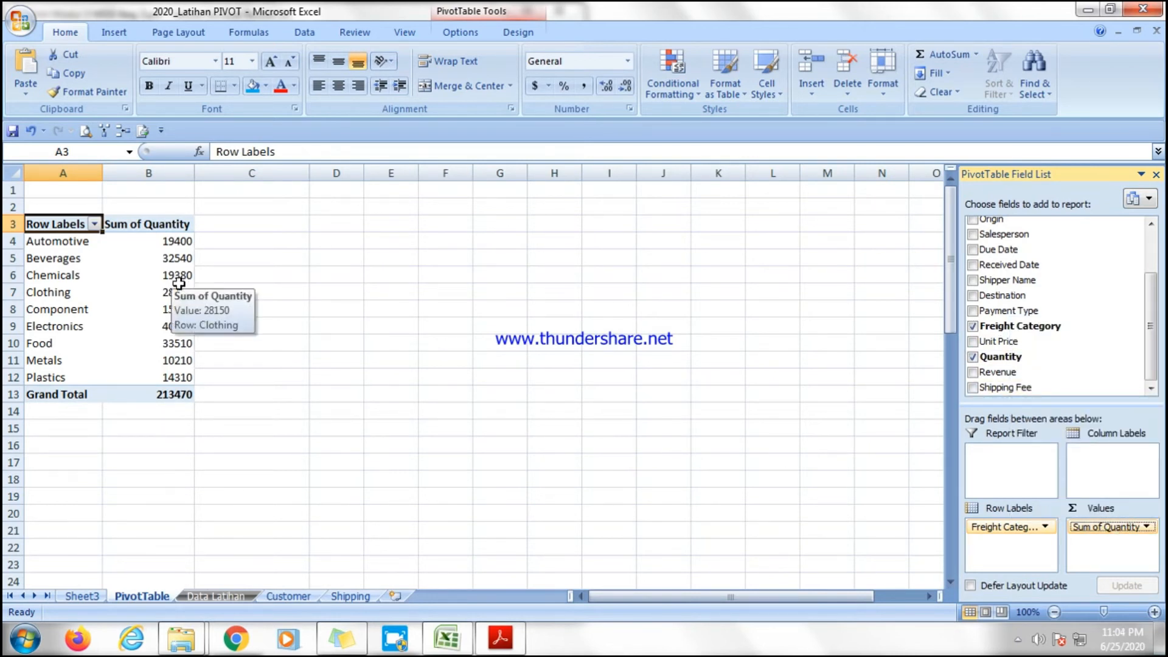
{"action": "left_click", "coordinate": [1104, 528]}
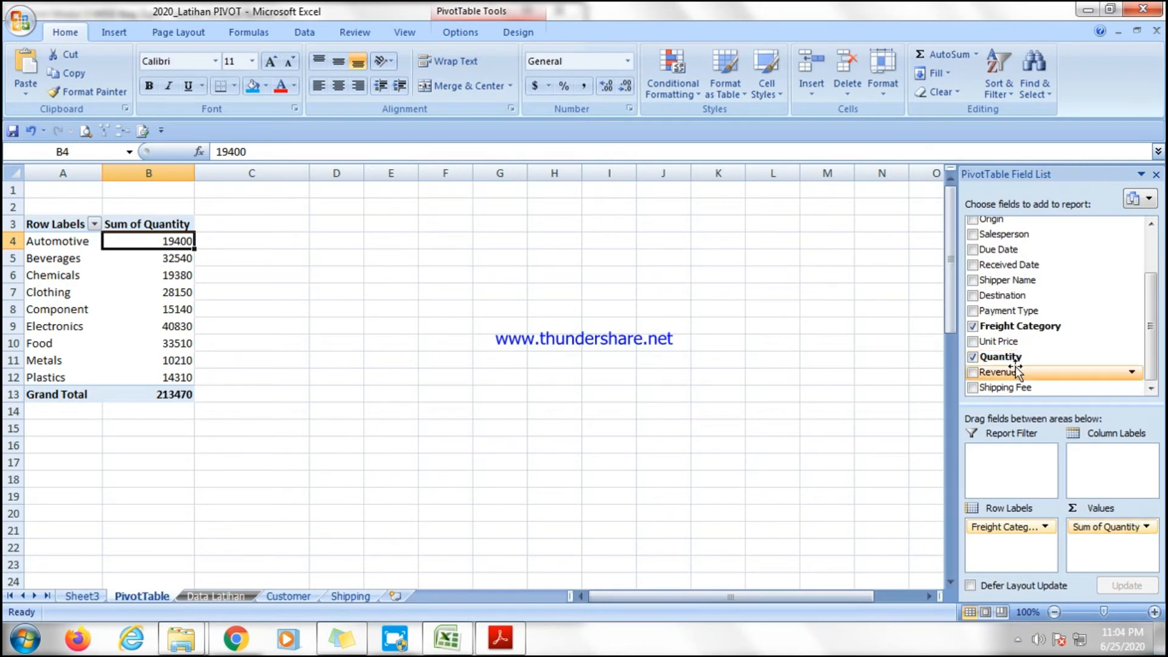
{"action": "left_click_drag", "start_coordinate": [1011, 359], "coordinate": [1099, 555]}
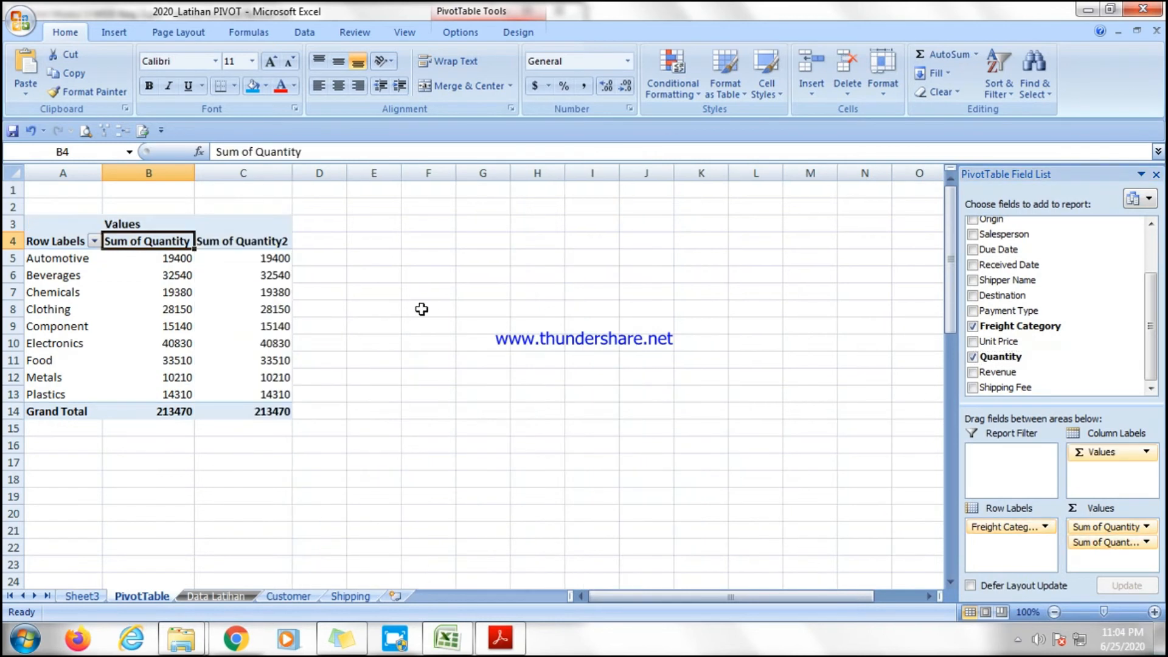
Set the second quantity column, Sum of Quantity2, to show values as % of total.
{"action": "left_click", "coordinate": [248, 268]}
{"action": "left_click_drag", "start_coordinate": [256, 240], "coordinate": [265, 411]}
{"action": "left_click", "coordinate": [385, 374]}
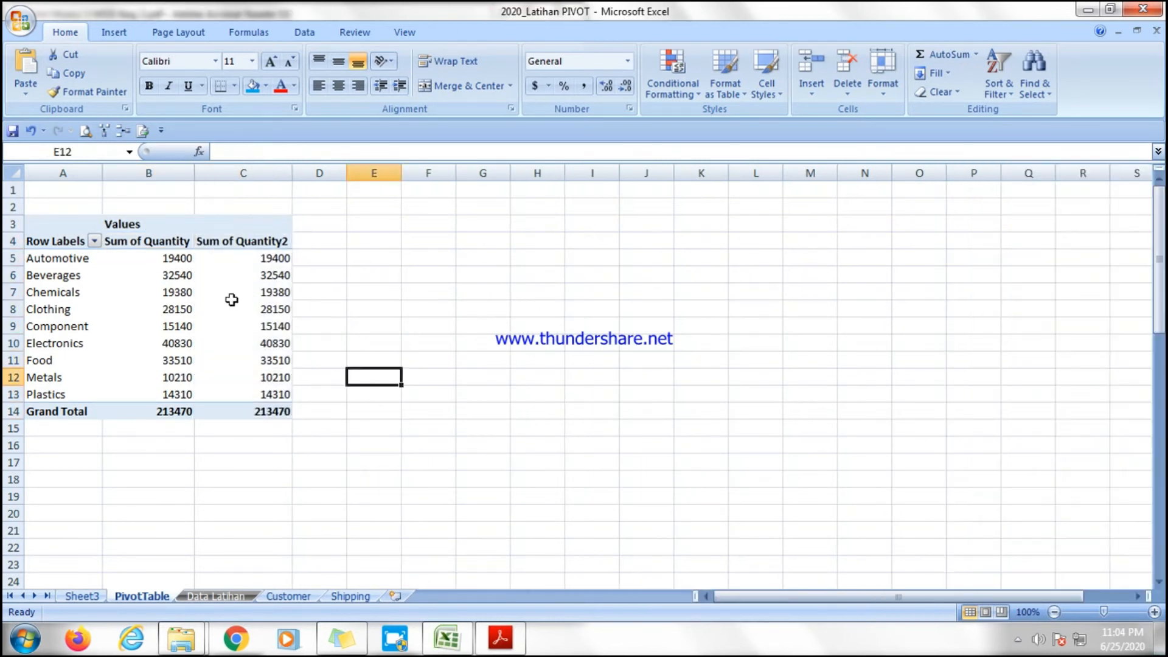
{"action": "left_click", "coordinate": [261, 263]}
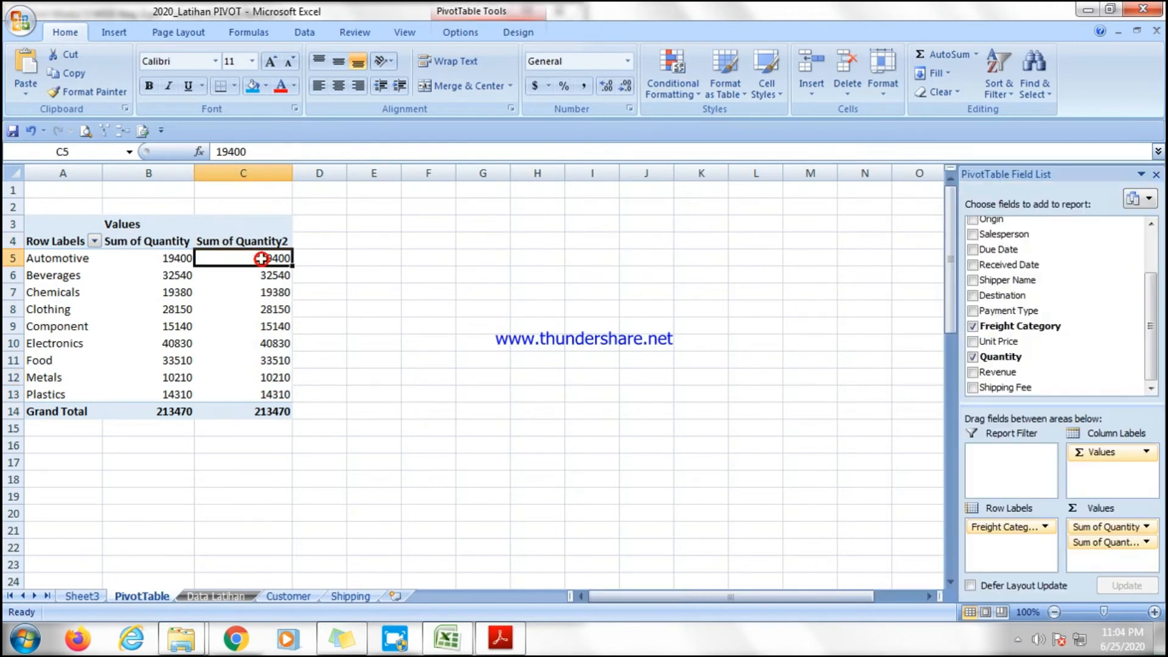
{"action": "left_click", "coordinate": [1145, 543]}
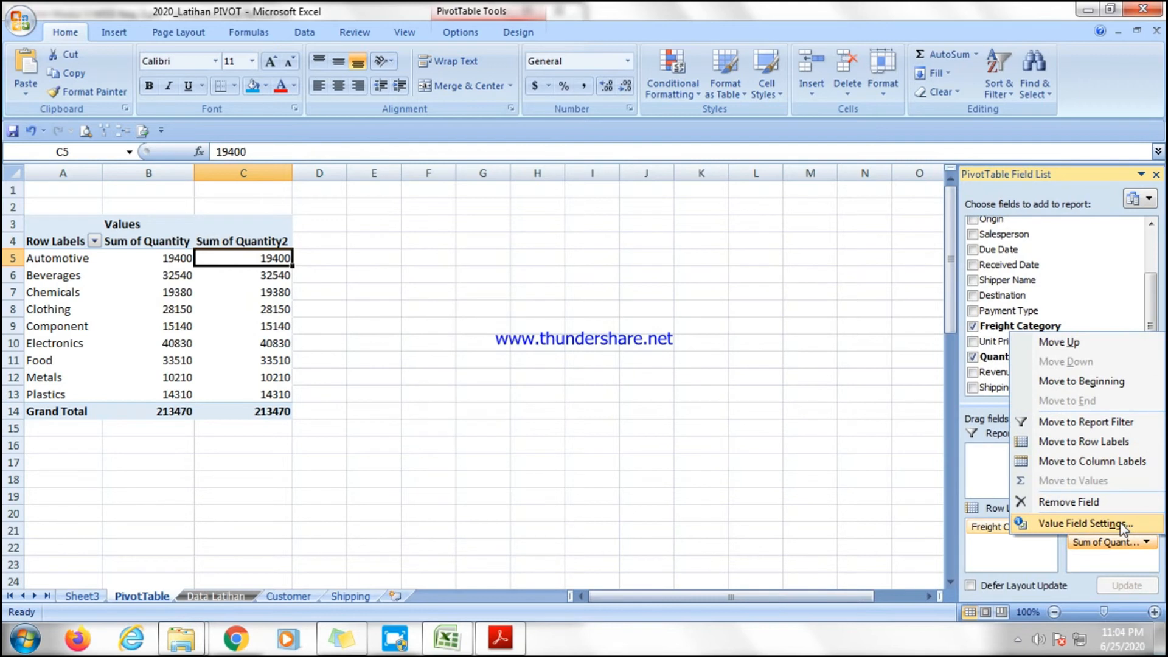
{"action": "left_click", "coordinate": [1085, 524]}
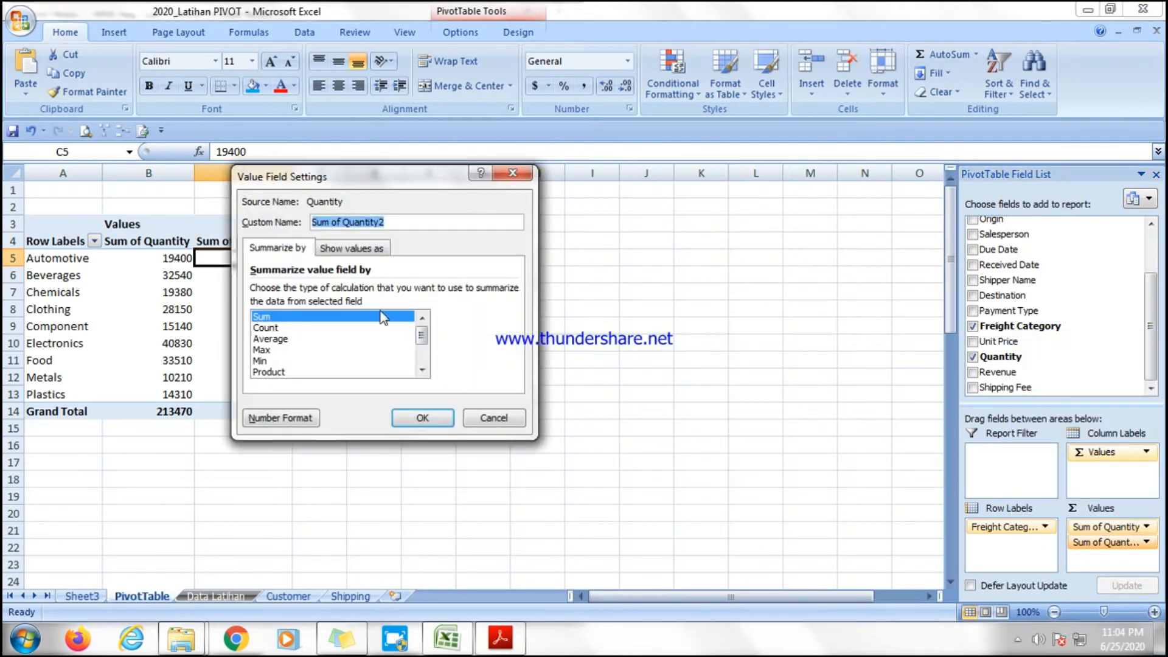
{"action": "left_click", "coordinate": [358, 249]}
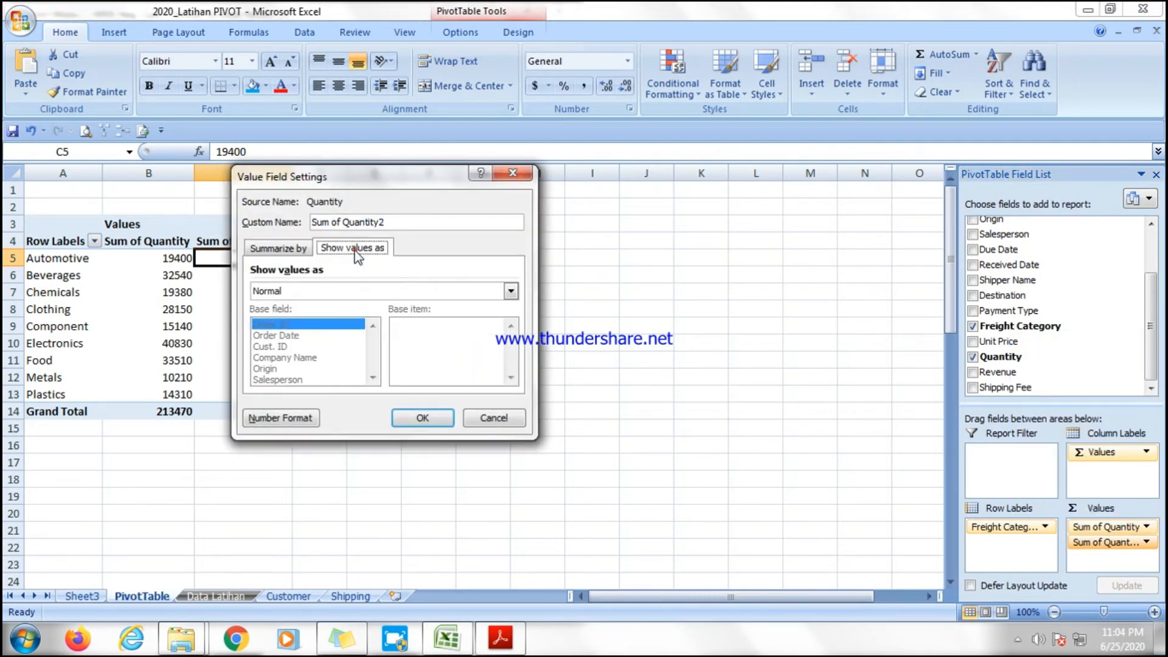
{"action": "left_click", "coordinate": [385, 291]}
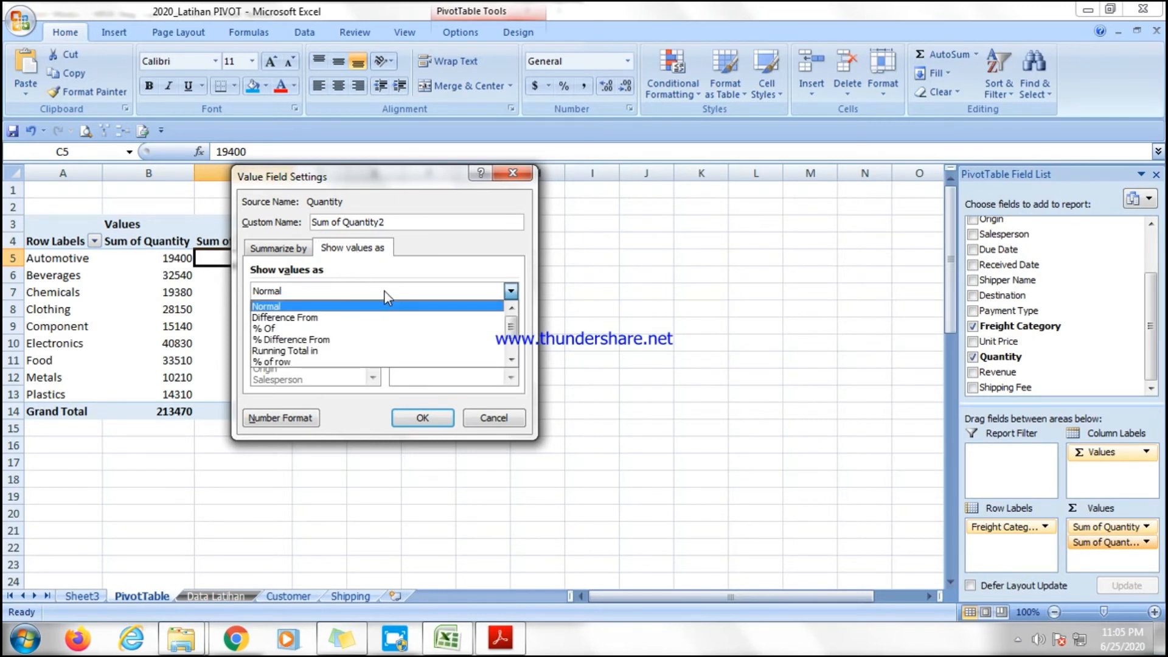
{"action": "scroll", "coordinate": [365, 334], "scroll_direction": "down", "scroll_amount": 1}
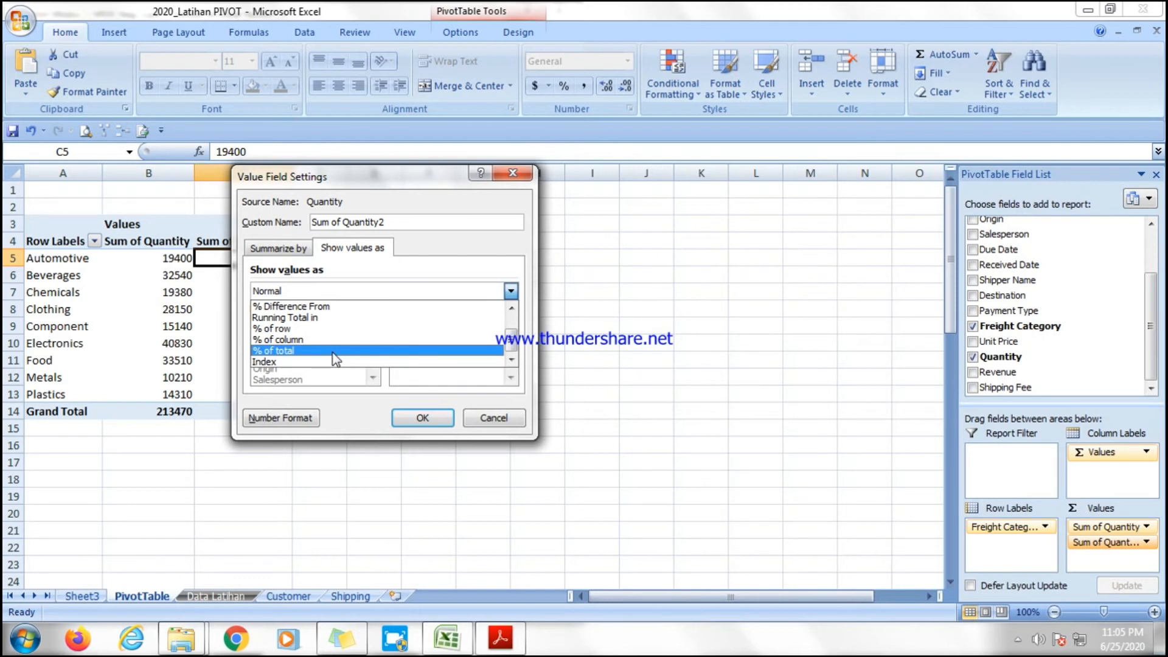
{"action": "left_click", "coordinate": [299, 351]}
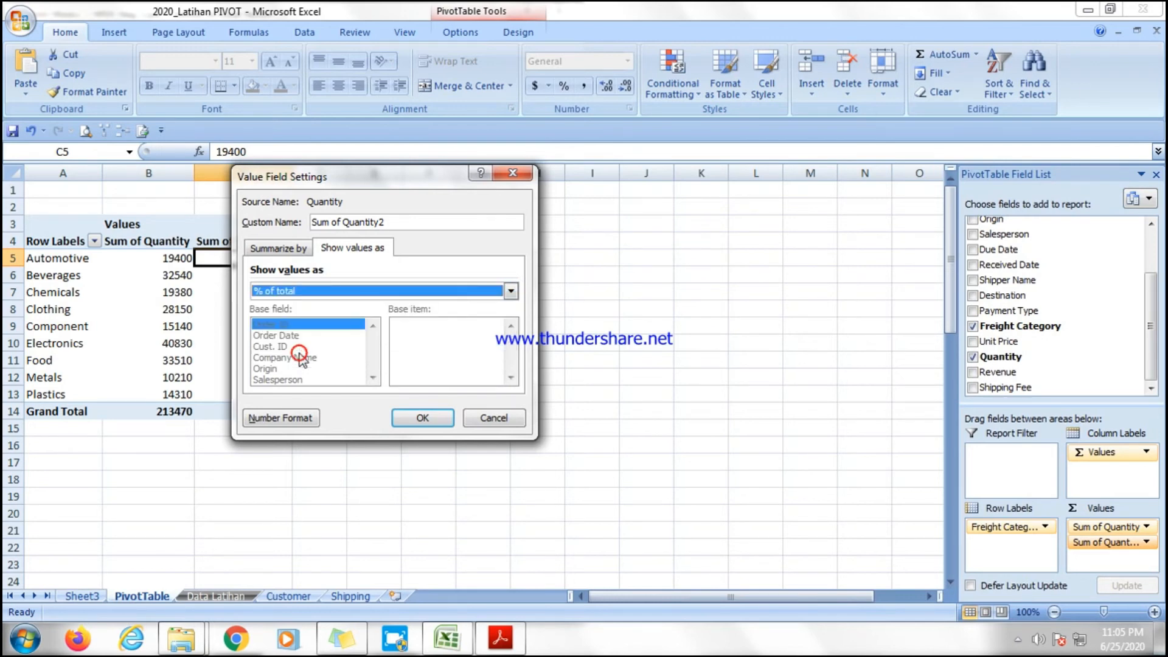
{"action": "left_click", "coordinate": [422, 417]}
Examine the percentage values of the freight categories in the pivot table.
{"action": "left_click", "coordinate": [283, 314]}
{"action": "left_click", "coordinate": [271, 258]}
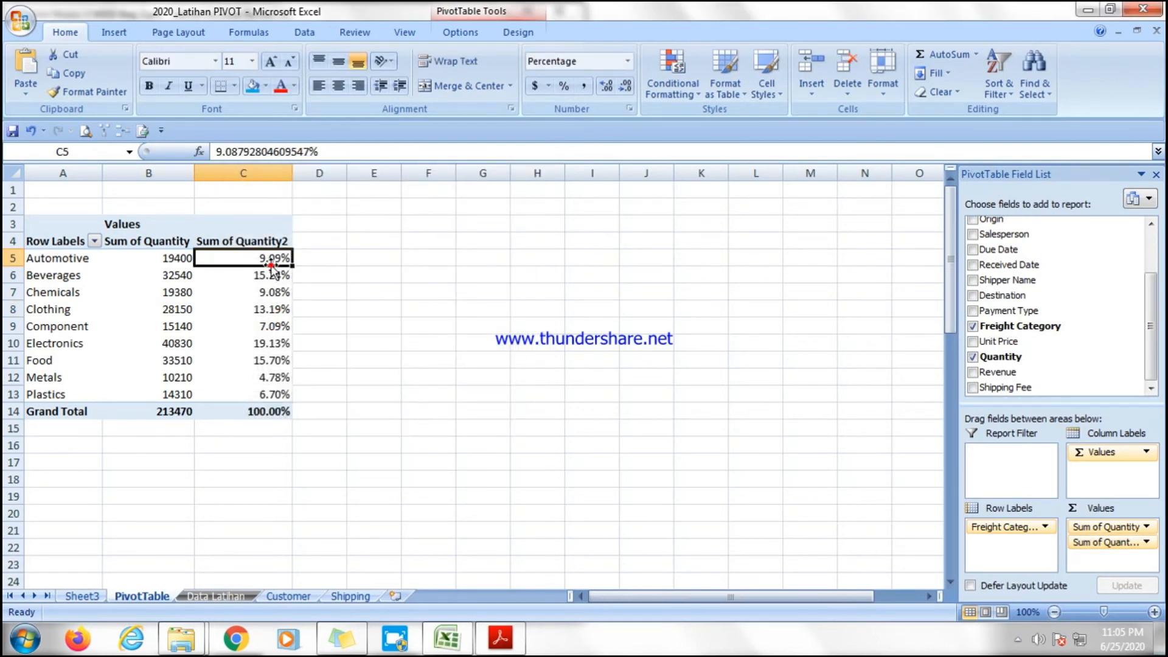
{"action": "left_click", "coordinate": [268, 326]}
{"action": "left_click", "coordinate": [269, 360]}
{"action": "left_click", "coordinate": [269, 377]}
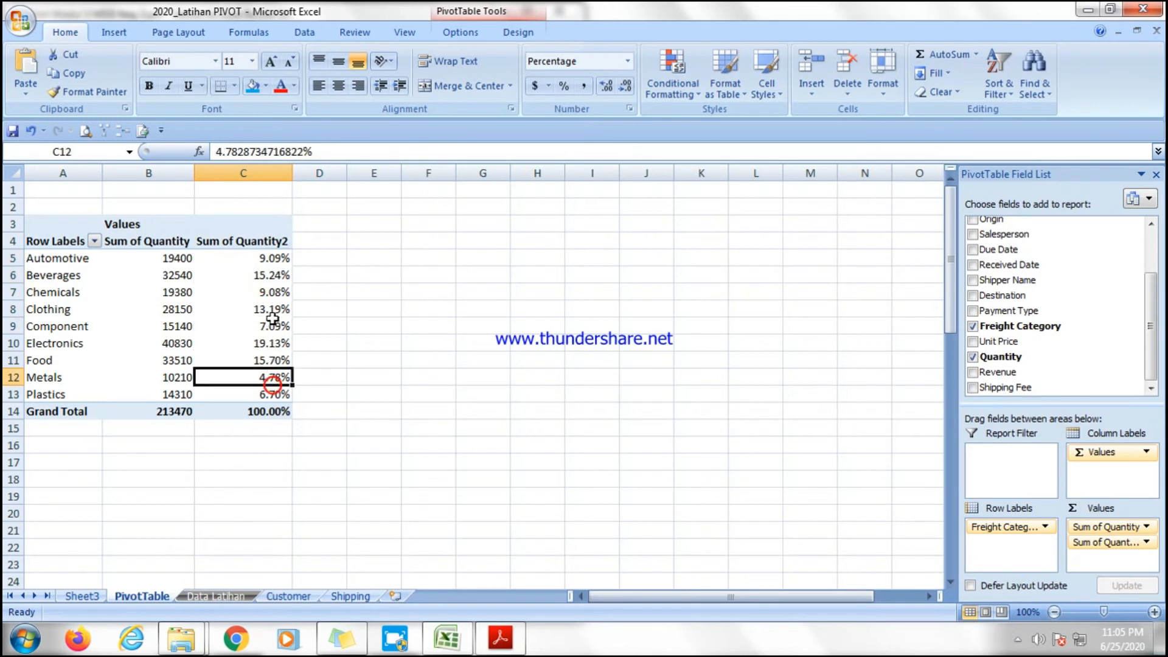
{"action": "left_click", "coordinate": [272, 309]}
{"action": "left_click", "coordinate": [279, 363]}
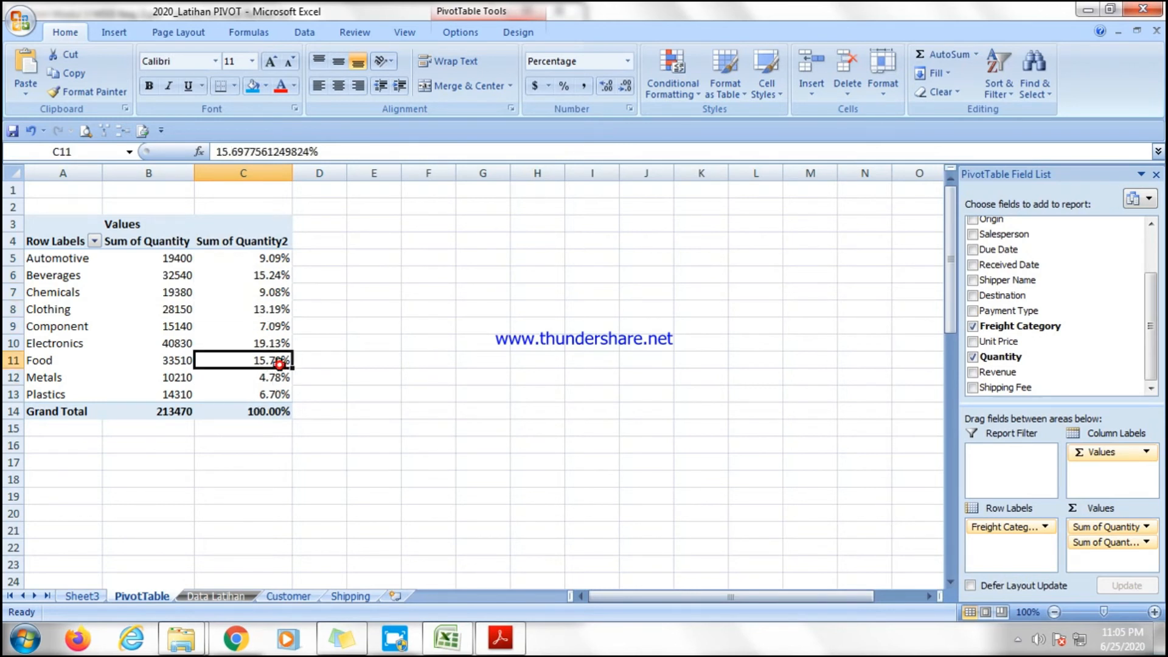
{"action": "left_click", "coordinate": [275, 280]}
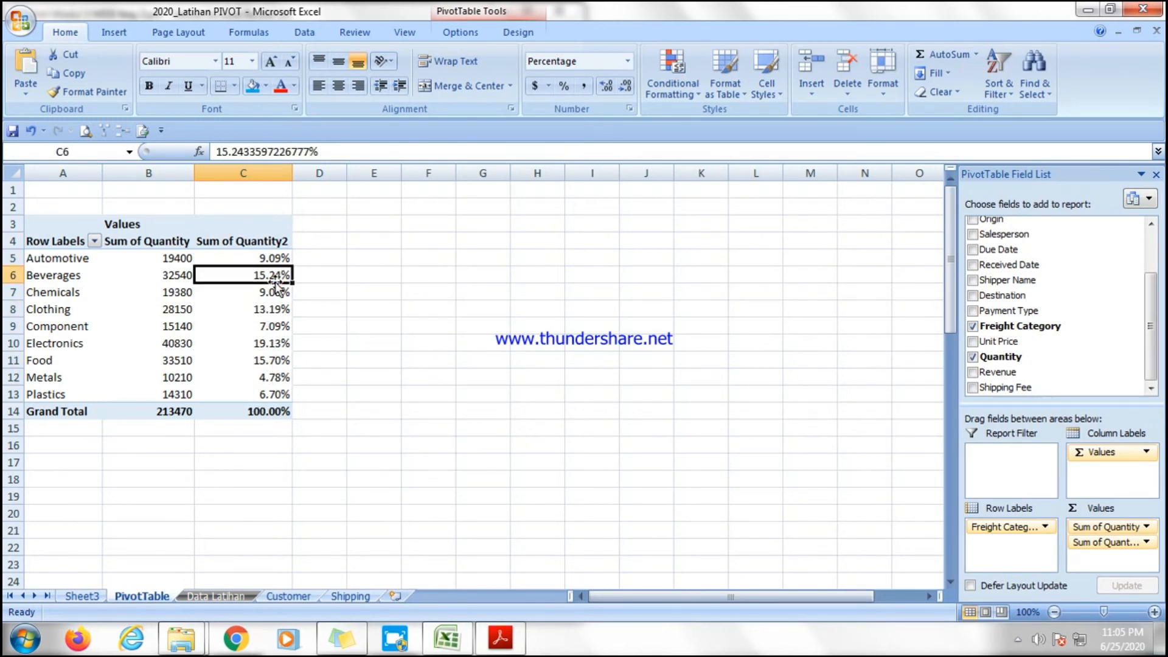
Insert a 3-D pie PivotChart from the freight category pivot table.
{"action": "left_click", "coordinate": [114, 33]}
{"action": "left_click", "coordinate": [352, 70]}
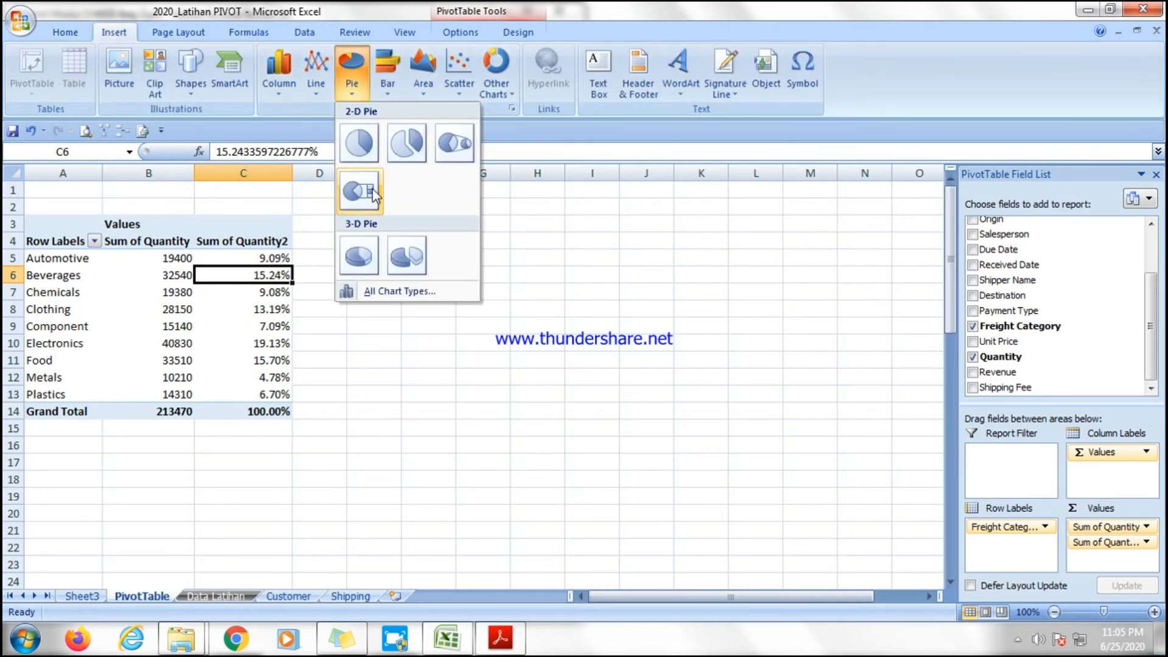
{"action": "left_click", "coordinate": [359, 256]}
{"action": "left_click", "coordinate": [473, 322]}
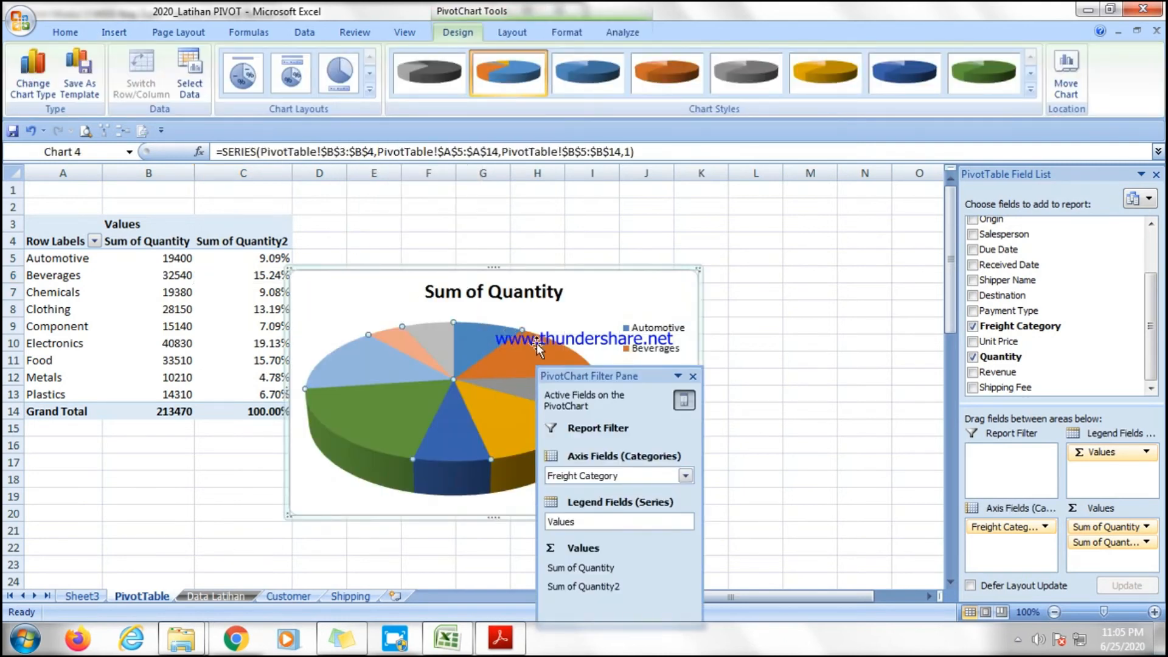
Apply a chart layout that labels each pie slice with its category name and percentage.
{"action": "left_click", "coordinate": [251, 78]}
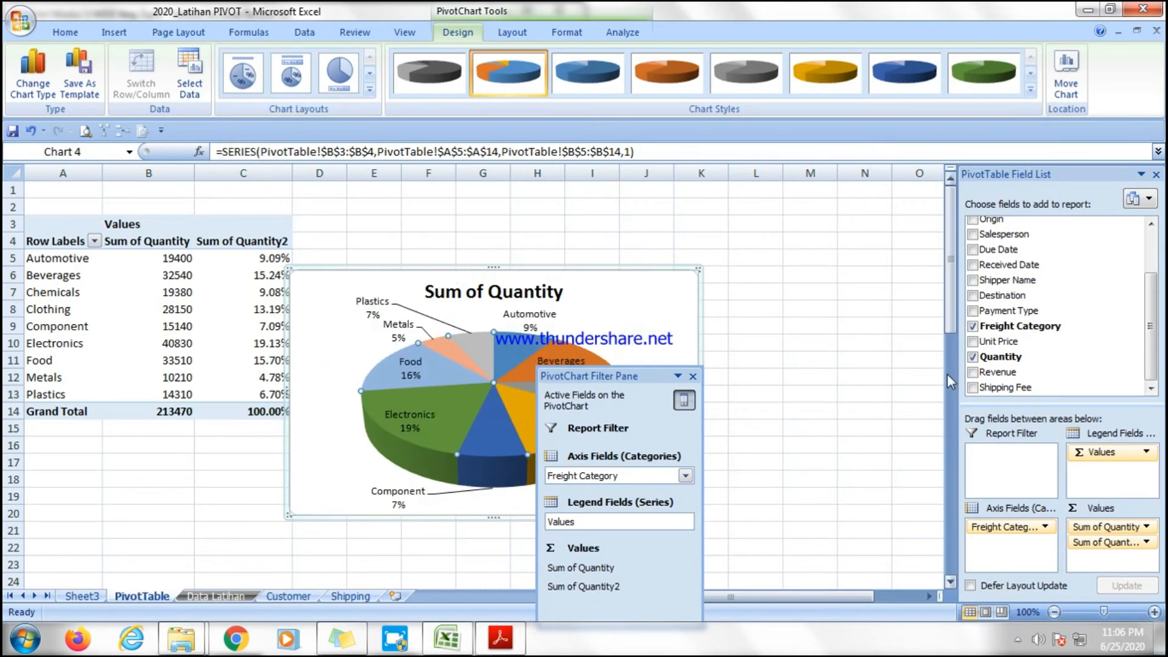
{"action": "left_click", "coordinate": [864, 360]}
{"action": "left_click", "coordinate": [657, 344]}
Cut the pie PivotChart from the PivotTable sheet.
{"action": "right_click", "coordinate": [596, 297]}
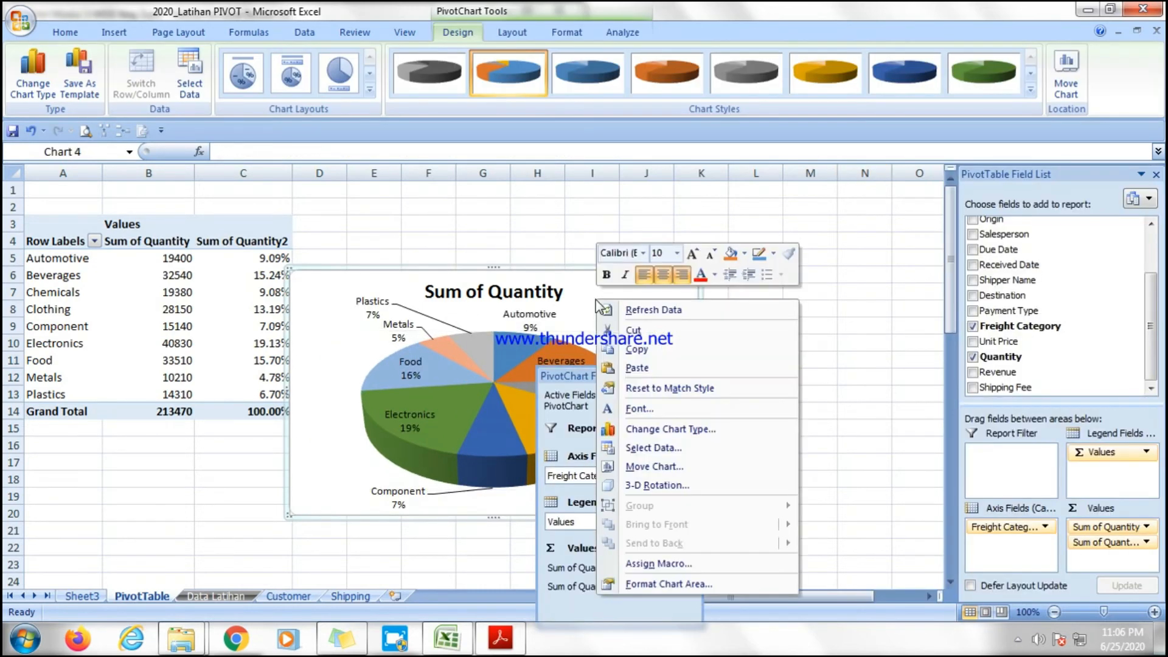
{"action": "left_click", "coordinate": [635, 350]}
{"action": "right_click", "coordinate": [590, 295]}
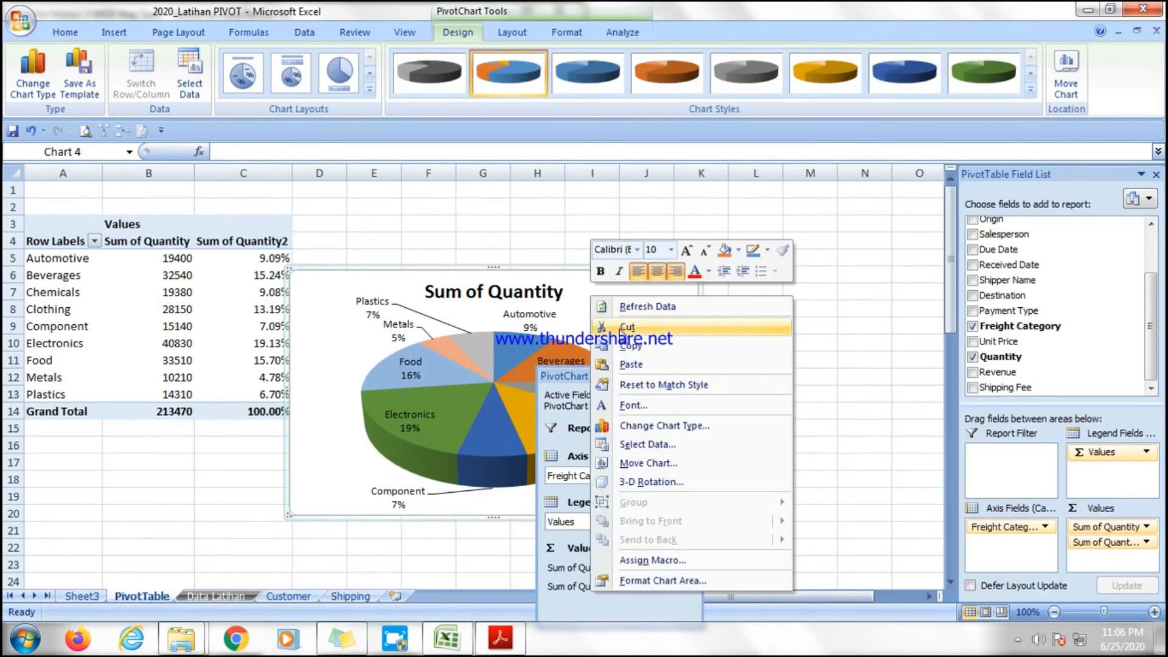
{"action": "left_click", "coordinate": [627, 327]}
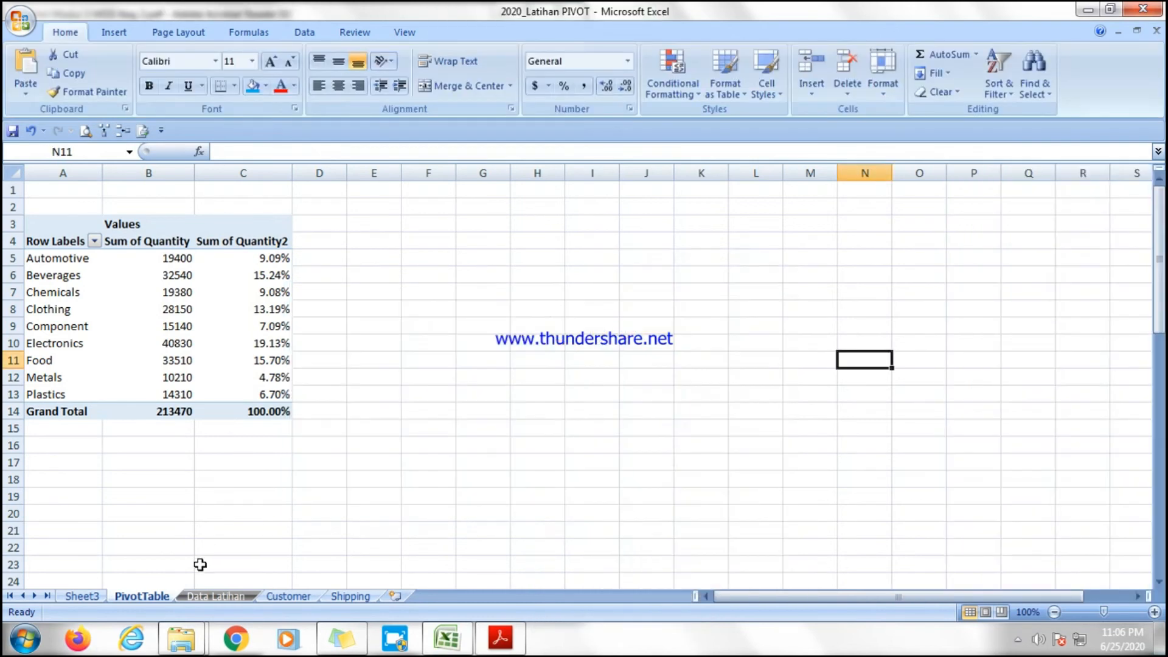
Paste the pie chart on Sheet3 at cell A49 below the weekly line chart and close the PivotChart Filter Pane.
{"action": "left_click", "coordinate": [85, 596]}
{"action": "scroll", "coordinate": [338, 472], "scroll_direction": "down", "scroll_amount": 4}
{"action": "left_click", "coordinate": [40, 378]}
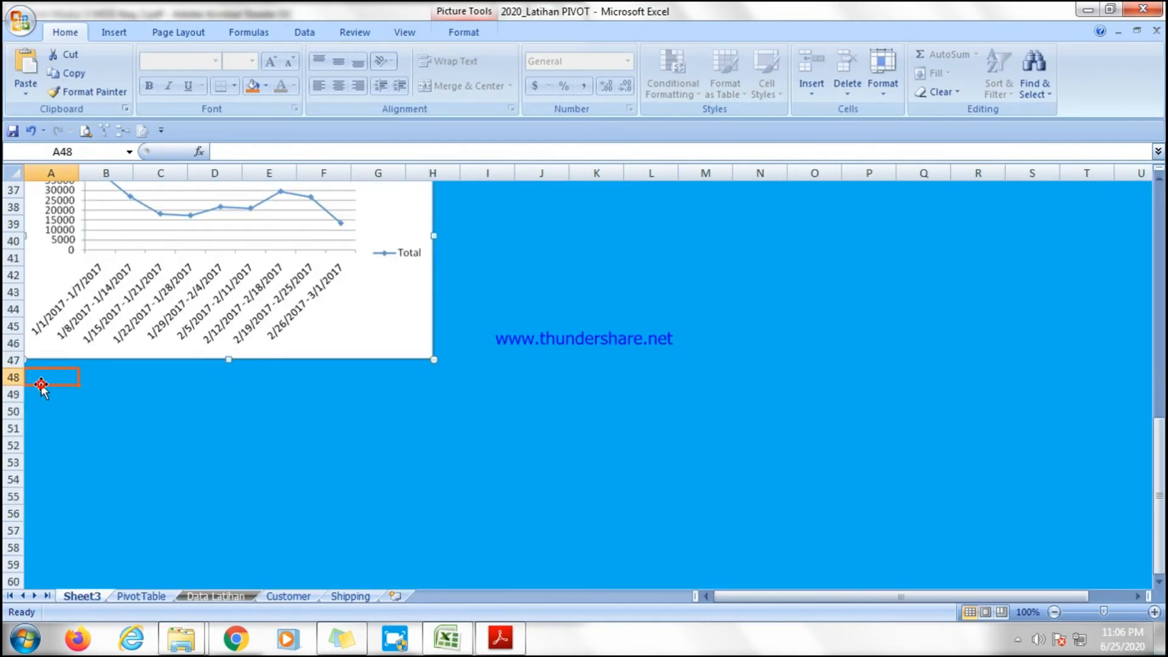
{"action": "left_click", "coordinate": [36, 395]}
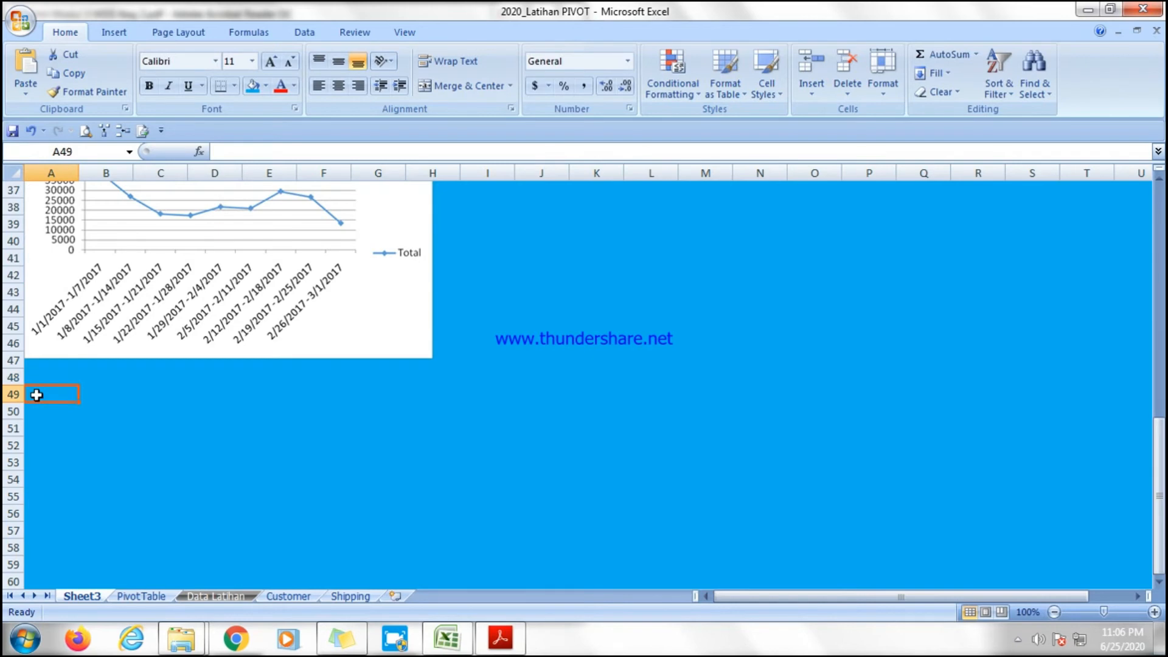
{"action": "key", "text": "ctrl+v"}
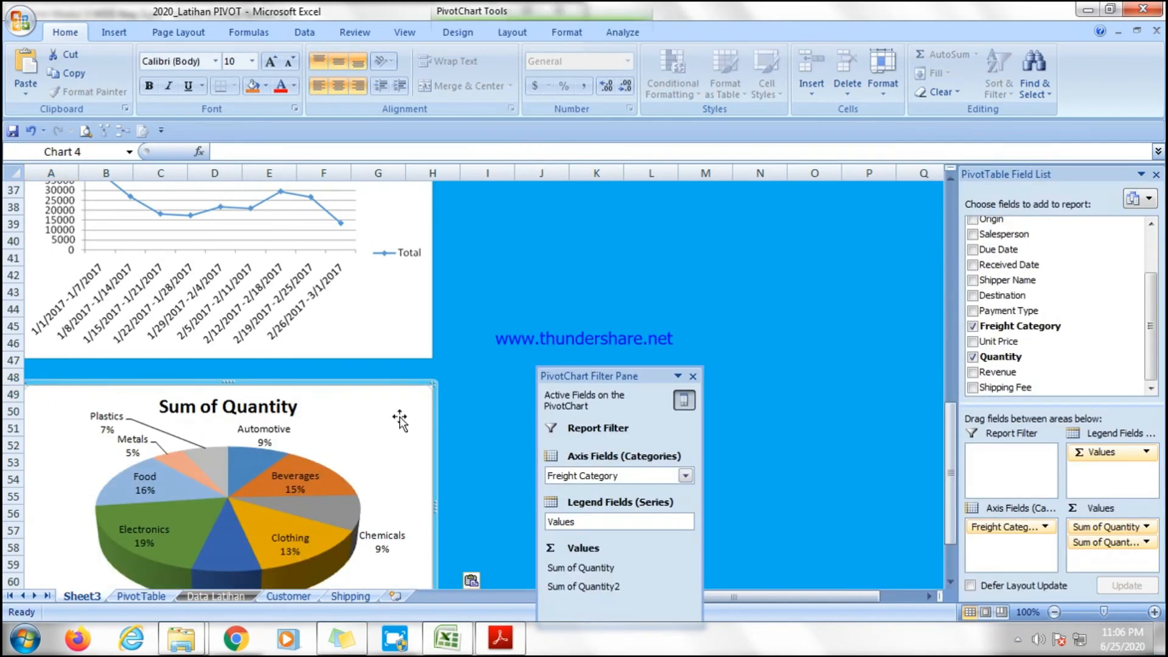
{"action": "left_click", "coordinate": [693, 376]}
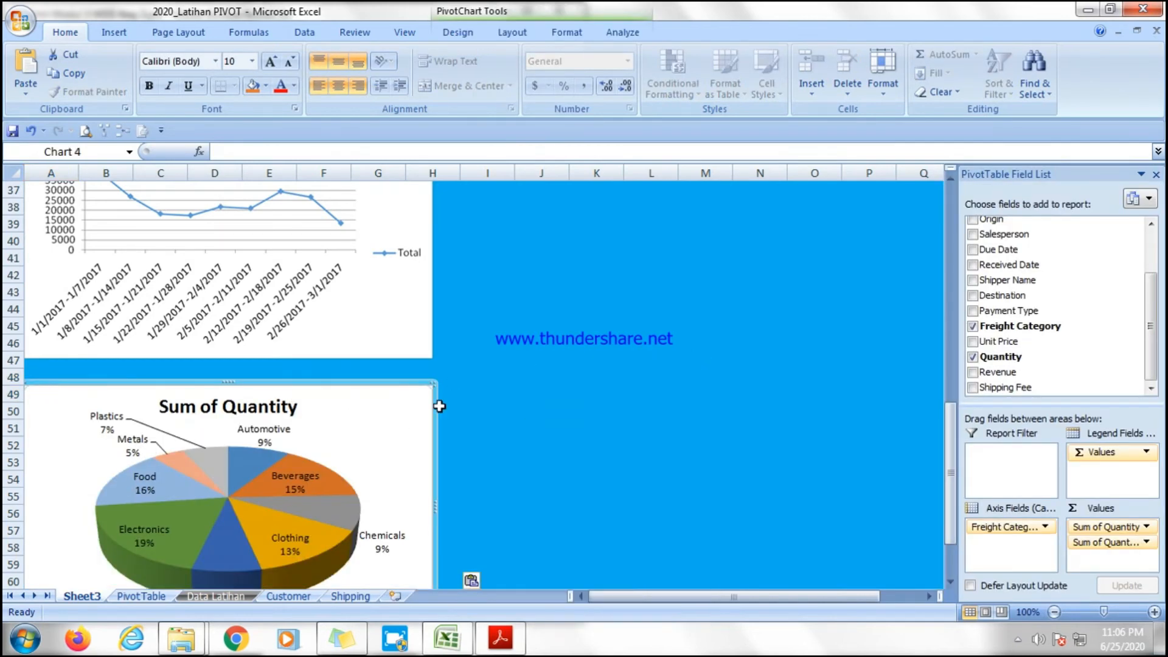
Paste the copied pie chart as a PNG picture at cell J50 on Sheet3.
{"action": "scroll", "coordinate": [309, 367], "scroll_direction": "down", "scroll_amount": 2}
{"action": "left_click", "coordinate": [314, 359]}
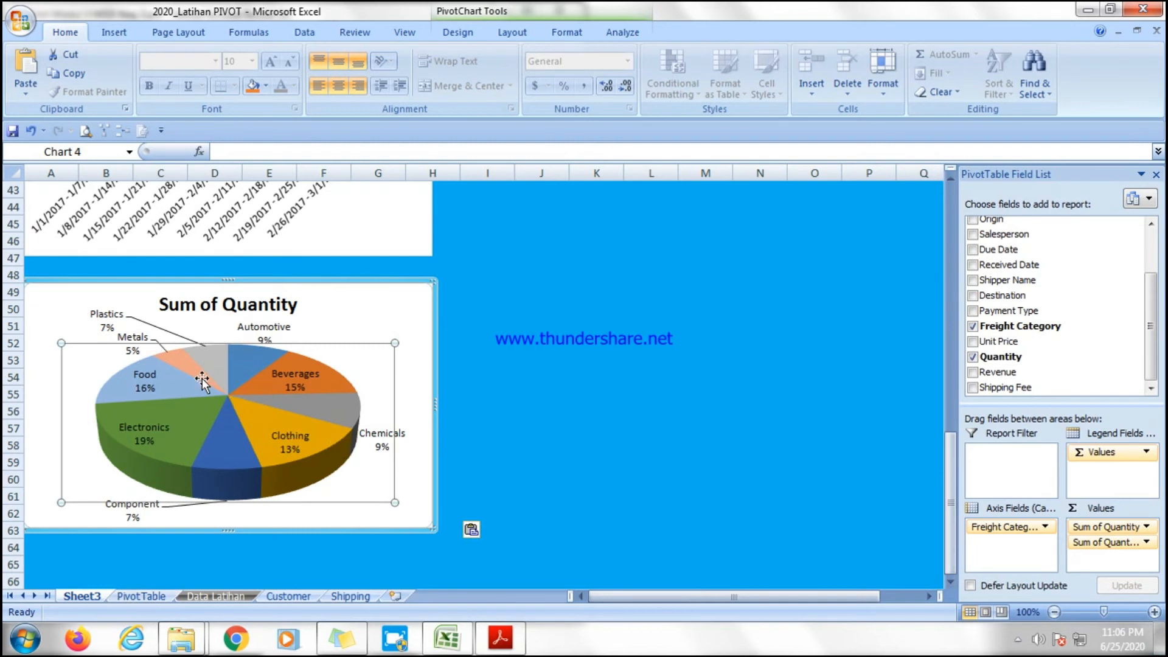
{"action": "left_click", "coordinate": [1155, 174]}
{"action": "left_click", "coordinate": [307, 309]}
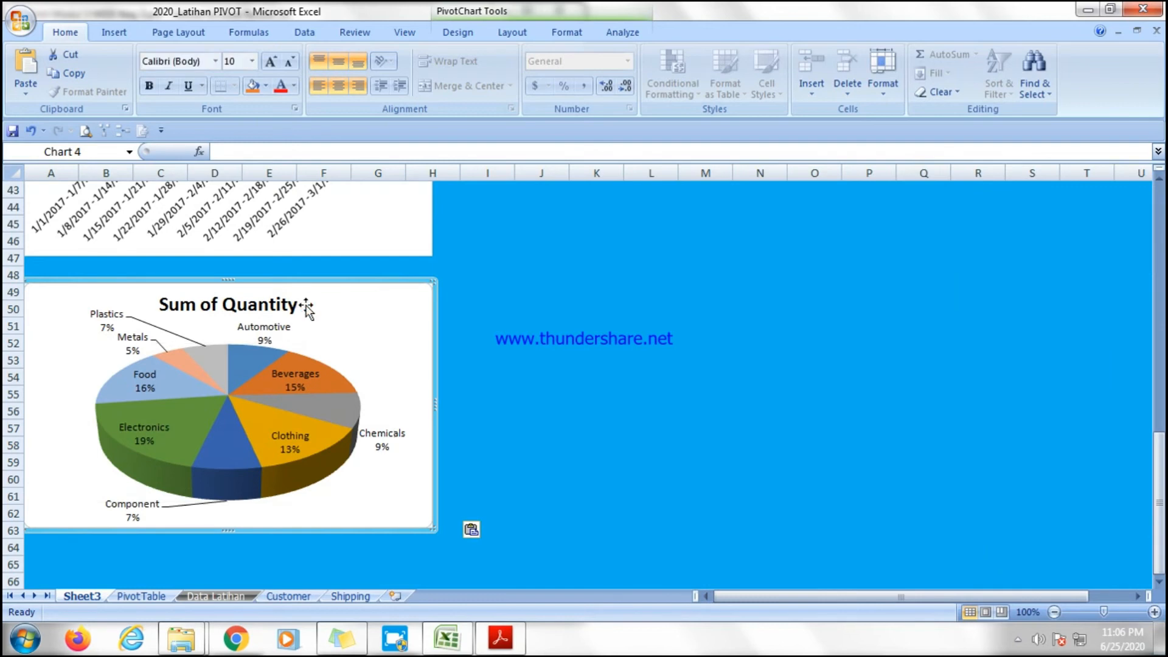
{"action": "left_click", "coordinate": [525, 308]}
{"action": "right_click", "coordinate": [553, 304]}
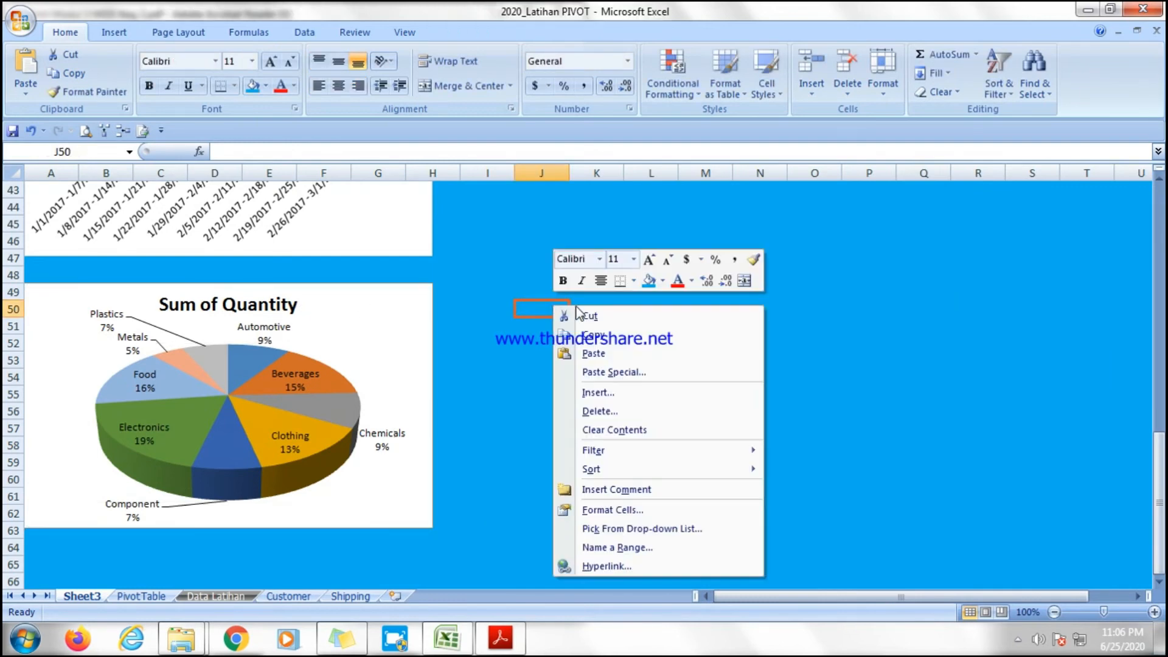
{"action": "left_click", "coordinate": [618, 372]}
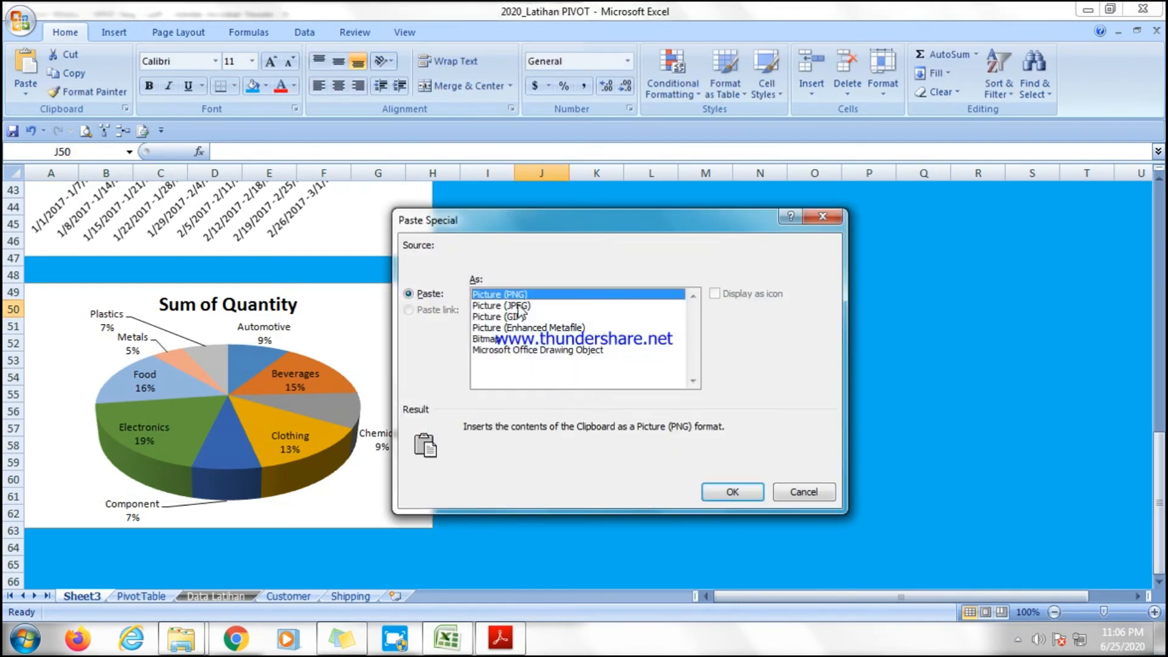
{"action": "left_click", "coordinate": [731, 491]}
Delete the original pie PivotChart and move the pie picture into its place below the line chart.
{"action": "left_click", "coordinate": [322, 328]}
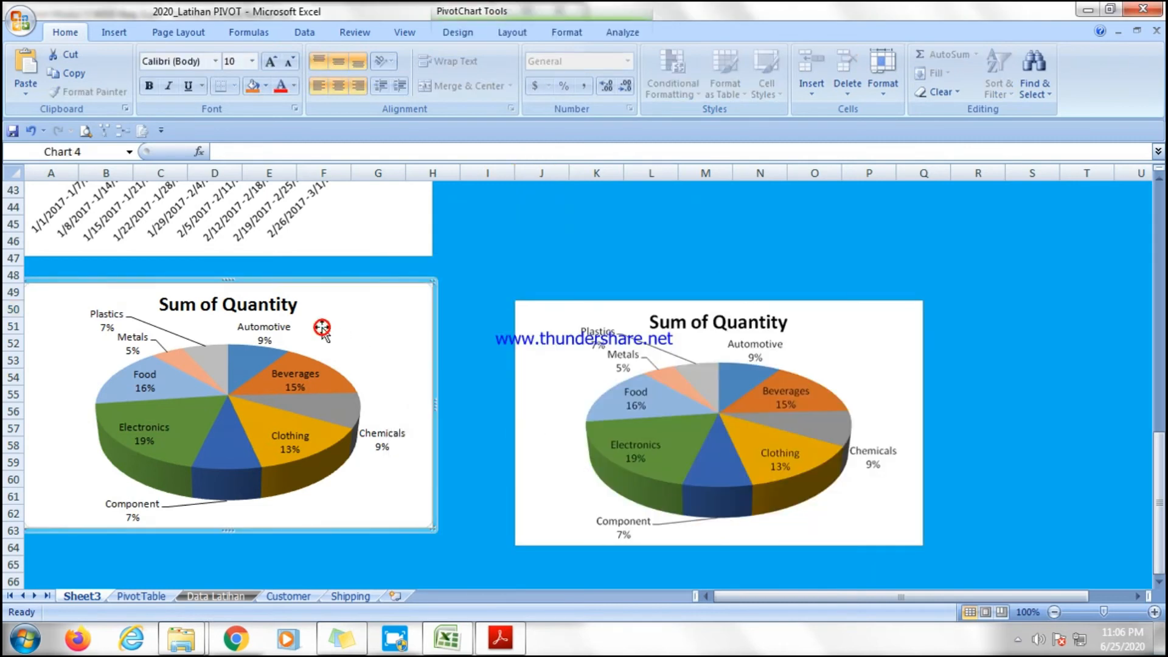
{"action": "key", "text": "Delete"}
{"action": "left_click", "coordinate": [540, 337]}
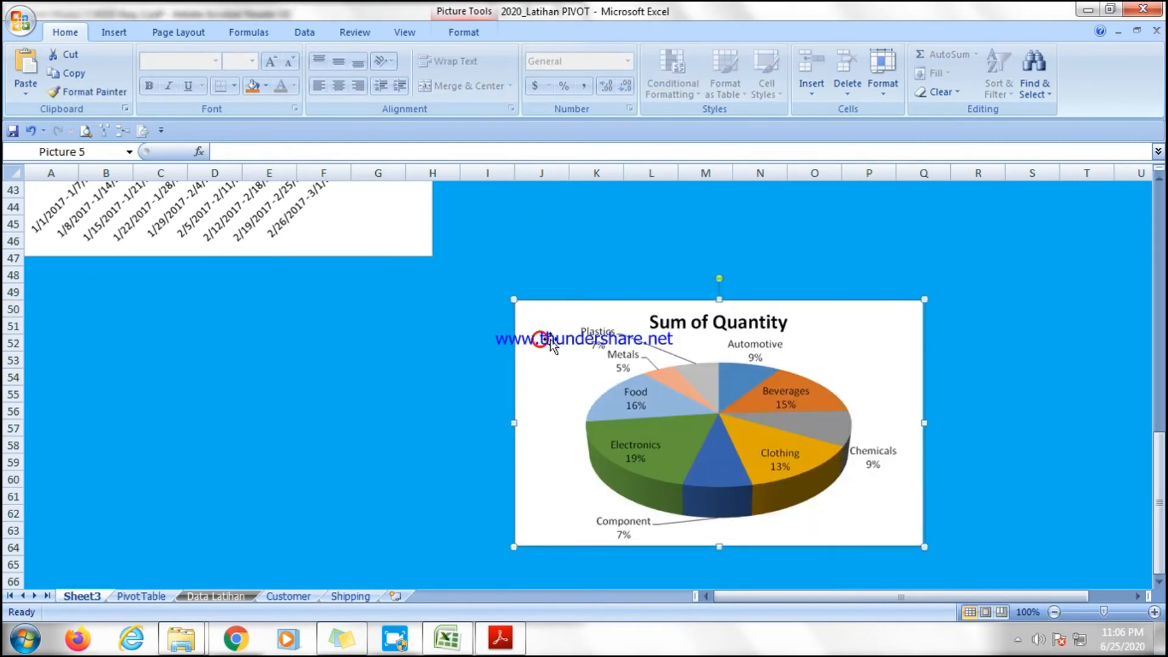
{"action": "left_click_drag", "start_coordinate": [540, 336], "coordinate": [51, 333]}
{"action": "left_click", "coordinate": [535, 341]}
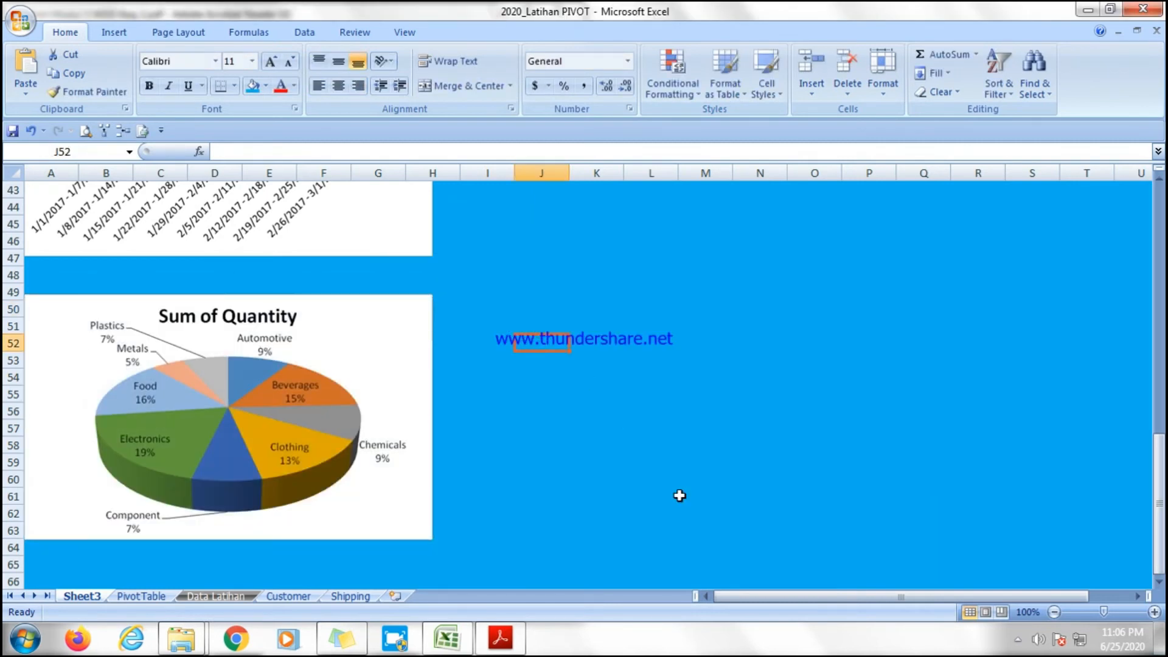
Read items e and f of question 11 in the exercise PDF.
{"action": "scroll", "coordinate": [677, 495], "scroll_direction": "down", "scroll_amount": 2}
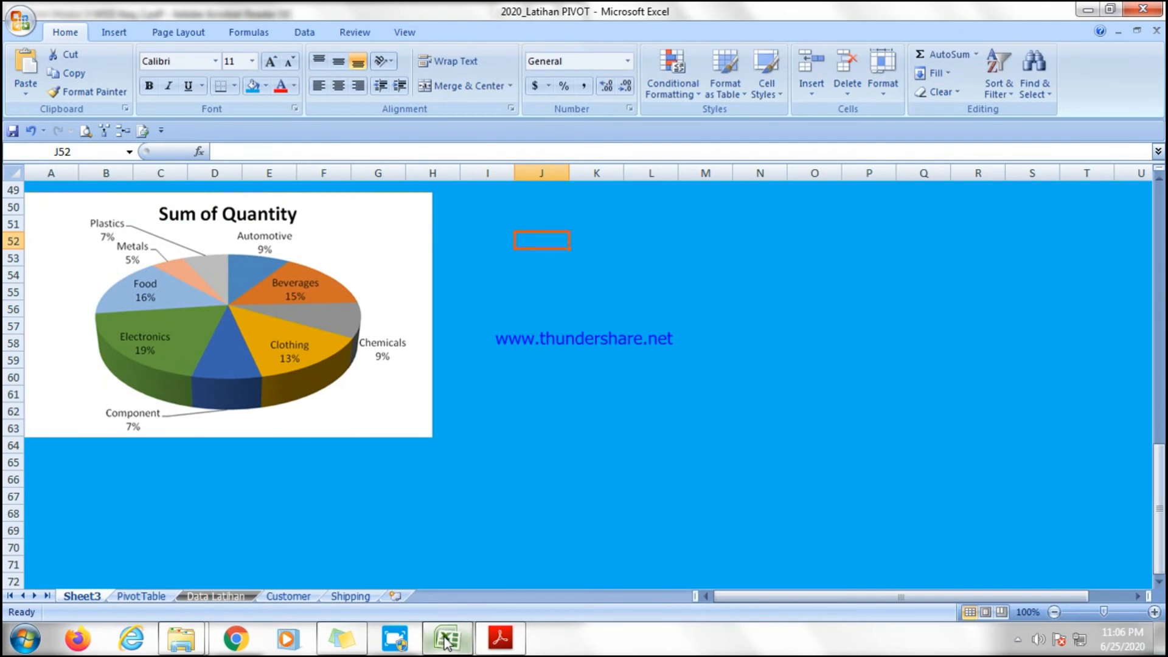
{"action": "left_click", "coordinate": [500, 638]}
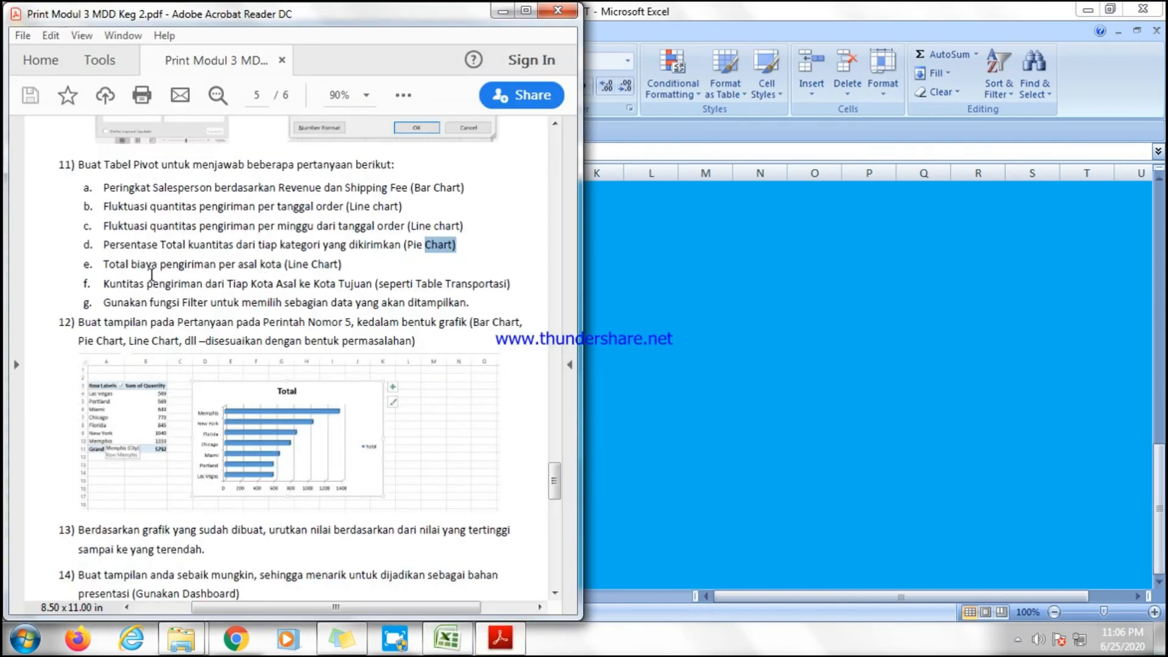
{"action": "left_click_drag", "start_coordinate": [377, 268], "coordinate": [349, 270]}
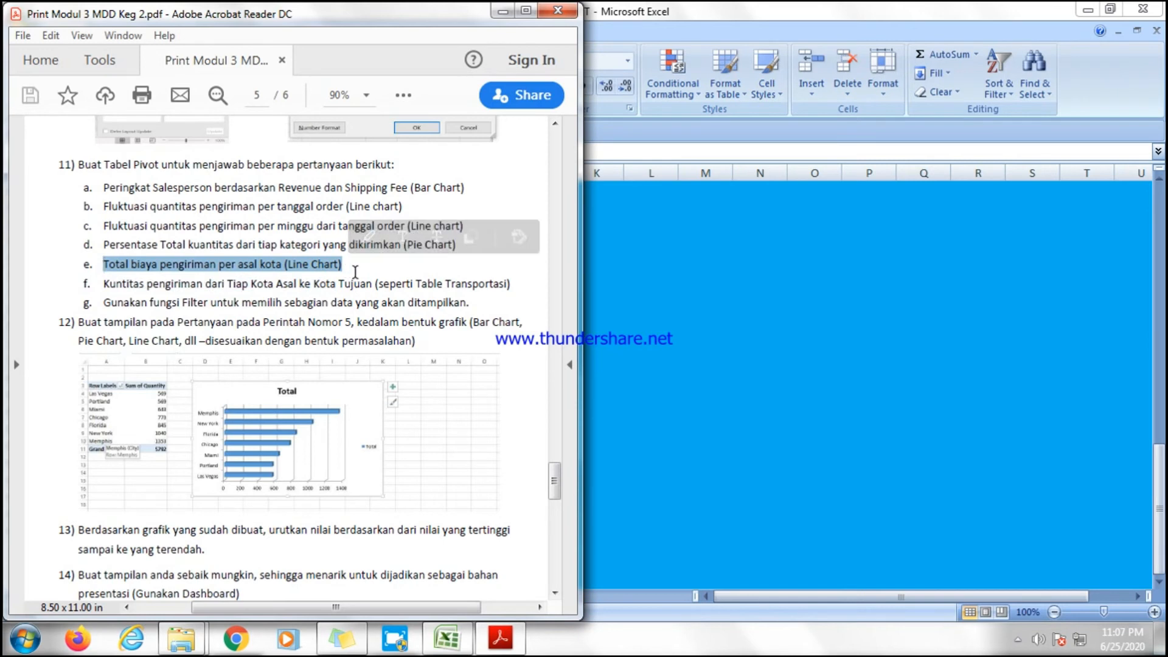
{"action": "left_click", "coordinate": [107, 283]}
{"action": "left_click_drag", "start_coordinate": [102, 284], "coordinate": [377, 298]}
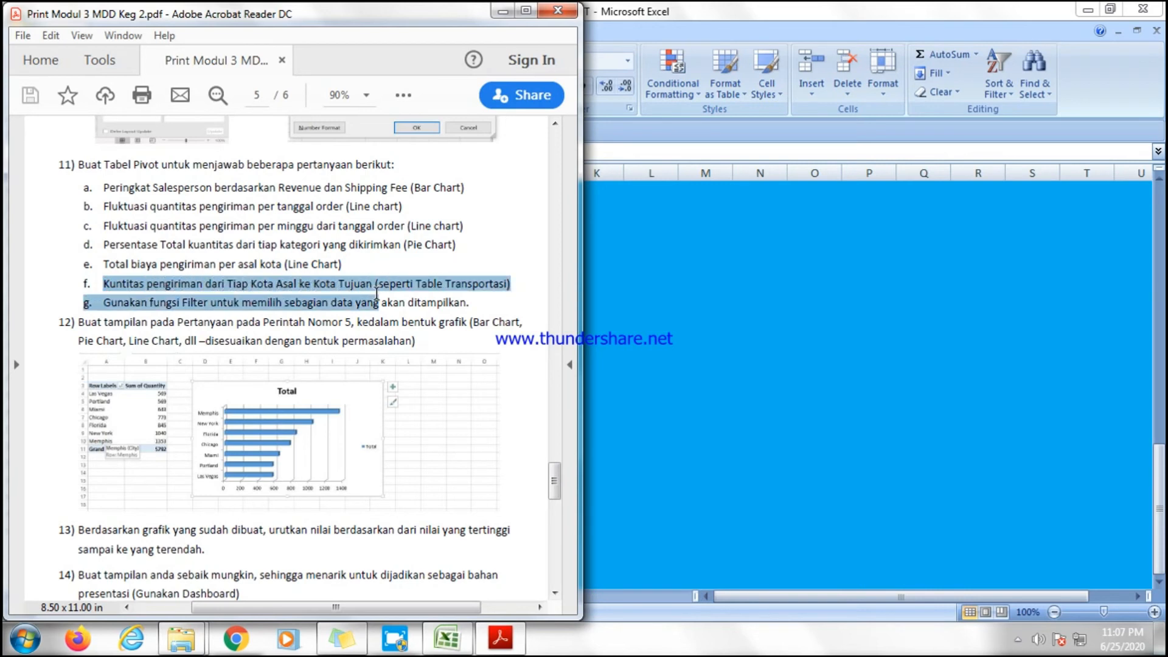
{"action": "left_click", "coordinate": [516, 281]}
{"action": "left_click_drag", "start_coordinate": [516, 281], "coordinate": [120, 284]}
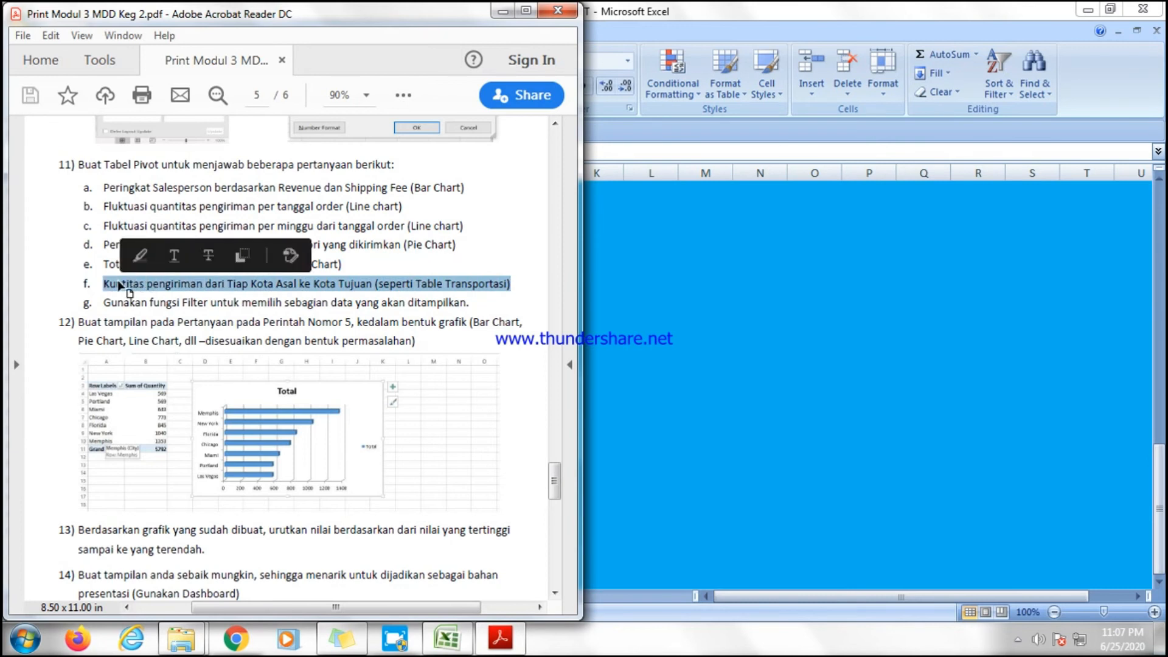
{"action": "left_click", "coordinate": [369, 268]}
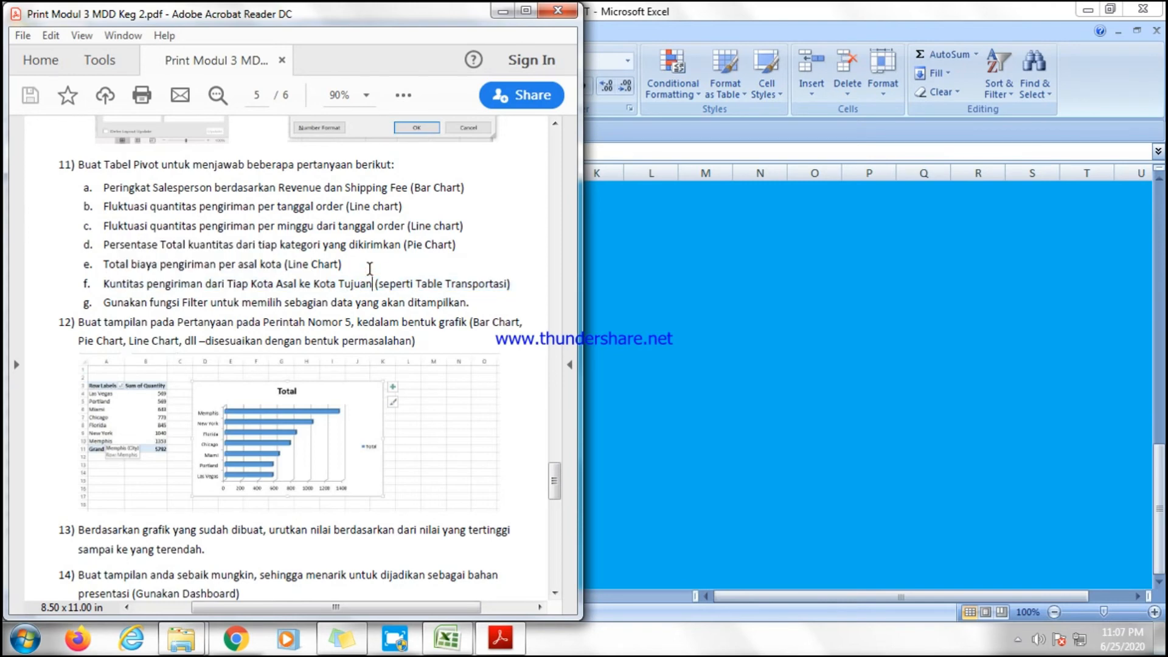
{"action": "left_click", "coordinate": [167, 329]}
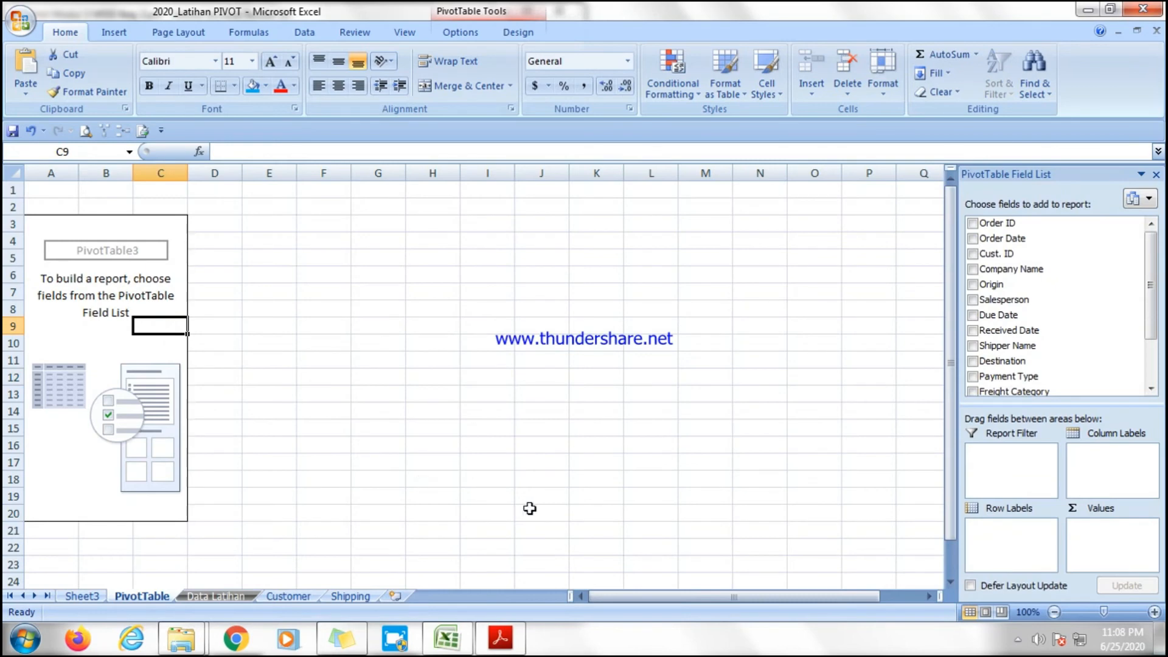
Add the Origin field as row labels of the new empty PivotTable3 on the PivotTable sheet.
{"action": "left_click", "coordinate": [499, 637]}
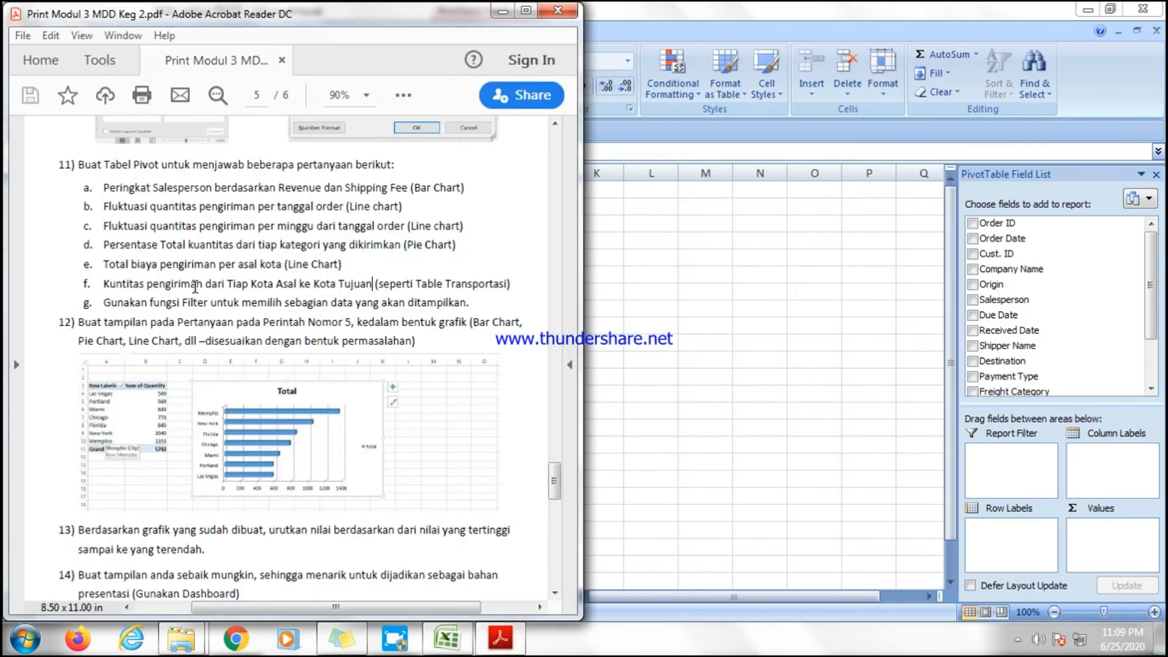
{"action": "left_click_drag", "start_coordinate": [86, 283], "coordinate": [312, 284]}
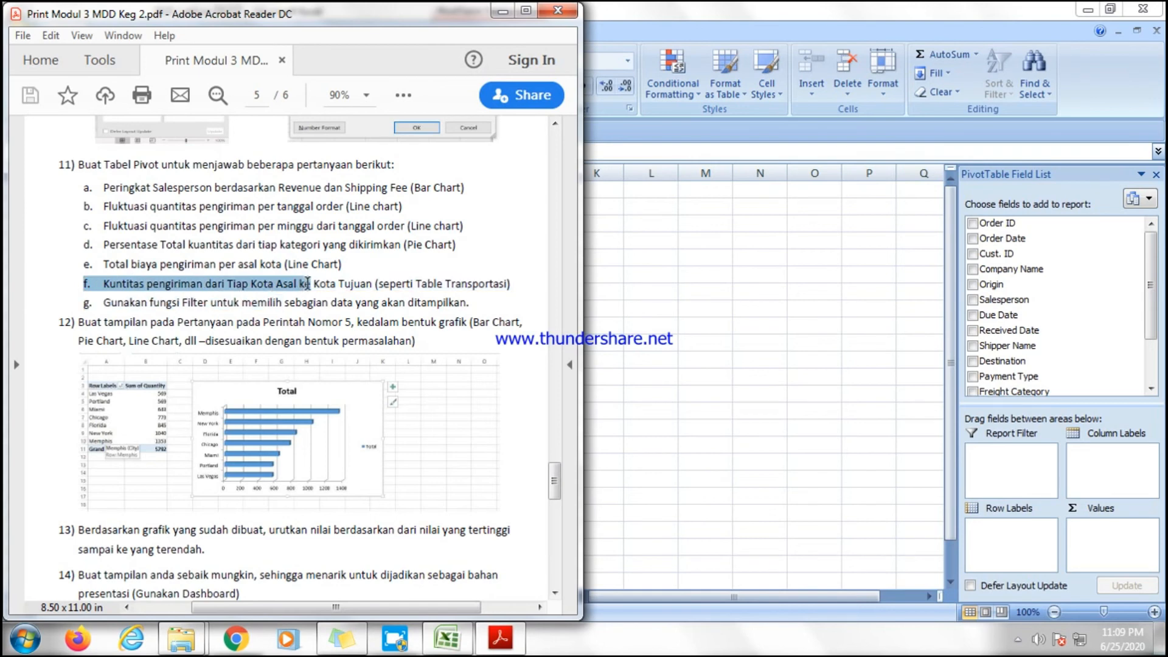
{"action": "key", "text": "alt+Tab"}
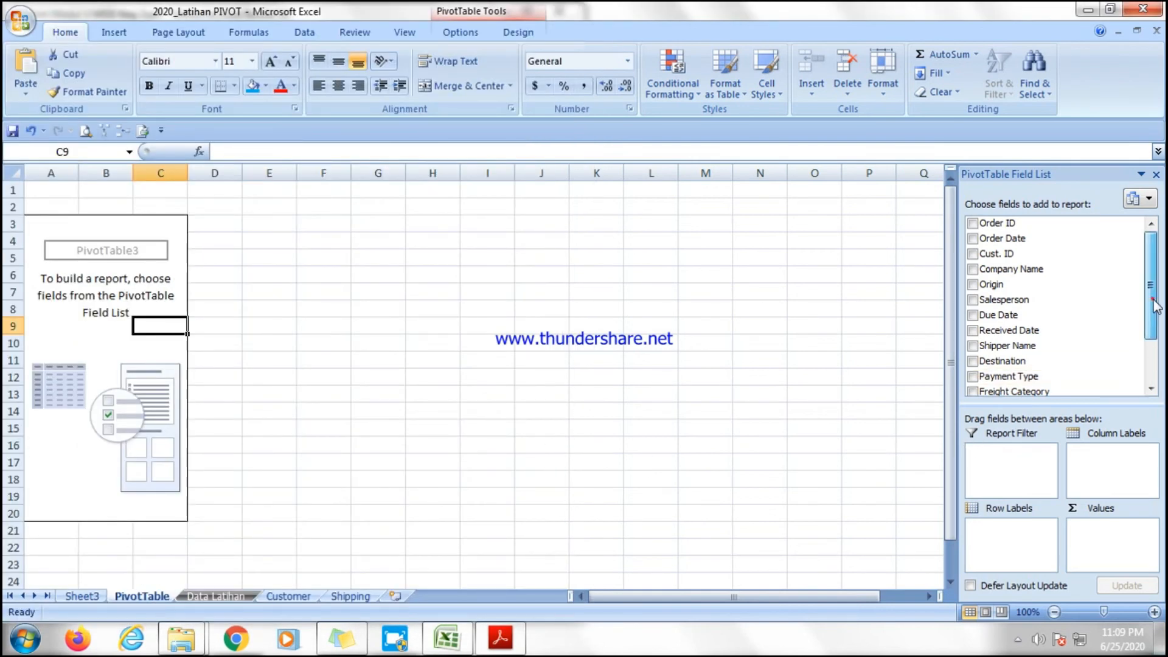
{"action": "scroll", "coordinate": [1155, 352], "scroll_direction": "down", "scroll_amount": 2}
{"action": "scroll", "coordinate": [1144, 353], "scroll_direction": "up", "scroll_amount": 2}
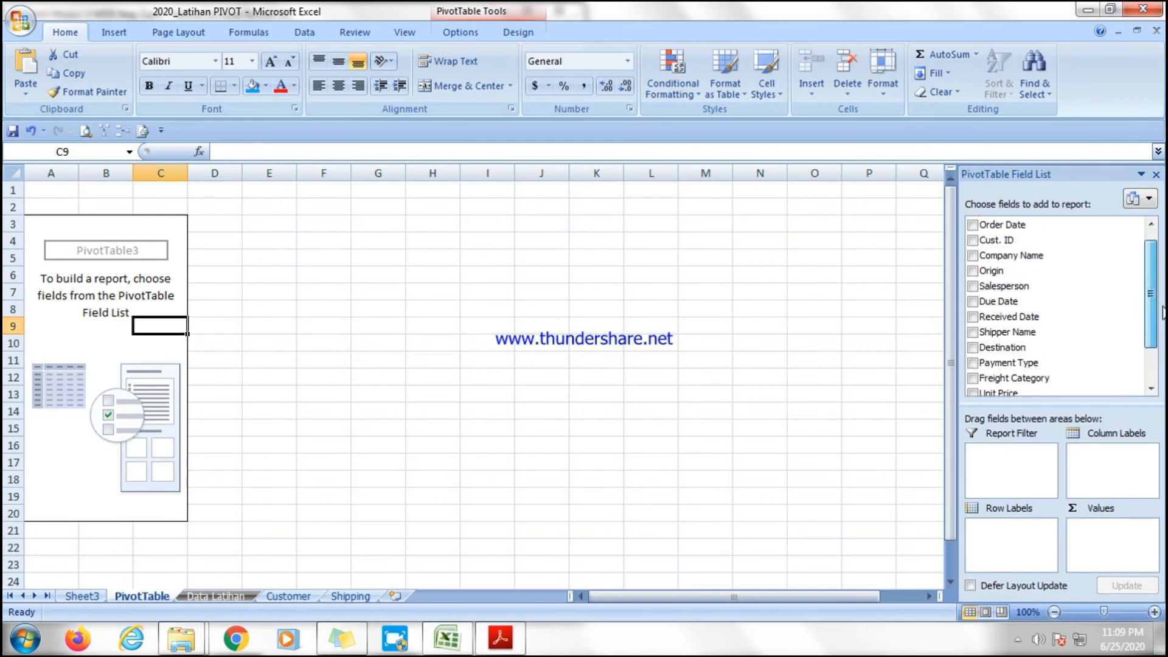
{"action": "left_click_drag", "start_coordinate": [1014, 294], "coordinate": [992, 532]}
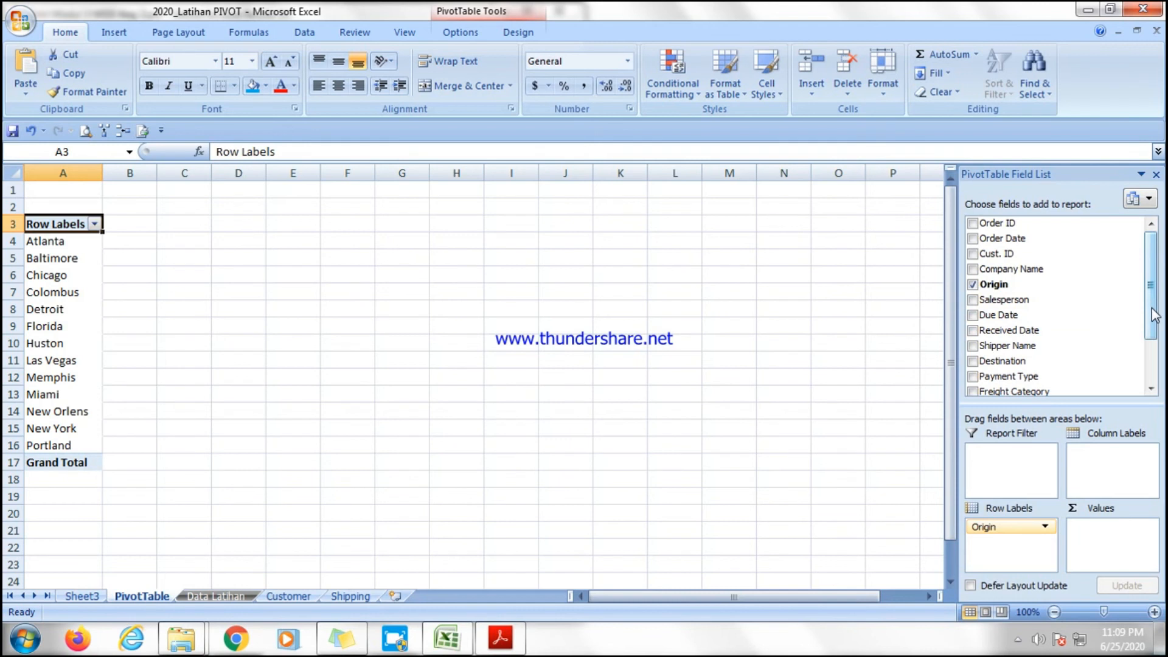
Add Destination as column labels and Quantity as values to the origin pivot table.
{"action": "scroll", "coordinate": [1155, 311], "scroll_direction": "down", "scroll_amount": 2}
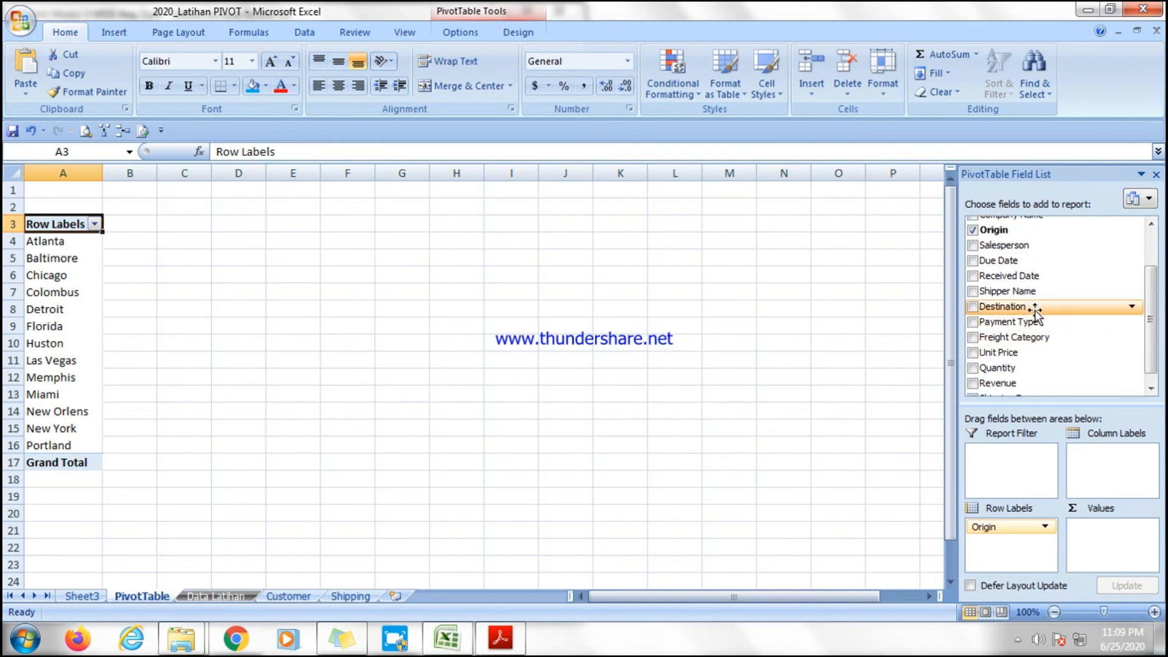
{"action": "left_click_drag", "start_coordinate": [1032, 306], "coordinate": [1108, 466]}
{"action": "left_click", "coordinate": [255, 241]}
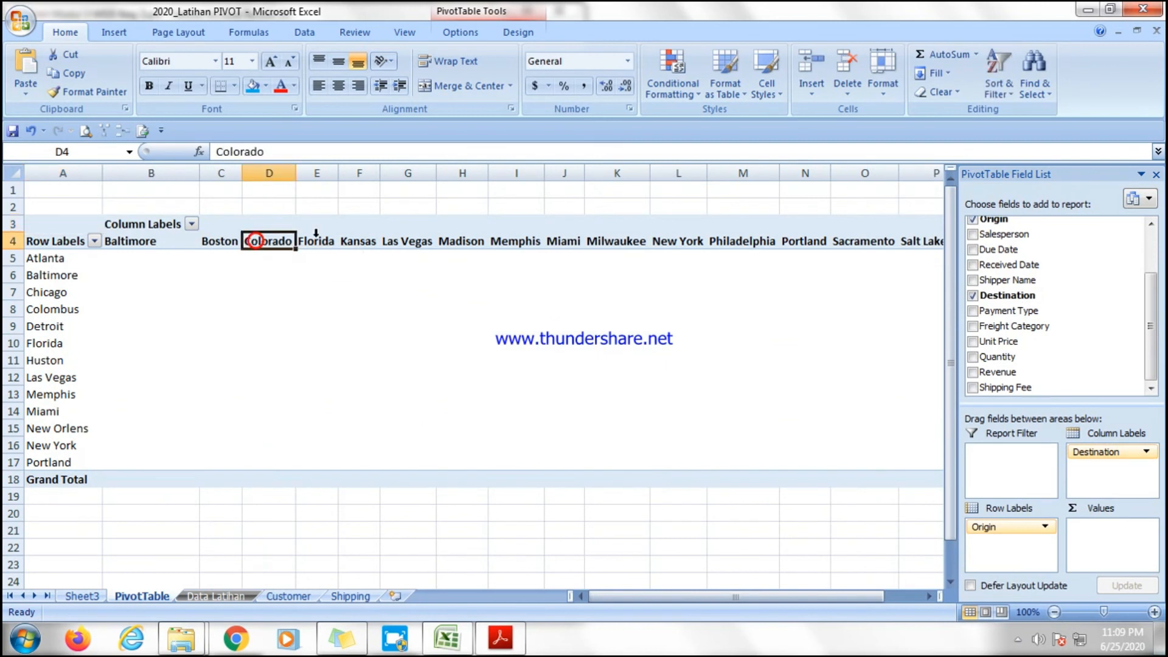
{"action": "left_click", "coordinate": [331, 237]}
{"action": "left_click", "coordinate": [427, 241]}
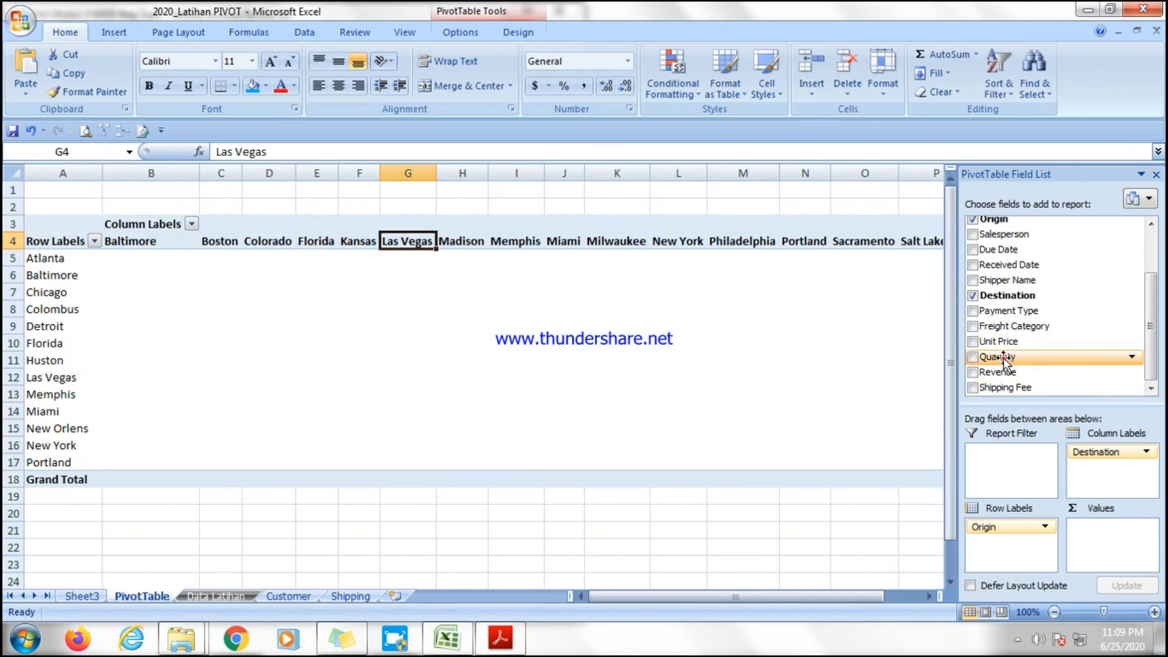
{"action": "left_click_drag", "start_coordinate": [1003, 358], "coordinate": [1092, 526]}
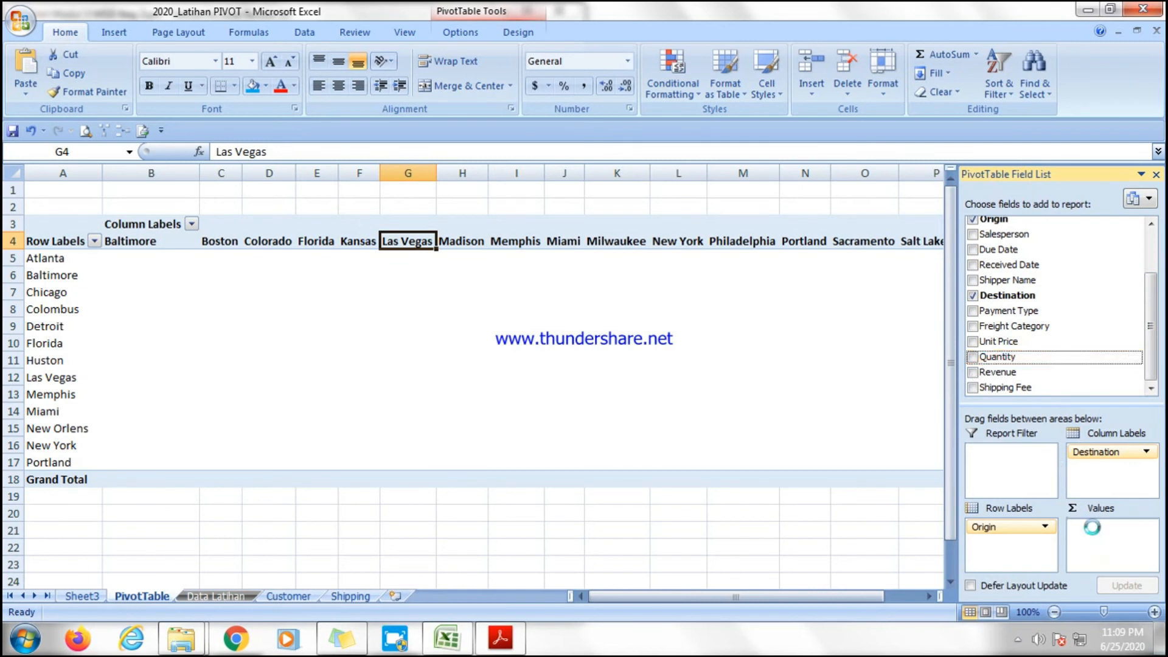
{"action": "left_click", "coordinate": [589, 342]}
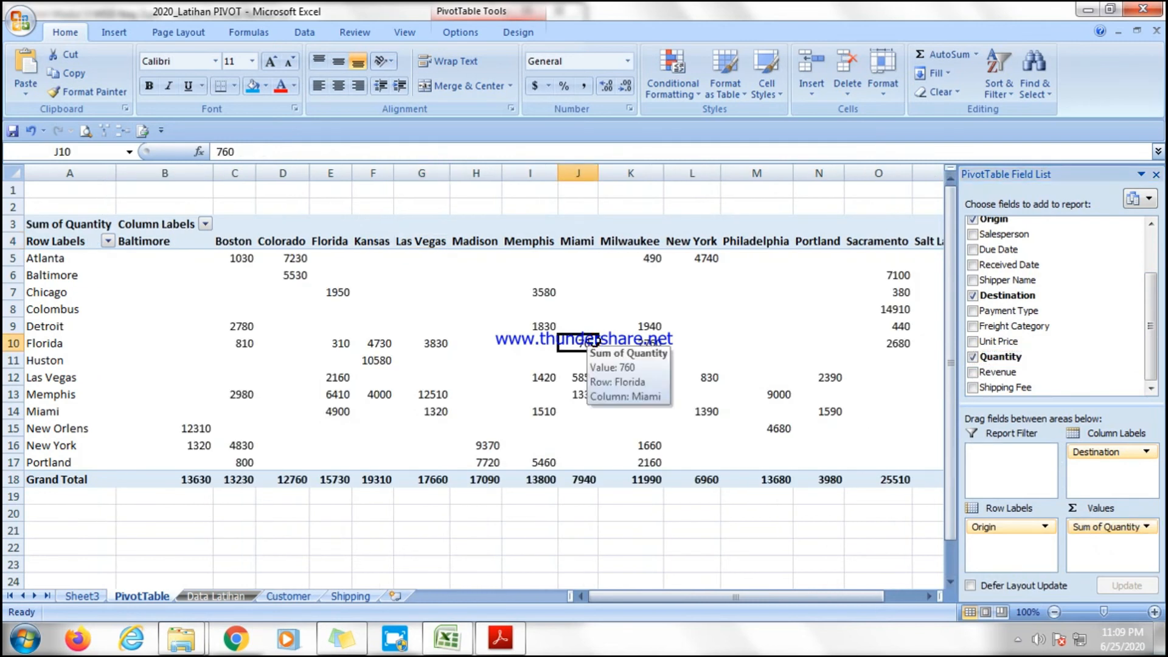
Examine the quantity values for each origin and destination city in the pivot table.
{"action": "left_click", "coordinate": [266, 271]}
{"action": "left_click", "coordinate": [233, 261]}
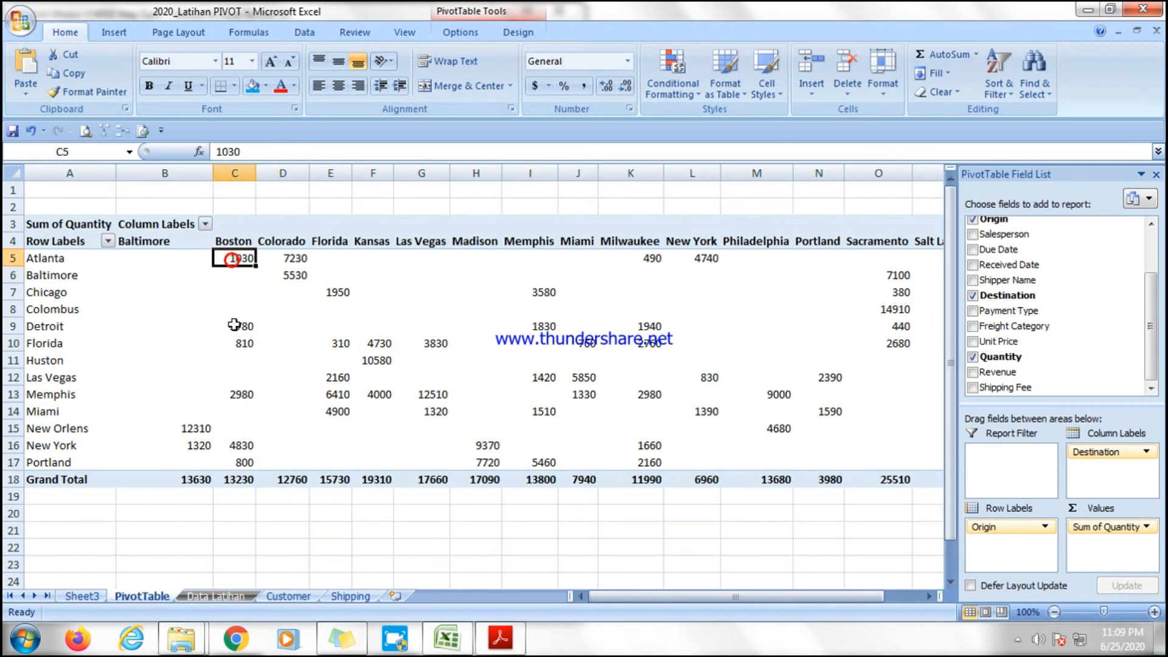
{"action": "left_click", "coordinate": [238, 350]}
{"action": "left_click", "coordinate": [235, 391]}
{"action": "left_click", "coordinate": [336, 411]}
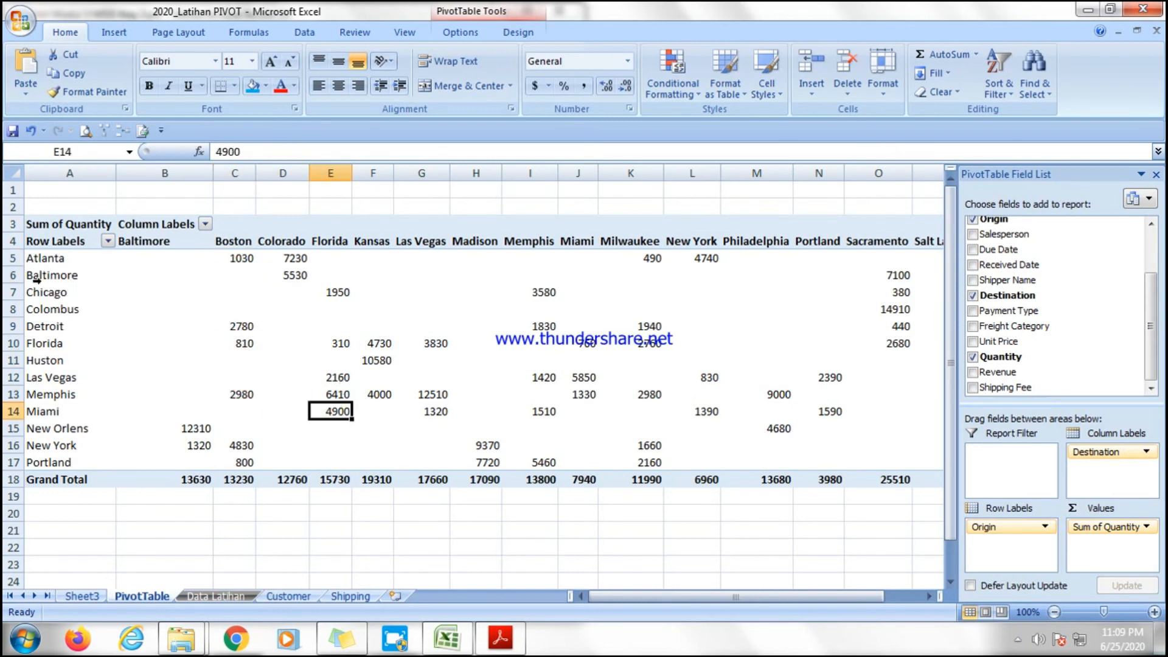
{"action": "left_click", "coordinate": [53, 261]}
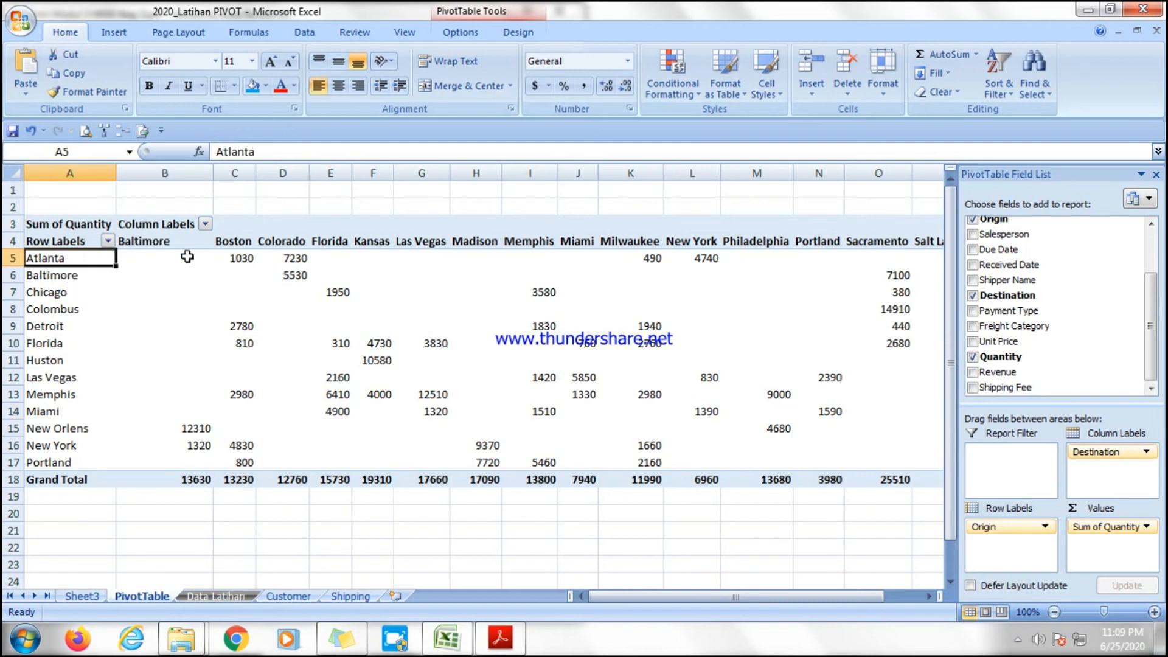
{"action": "left_click", "coordinate": [246, 259]}
{"action": "left_click", "coordinate": [233, 242]}
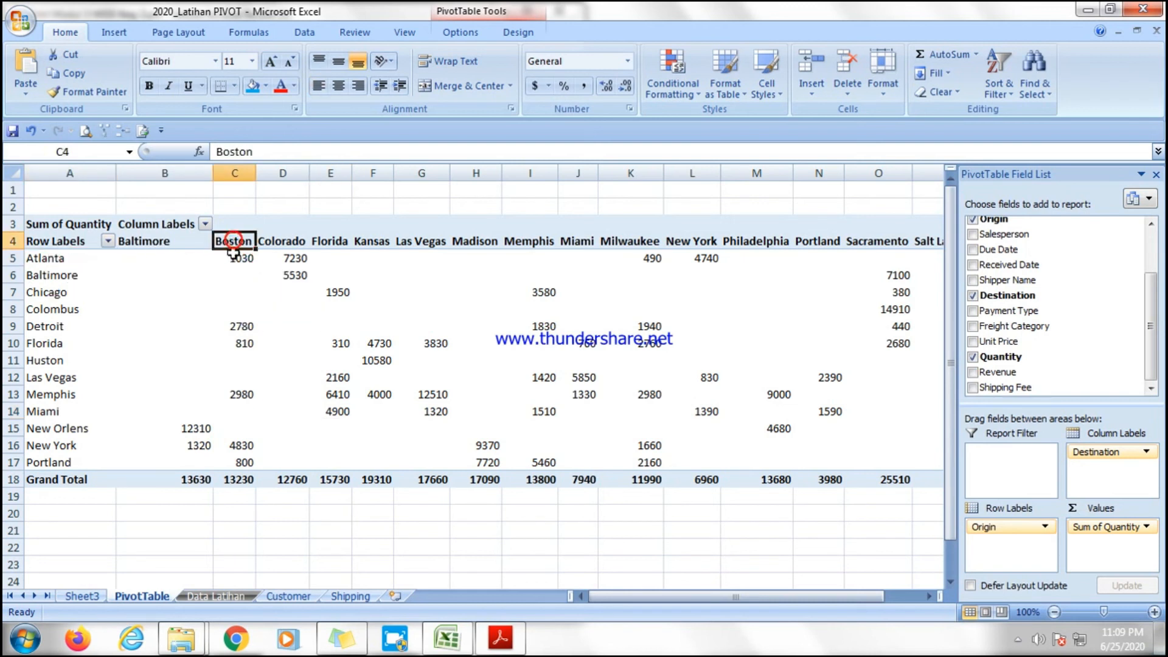
Re-read item f of question 11 in the exercise PDF.
{"action": "left_click", "coordinate": [236, 257]}
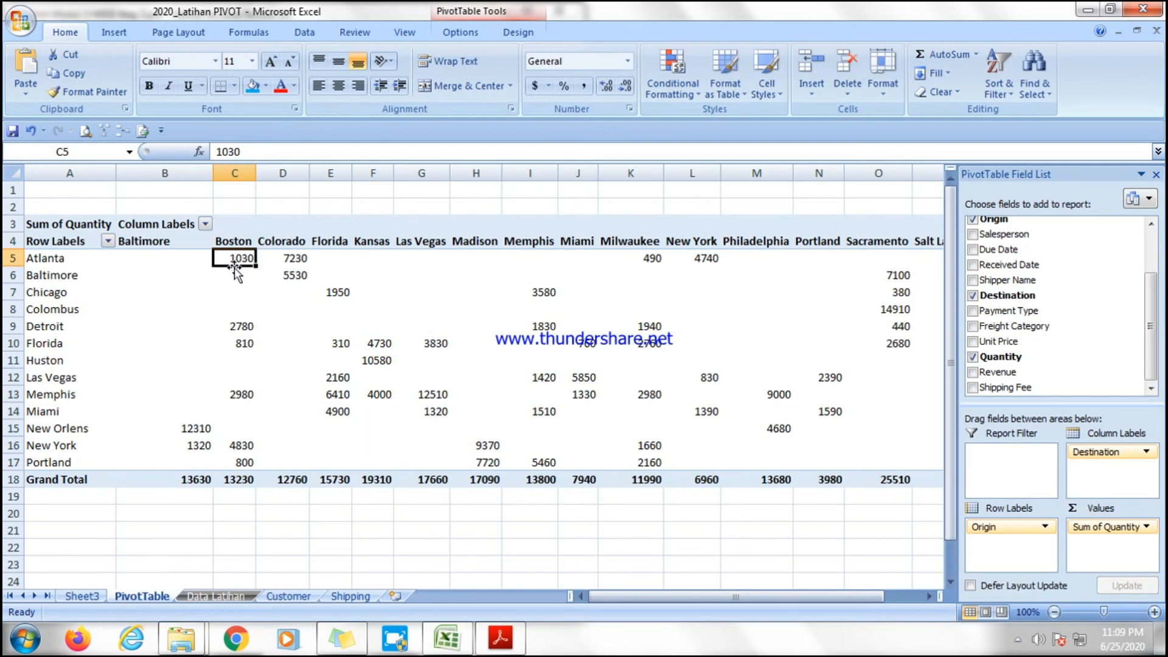
{"action": "left_click", "coordinate": [575, 309]}
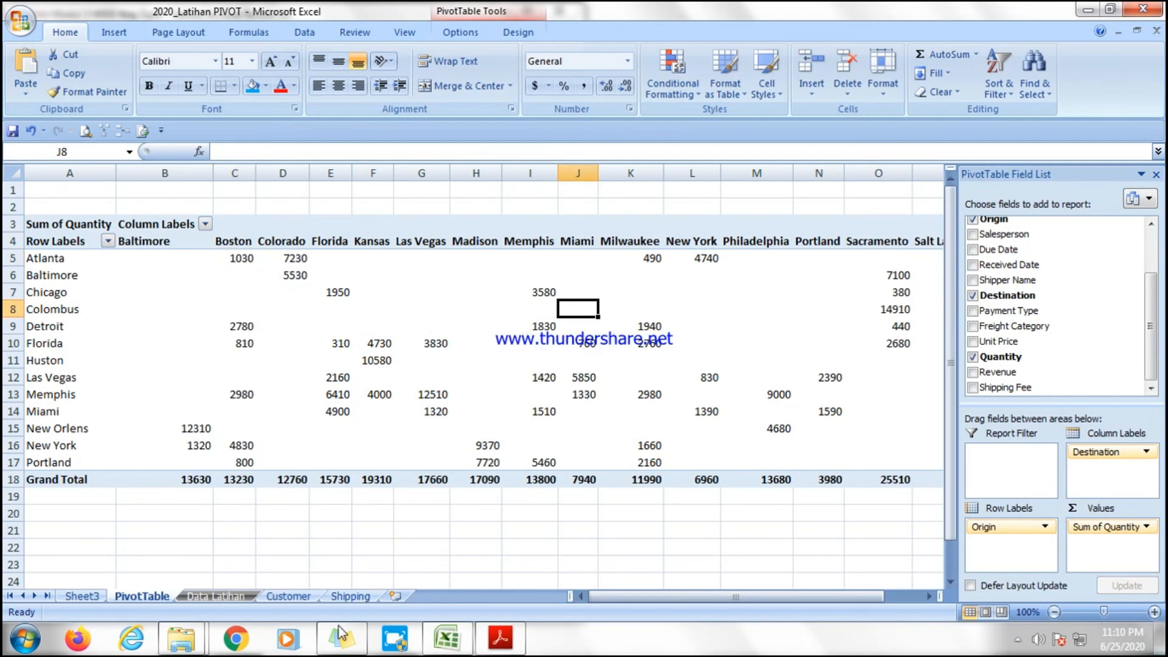
{"action": "left_click", "coordinate": [500, 637]}
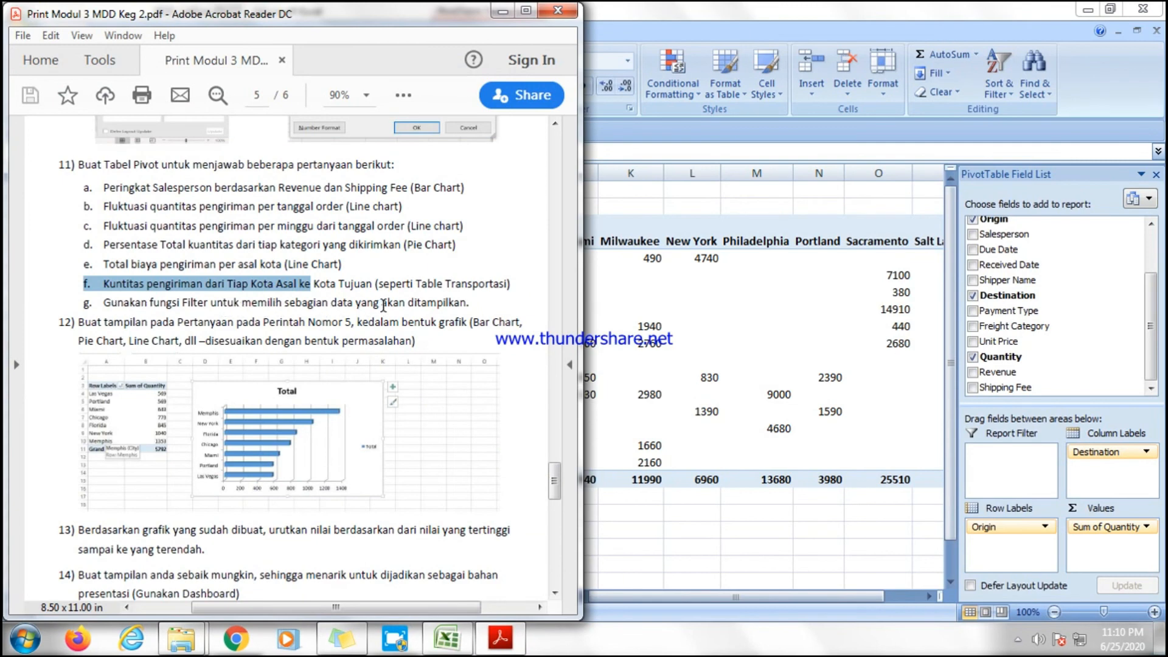
{"action": "left_click", "coordinate": [502, 11]}
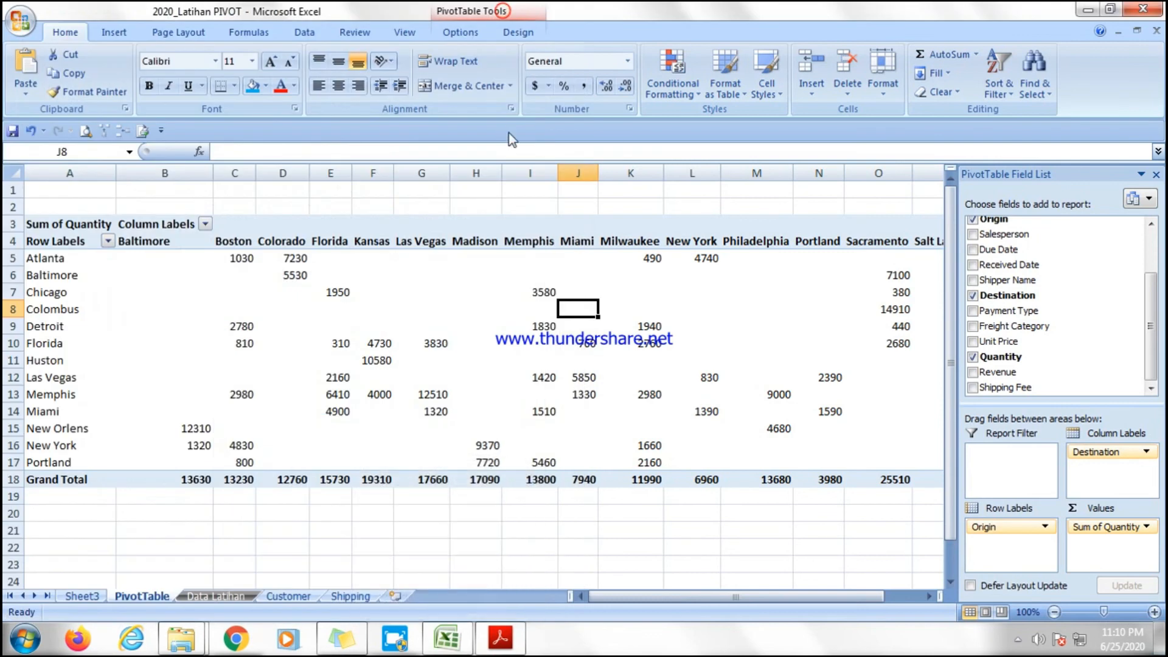
Filter the origin pivot table's row labels to show only Atlanta.
{"action": "left_click", "coordinate": [245, 256]}
{"action": "left_click", "coordinate": [385, 256]}
{"action": "left_click", "coordinate": [585, 286]}
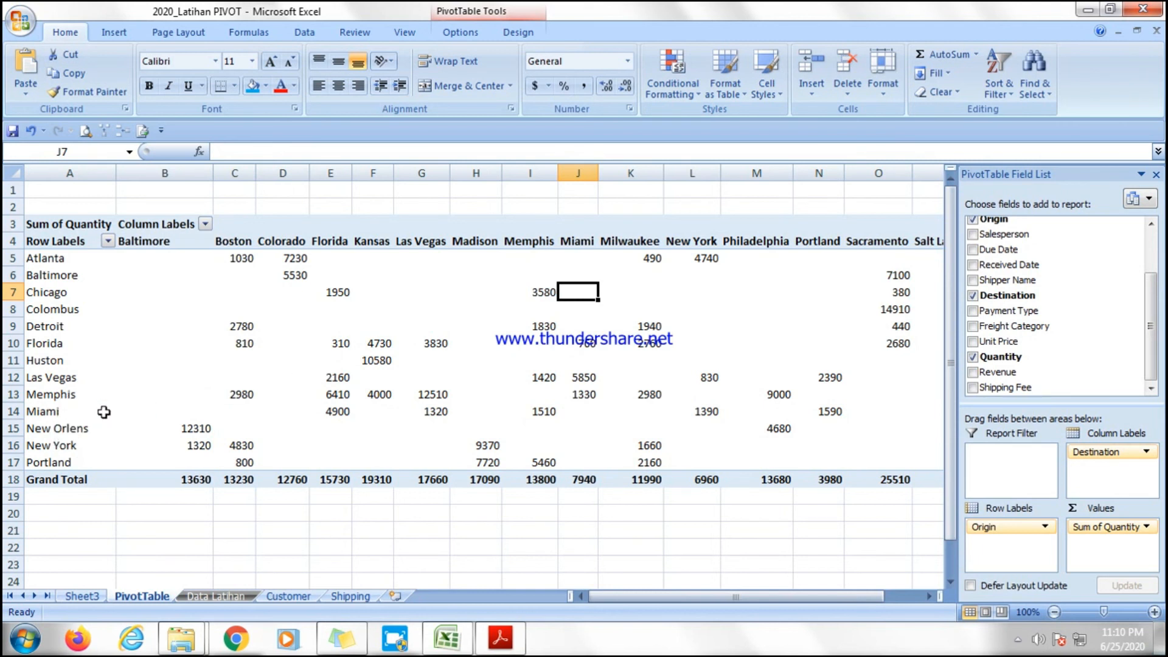
{"action": "left_click", "coordinate": [630, 377]}
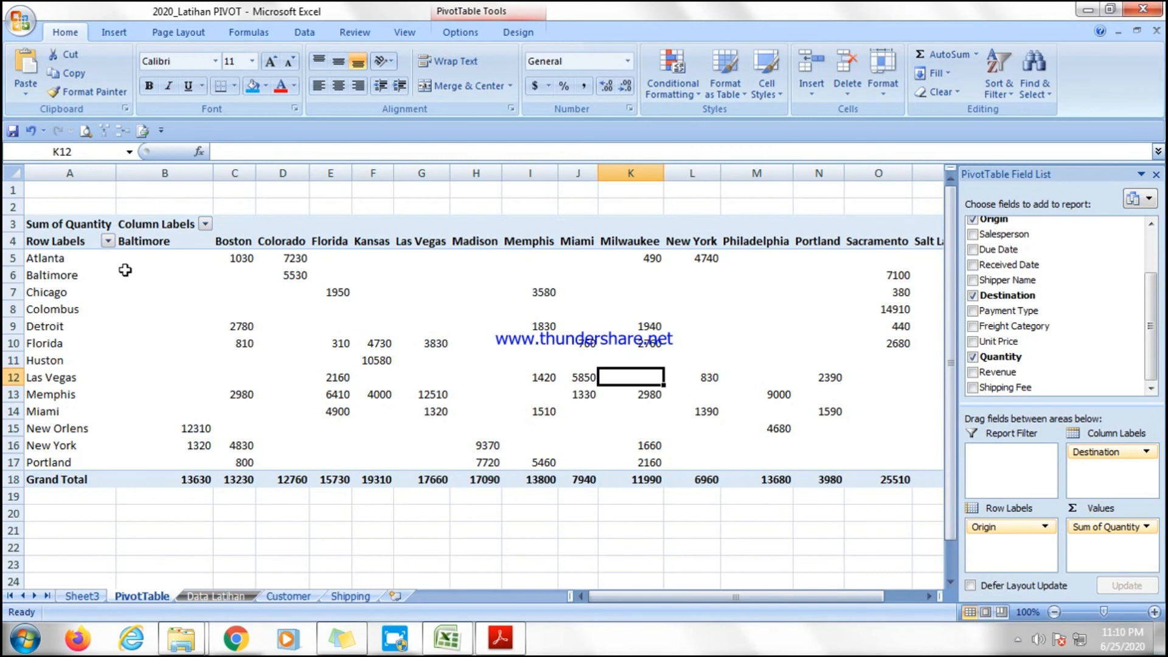
{"action": "left_click", "coordinate": [109, 241]}
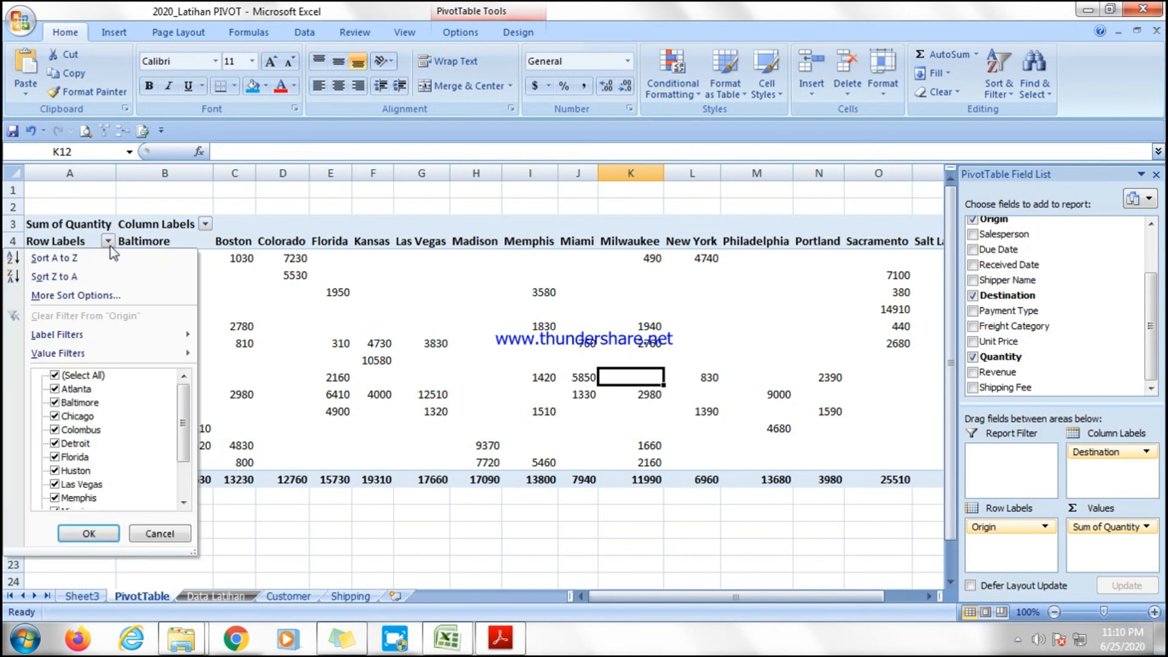
{"action": "left_click", "coordinate": [55, 375]}
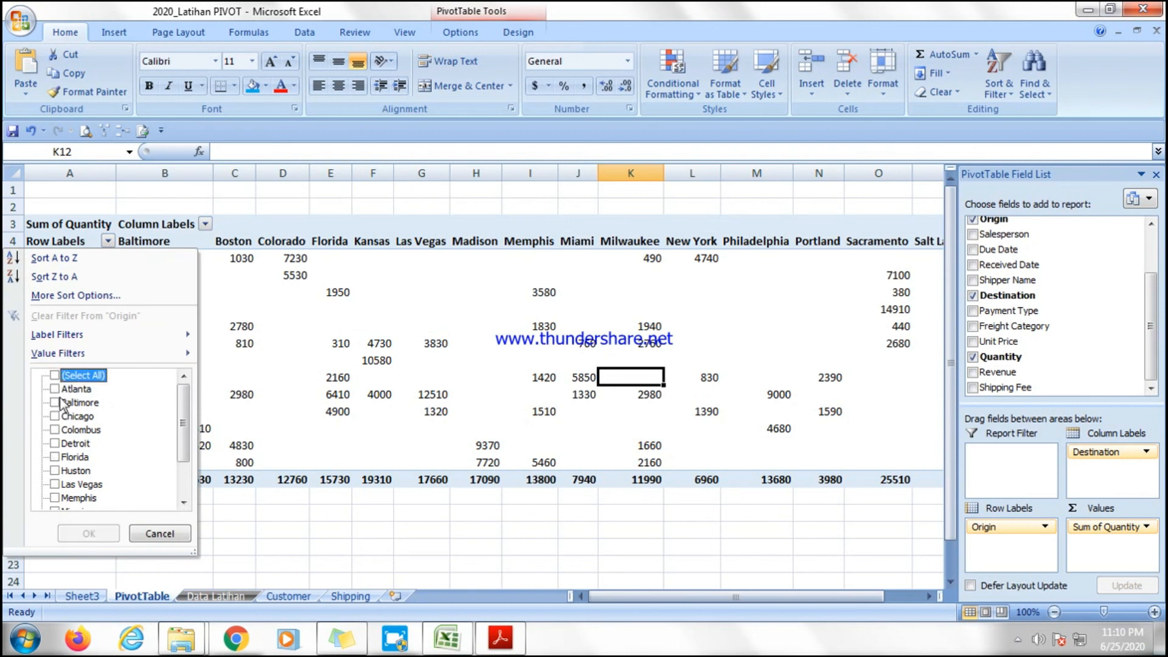
{"action": "left_click", "coordinate": [56, 389]}
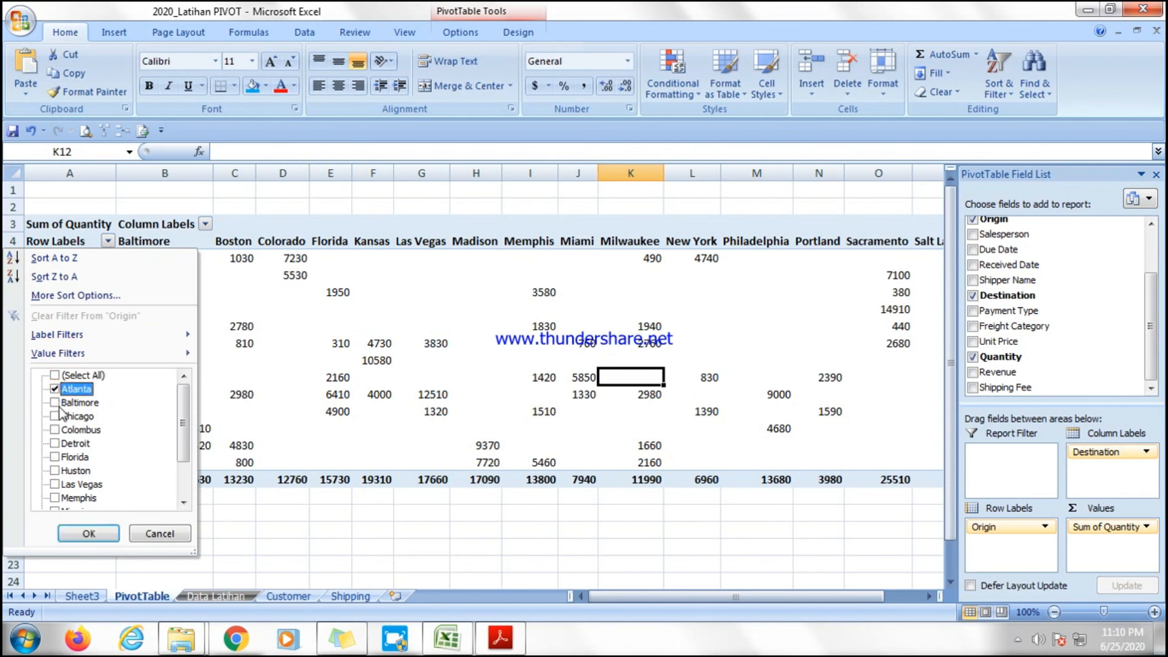
{"action": "left_click", "coordinate": [89, 533]}
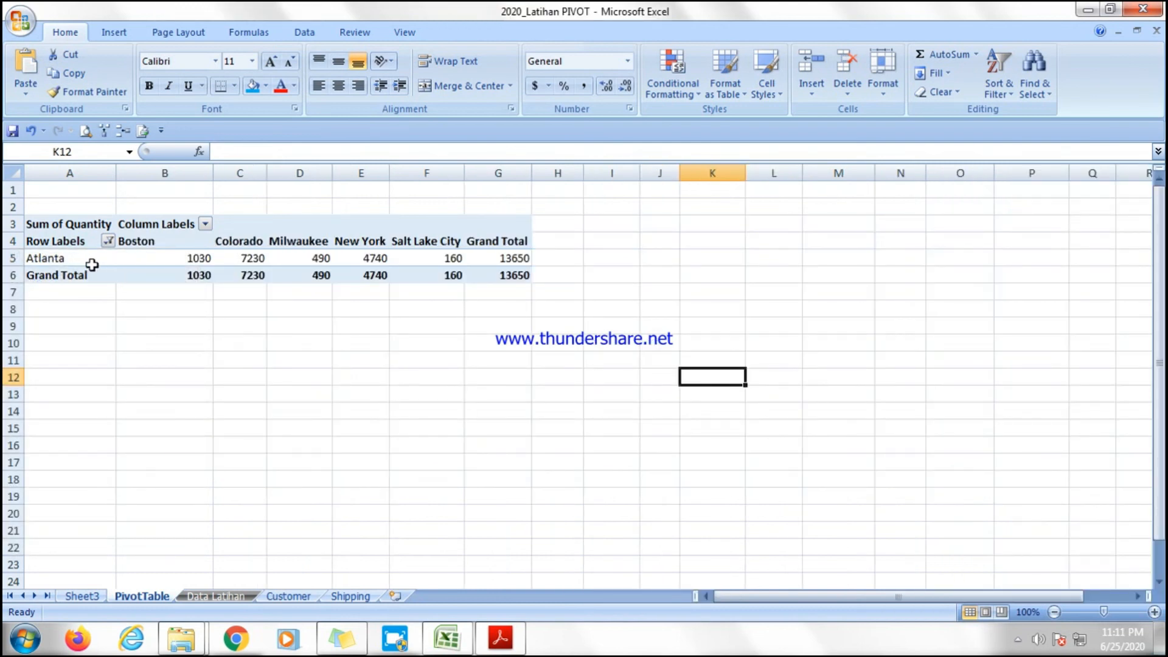
Review the summary functions in the Sum of Quantity value field settings, then cancel the dialog.
{"action": "mouse_move", "coordinate": [253, 254]}
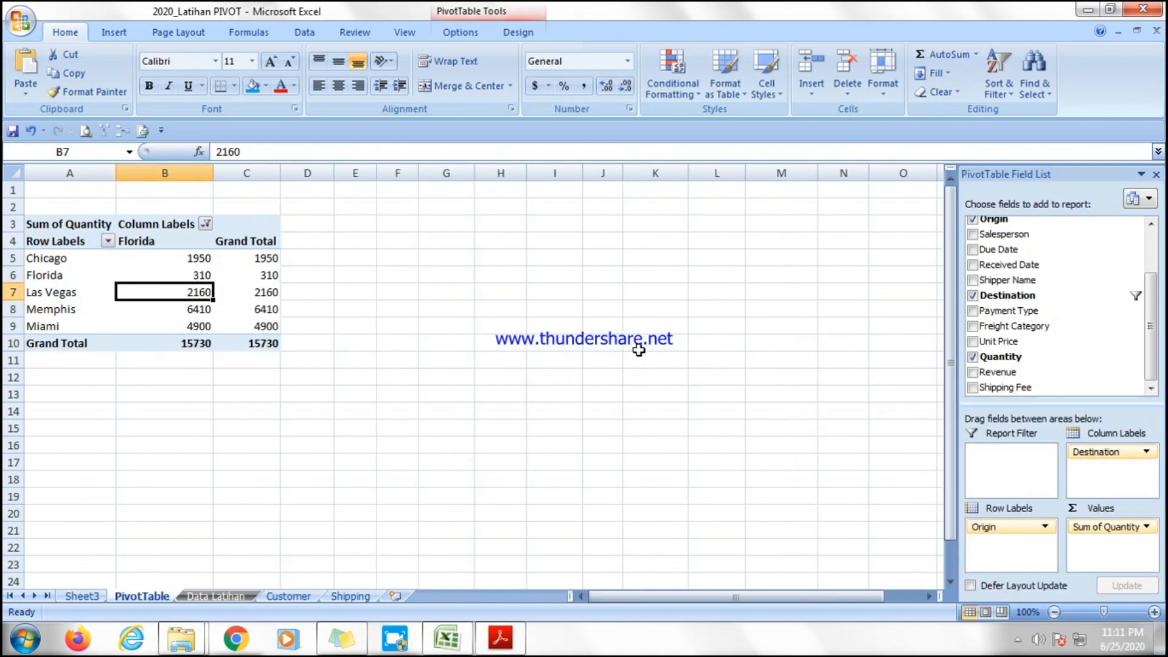
{"action": "left_click", "coordinate": [1146, 527]}
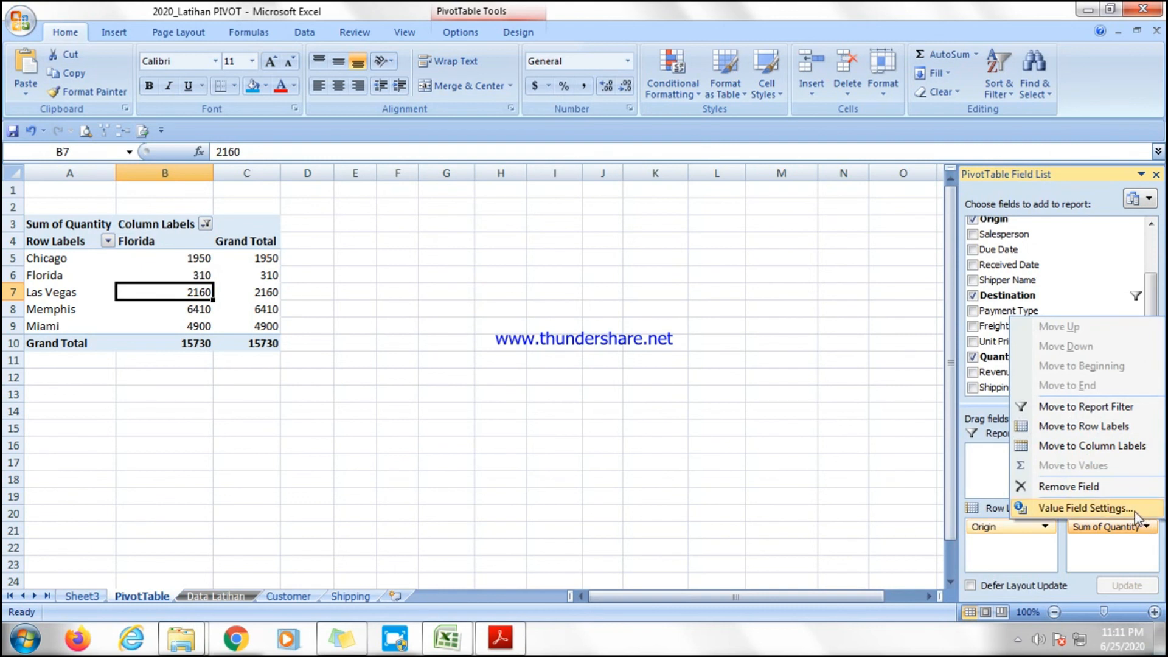
{"action": "left_click", "coordinate": [1134, 510]}
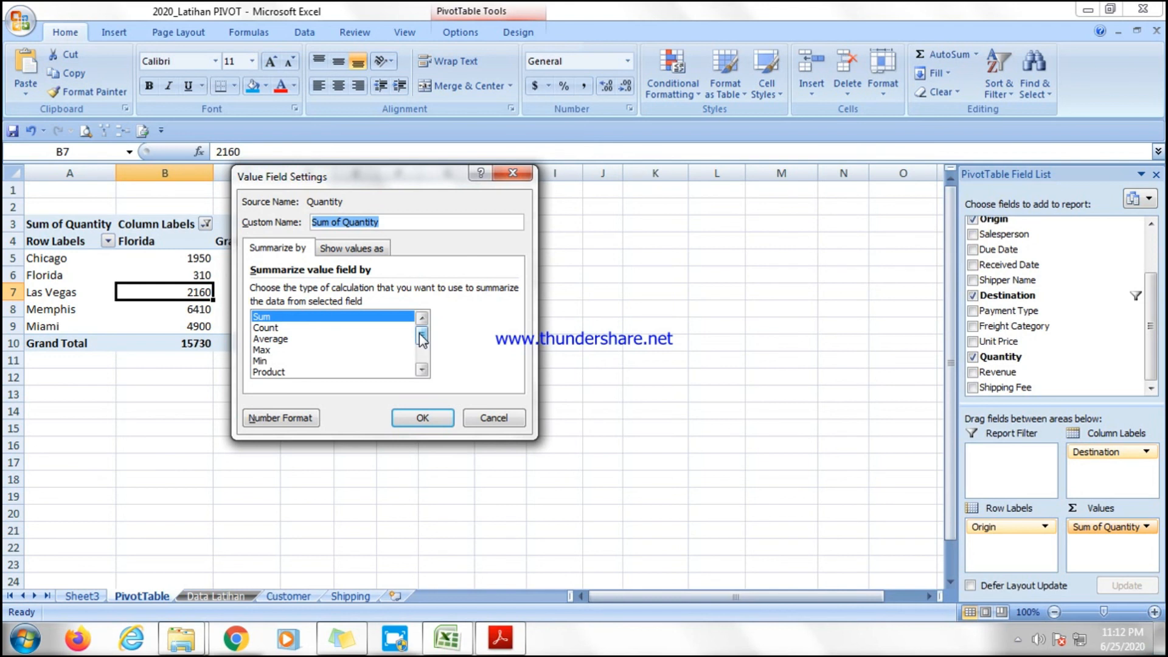
{"action": "left_click", "coordinate": [290, 328]}
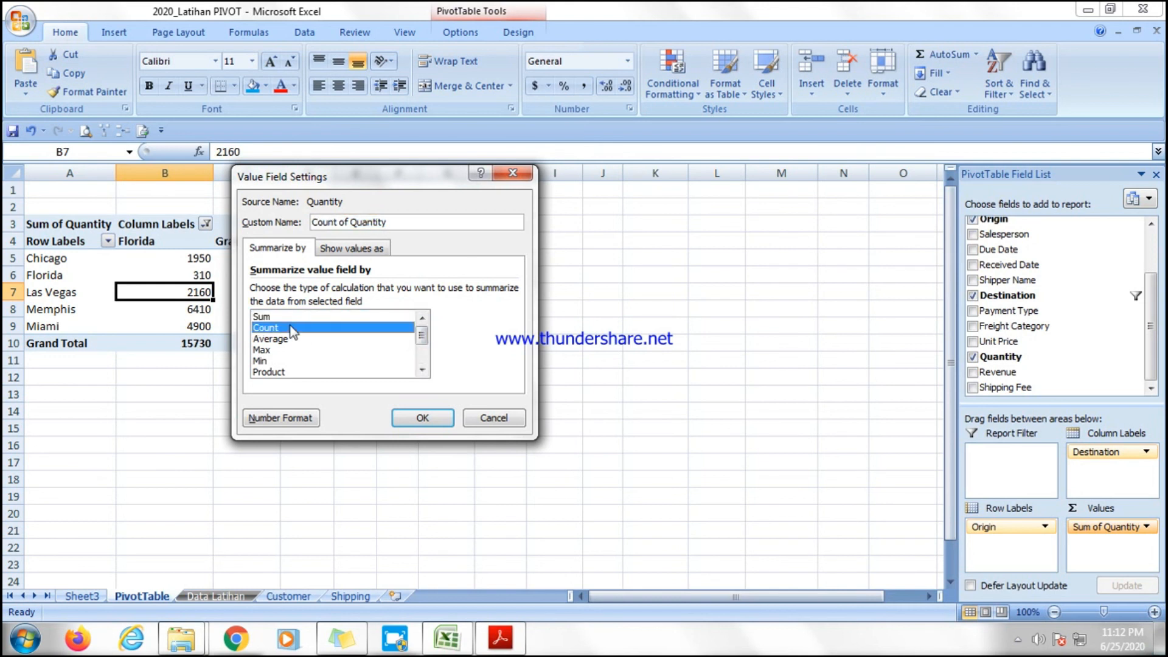
{"action": "left_click", "coordinate": [290, 339]}
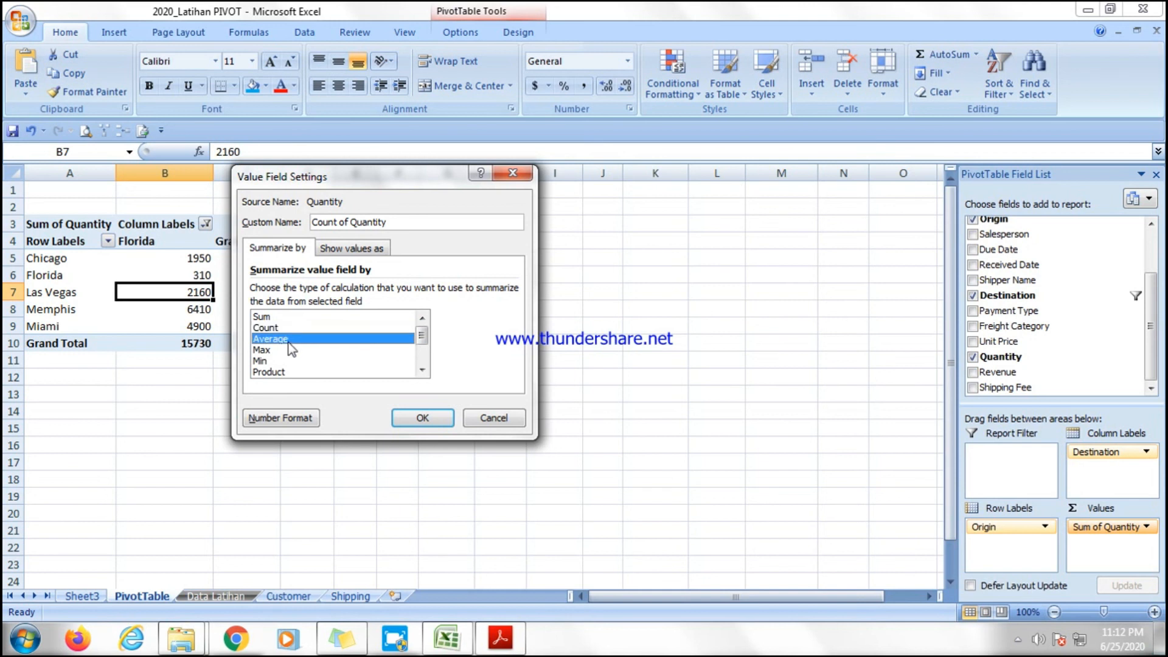
{"action": "left_click", "coordinate": [283, 351]}
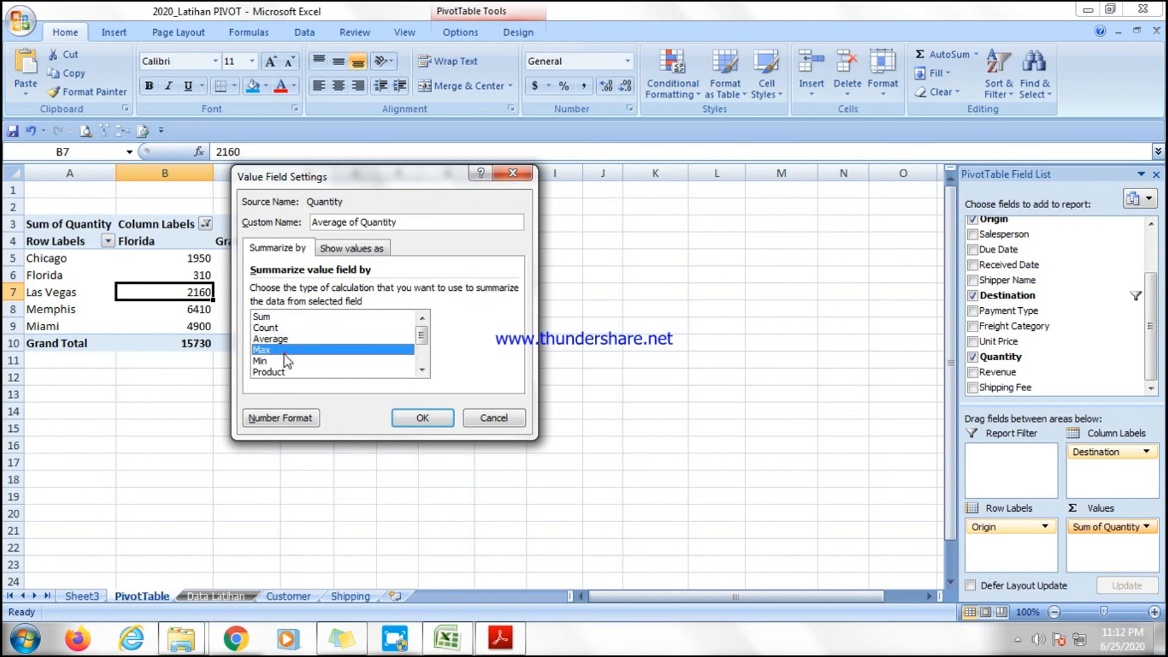
{"action": "left_click", "coordinate": [283, 363]}
{"action": "left_click", "coordinate": [332, 372]}
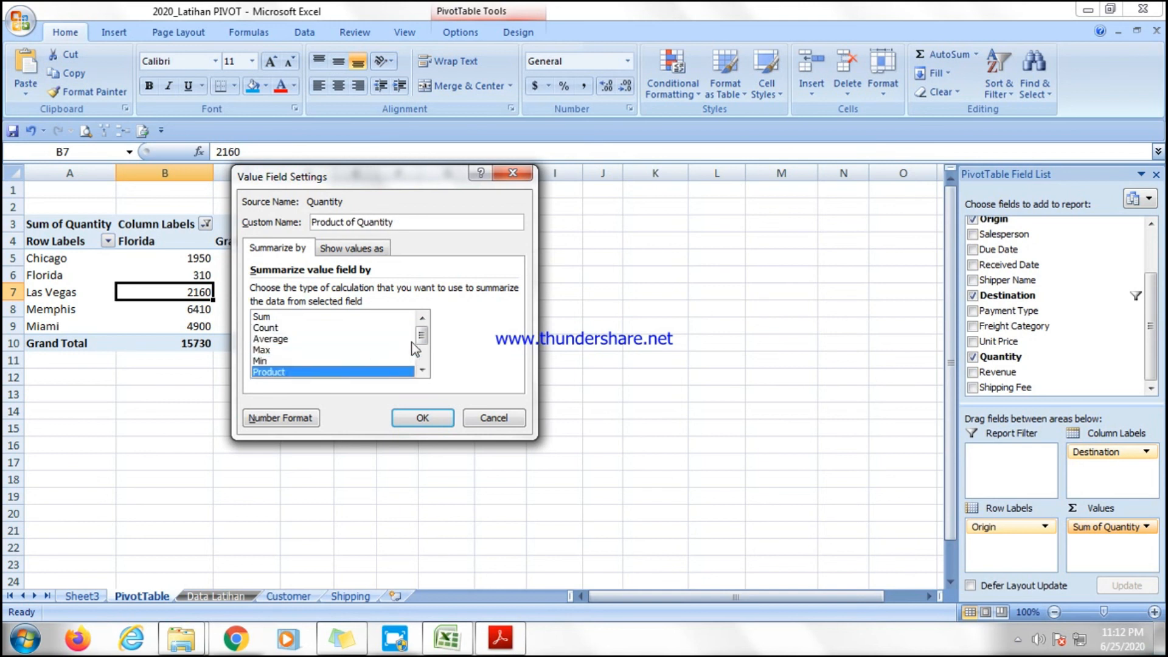
{"action": "mouse_move", "coordinate": [421, 335]}
{"action": "left_mouse_down"}
{"action": "mouse_move", "coordinate": [429, 359]}
{"action": "mouse_move", "coordinate": [424, 317]}
{"action": "left_mouse_up"}
{"action": "key", "text": "Escape"}
Examine the quantities shipped from each origin city to Florida in the filtered pivot table.
{"action": "left_click", "coordinate": [231, 293]}
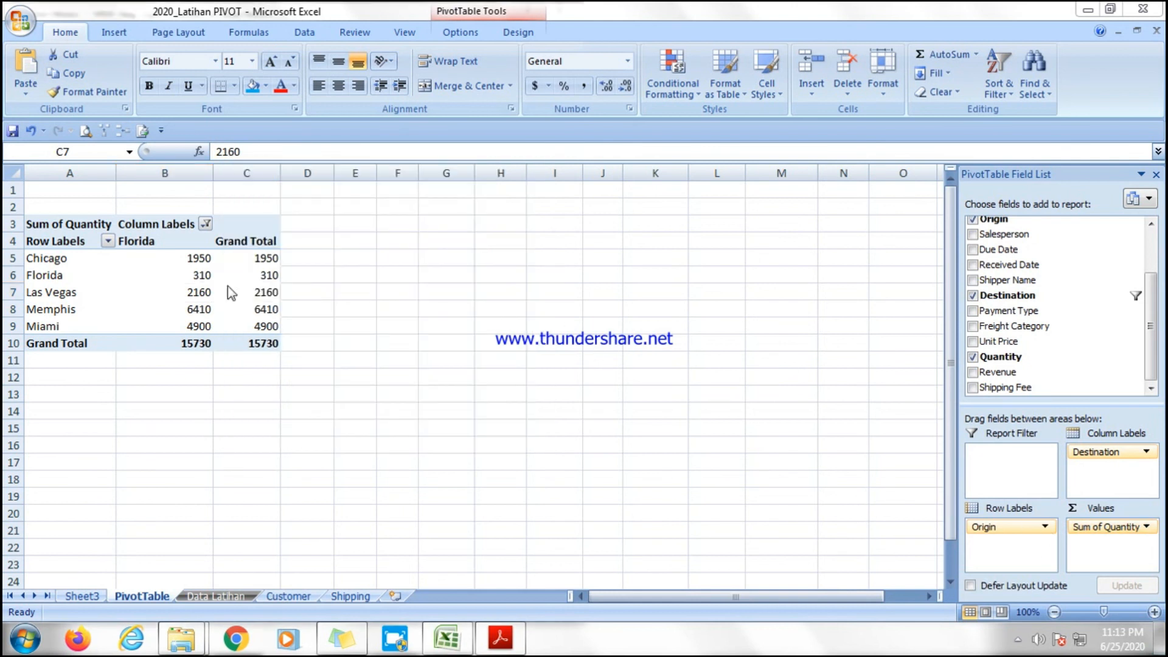
{"action": "left_click", "coordinate": [149, 292]}
{"action": "left_click", "coordinate": [175, 258]}
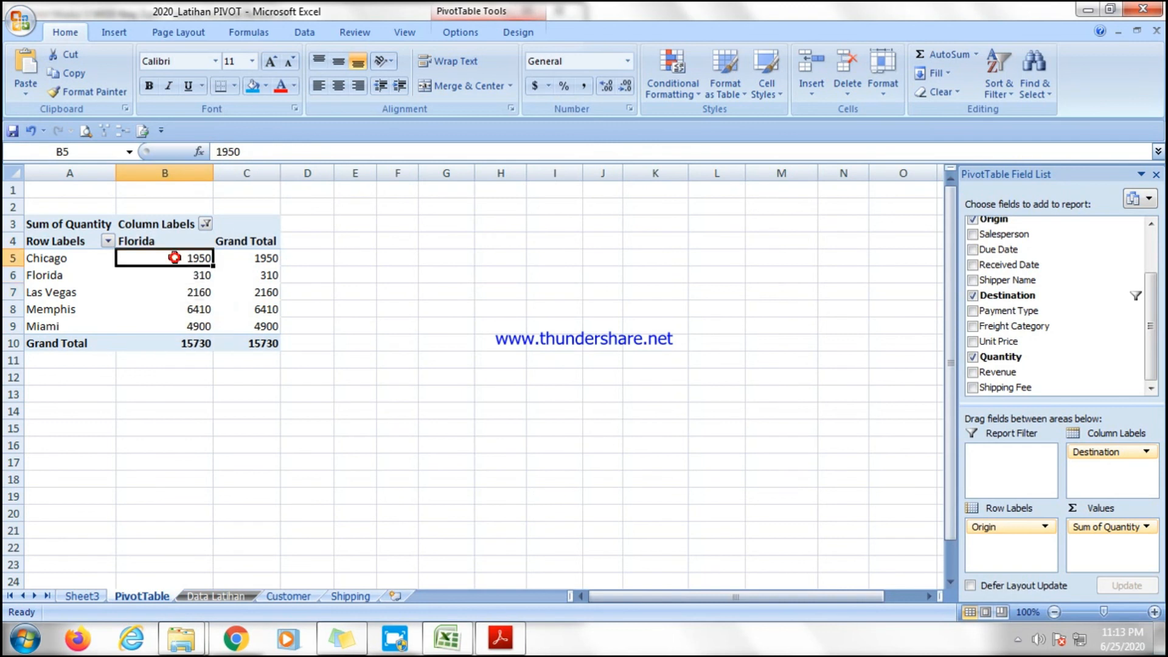
{"action": "left_click", "coordinate": [244, 293]}
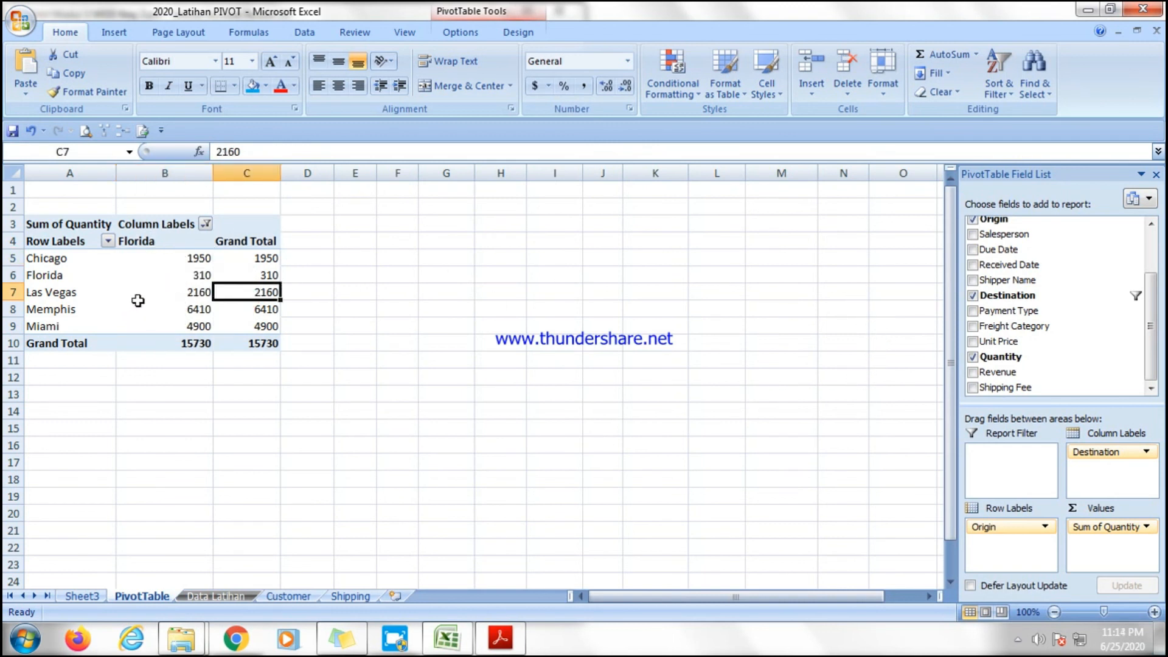
{"action": "left_click", "coordinate": [84, 305]}
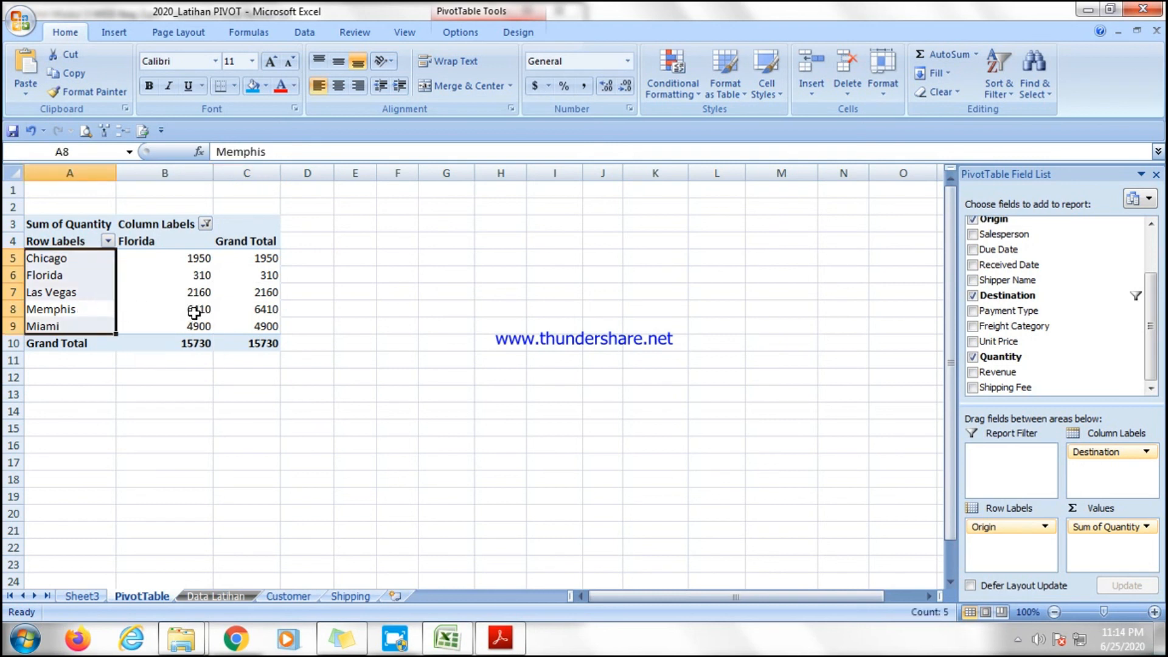
{"action": "left_click", "coordinate": [148, 293]}
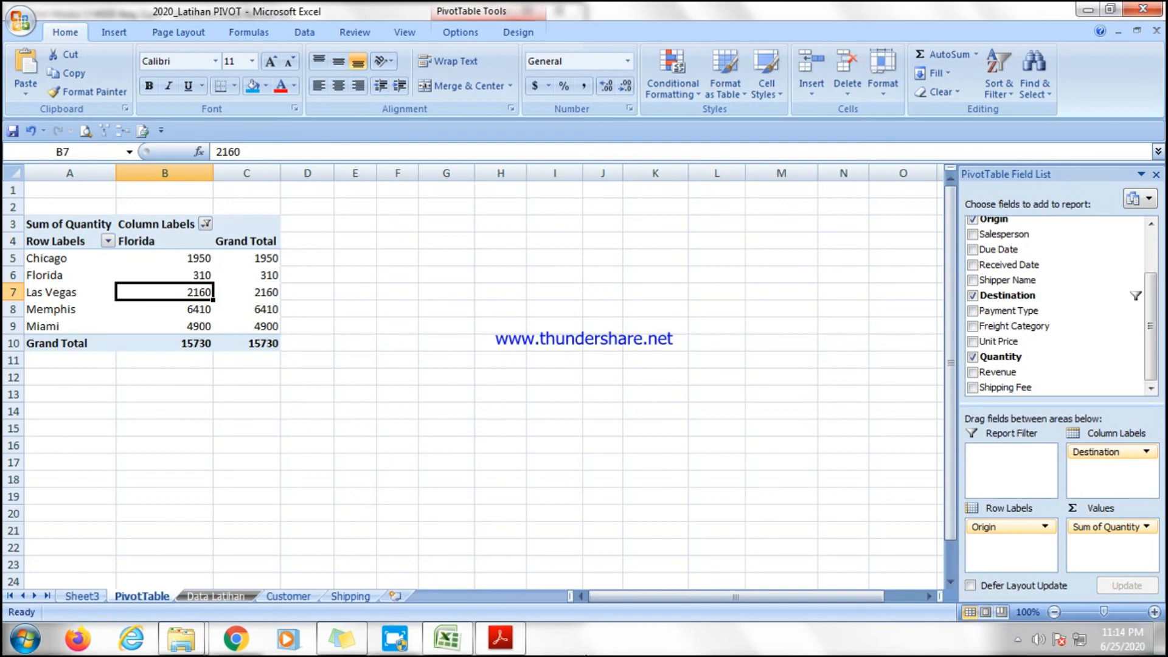
Read the Formatif case-study questions in the exercise PDF, then return to the workbook.
{"action": "left_click", "coordinate": [500, 637]}
{"action": "scroll", "coordinate": [426, 499], "scroll_direction": "down", "scroll_amount": 5}
{"action": "scroll", "coordinate": [422, 494], "scroll_direction": "down", "scroll_amount": 2}
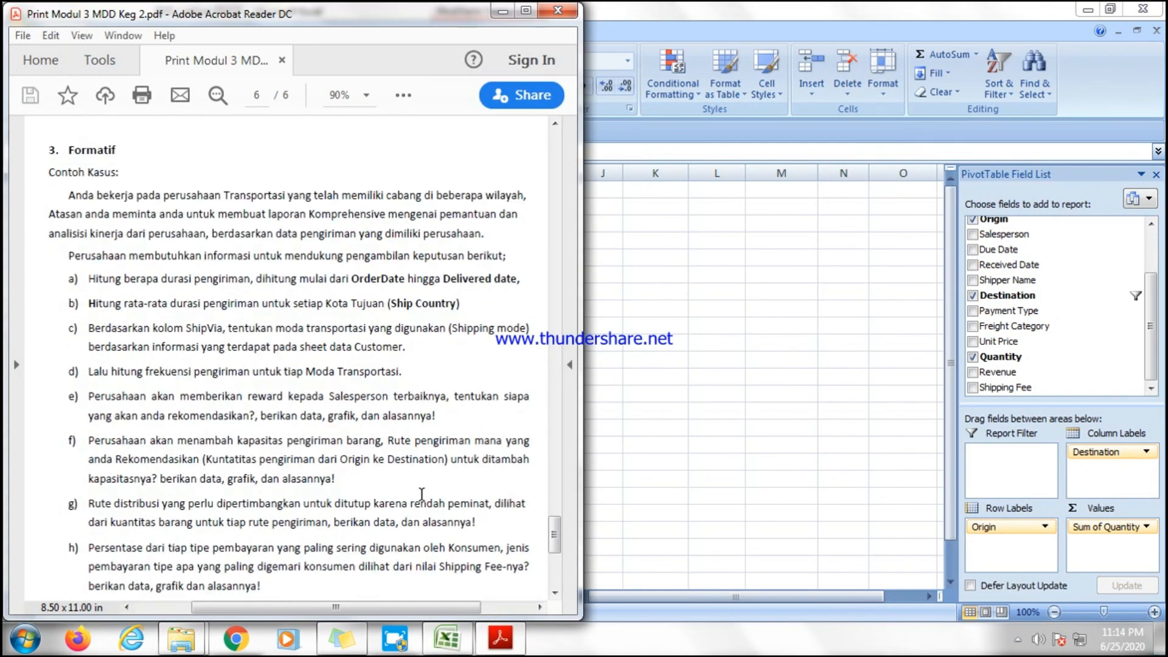
{"action": "scroll", "coordinate": [125, 328], "scroll_direction": "down", "scroll_amount": 3}
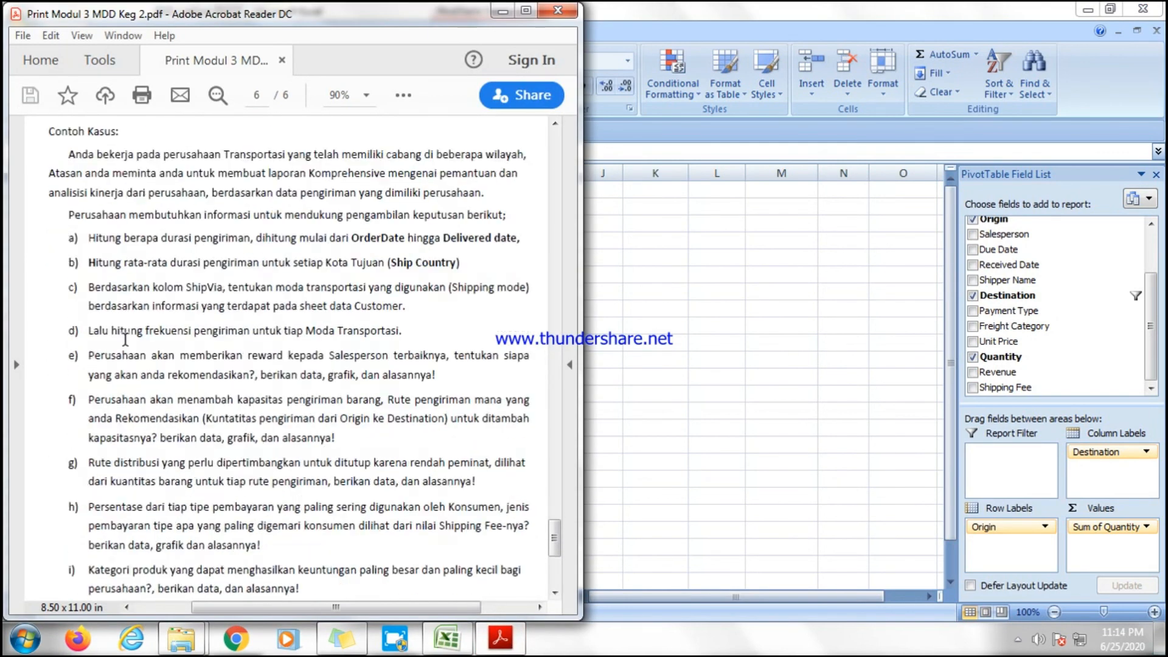
{"action": "scroll", "coordinate": [183, 255], "scroll_direction": "up", "scroll_amount": 4}
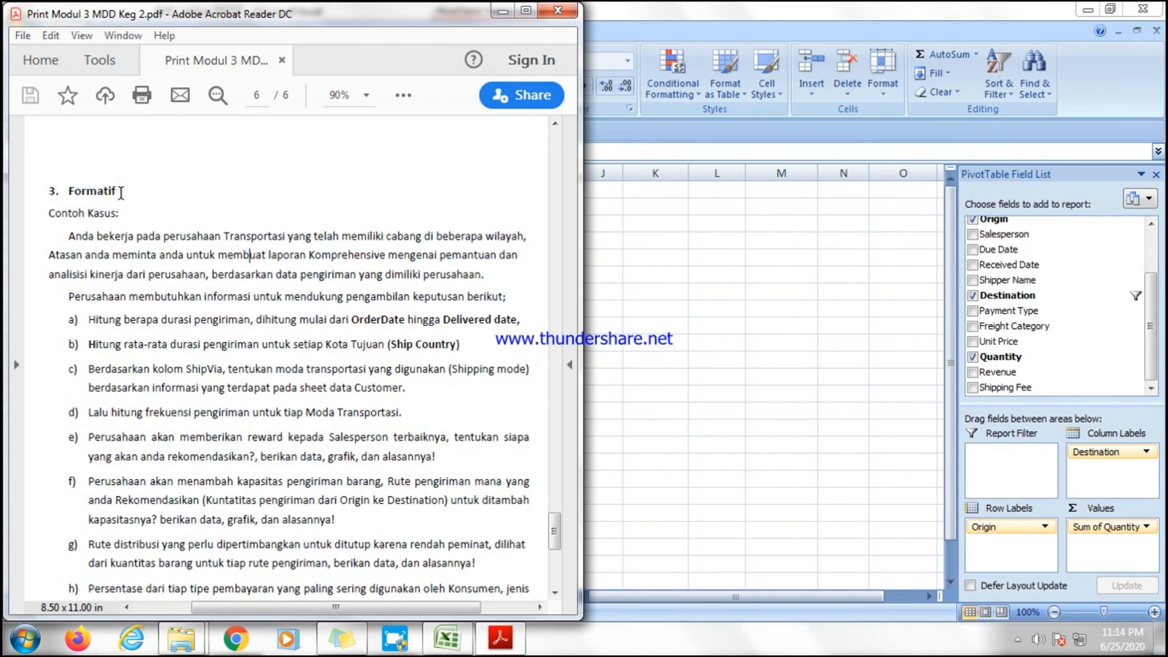
{"action": "left_click_drag", "start_coordinate": [121, 193], "coordinate": [44, 189]}
{"action": "scroll", "coordinate": [231, 335], "scroll_direction": "down", "scroll_amount": 10}
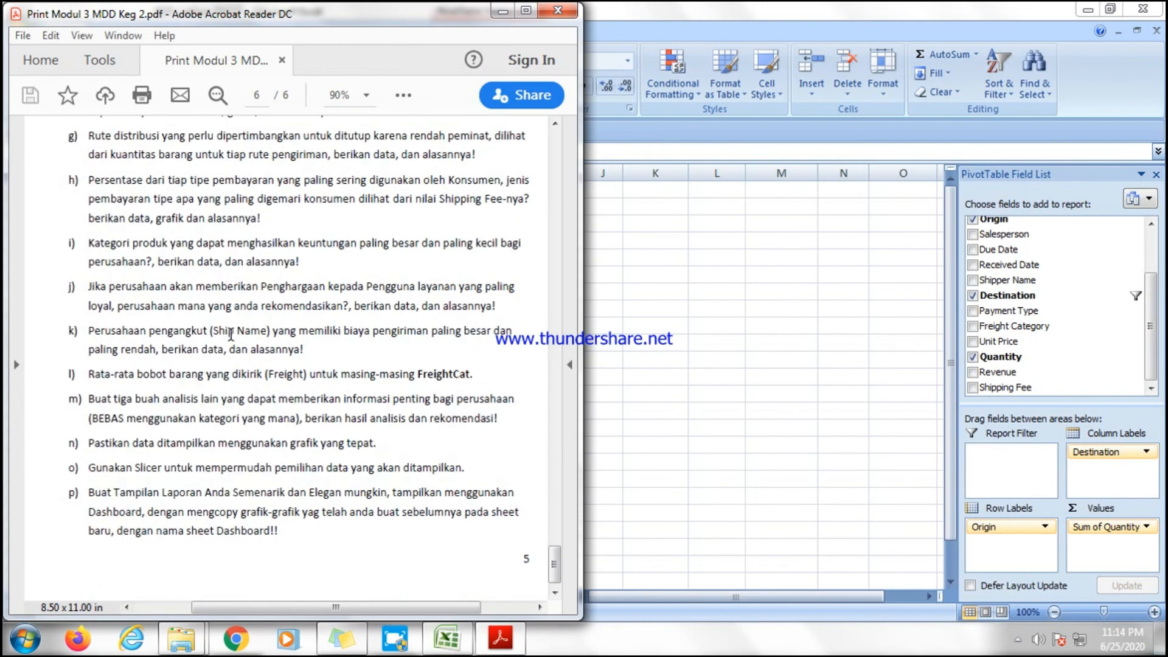
{"action": "left_click_drag", "start_coordinate": [554, 562], "coordinate": [572, 389]}
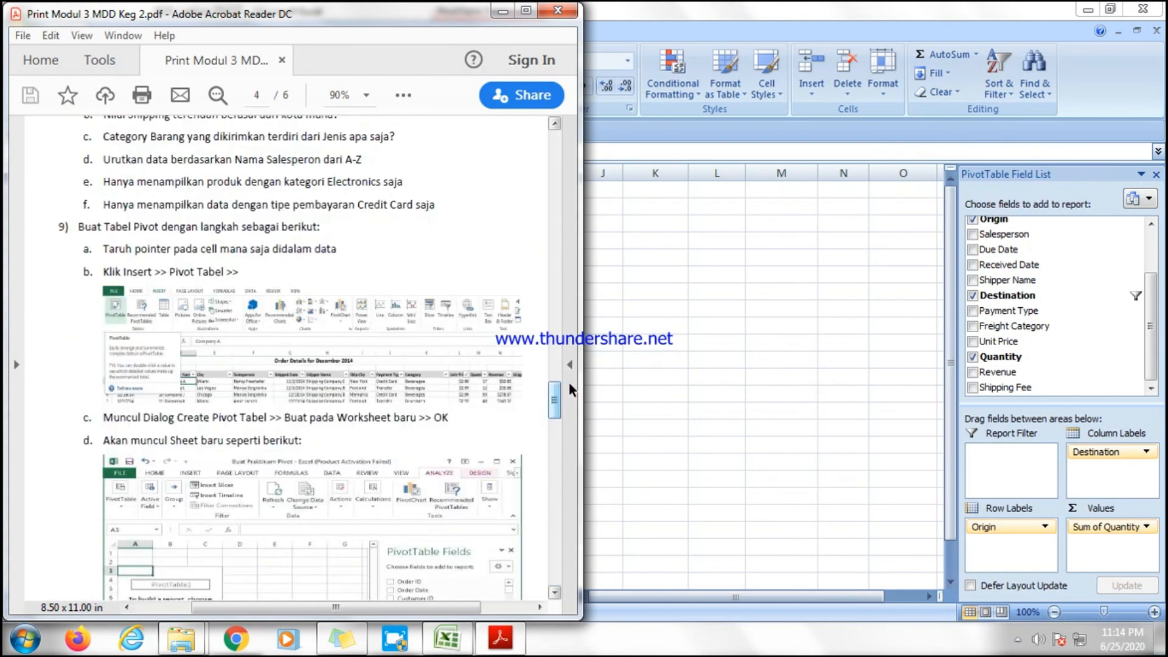
{"action": "key", "text": "alt+Tab"}
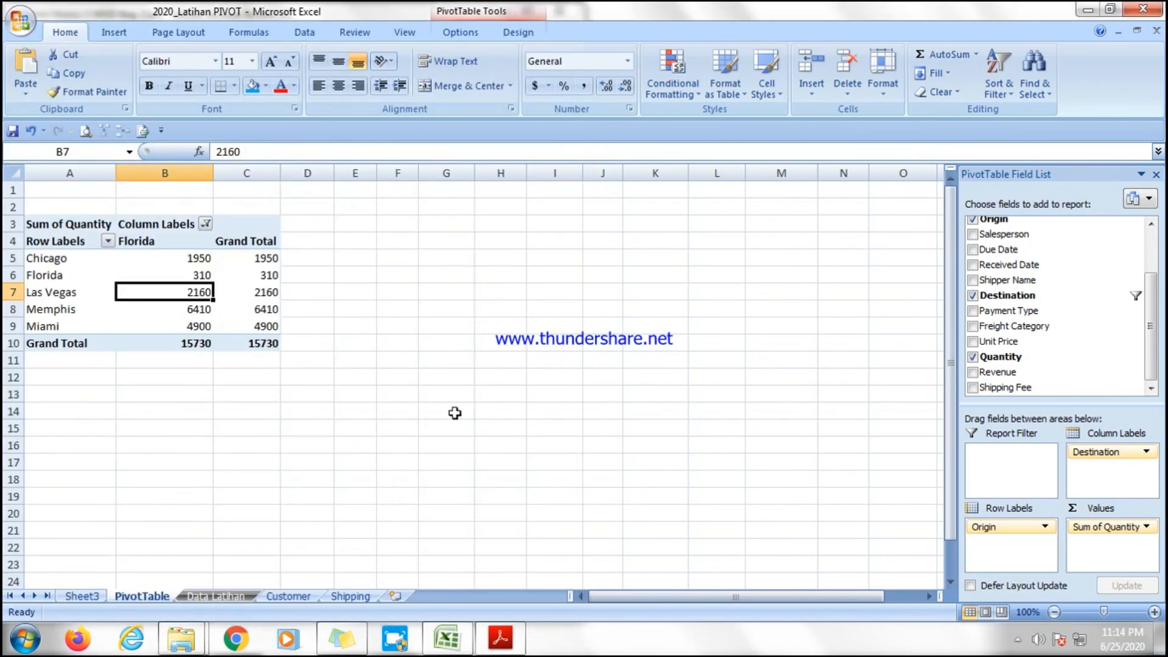
{"action": "left_click", "coordinate": [1017, 639]}
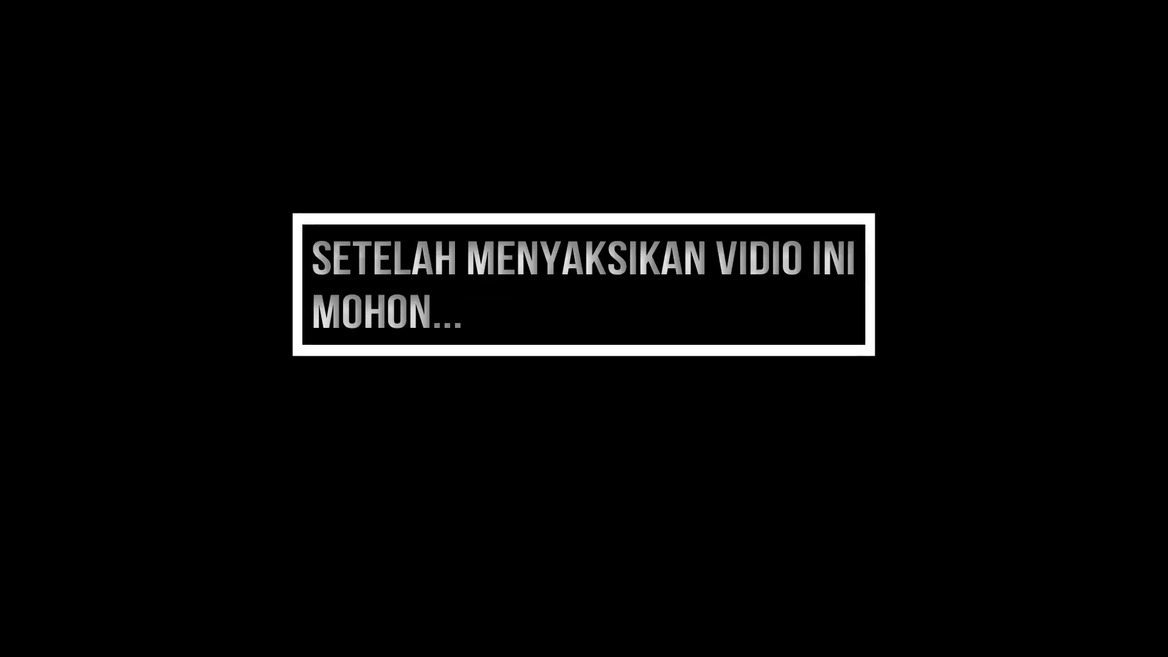